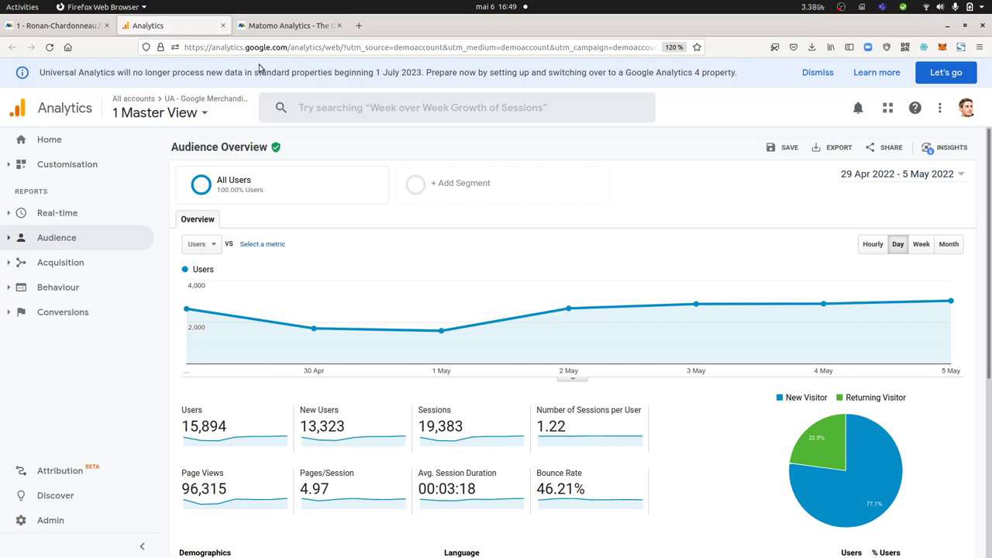
- Switch to Matomo and view the JavaScript tracking code in the Measurables administration
{"action": "left_click", "coordinate": [58, 26]}
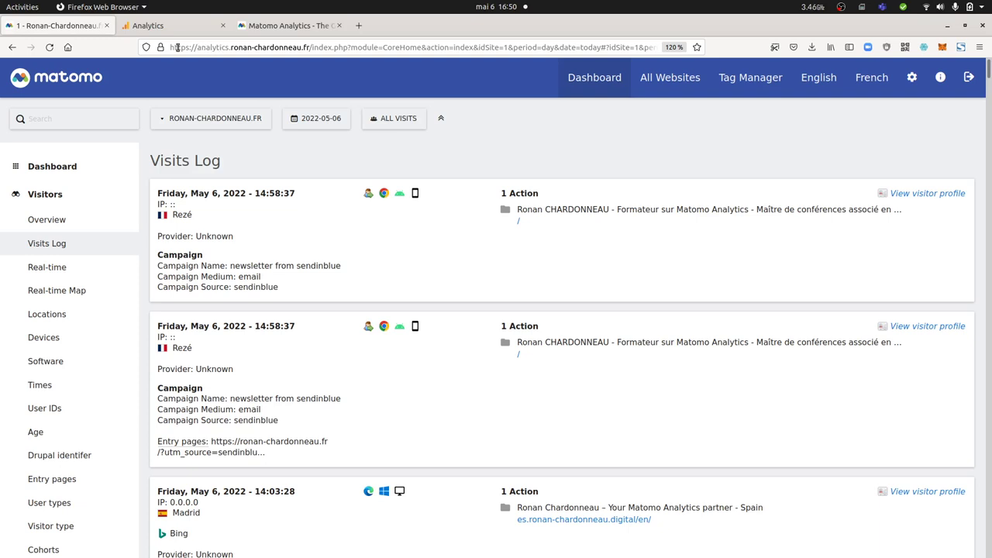
{"action": "left_click", "coordinate": [910, 71]}
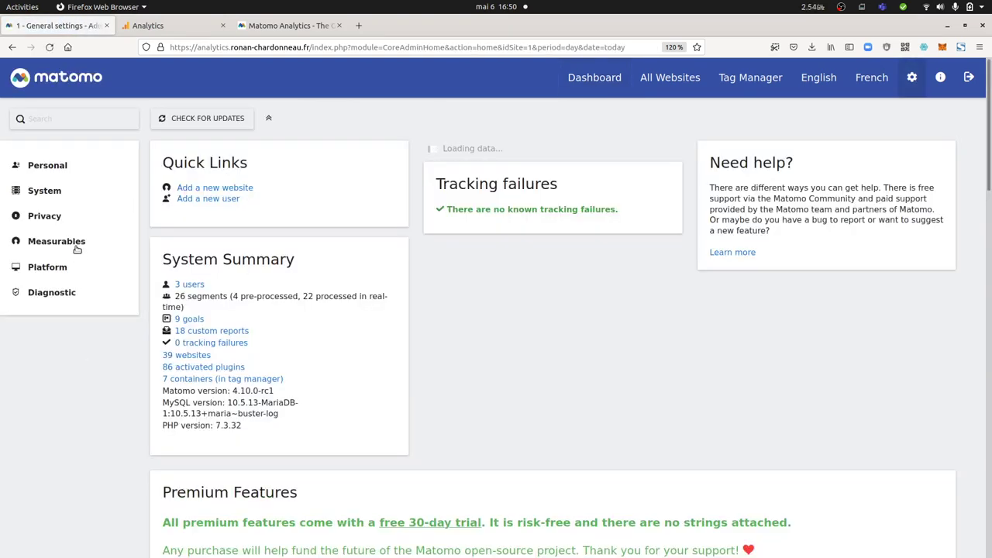
{"action": "left_click", "coordinate": [74, 244]}
{"action": "left_click", "coordinate": [56, 310]}
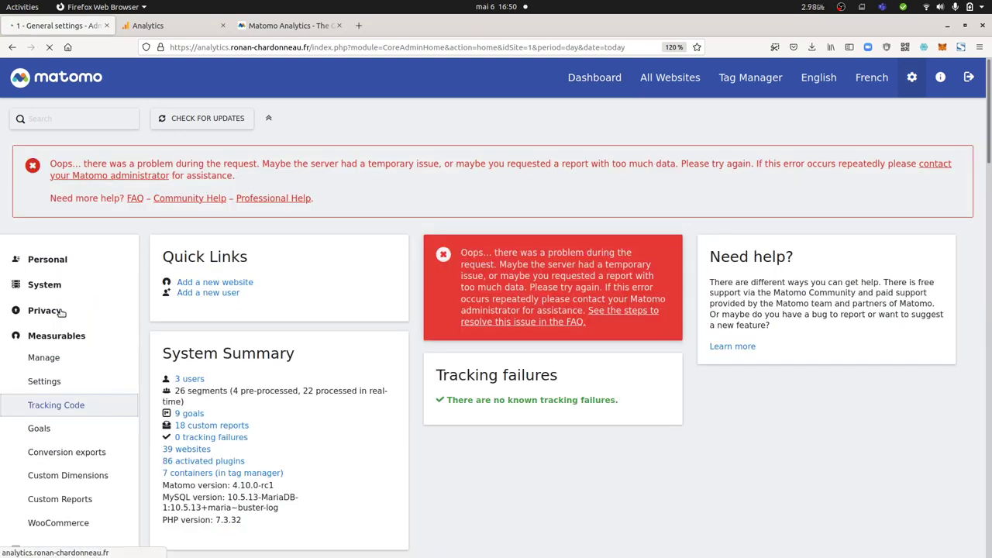
{"action": "scroll", "coordinate": [296, 343], "scroll_direction": "down", "scroll_amount": 5}
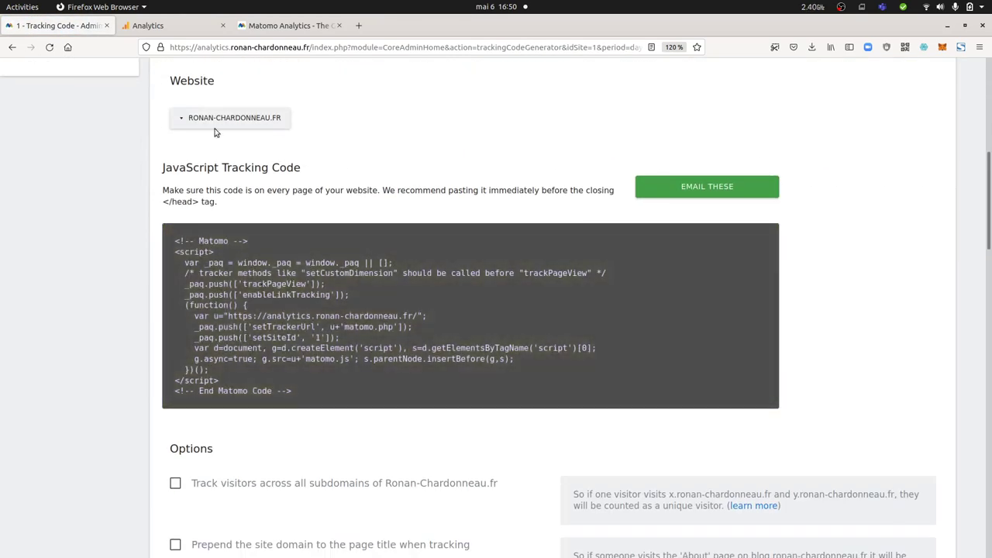
- View the Google Analytics Audience Overview for comparison, and return to Matomo to open its dashboard
{"action": "left_click", "coordinate": [193, 37]}
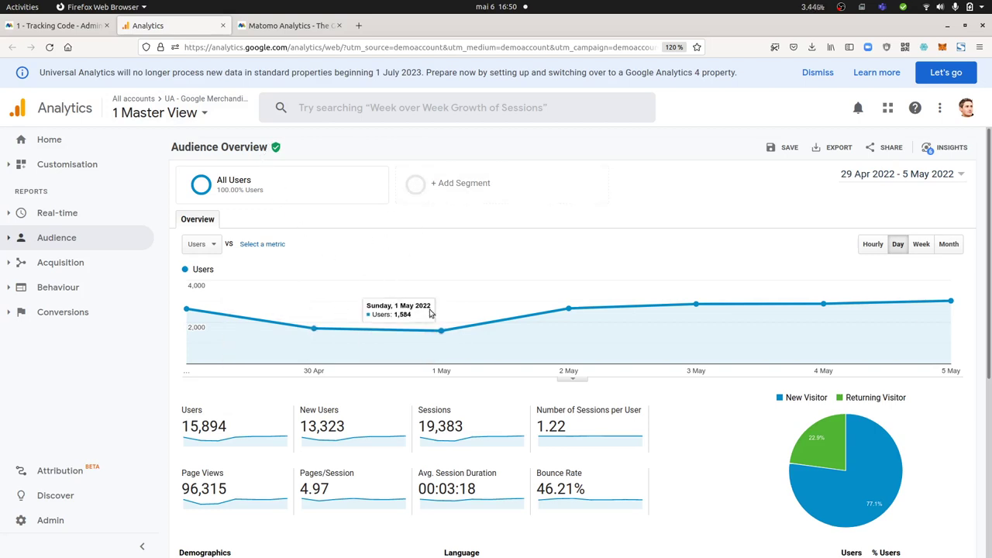
{"action": "left_click", "coordinate": [85, 30]}
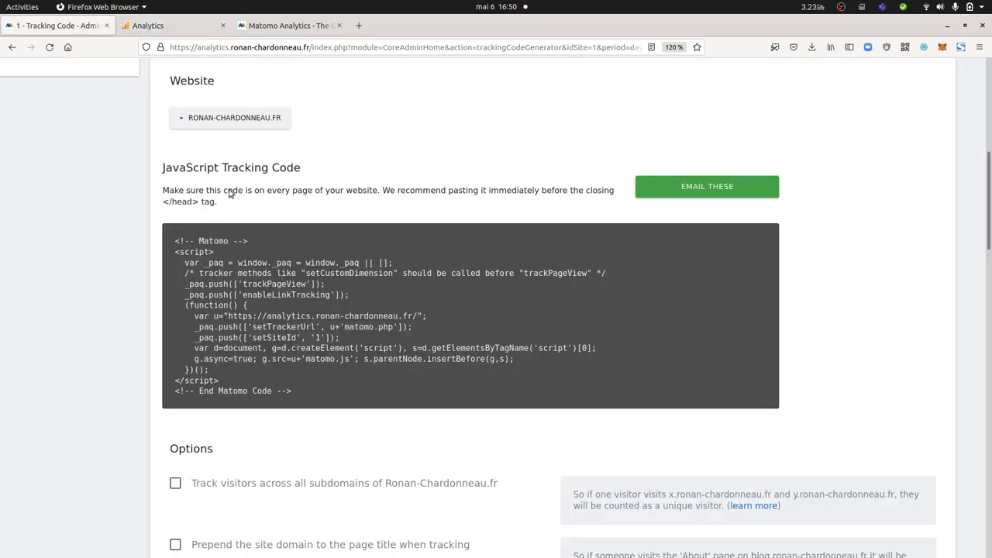
{"action": "scroll", "coordinate": [347, 231], "scroll_direction": "up", "scroll_amount": 5}
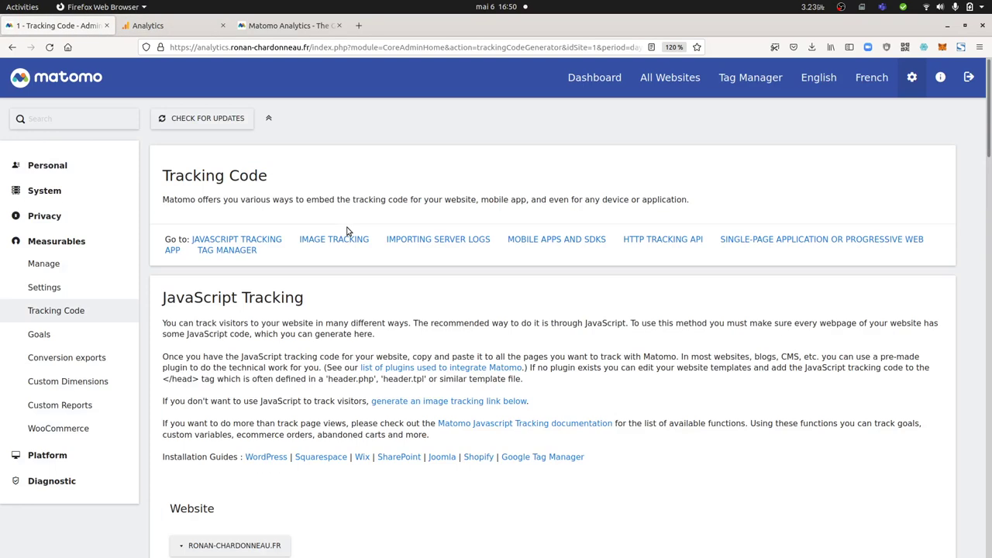
{"action": "left_click", "coordinate": [595, 78]}
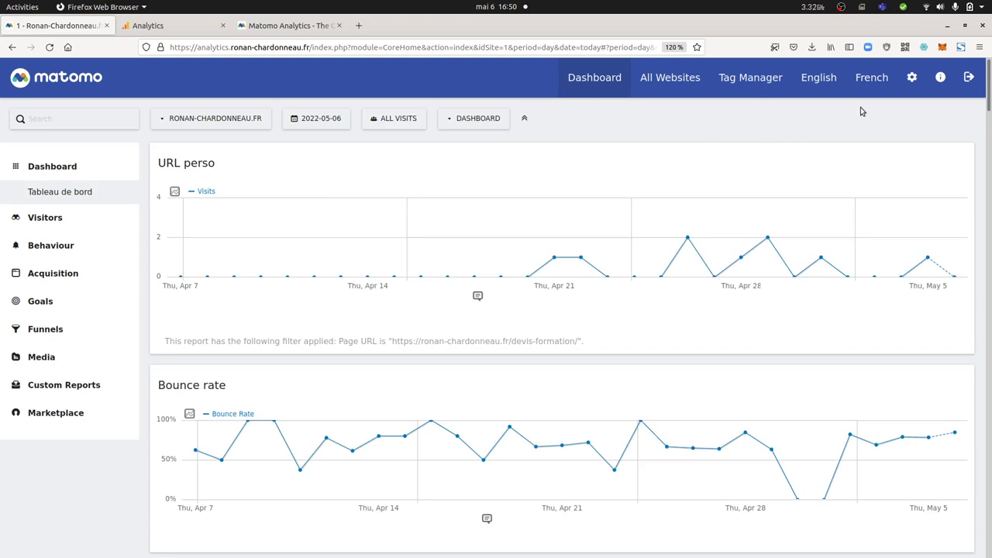
- Open the Matomo personal settings and review the default report and default report date options
{"action": "left_click", "coordinate": [912, 80]}
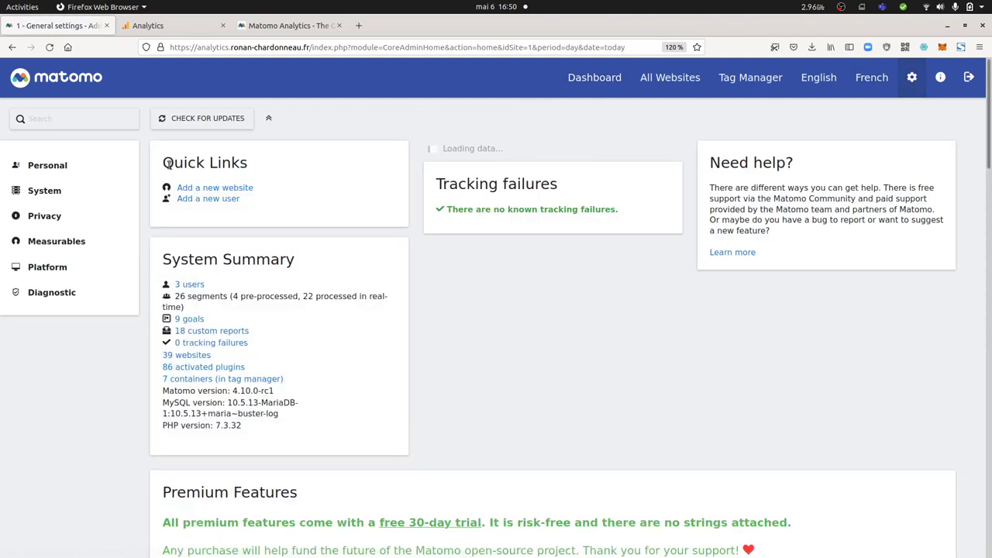
{"action": "left_click", "coordinate": [71, 167]}
{"action": "left_click", "coordinate": [66, 189]}
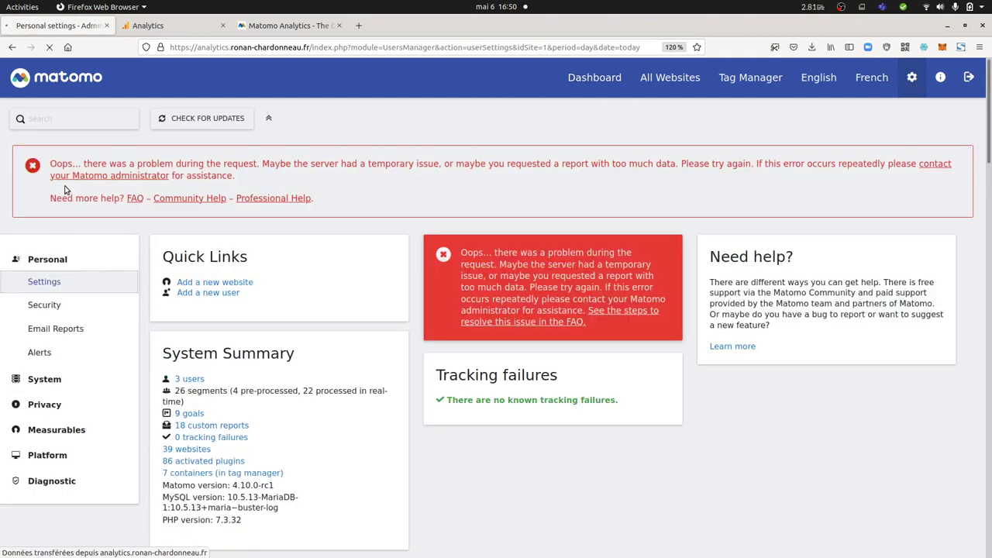
{"action": "scroll", "coordinate": [361, 398], "scroll_direction": "down", "scroll_amount": 5}
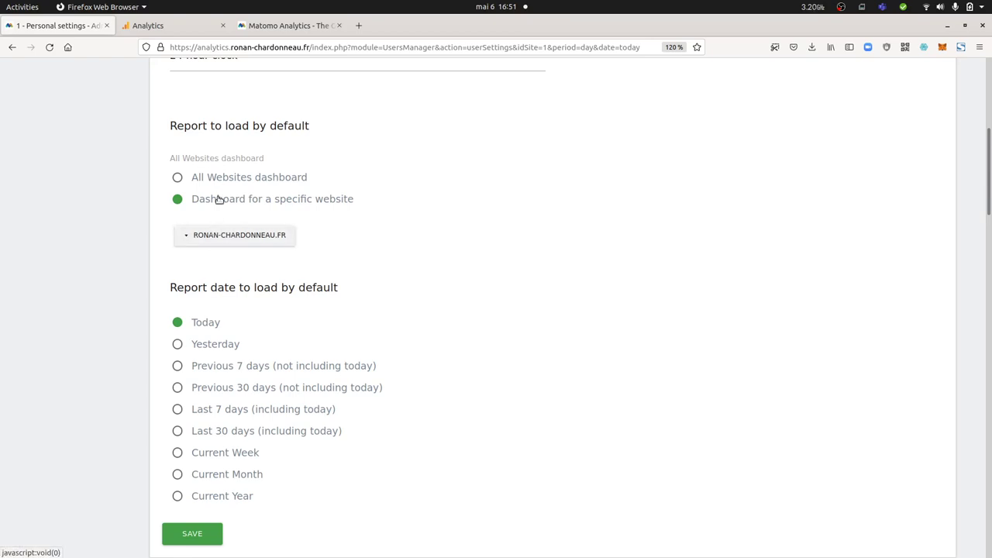
{"action": "scroll", "coordinate": [217, 232], "scroll_direction": "up", "scroll_amount": 2}
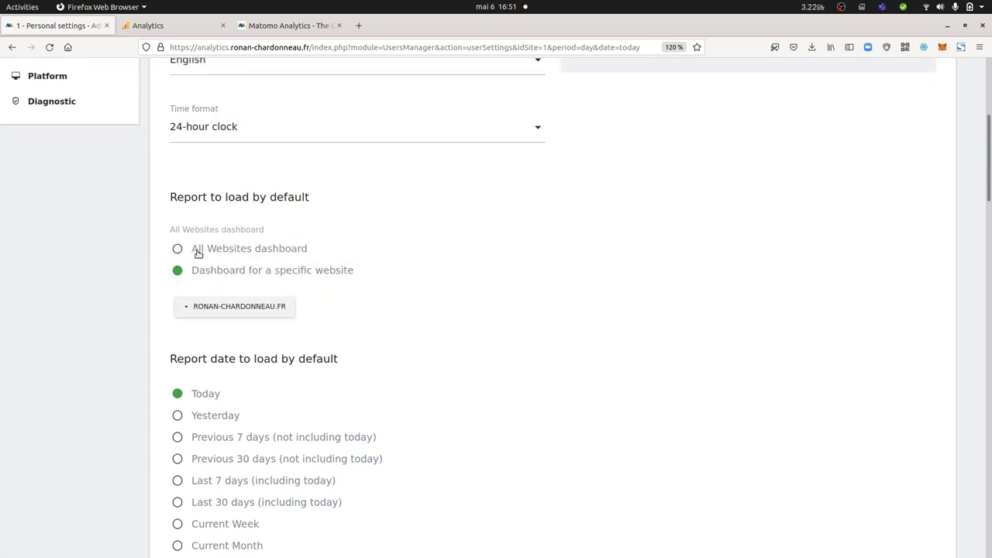
{"action": "scroll", "coordinate": [573, 167], "scroll_direction": "up", "scroll_amount": 8}
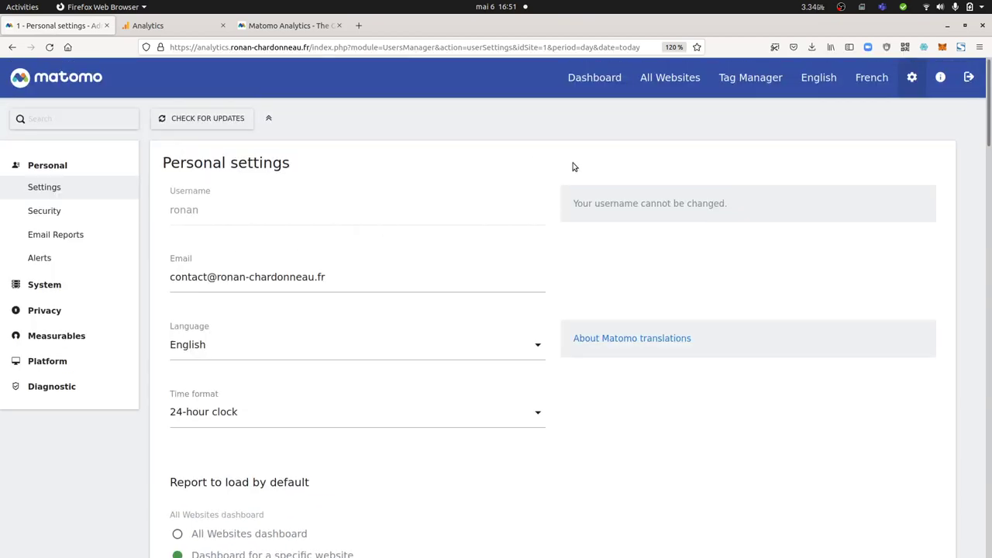
- Open the All Websites dashboard and dismiss the browser's offer to save the login
{"action": "left_click", "coordinate": [689, 77]}
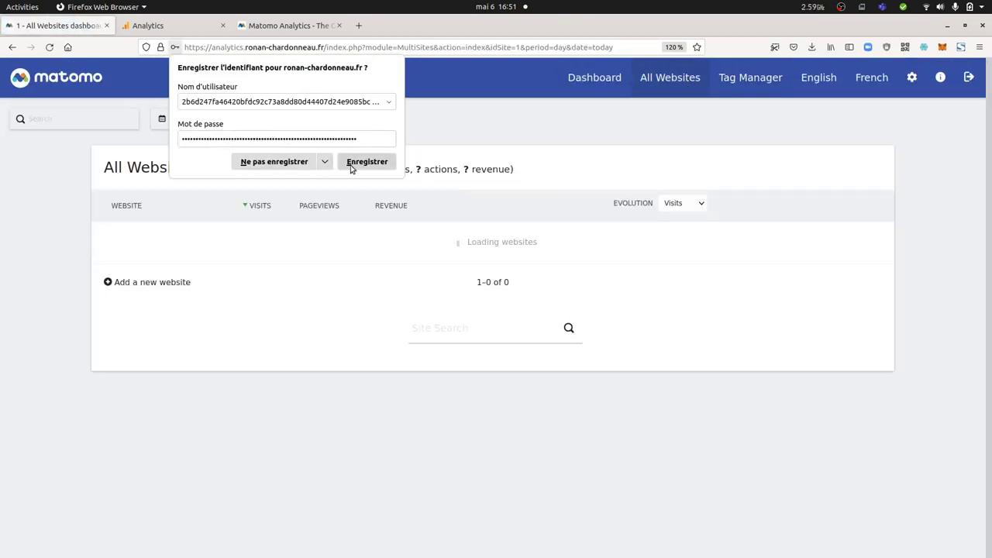
{"action": "left_click", "coordinate": [498, 148]}
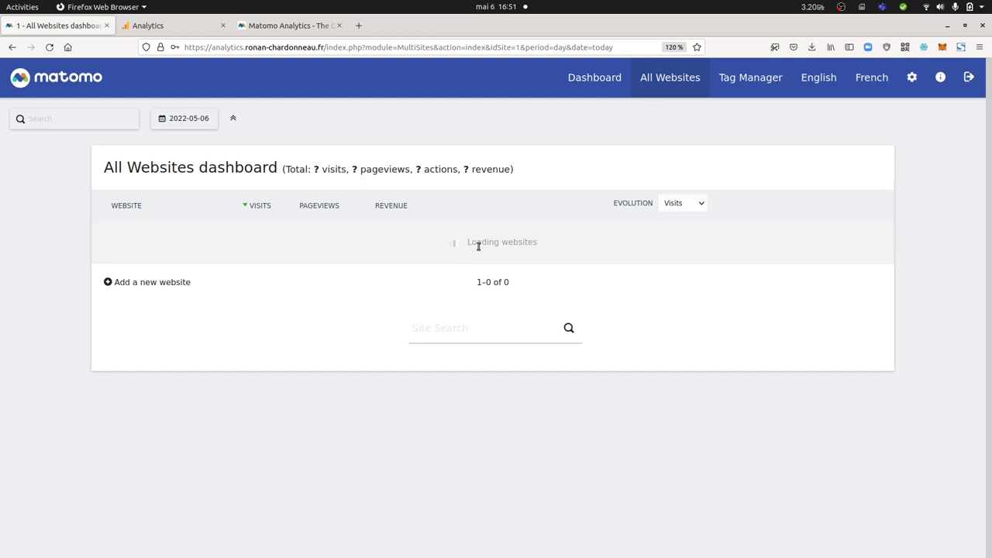
- Compare the Google Analytics view selector with the website list on Matomo's dashboard, closing the list without choosing a site
{"action": "left_click", "coordinate": [197, 32]}
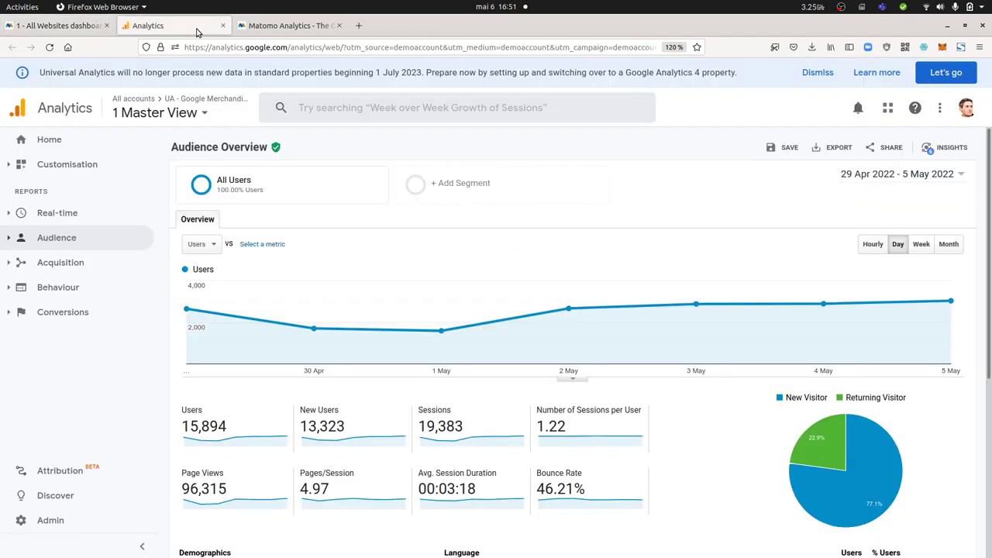
{"action": "mouse_move", "coordinate": [339, 179]}
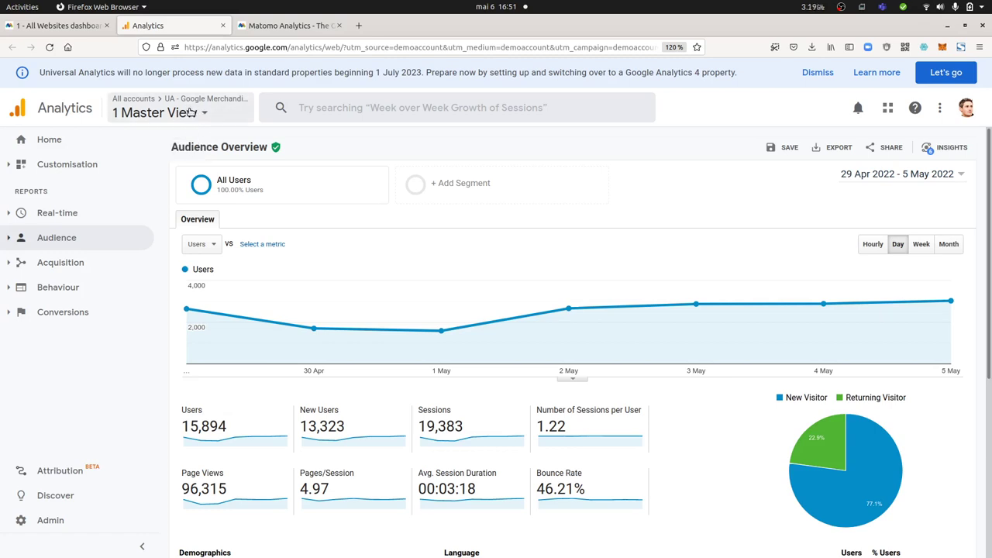
{"action": "key", "text": "ctrl+Page_Up"}
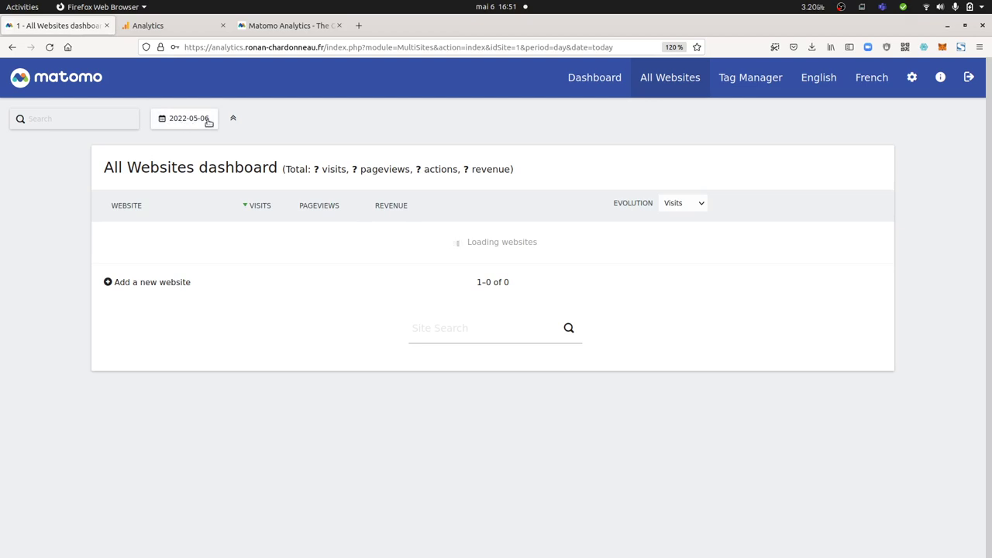
{"action": "left_click", "coordinate": [598, 87]}
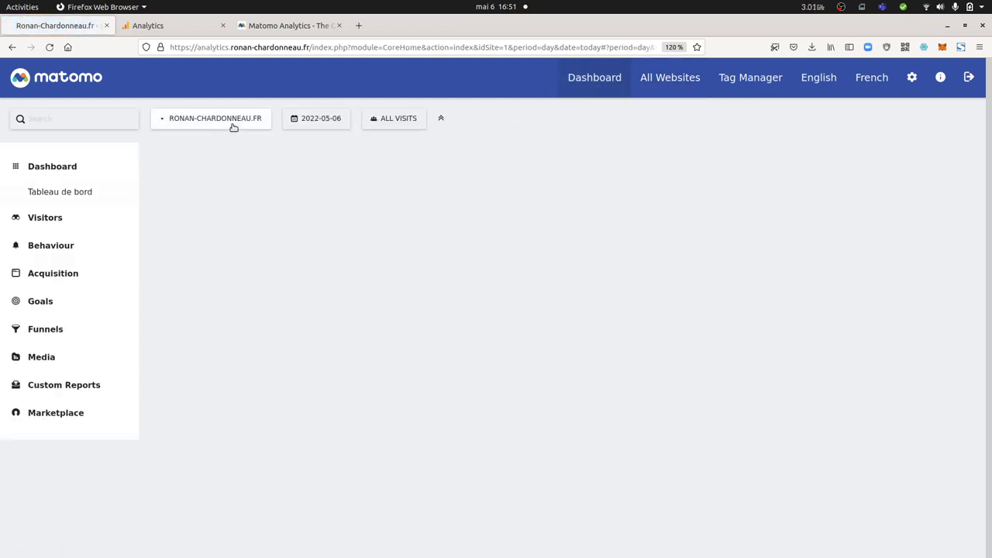
{"action": "left_click", "coordinate": [234, 127]}
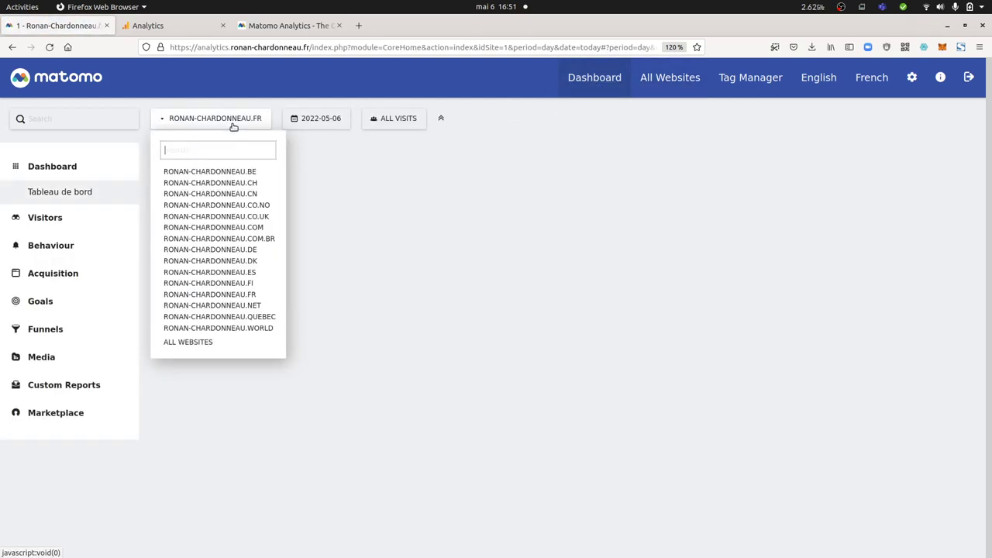
{"action": "left_click", "coordinate": [372, 207]}
- Examine the recently viewed reports and insight suggestions in the Google Analytics search, and close it
{"action": "left_click", "coordinate": [155, 25]}
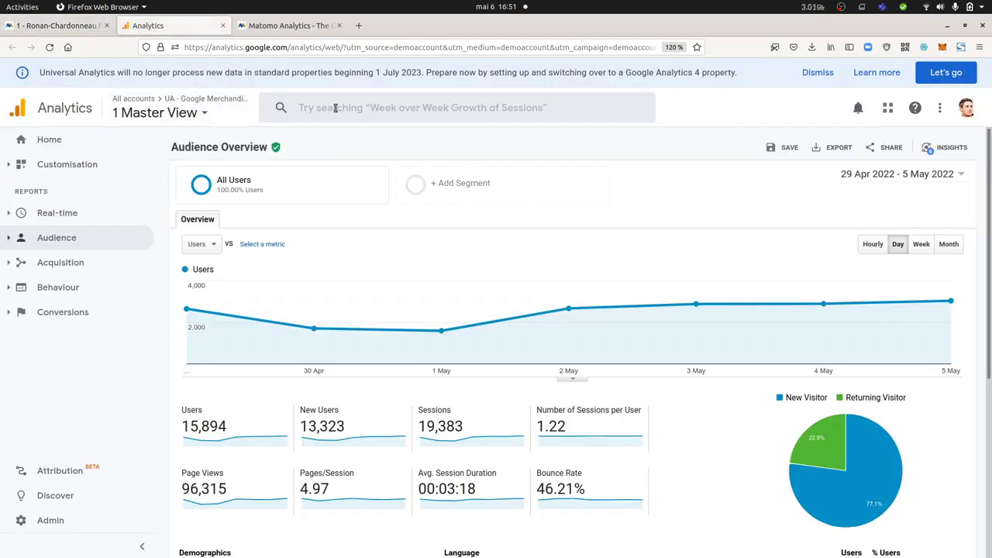
{"action": "left_click", "coordinate": [66, 25]}
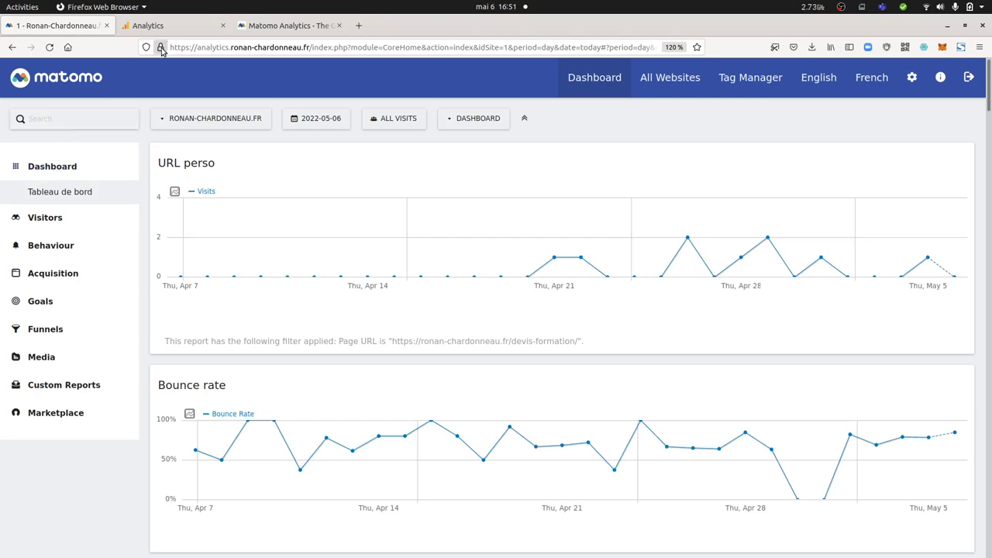
{"action": "left_click", "coordinate": [178, 30]}
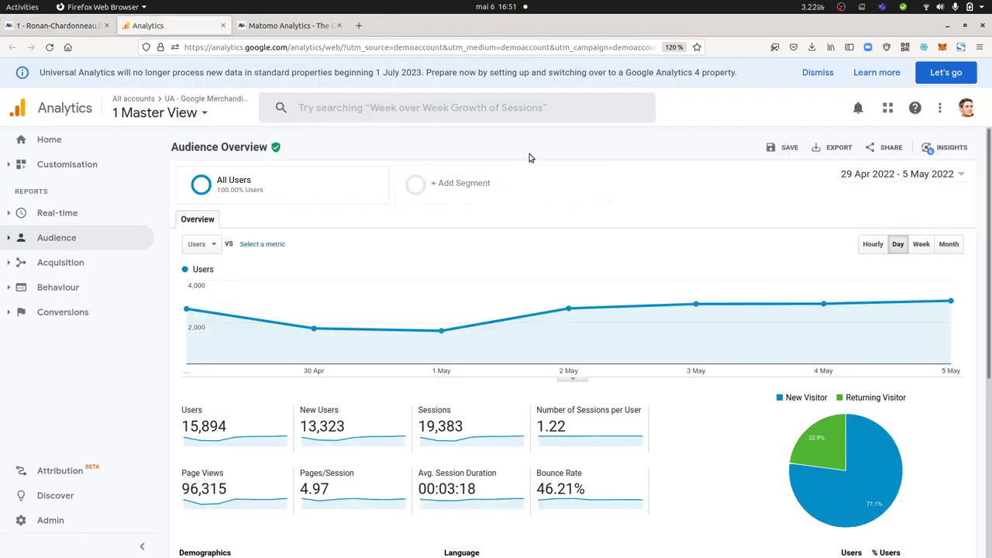
{"action": "key", "text": "/"}
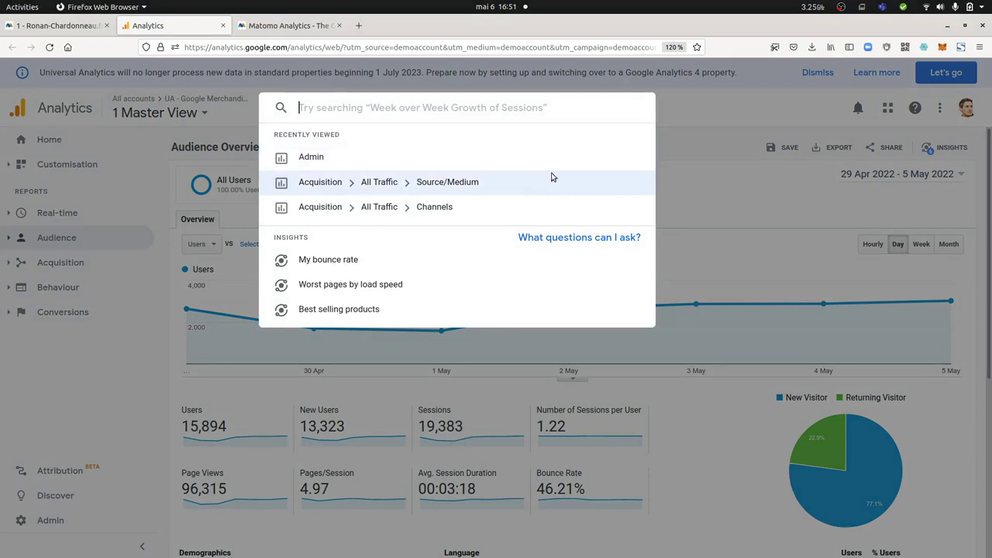
{"action": "left_click", "coordinate": [727, 166]}
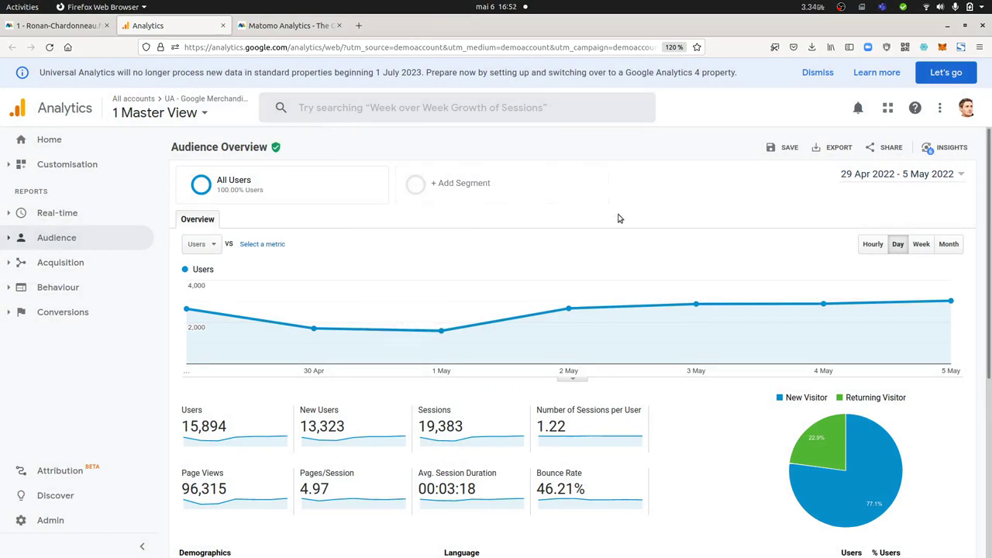
{"action": "key", "text": "/"}
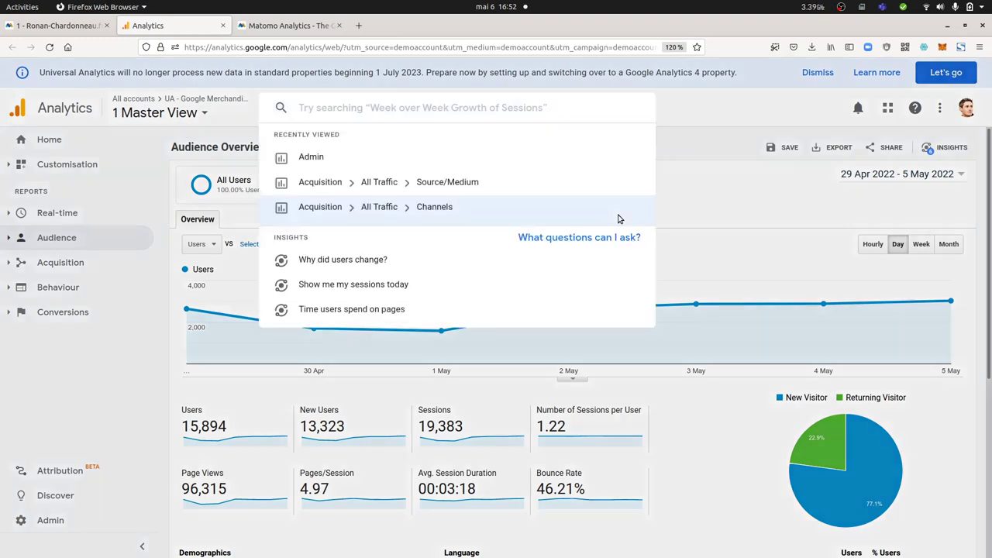
{"action": "key", "text": "Escape"}
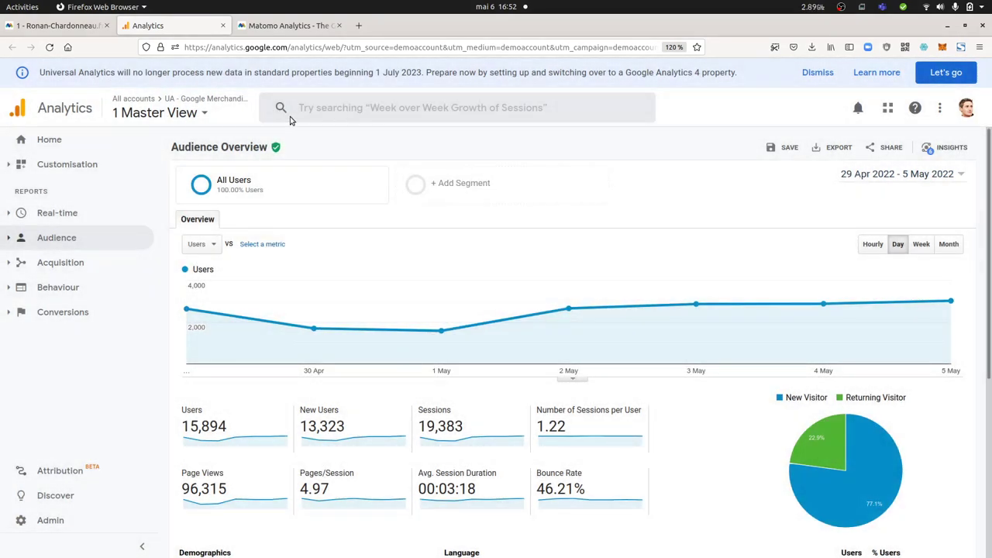
- Switch to Matomo, display its list of available keyboard shortcuts, and close the list
{"action": "left_click", "coordinate": [78, 26]}
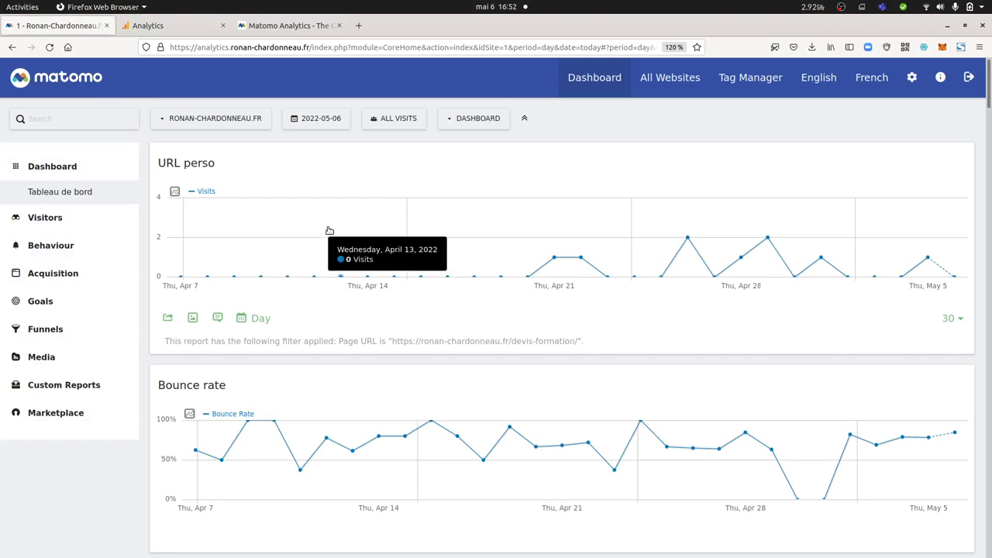
{"action": "key", "text": "question"}
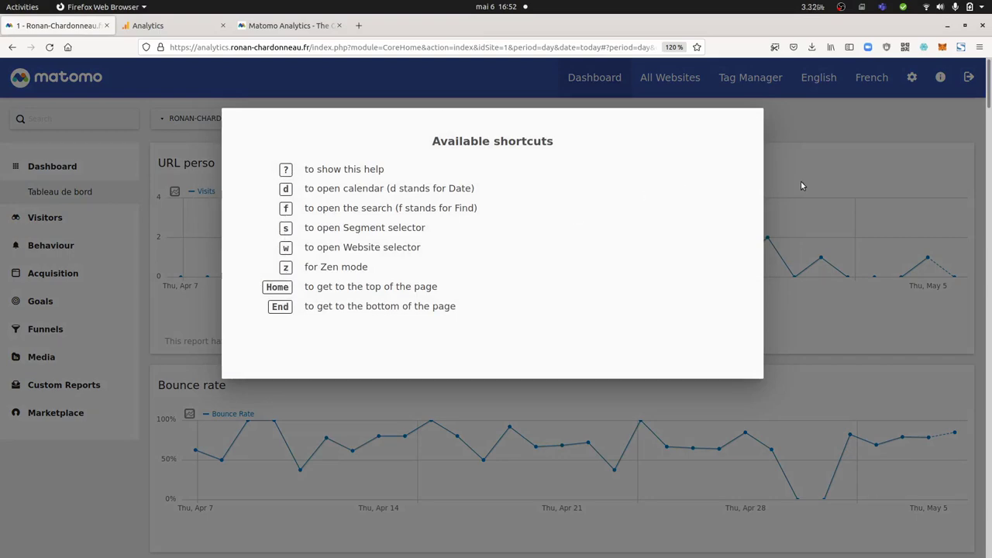
{"action": "left_click", "coordinate": [807, 148]}
- Compare the header, Admin access and report controls of Google Analytics with those on Matomo's dashboard
{"action": "left_click", "coordinate": [208, 31]}
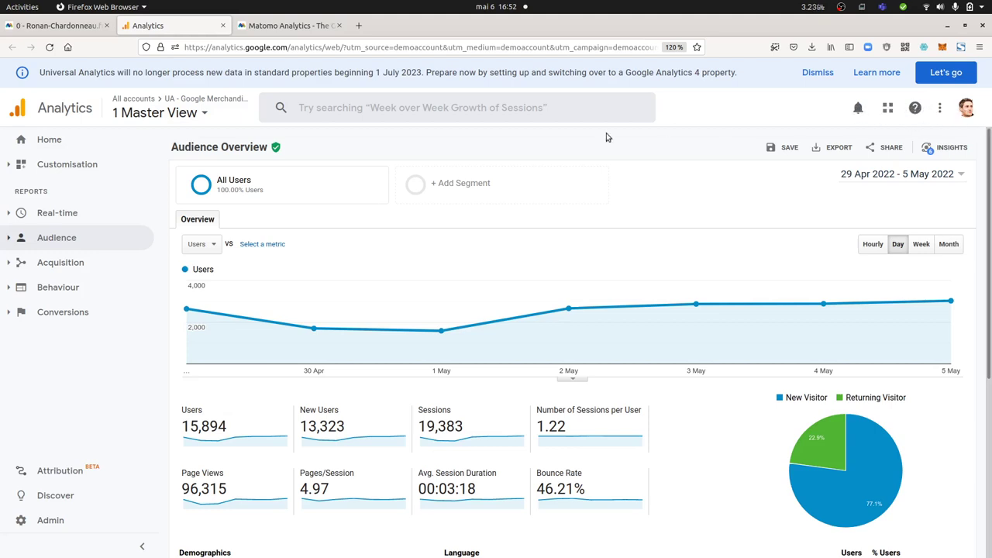
{"action": "left_click", "coordinate": [75, 31]}
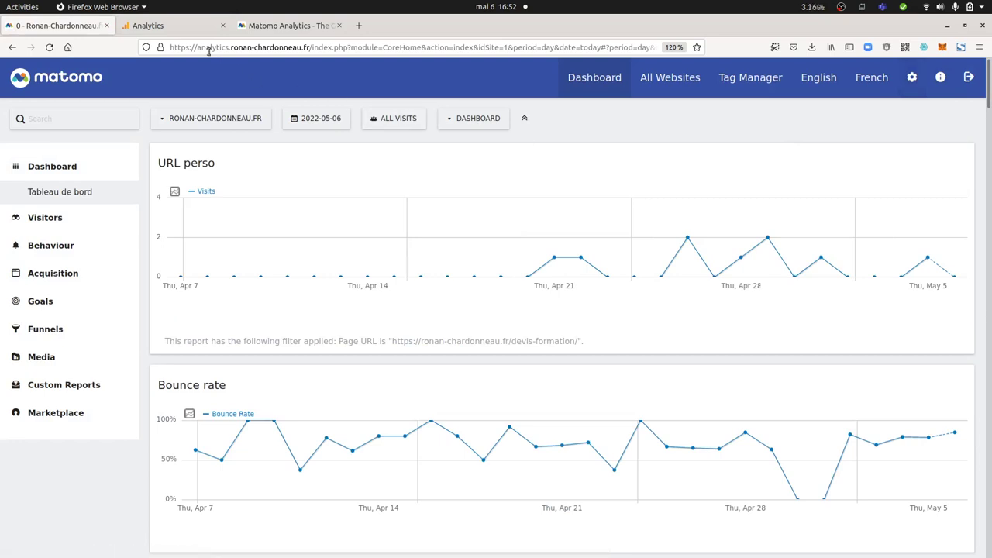
{"action": "left_click", "coordinate": [190, 30]}
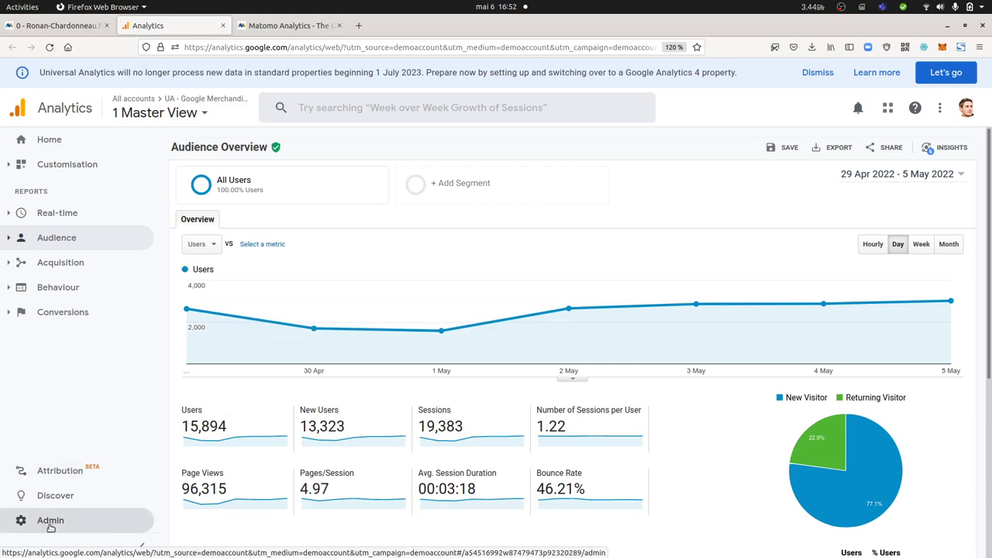
{"action": "left_click", "coordinate": [76, 28]}
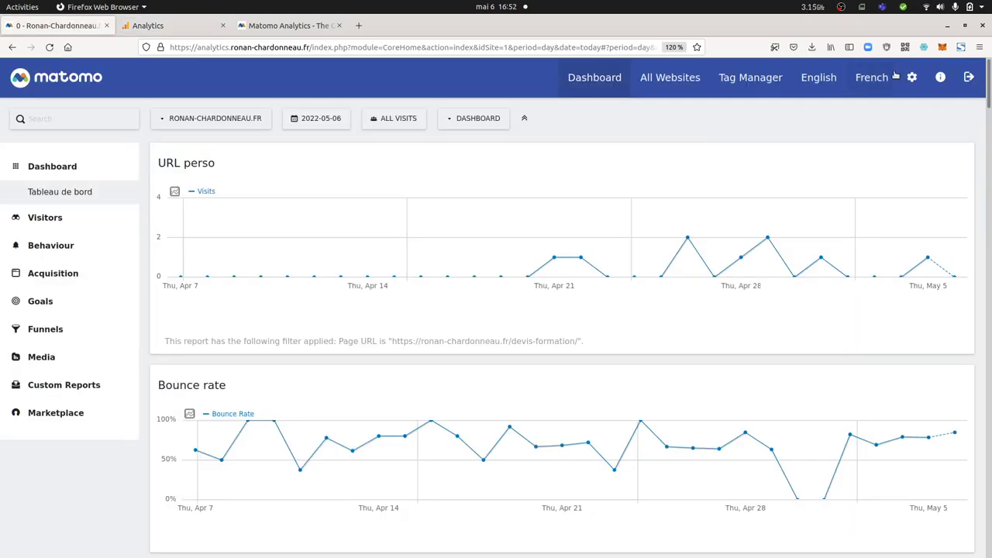
{"action": "left_click", "coordinate": [137, 28]}
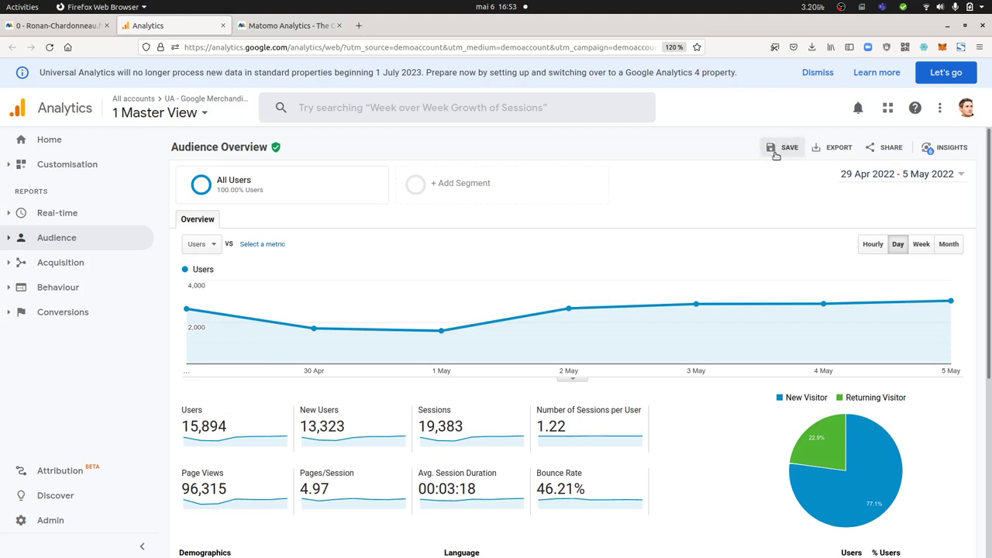
{"action": "left_click", "coordinate": [75, 29]}
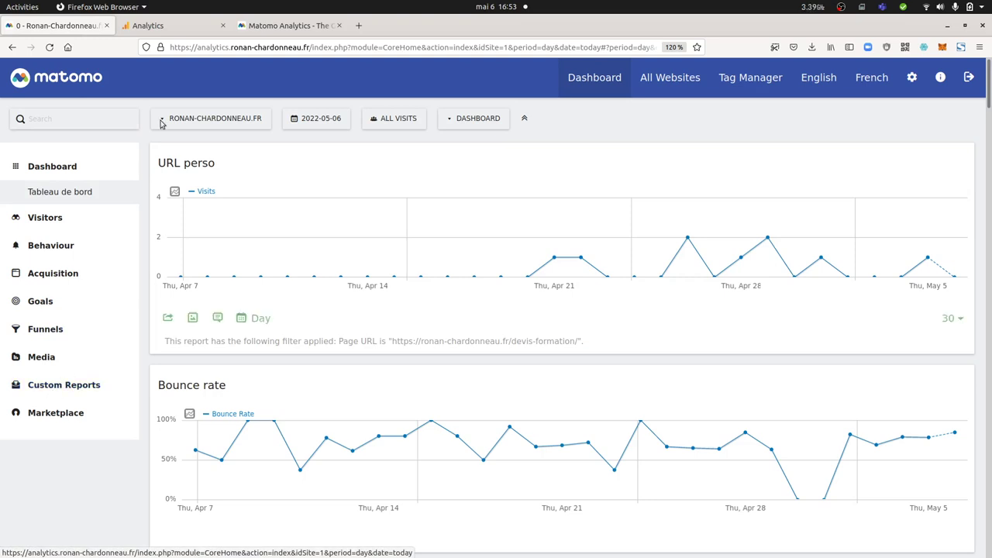
- Compare the Google Analytics report controls with Matomo's export options for the URL perso widget, closing the export dialog without exporting
{"action": "left_click", "coordinate": [161, 29]}
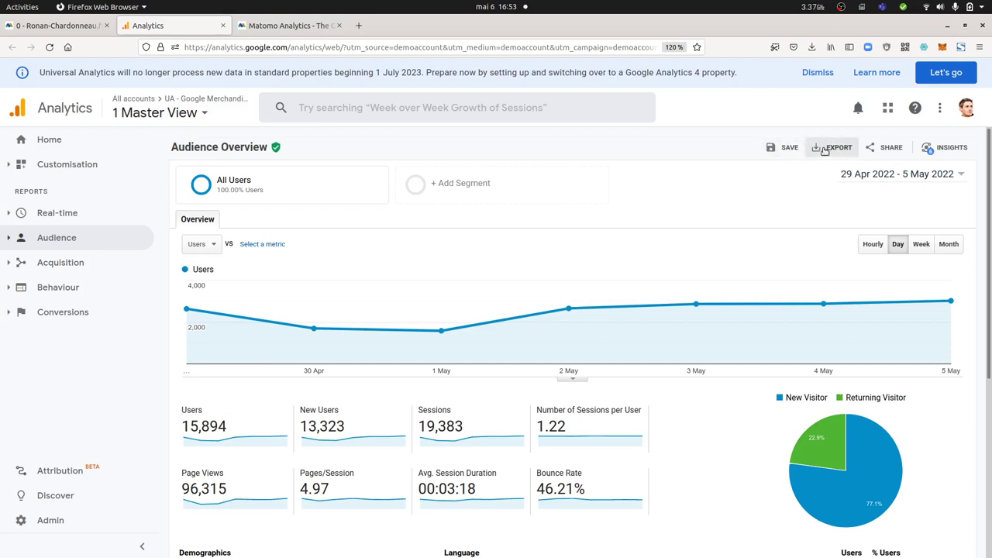
{"action": "left_click", "coordinate": [50, 25]}
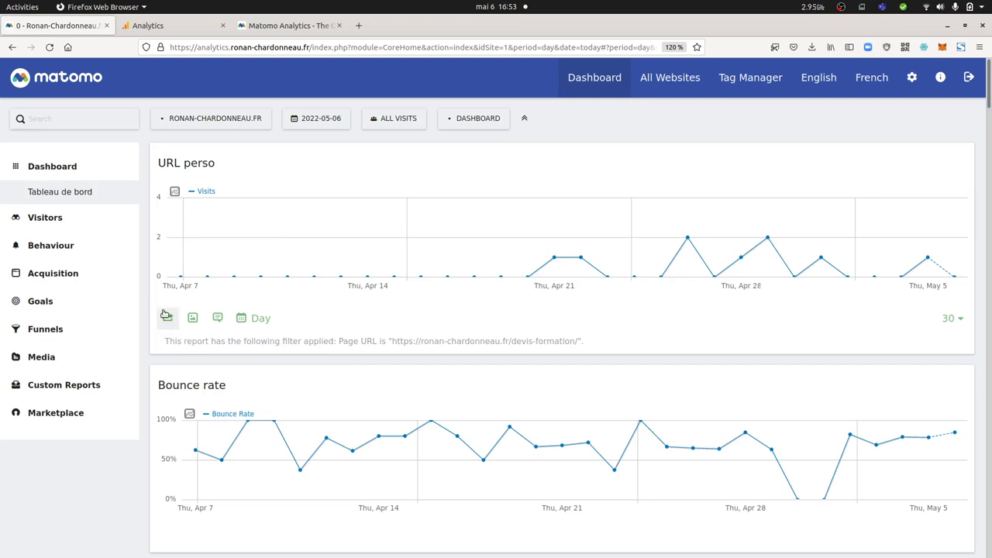
{"action": "left_click", "coordinate": [168, 318]}
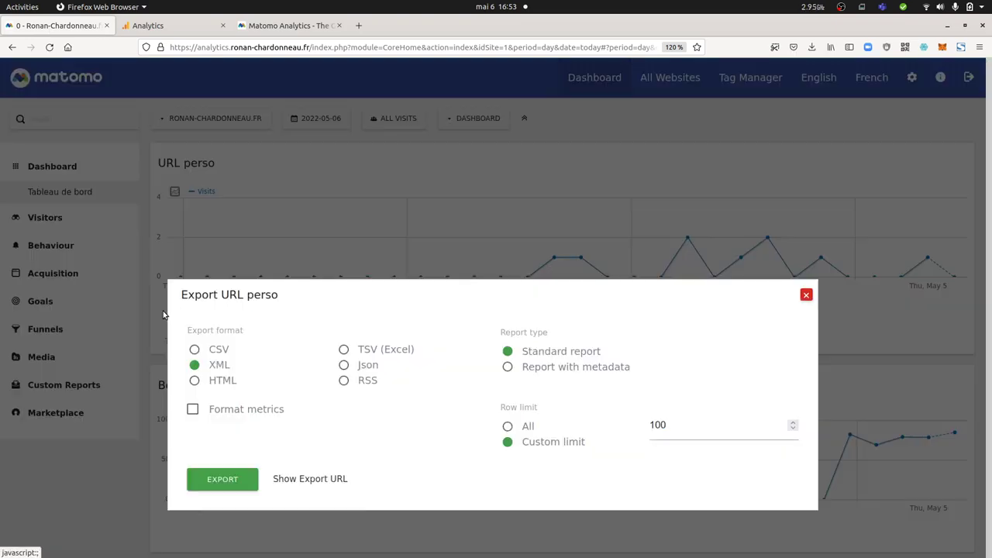
{"action": "left_click", "coordinate": [401, 173]}
- Switch to Google Analytics and examine the Audience Overview's export formats and email sharing form, closing both without exporting or sending
{"action": "left_click", "coordinate": [167, 26]}
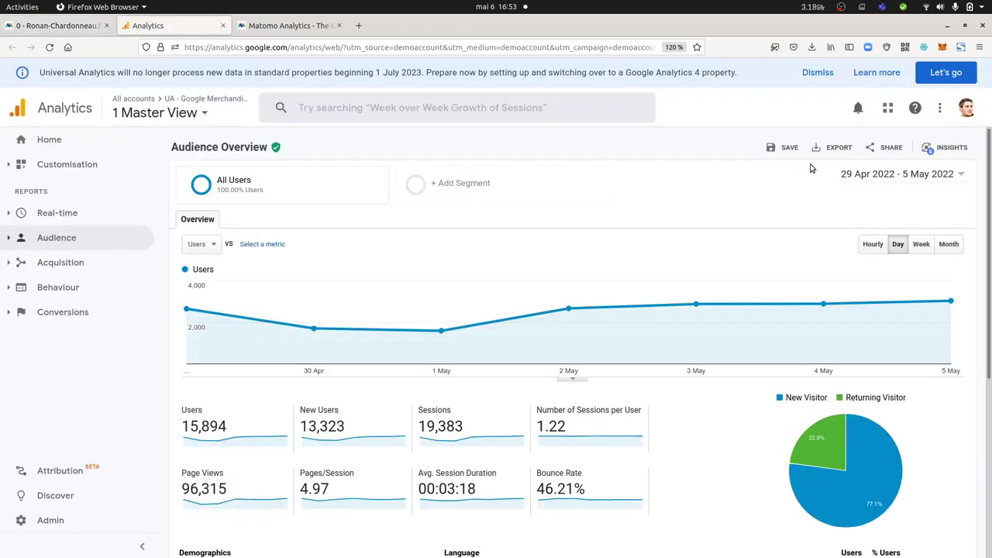
{"action": "left_click", "coordinate": [831, 148]}
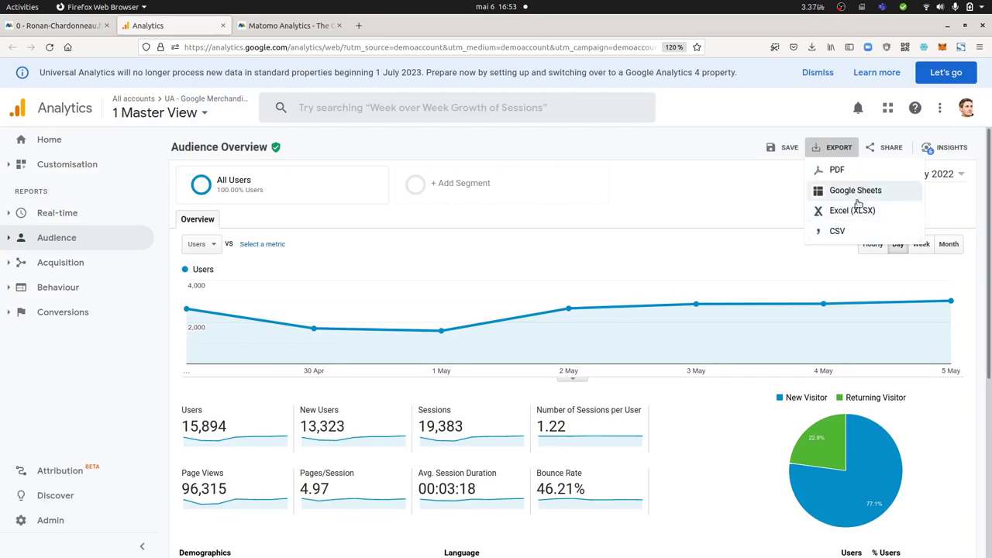
{"action": "left_click", "coordinate": [779, 199]}
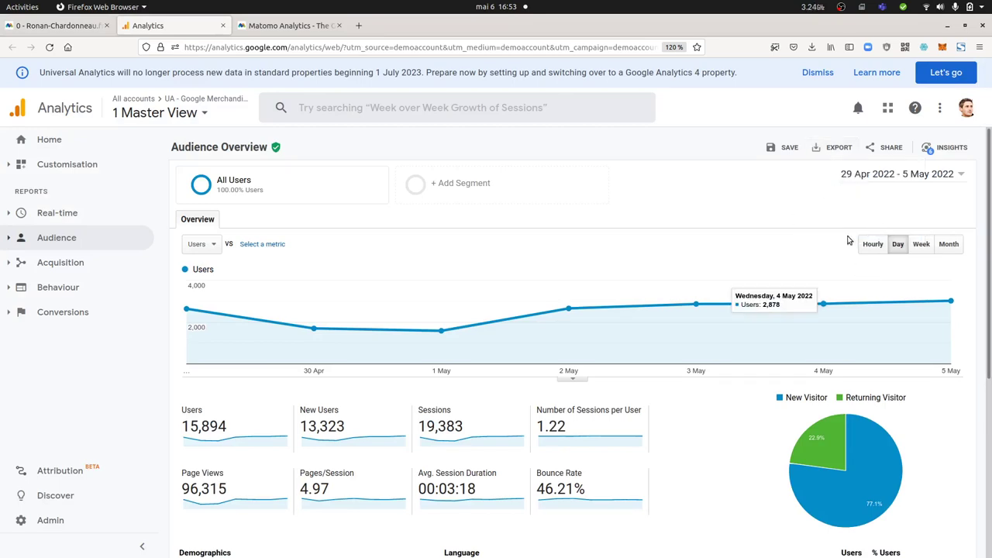
{"action": "left_click", "coordinate": [884, 148]}
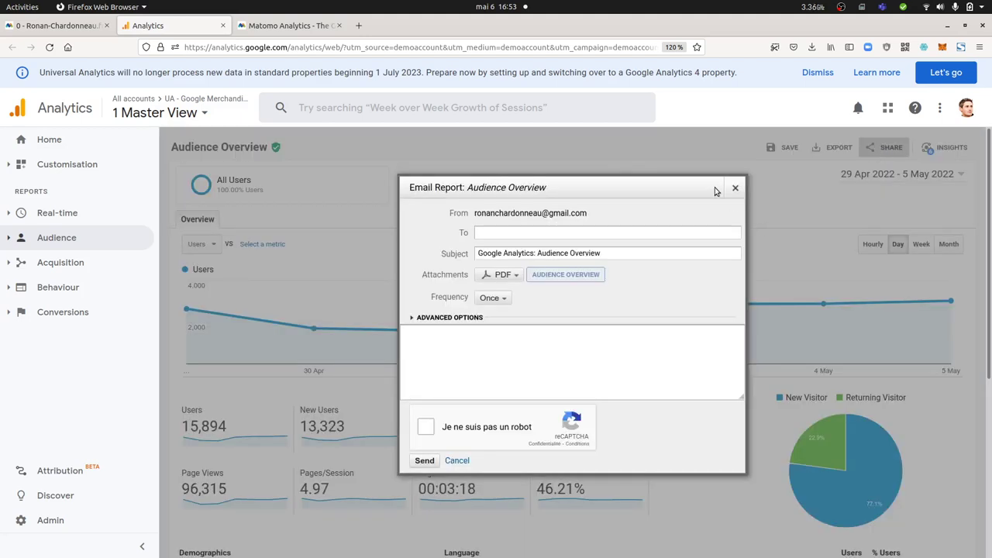
{"action": "left_click", "coordinate": [735, 190]}
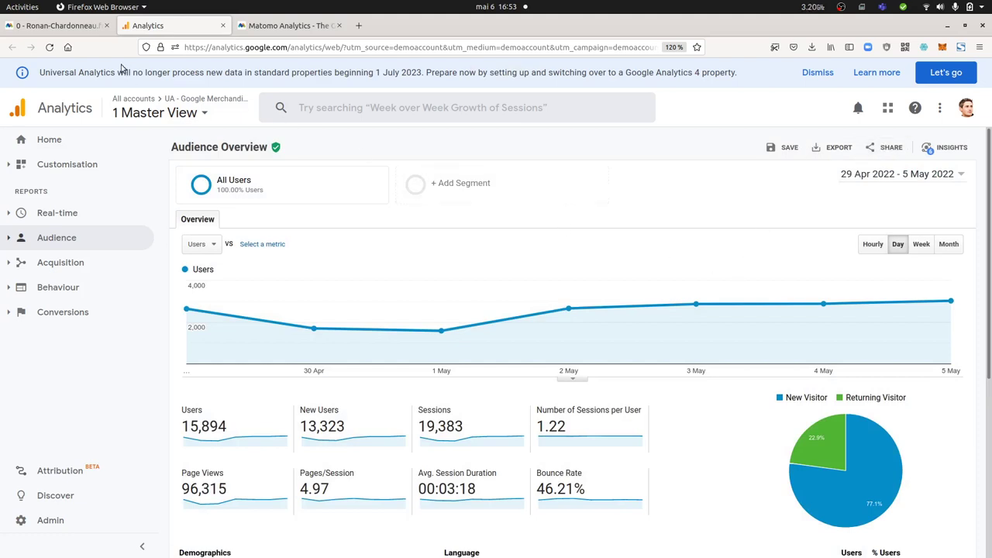
- Return to Matomo and review the export formats, report types and row limit for the URL perso widget, leaving without exporting
{"action": "left_click", "coordinate": [54, 25]}
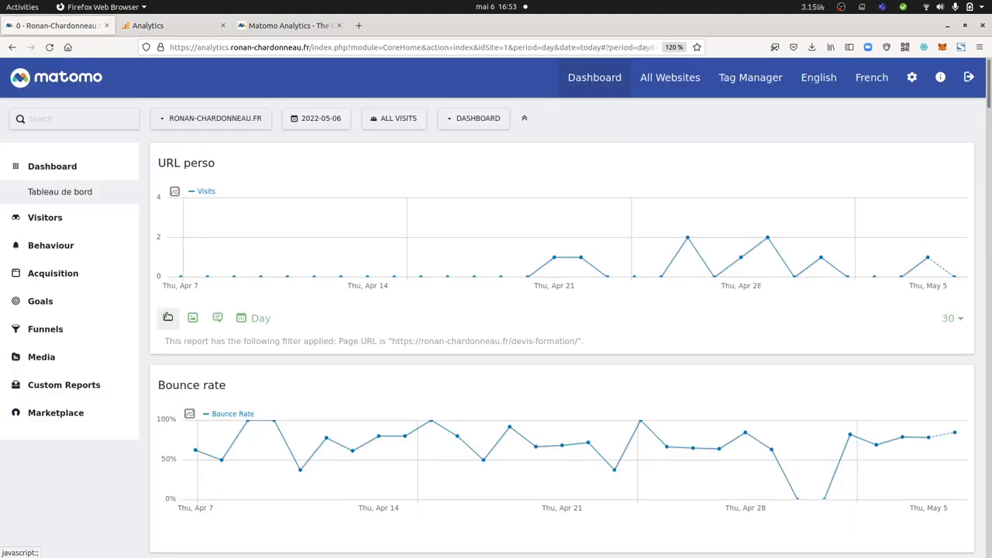
{"action": "left_click", "coordinate": [168, 317]}
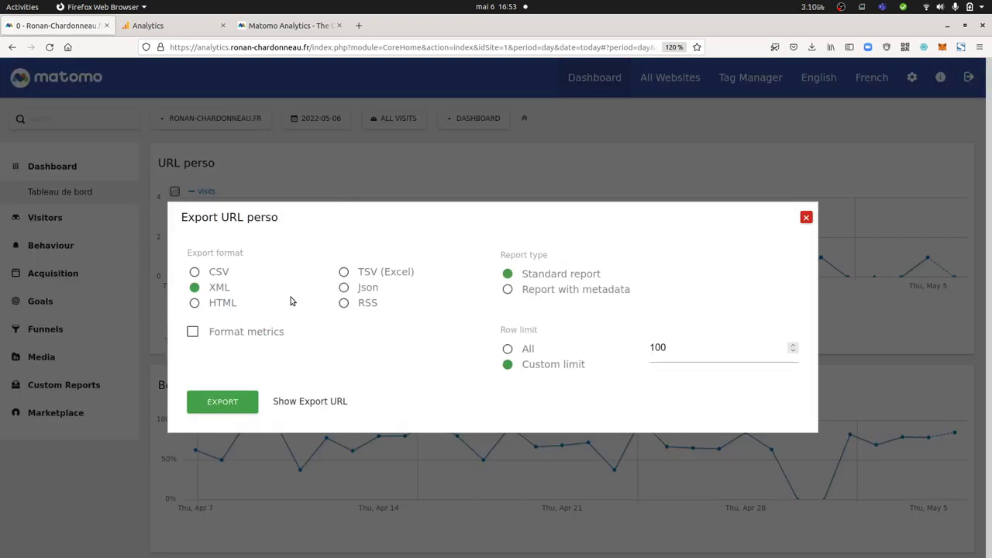
{"action": "left_click", "coordinate": [527, 147]}
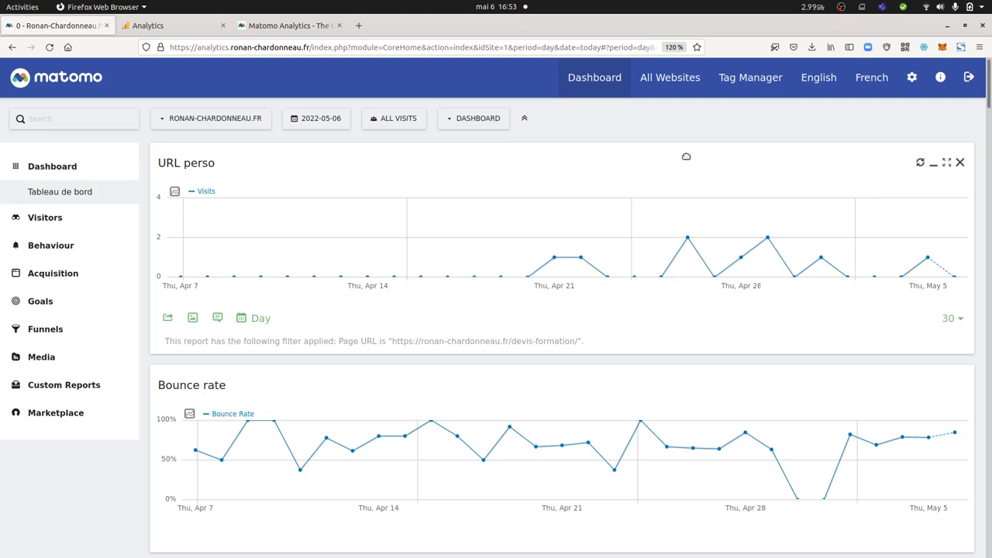
- Open the creation form for a scheduled report in Matomo's personal email reports and examine its delivery, format and content options
{"action": "left_click", "coordinate": [912, 79]}
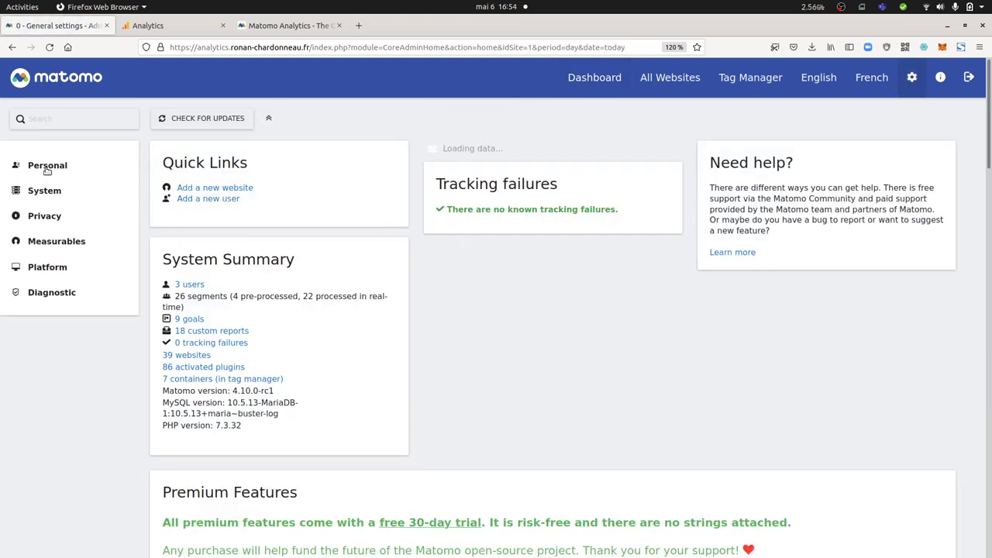
{"action": "left_click", "coordinate": [46, 167]}
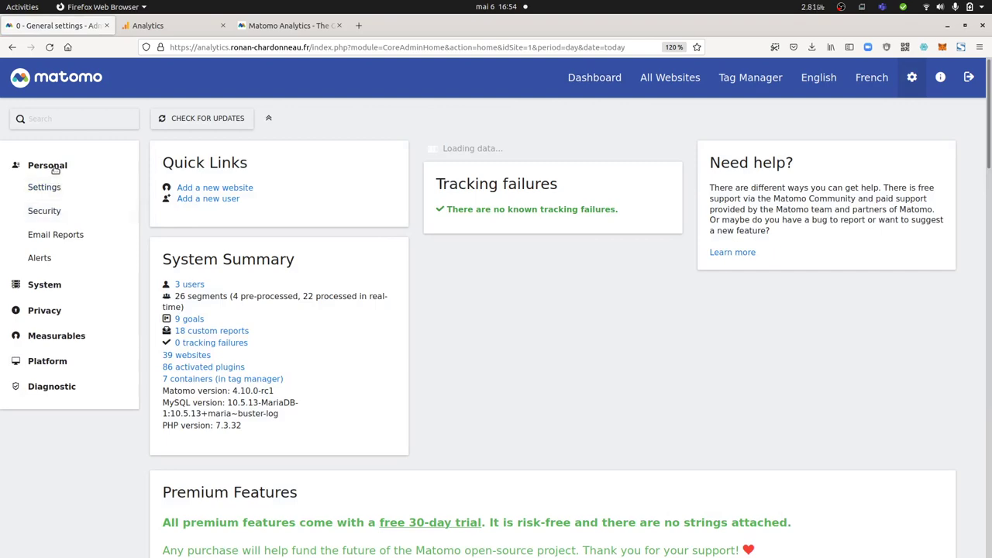
{"action": "left_click", "coordinate": [53, 235]}
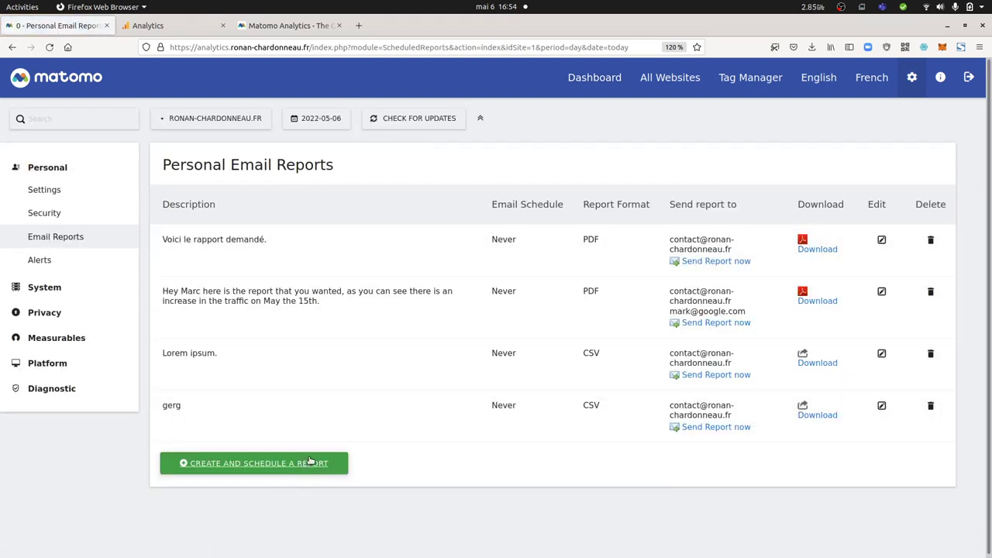
{"action": "left_click", "coordinate": [264, 465]}
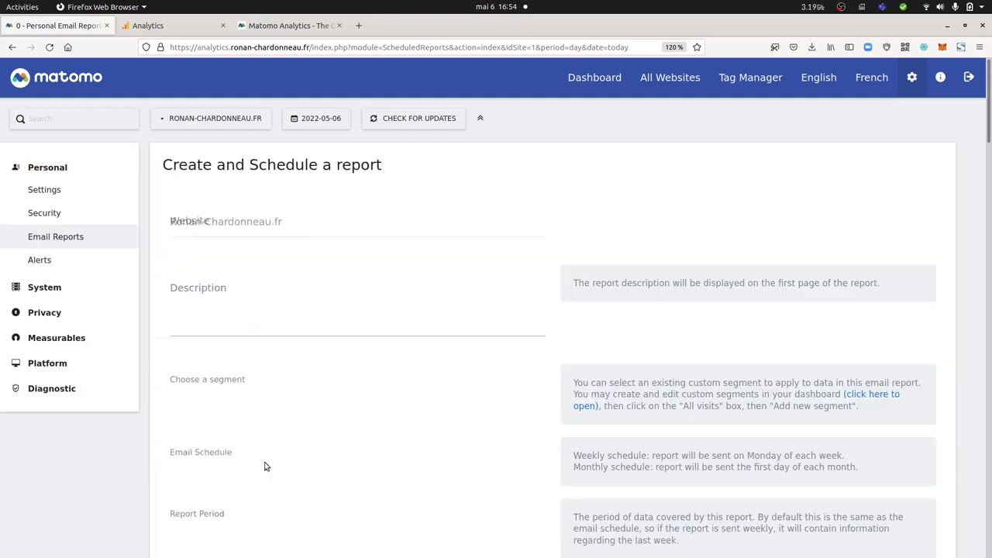
{"action": "scroll", "coordinate": [385, 317], "scroll_direction": "down", "scroll_amount": 15}
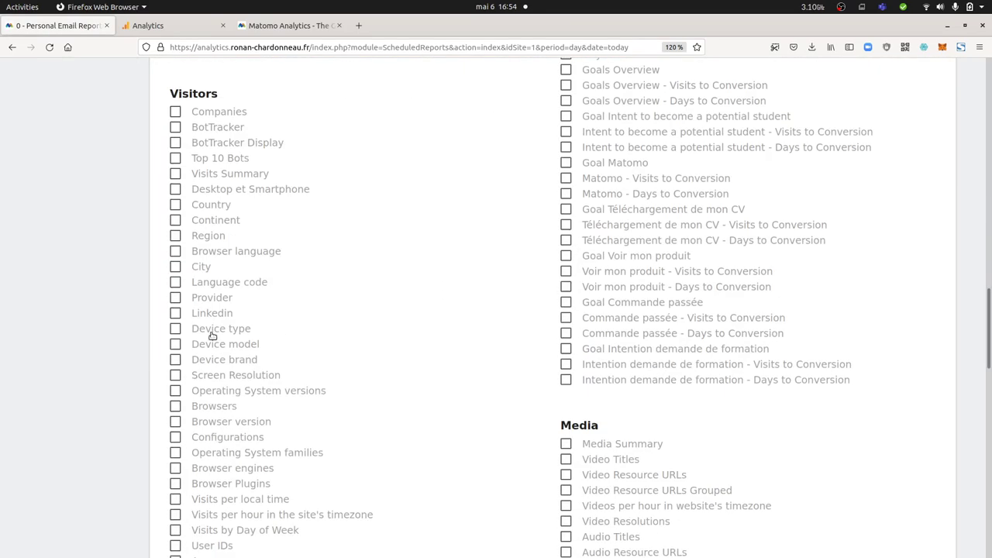
{"action": "scroll", "coordinate": [168, 268], "scroll_direction": "up", "scroll_amount": 10}
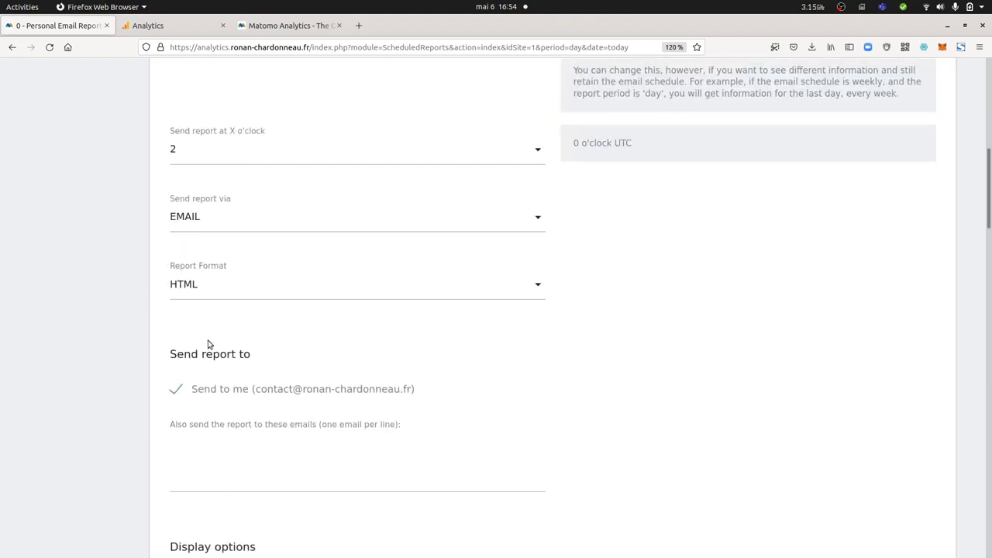
{"action": "scroll", "coordinate": [183, 360], "scroll_direction": "up", "scroll_amount": 5}
{"action": "scroll", "coordinate": [200, 443], "scroll_direction": "down", "scroll_amount": 7}
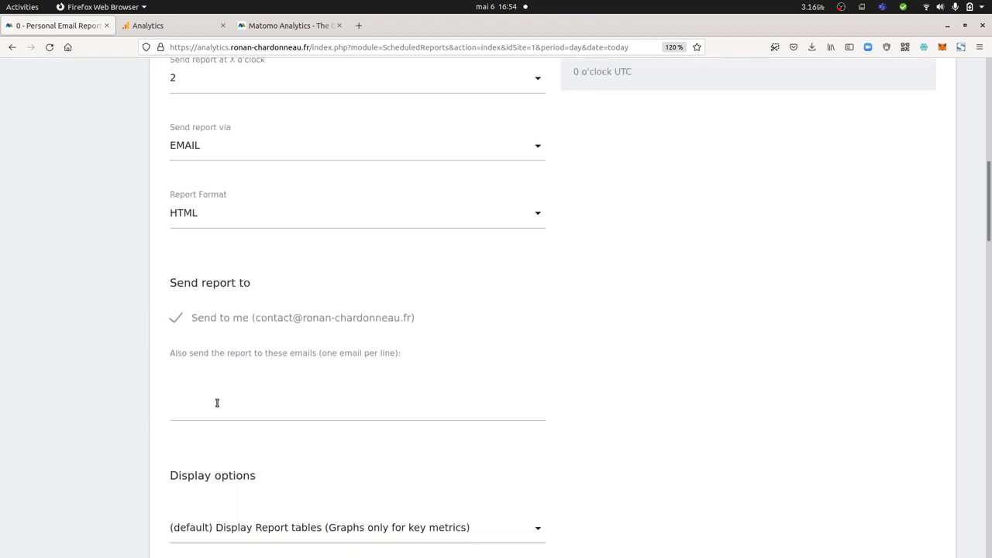
- Switch to Google Analytics and set the Audience Overview date range to 3 May 2022 - 6 May 2022
{"action": "left_click", "coordinate": [173, 29]}
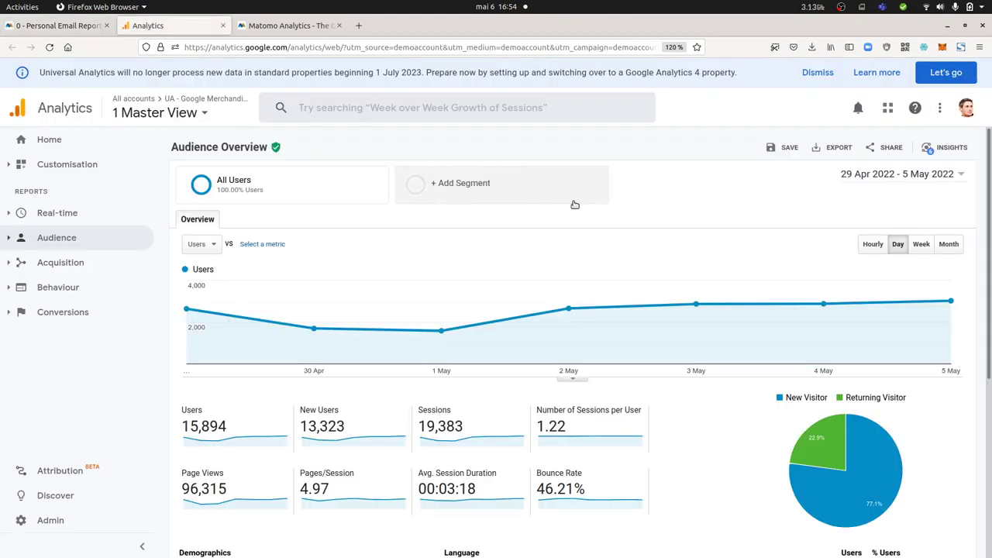
{"action": "left_click", "coordinate": [912, 178]}
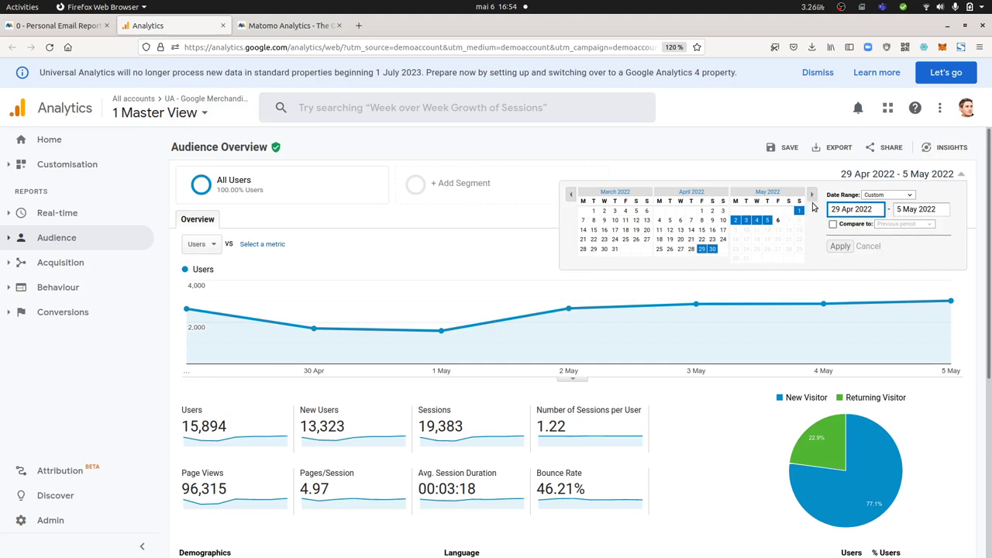
{"action": "left_click", "coordinate": [748, 221]}
{"action": "left_click", "coordinate": [777, 221]}
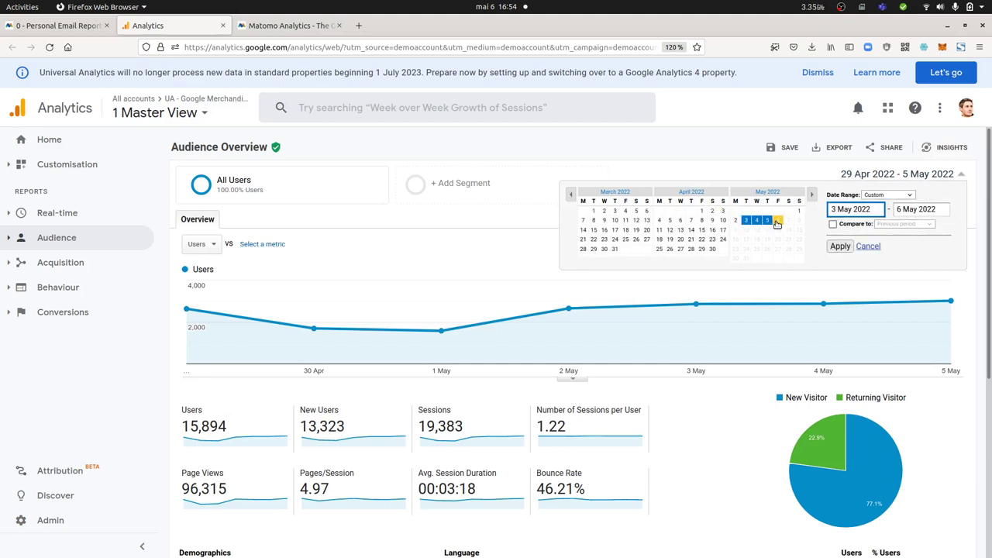
{"action": "left_click", "coordinate": [840, 246]}
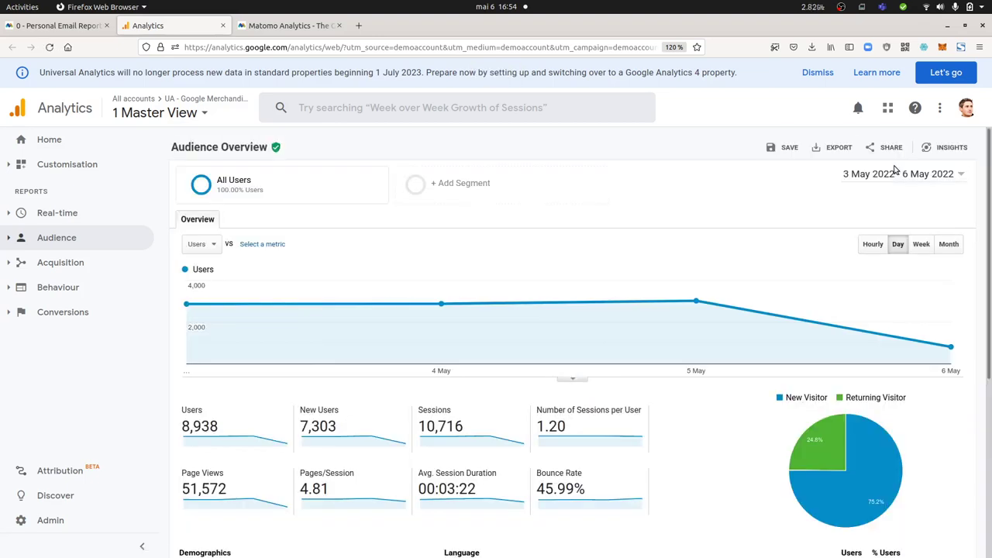
- Examine the preset date ranges for the Google Analytics report, closing the list without choosing one
{"action": "left_click", "coordinate": [892, 175]}
{"action": "left_click", "coordinate": [875, 194]}
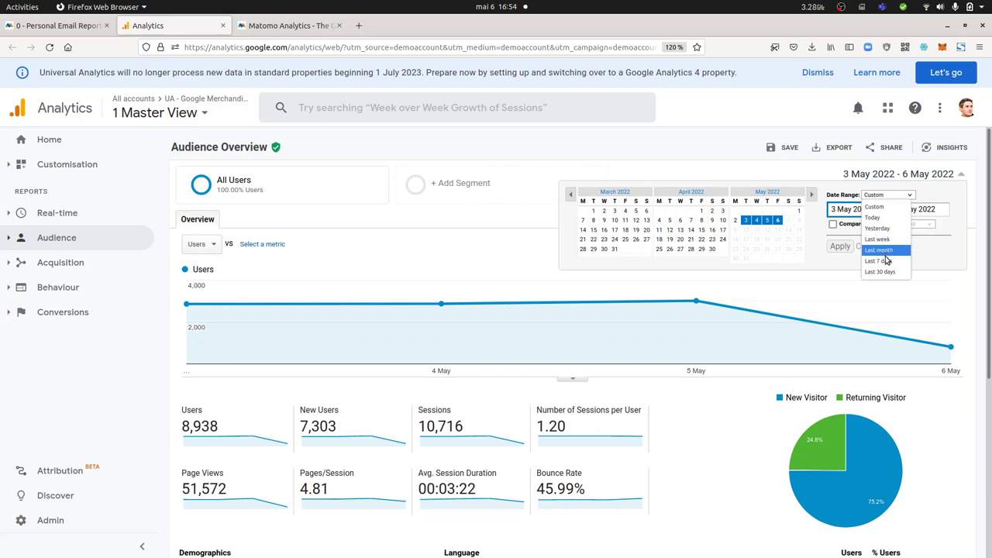
{"action": "left_click", "coordinate": [763, 171]}
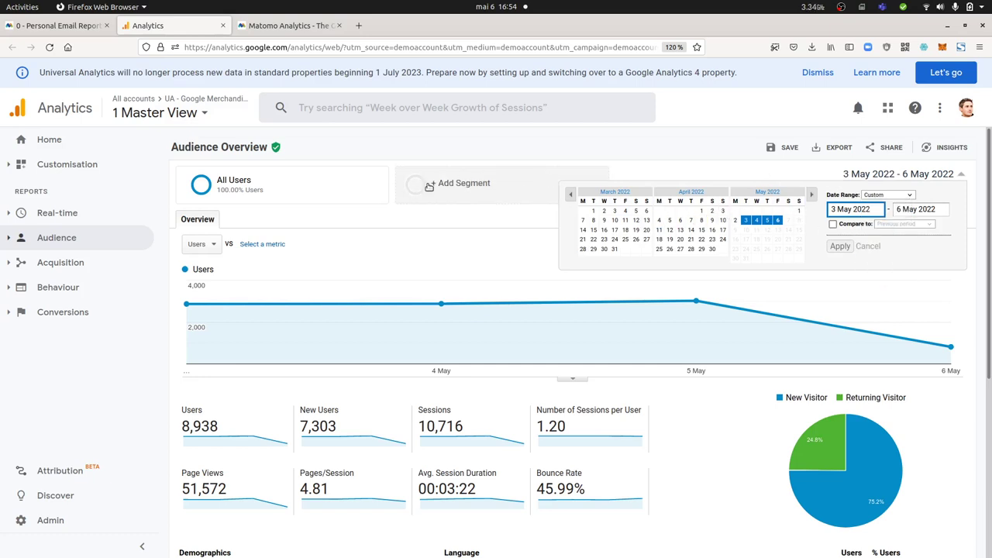
- Return to Matomo's dashboard and display its calendar with the day, week, month, year and date range periods
{"action": "left_click", "coordinate": [58, 26]}
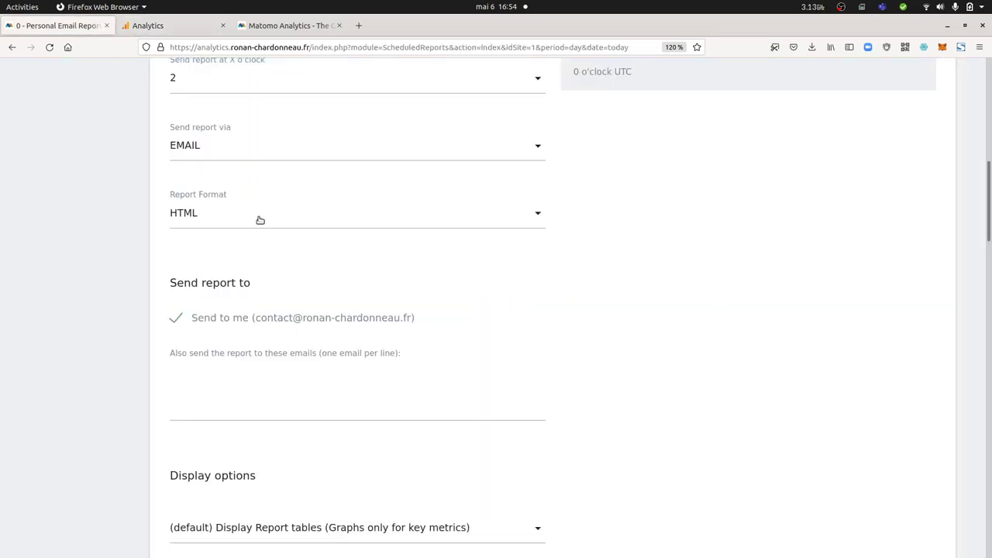
{"action": "scroll", "coordinate": [326, 209], "scroll_direction": "up", "scroll_amount": 7}
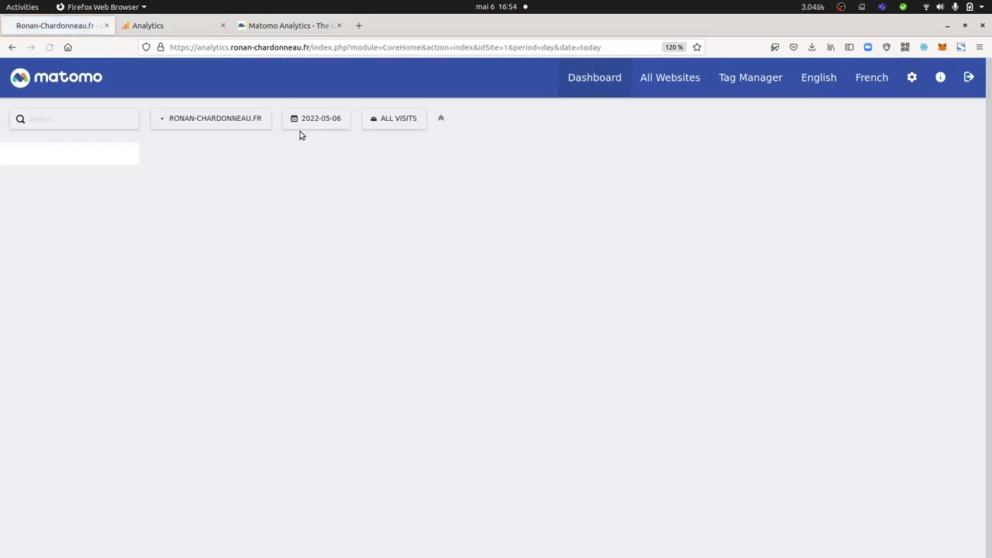
{"action": "left_click", "coordinate": [306, 118]}
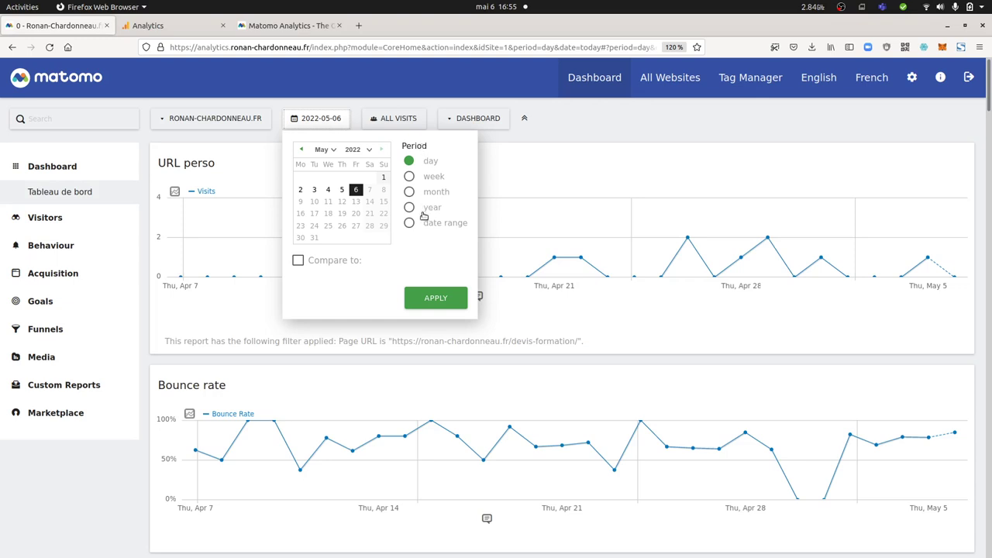
- Compare the segment area of the Google Analytics report with Matomo's list of visit segments, dismissing both open calendars
{"action": "left_click", "coordinate": [145, 27]}
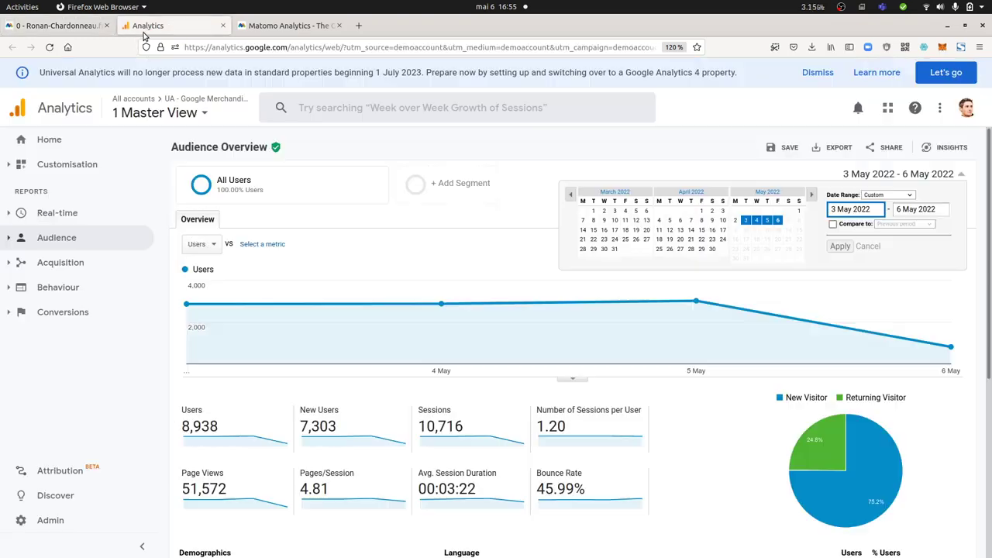
{"action": "left_click", "coordinate": [658, 169]}
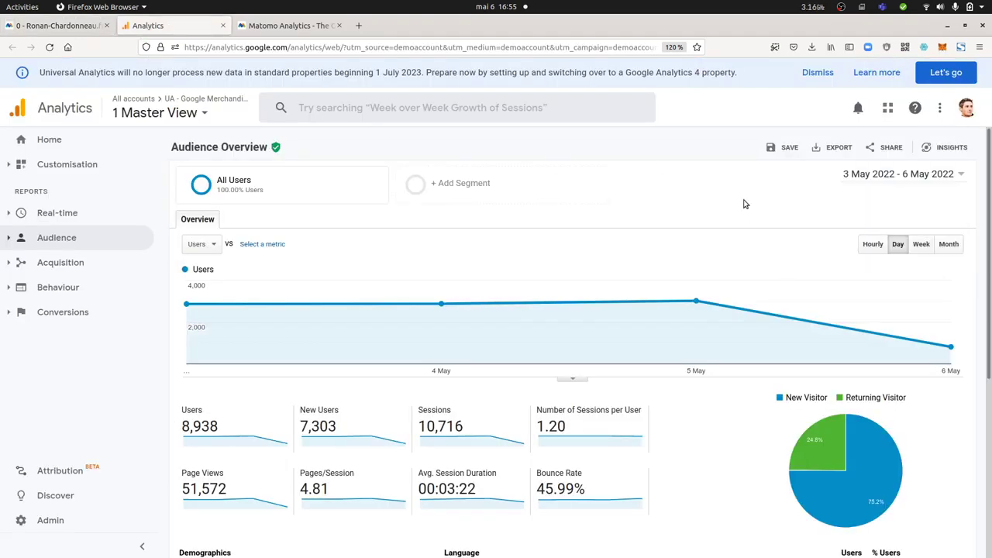
{"action": "left_click", "coordinate": [496, 184]}
{"action": "left_click", "coordinate": [46, 26]}
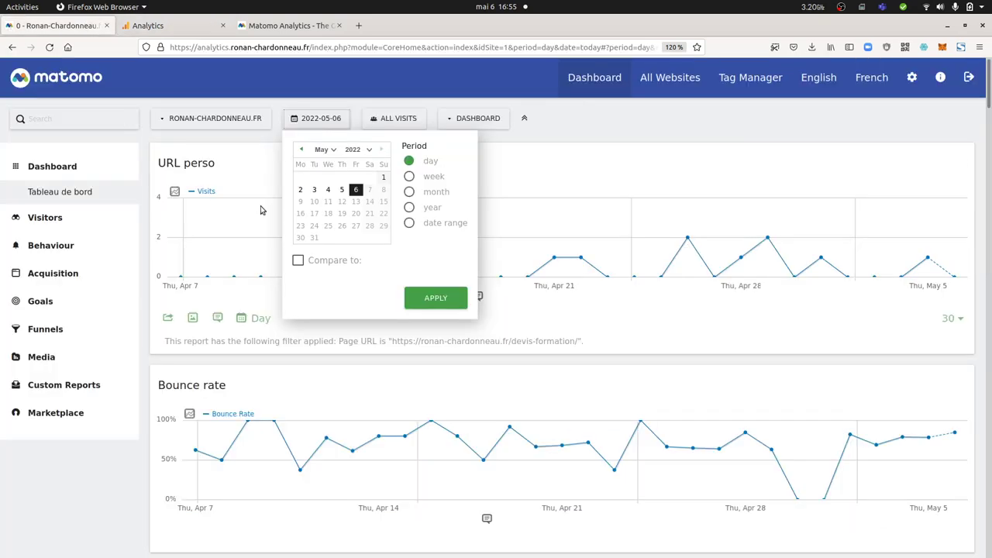
{"action": "left_click", "coordinate": [523, 142]}
{"action": "left_click", "coordinate": [397, 117]}
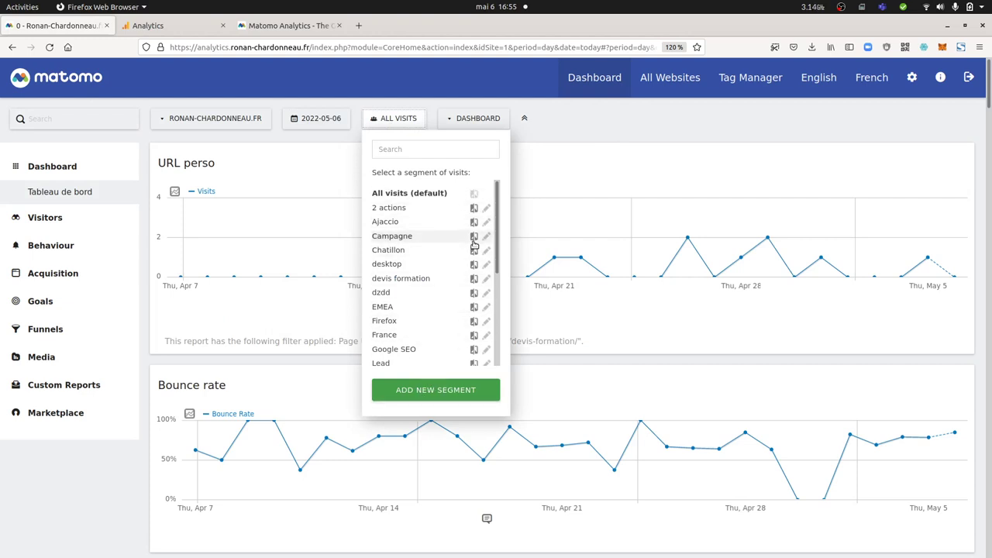
- Switch to Google Analytics and examine the primary and comparison metric lists of the Audience Overview chart, closing both without choosing a metric
{"action": "left_click", "coordinate": [190, 28]}
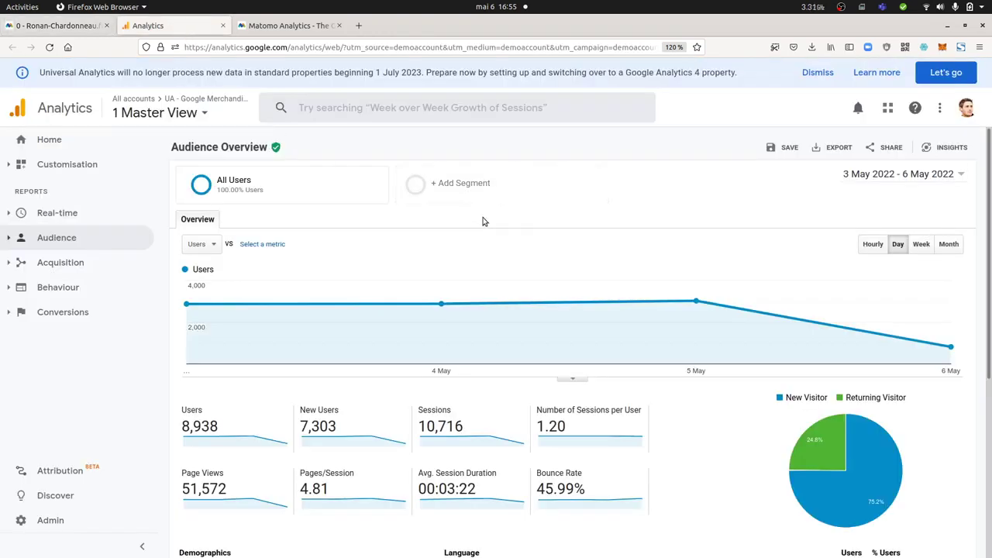
{"action": "left_click", "coordinate": [213, 246]}
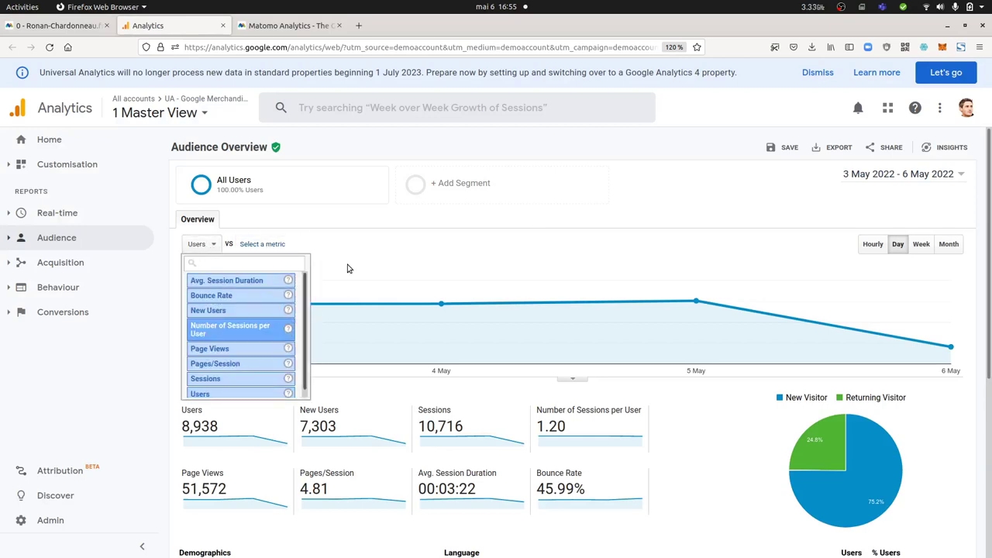
{"action": "left_click", "coordinate": [372, 243]}
{"action": "left_click", "coordinate": [262, 244]}
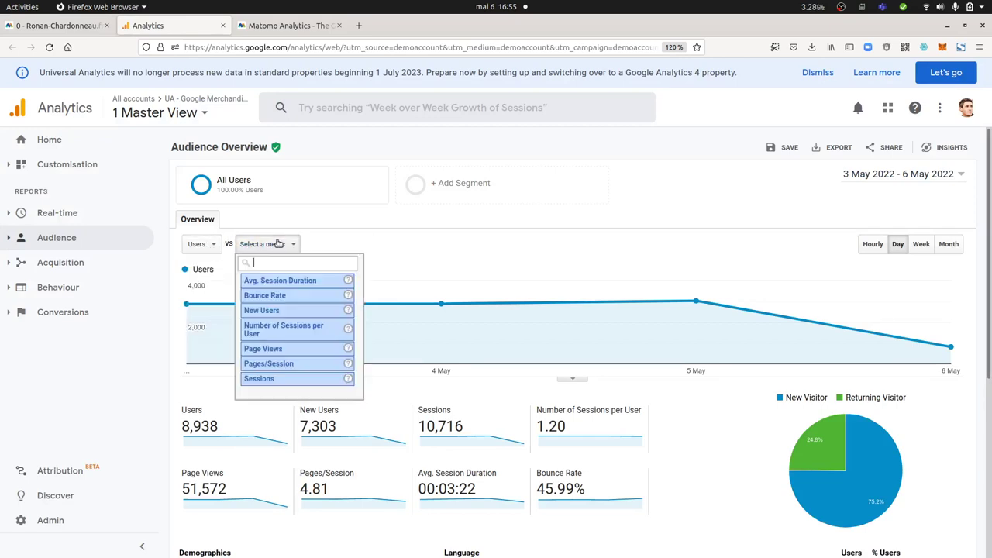
{"action": "left_click", "coordinate": [399, 257]}
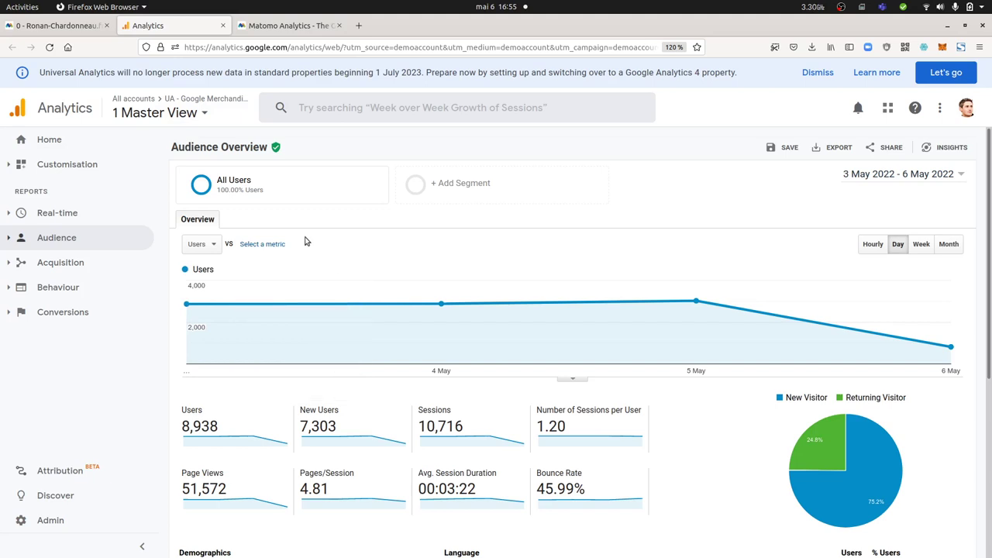
- Add Bounce Rate as the comparison metric beside Users on the Audience Overview chart
{"action": "left_click", "coordinate": [261, 245]}
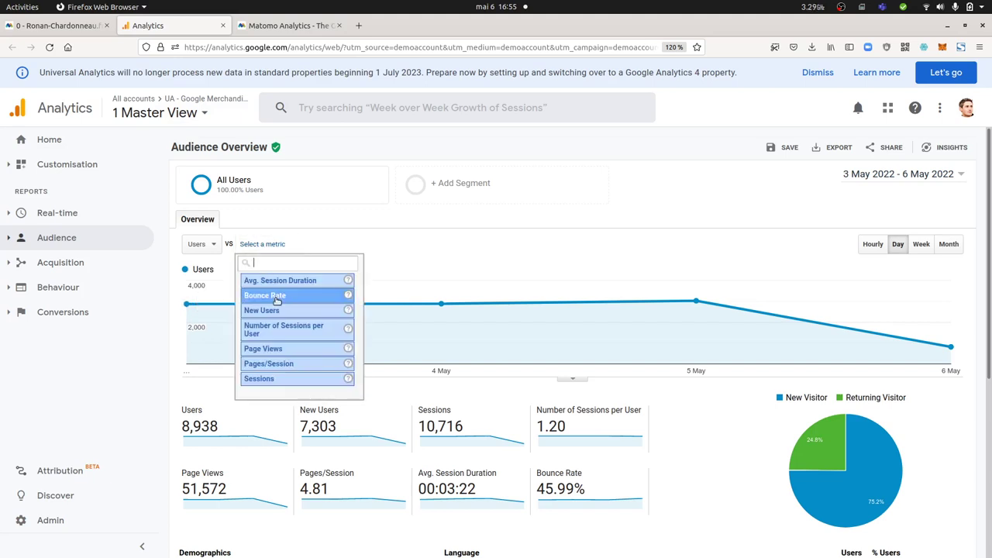
{"action": "left_click", "coordinate": [276, 296]}
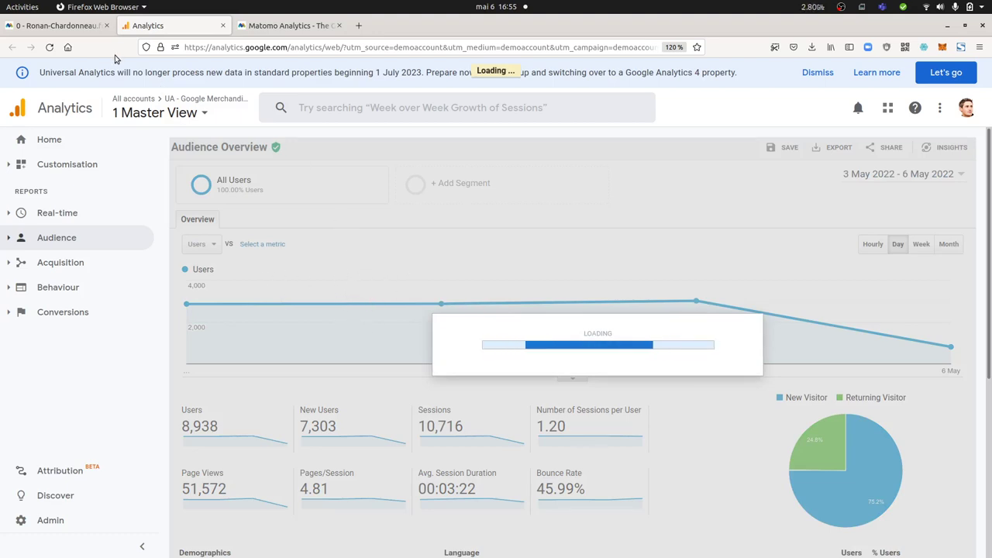
- Switch to Matomo, open the Visitors overview and add the Users metric to the Visits Over Time graph
{"action": "left_click", "coordinate": [85, 30]}
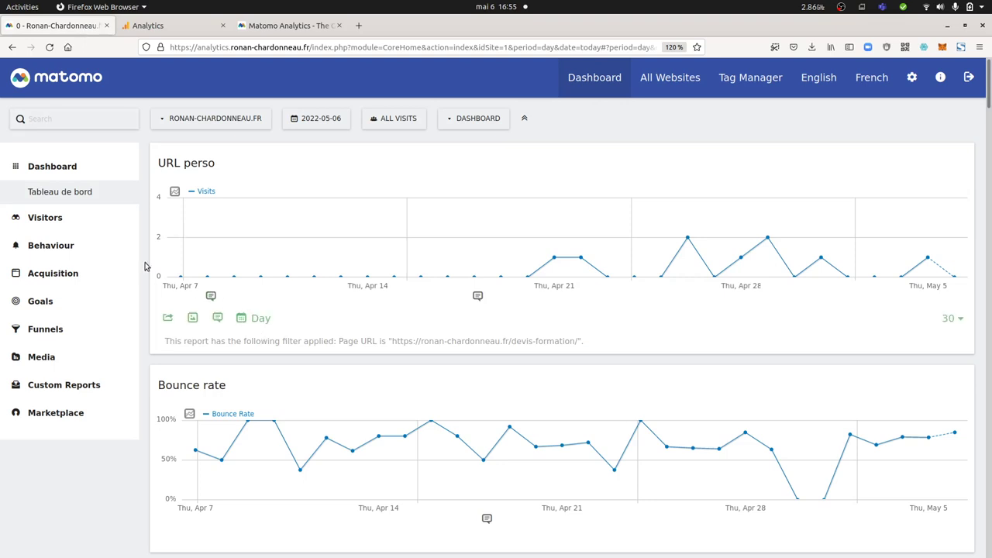
{"action": "left_click", "coordinate": [68, 220]}
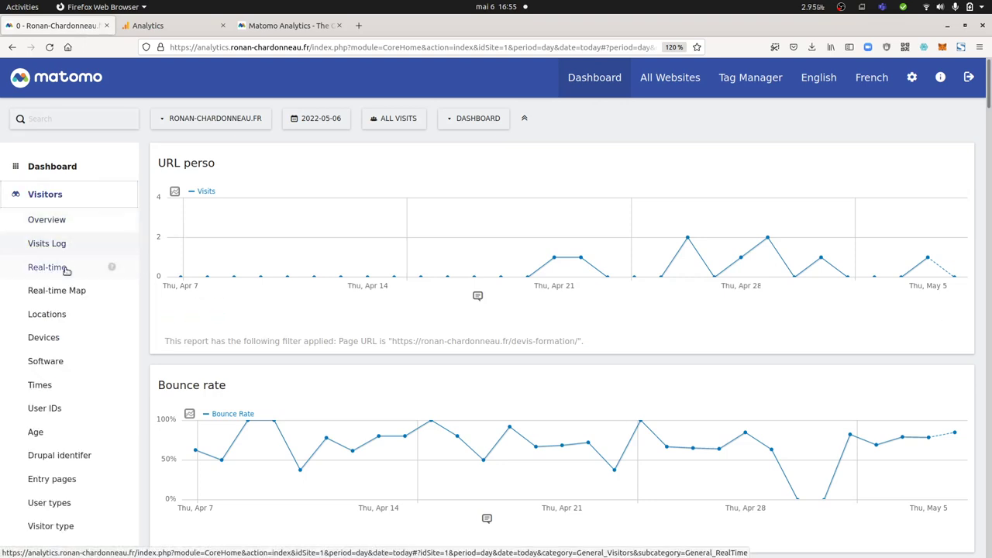
{"action": "left_click", "coordinate": [70, 227]}
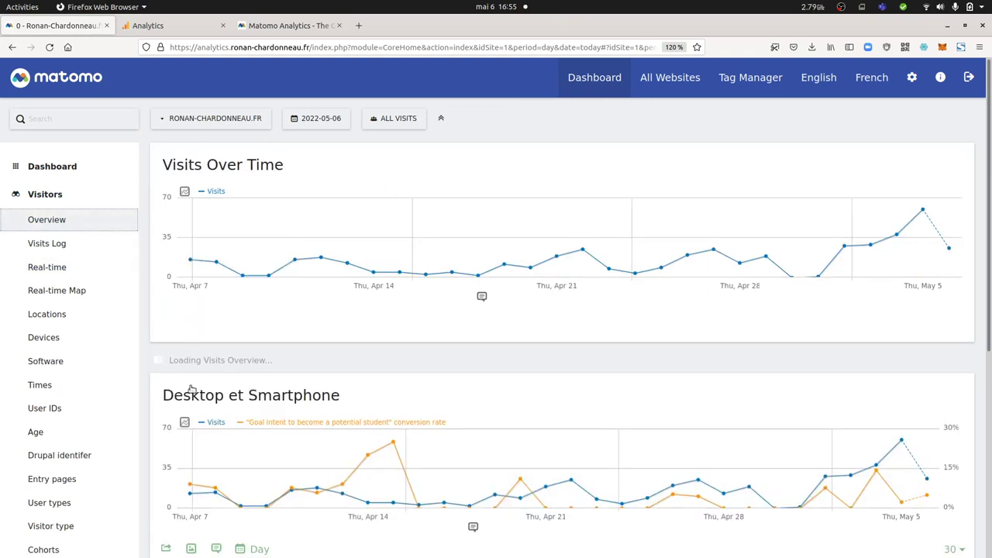
{"action": "mouse_move", "coordinate": [186, 190]}
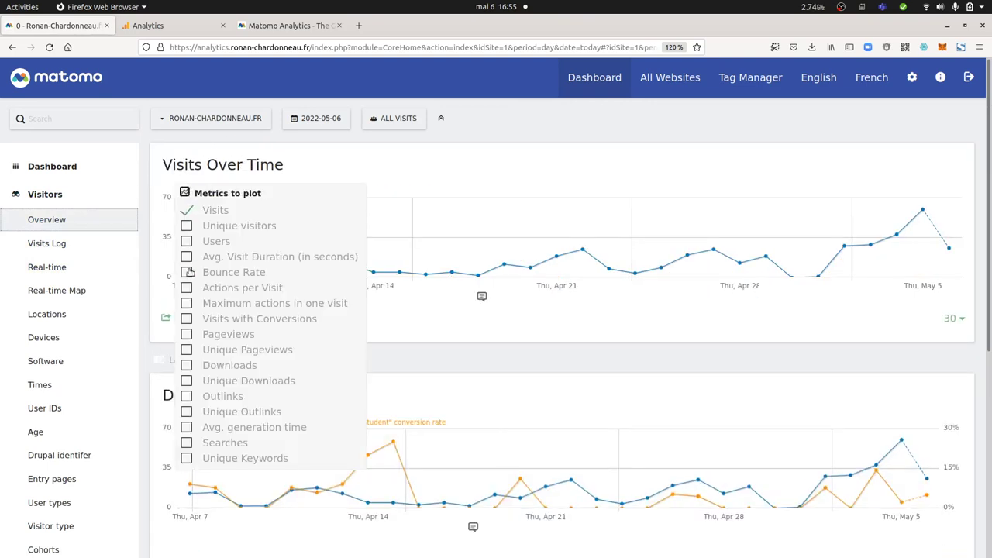
{"action": "left_click", "coordinate": [186, 241]}
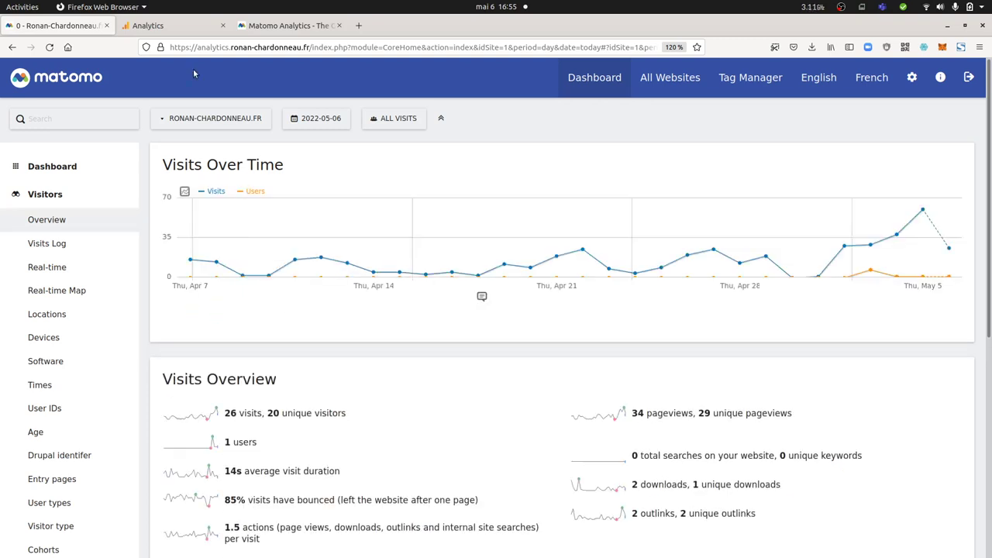
- Return to Google Analytics and save a private annotation "hghg" dated 6 May 2022 under the Audience Overview chart
{"action": "left_click", "coordinate": [163, 28]}
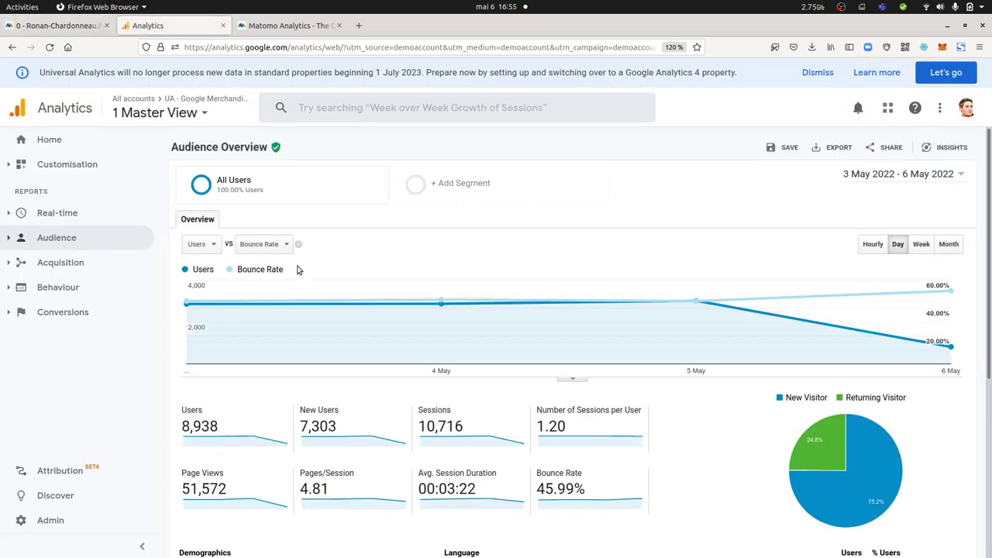
{"action": "scroll", "coordinate": [439, 231], "scroll_direction": "down", "scroll_amount": 3}
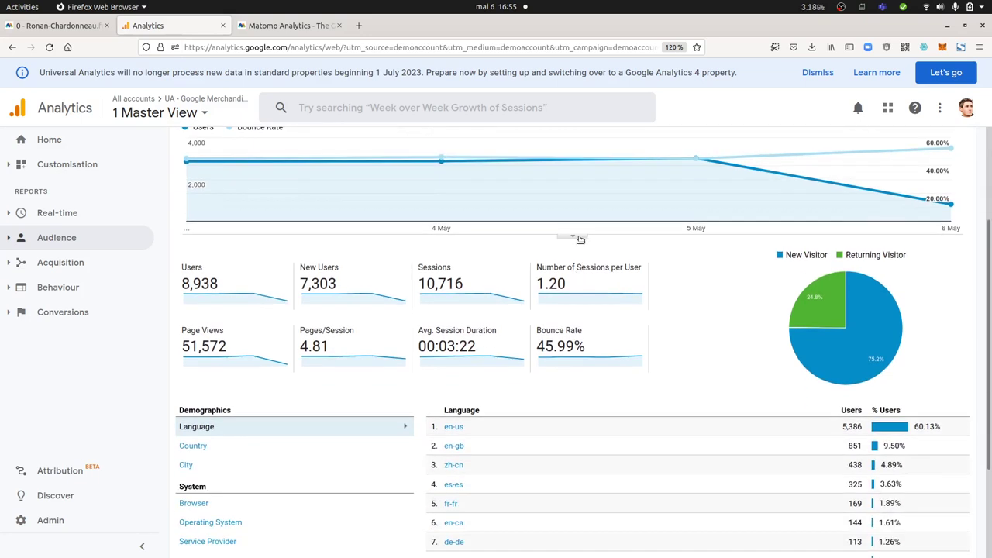
{"action": "scroll", "coordinate": [790, 283], "scroll_direction": "up", "scroll_amount": 1}
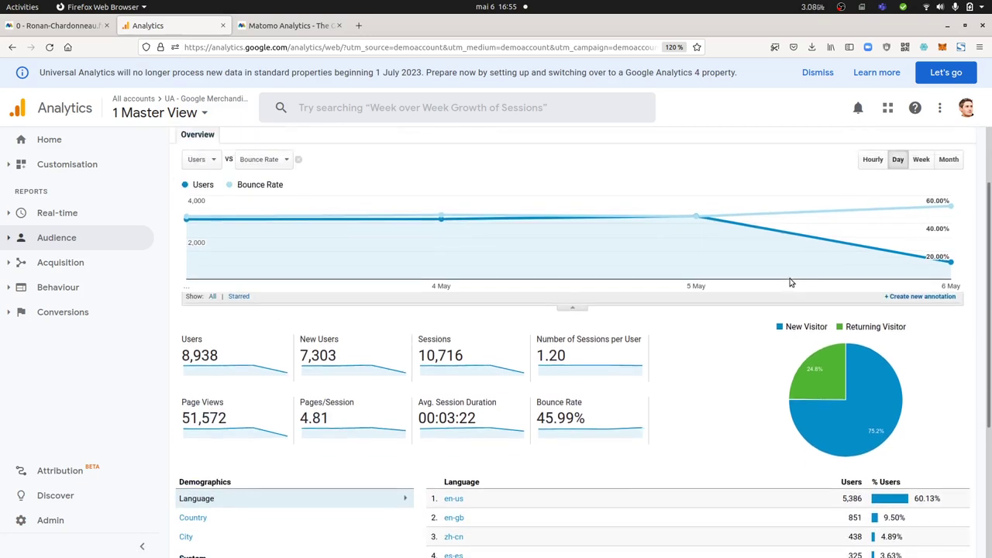
{"action": "scroll", "coordinate": [791, 283], "scroll_direction": "up", "scroll_amount": 2}
{"action": "left_click", "coordinate": [899, 380]}
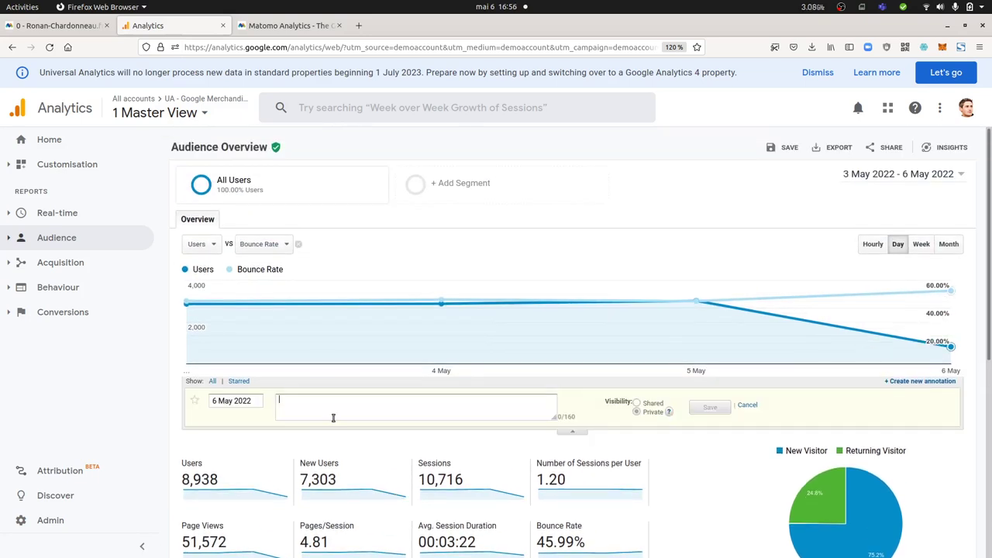
{"action": "type", "text": "hghg"}
{"action": "left_click", "coordinate": [707, 409]}
- Switch to Matomo, show the annotations of the Visits Over Time graph and star the 2022-04-18 annotation
{"action": "left_click", "coordinate": [58, 25]}
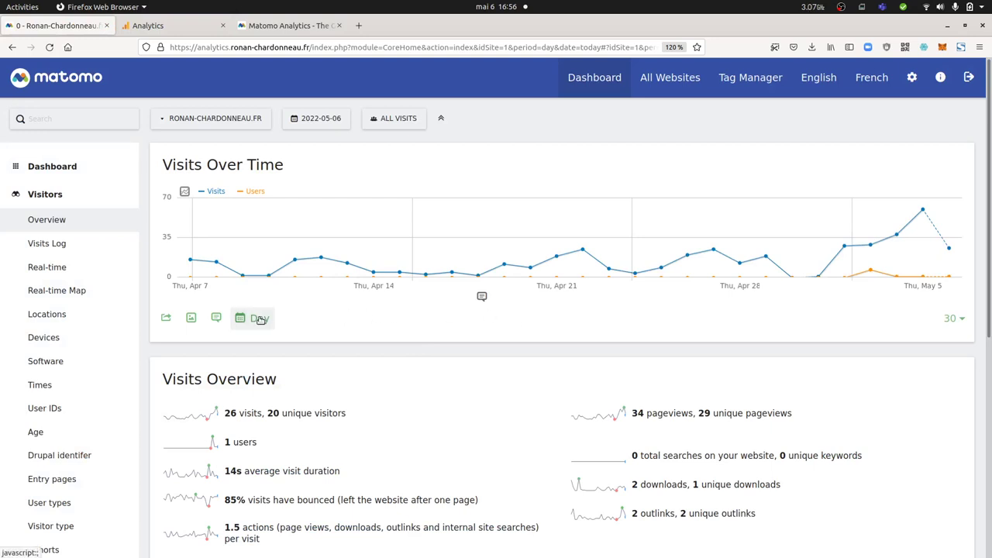
{"action": "left_click", "coordinate": [216, 317]}
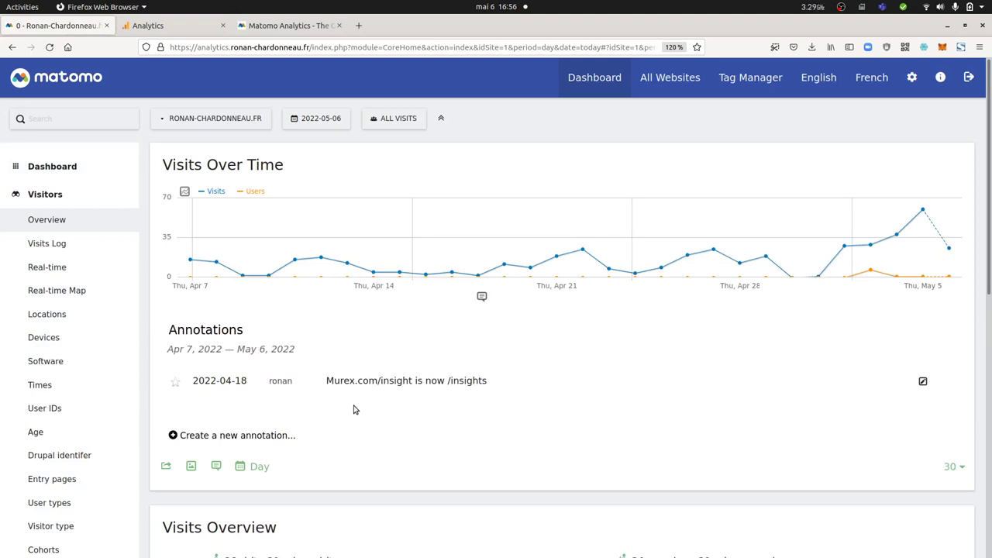
{"action": "left_click", "coordinate": [176, 384]}
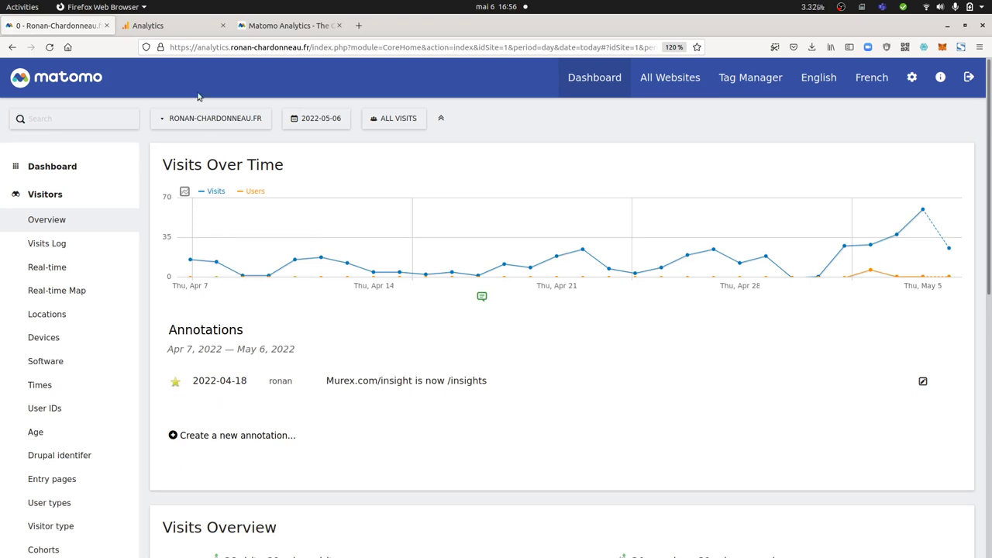
- Return to Google Analytics and set the Audience Overview chart to hourly granularity
{"action": "left_click", "coordinate": [249, 26]}
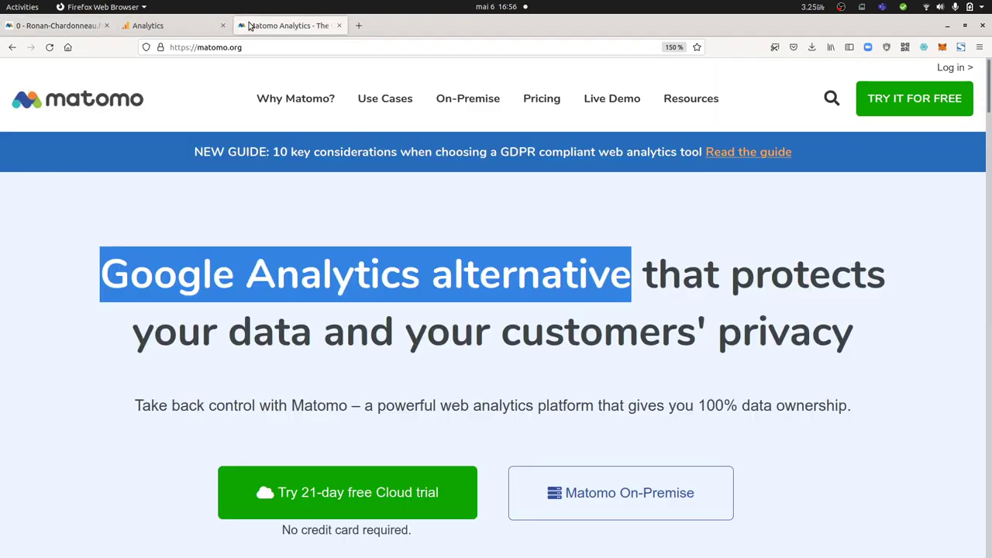
{"action": "left_click", "coordinate": [190, 27]}
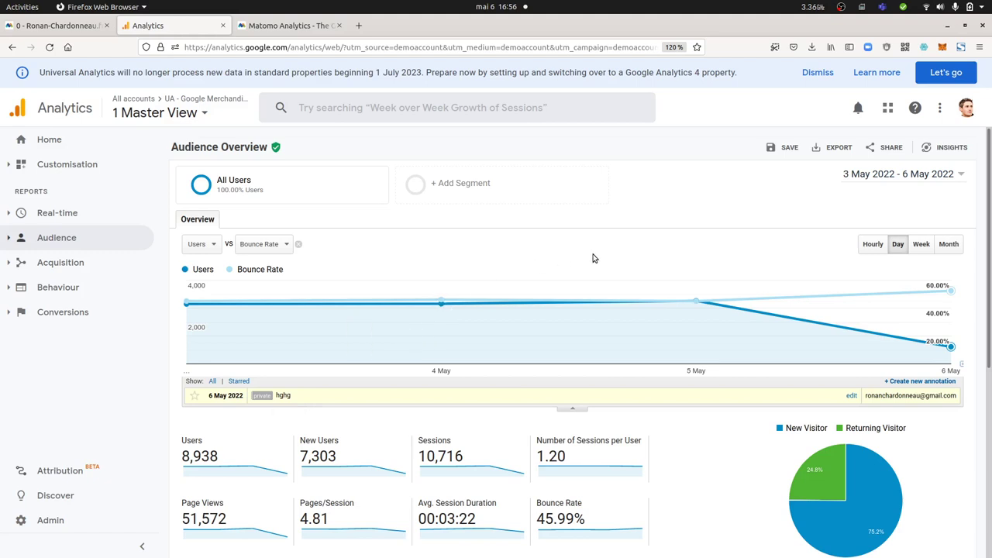
{"action": "left_click", "coordinate": [874, 245]}
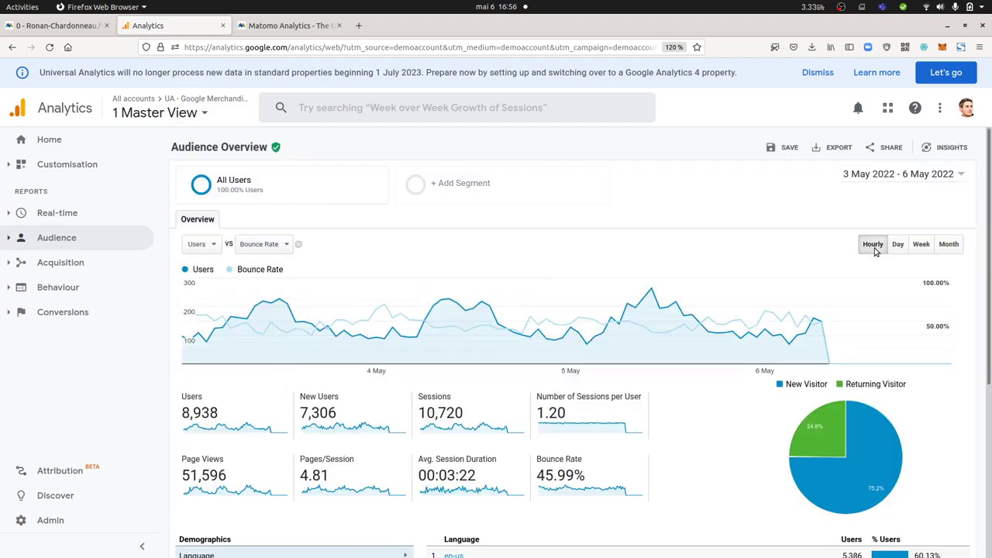
- Switch to Matomo and open the Times report of the Visitors section to view visits by hour
{"action": "left_click", "coordinate": [81, 29]}
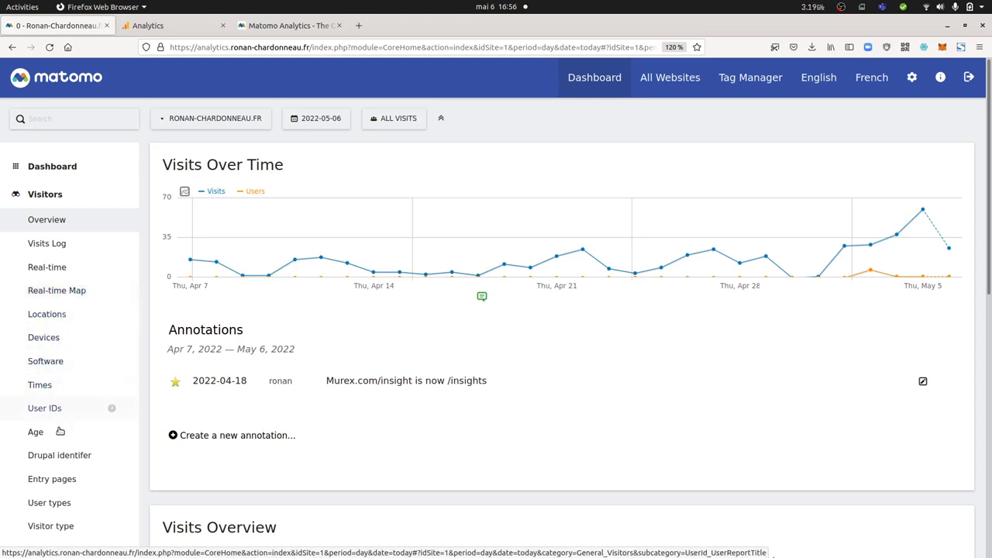
{"action": "left_click", "coordinate": [52, 389]}
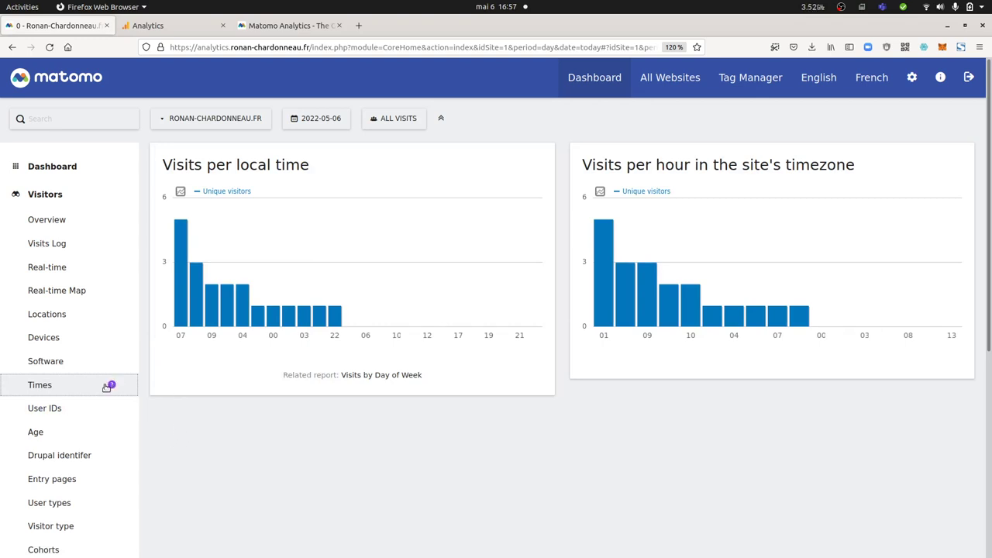
{"action": "mouse_move", "coordinate": [186, 161]}
- View the new versus returning visitor pie chart in Google Analytics, and display Matomo's Visits per local time report as a pie chart
{"action": "left_click", "coordinate": [174, 32]}
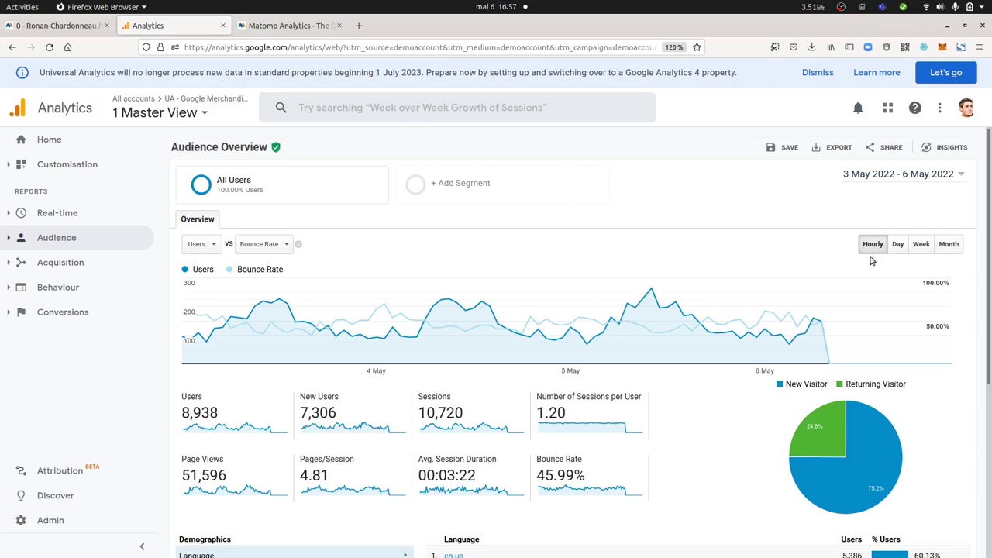
{"action": "scroll", "coordinate": [758, 466], "scroll_direction": "down", "scroll_amount": 3}
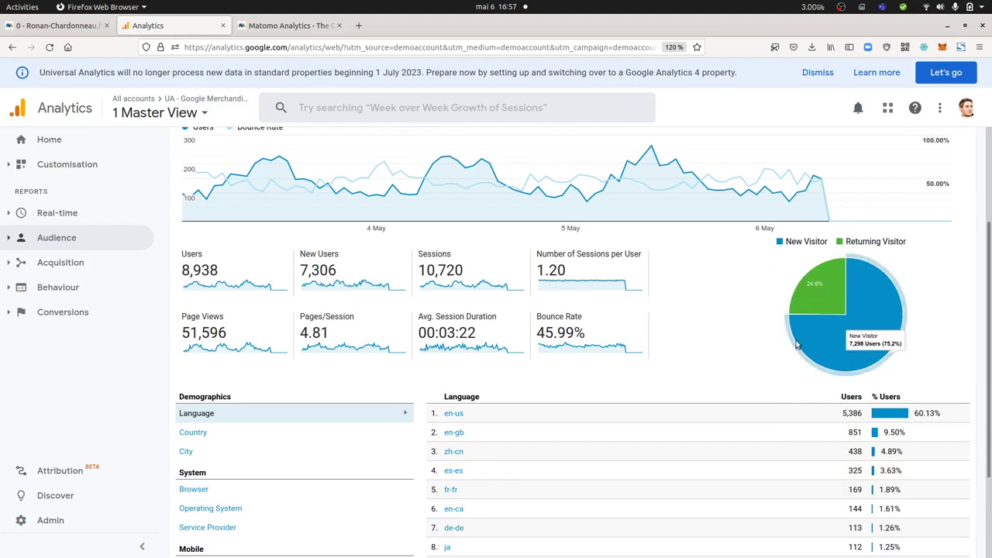
{"action": "left_click", "coordinate": [54, 25]}
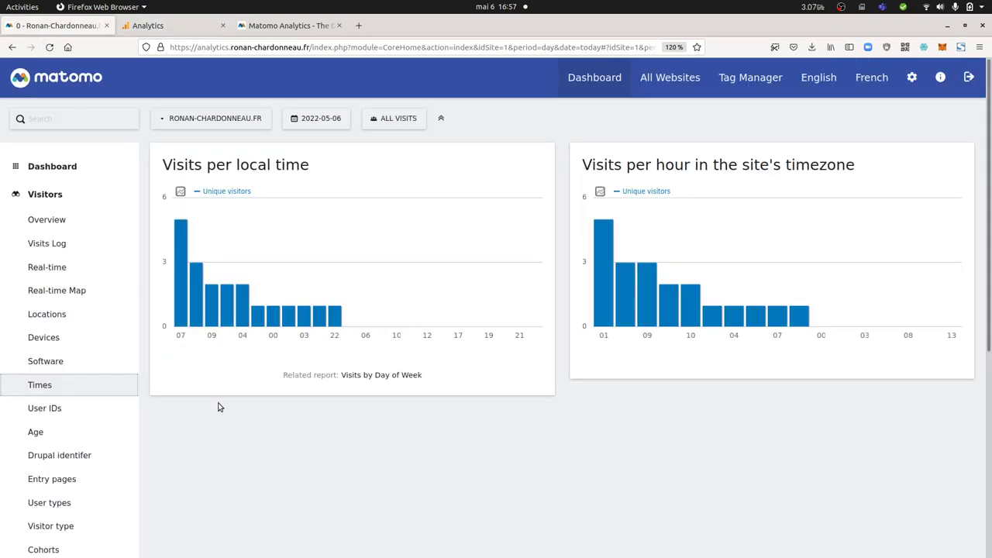
{"action": "left_click", "coordinate": [164, 352]}
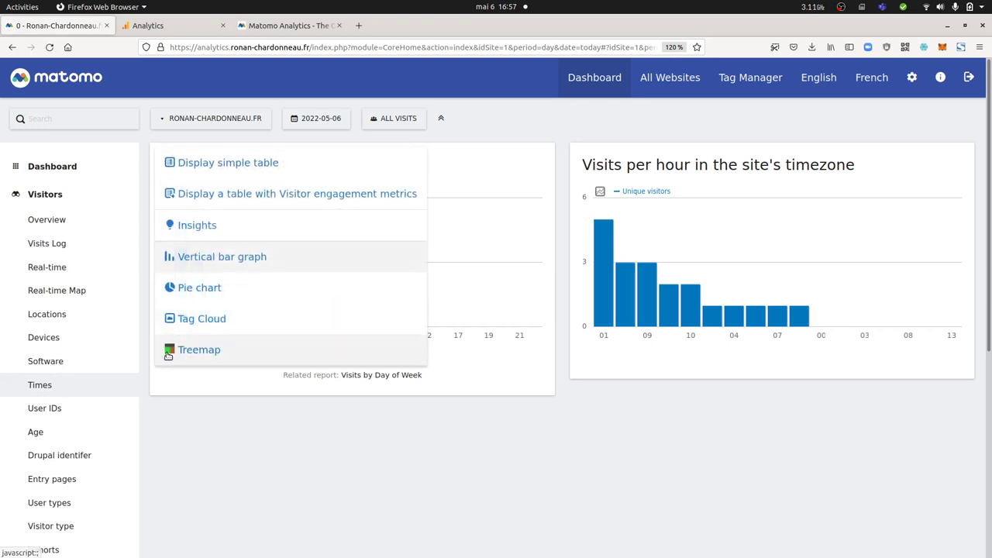
{"action": "left_click", "coordinate": [203, 287]}
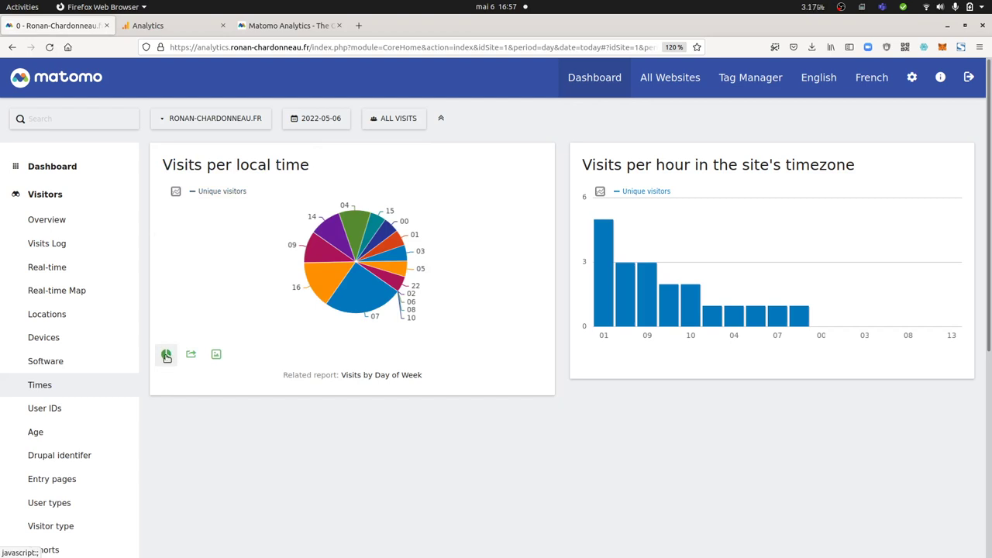
- Switch to Google Analytics and examine the Audience Overview's metric sparklines and its demographics, system and mobile lists
{"action": "left_click", "coordinate": [163, 26]}
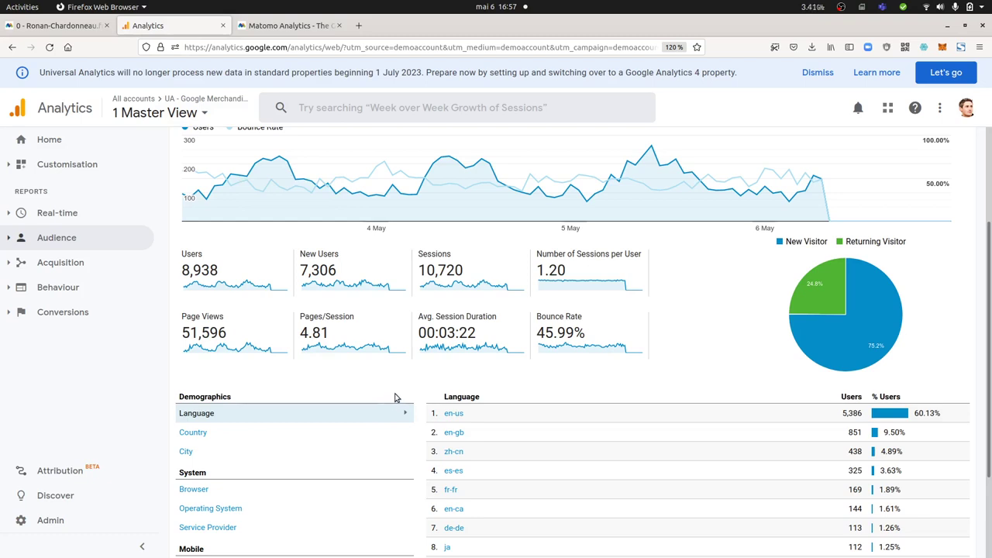
{"action": "scroll", "coordinate": [395, 397], "scroll_direction": "up", "scroll_amount": 3}
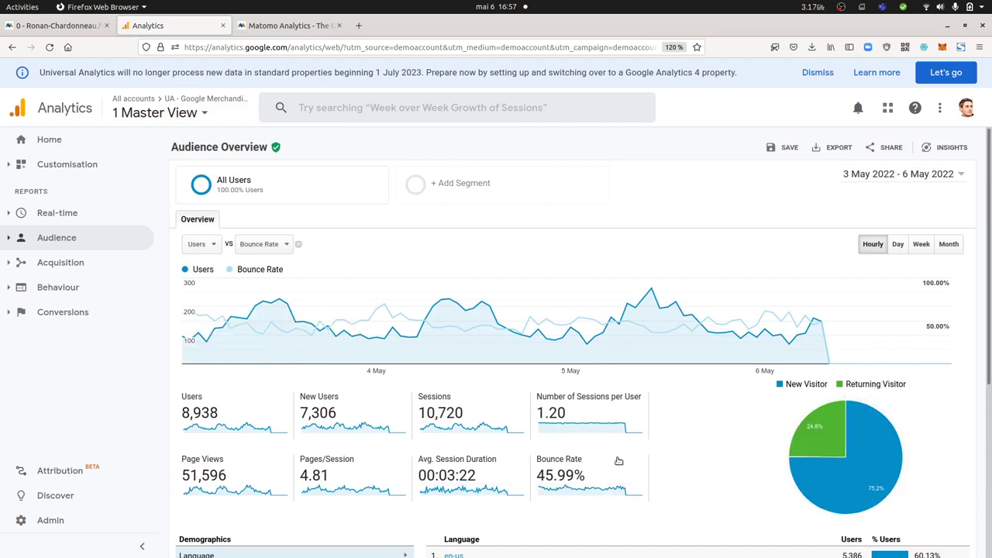
{"action": "scroll", "coordinate": [334, 431], "scroll_direction": "down", "scroll_amount": 1}
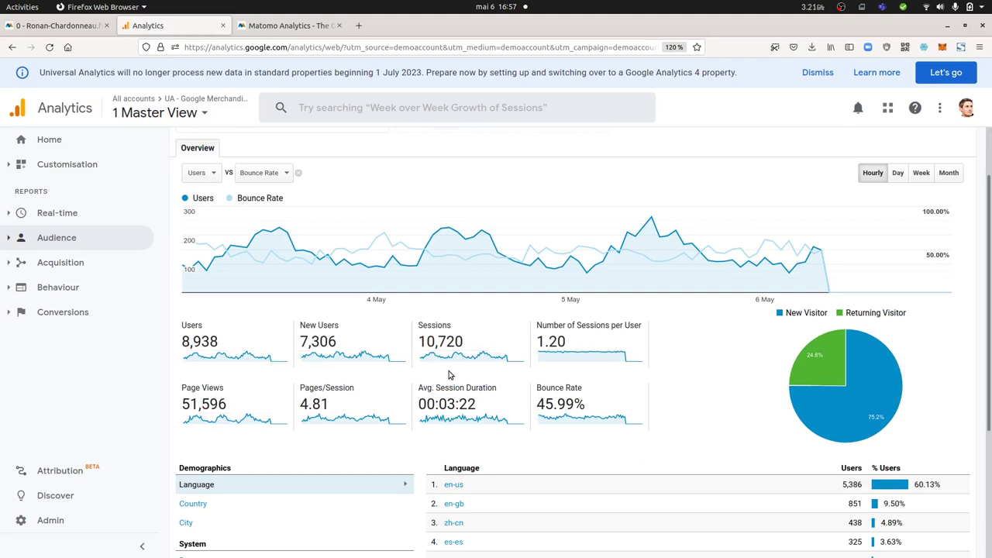
{"action": "mouse_move", "coordinate": [198, 329]}
{"action": "scroll", "coordinate": [208, 357], "scroll_direction": "down", "scroll_amount": 3}
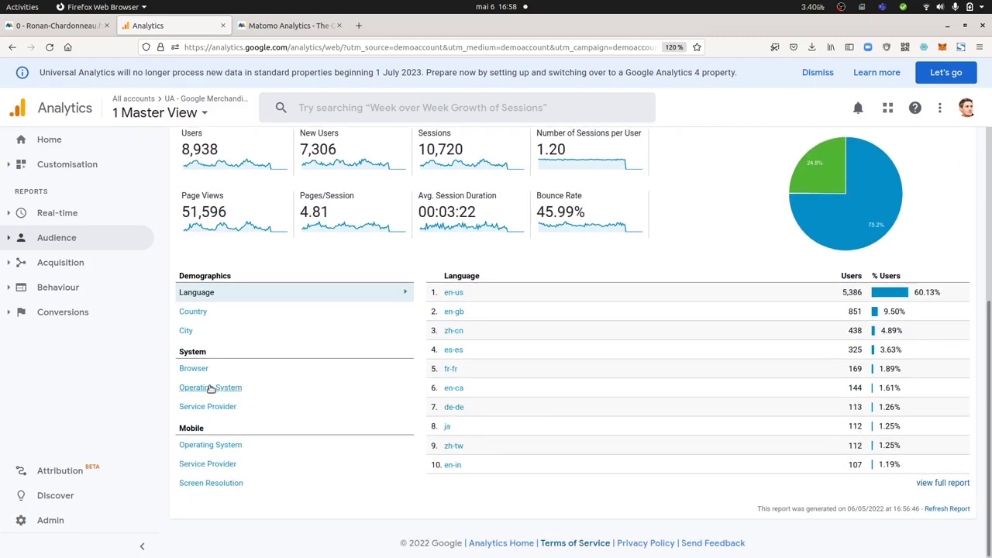
{"action": "scroll", "coordinate": [210, 387], "scroll_direction": "up", "scroll_amount": 4}
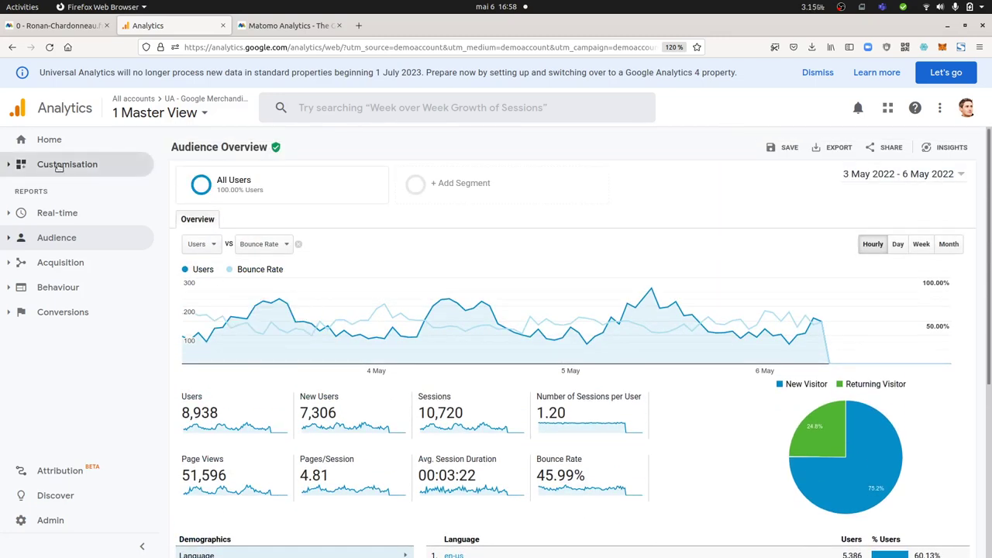
- Expand the Customisation section in Google Analytics, and open Matomo's dashboard to compare it with the Dashboards entry
{"action": "left_click", "coordinate": [62, 164]}
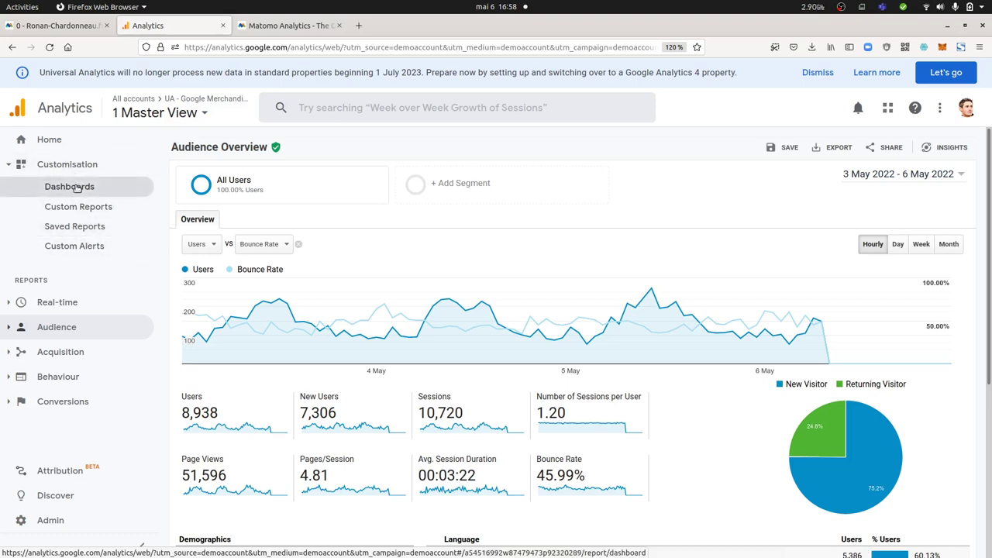
{"action": "left_click", "coordinate": [54, 26]}
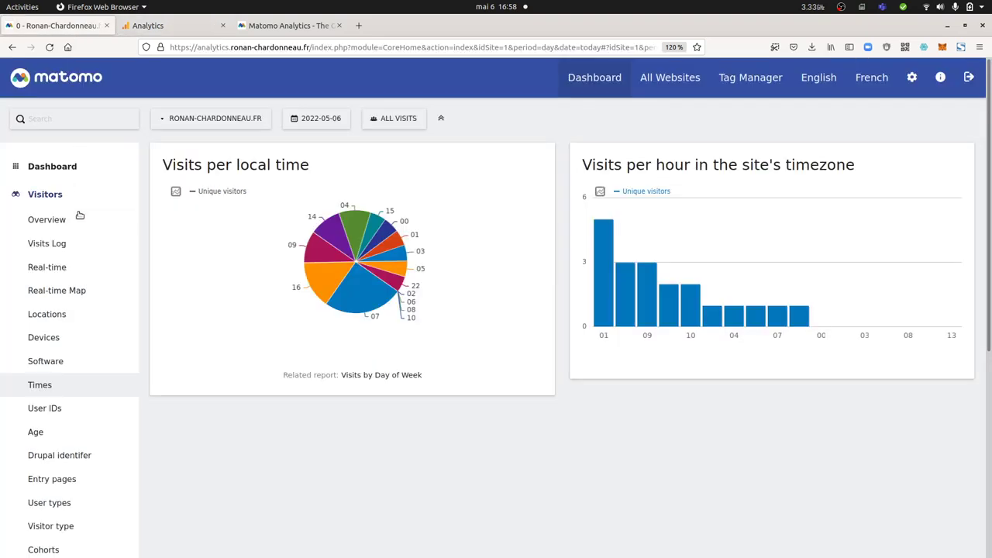
{"action": "left_click", "coordinate": [62, 166]}
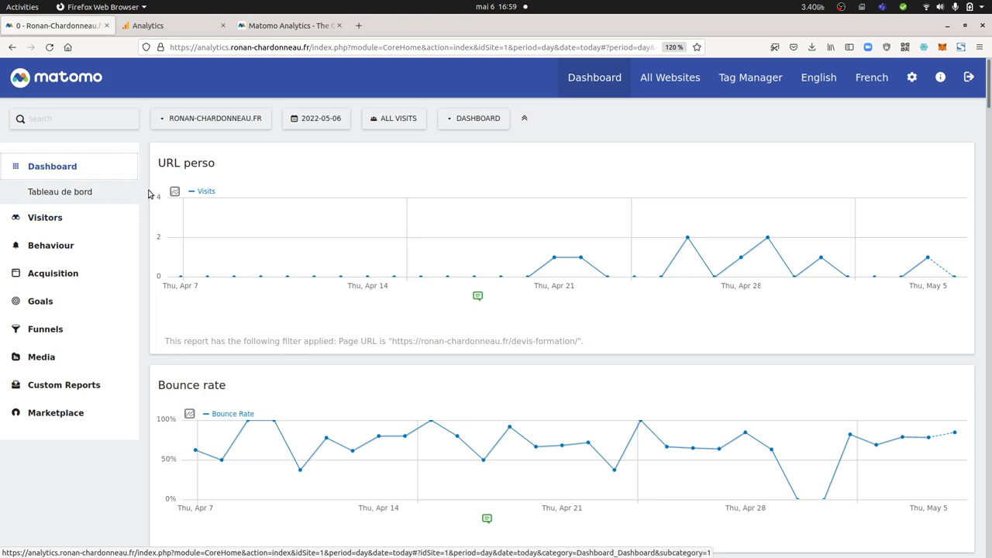
- Compare the Custom Reports entry in Google Analytics with Matomo's, expanding Matomo's Custom Reports section
{"action": "left_click", "coordinate": [173, 32]}
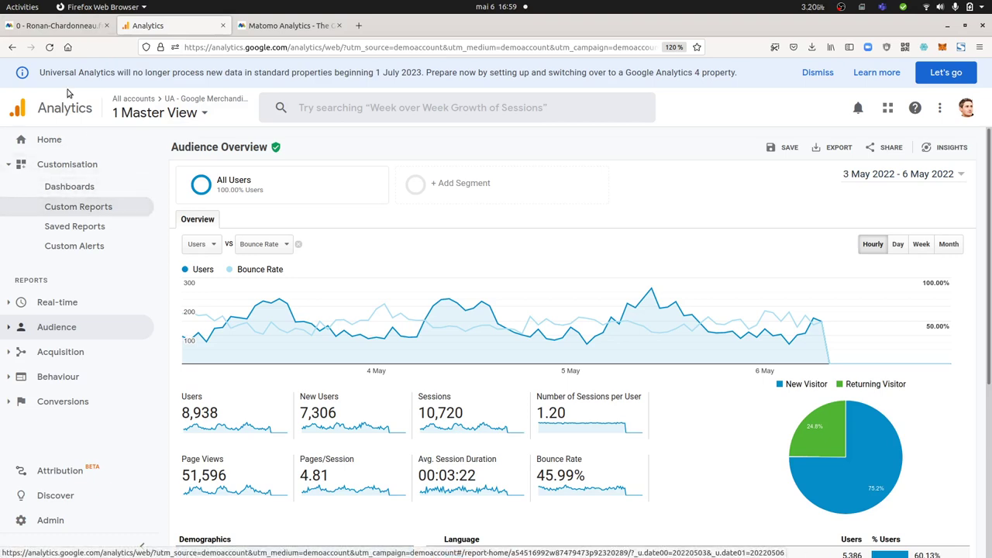
{"action": "left_click", "coordinate": [64, 28]}
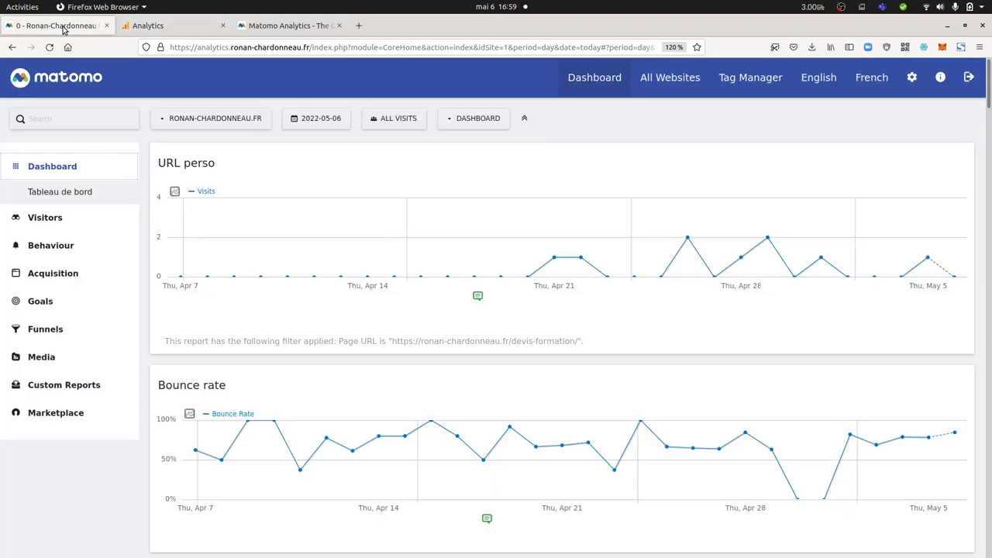
{"action": "left_click", "coordinate": [64, 386]}
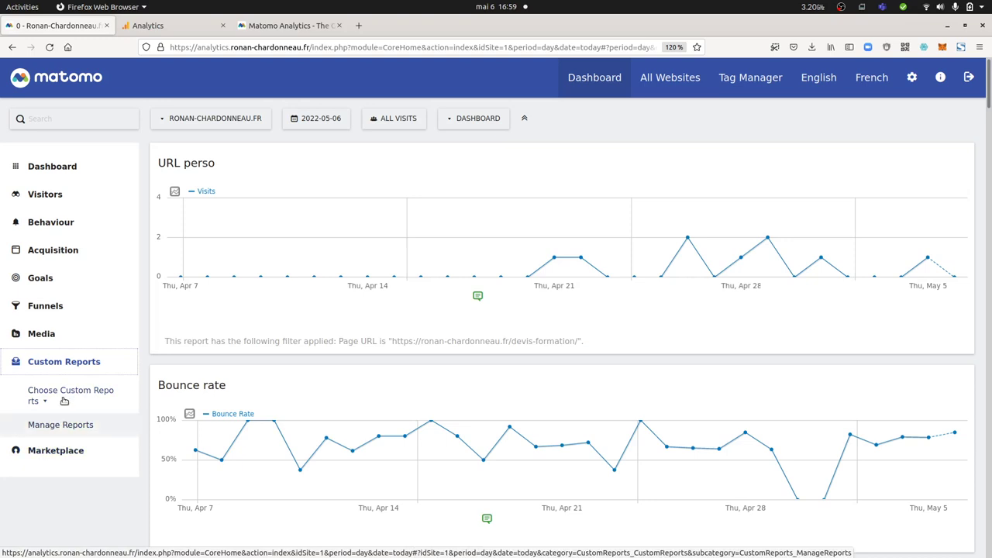
- Compare Google Analytics' Saved Reports and Custom Alerts entries with Matomo's dashboard and the Personal section of its administration
{"action": "left_click", "coordinate": [63, 426]}
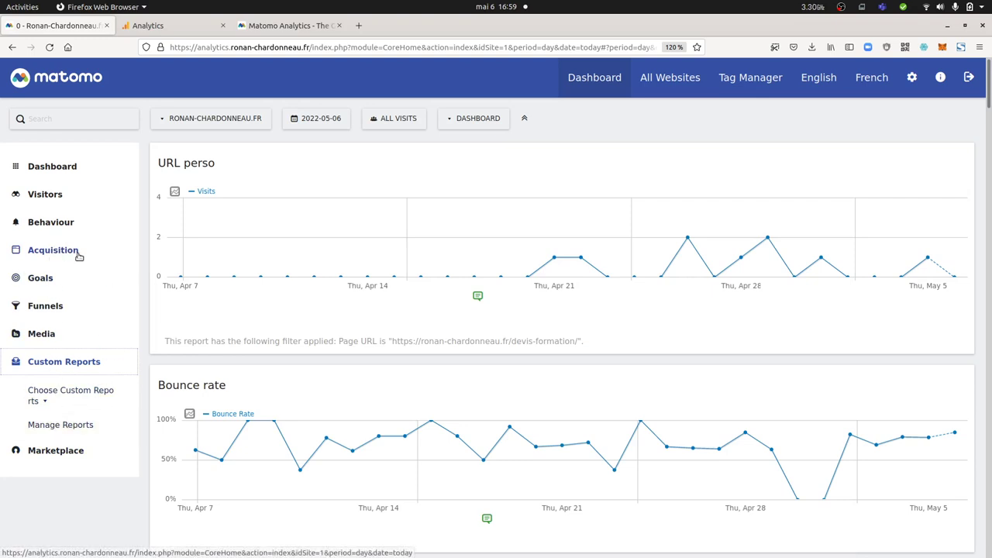
{"action": "left_click", "coordinate": [161, 28]}
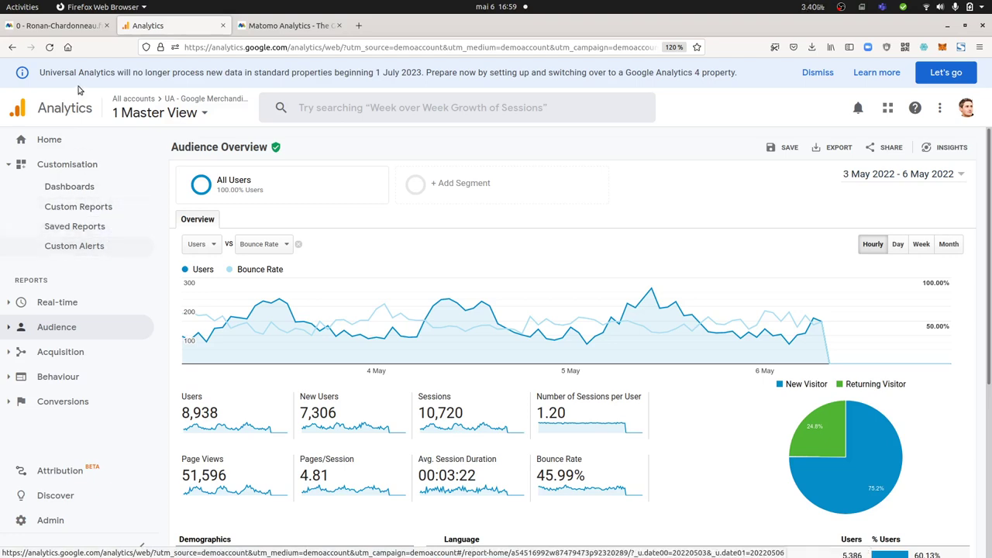
{"action": "left_click", "coordinate": [78, 28]}
{"action": "left_click", "coordinate": [64, 168]}
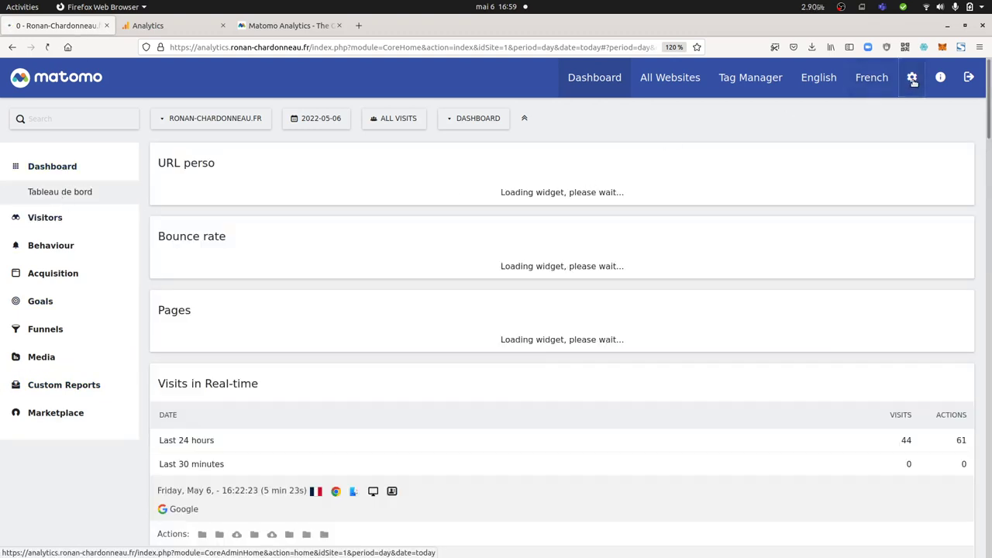
{"action": "left_click", "coordinate": [913, 79]}
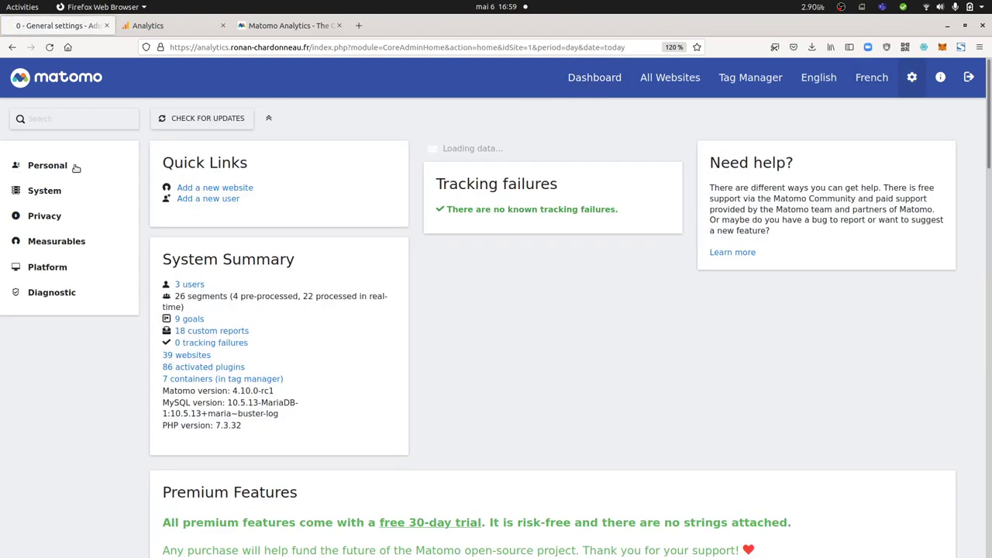
{"action": "left_click", "coordinate": [75, 166]}
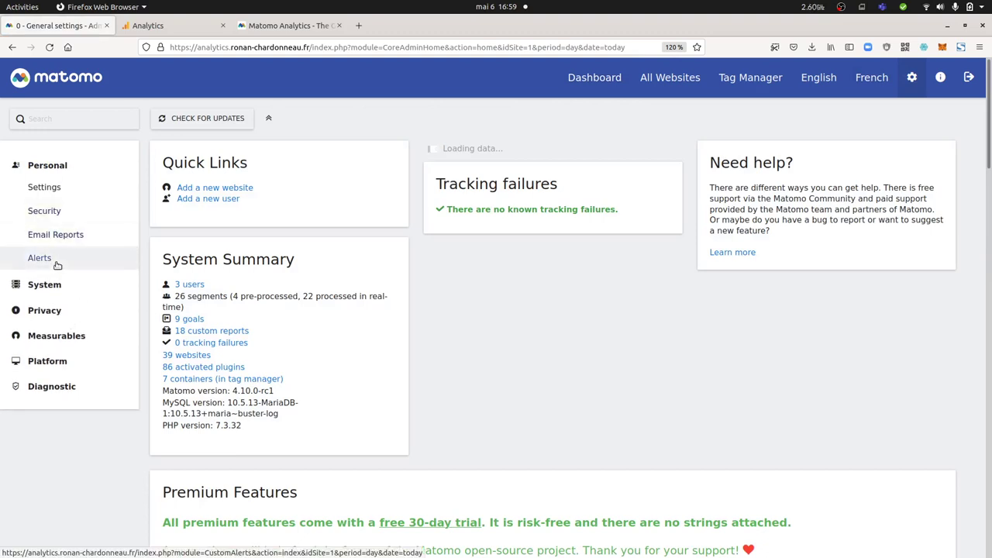
- Switch to Google Analytics, collapse the Customisation section and view the Real-time Locations report
{"action": "left_click", "coordinate": [184, 31]}
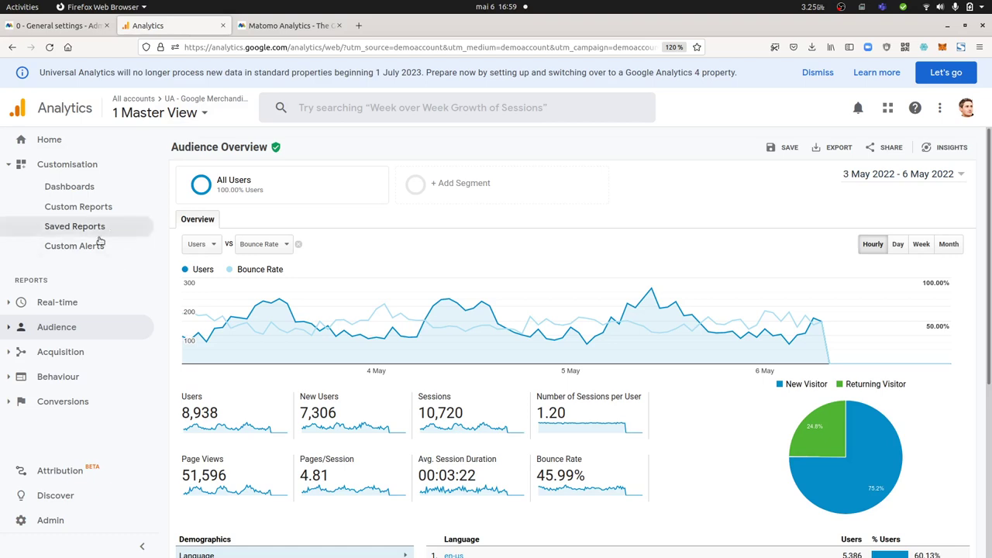
{"action": "left_click", "coordinate": [53, 165]}
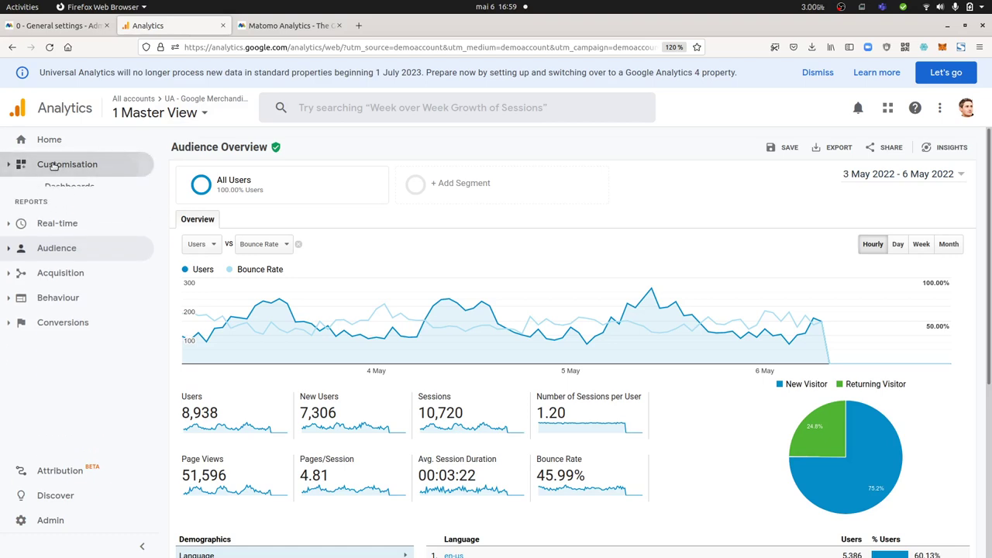
{"action": "left_click", "coordinate": [48, 213]}
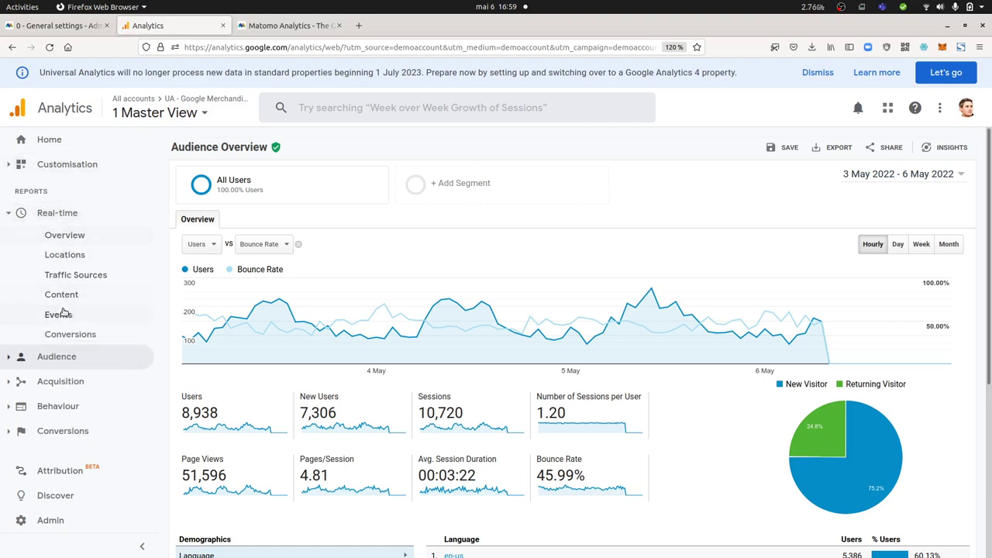
{"action": "left_click", "coordinate": [79, 256]}
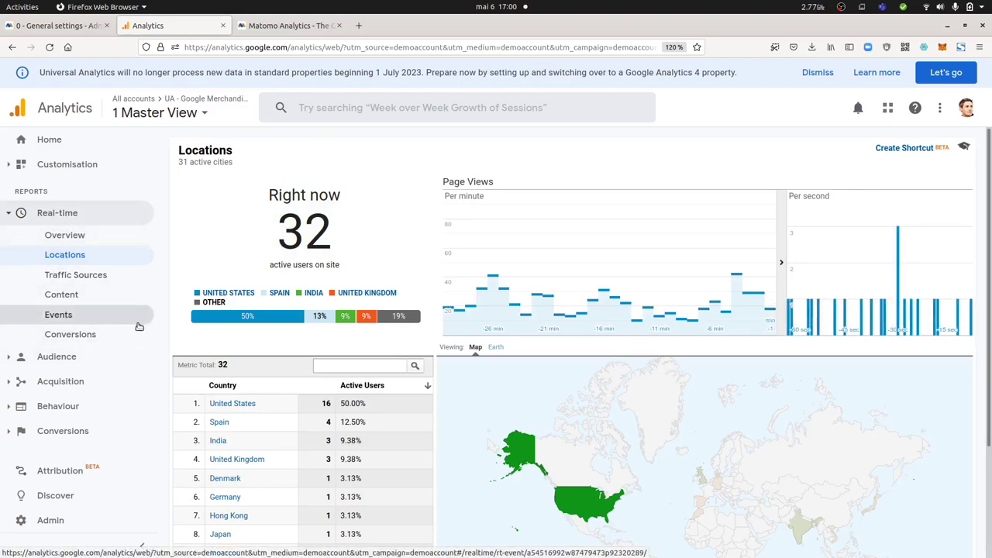
- Switch to Matomo, return to the dashboard and view the Real-time report under Visitors
{"action": "left_click", "coordinate": [54, 26]}
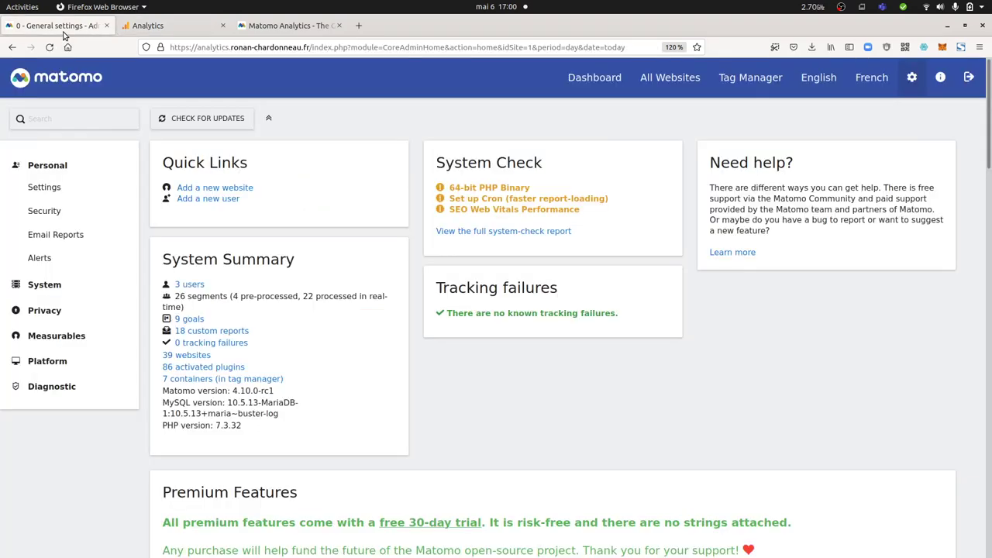
{"action": "left_click", "coordinate": [595, 77]}
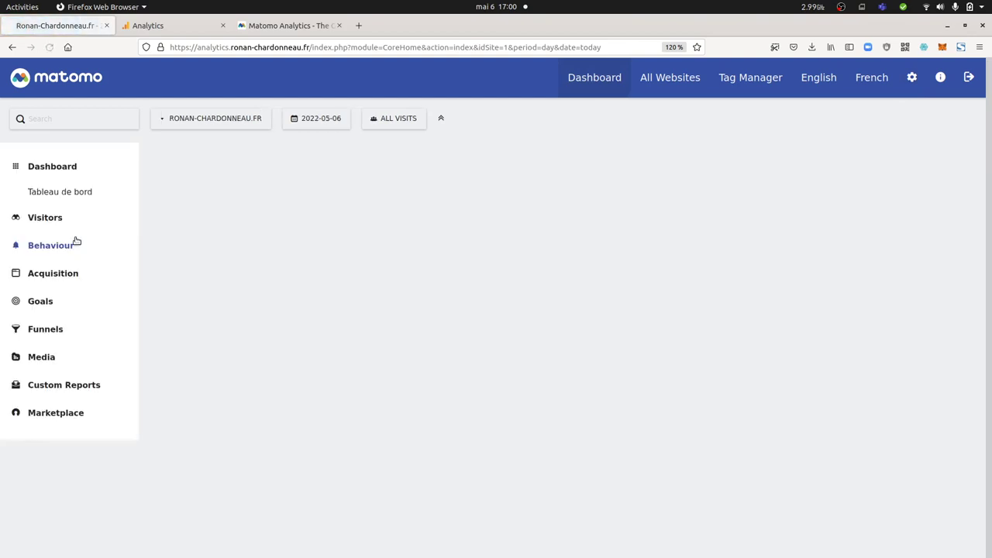
{"action": "left_click", "coordinate": [73, 223]}
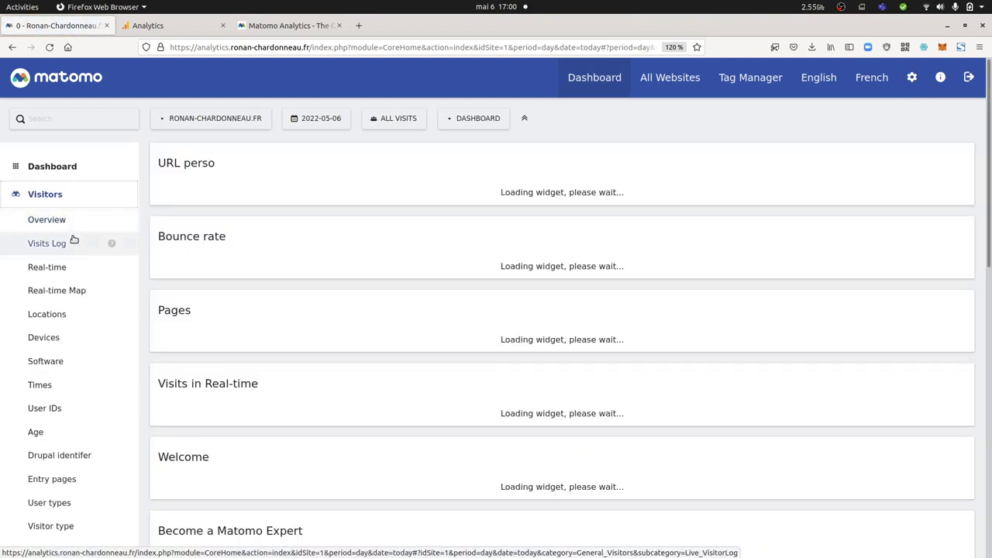
{"action": "left_click", "coordinate": [72, 271]}
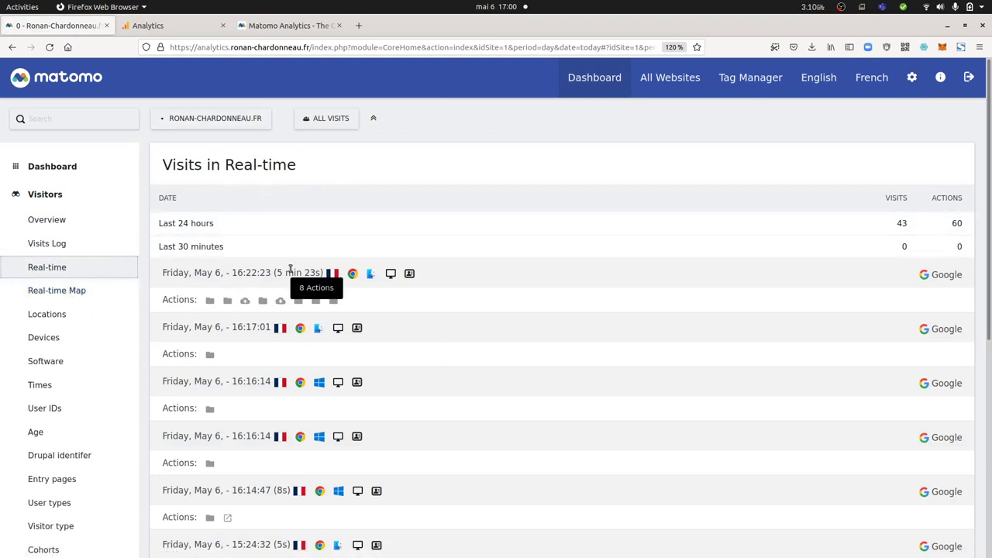
- Open the Audience Overview in Google Analytics and the Visitors Overview in Matomo to compare the two
{"action": "left_click", "coordinate": [129, 28]}
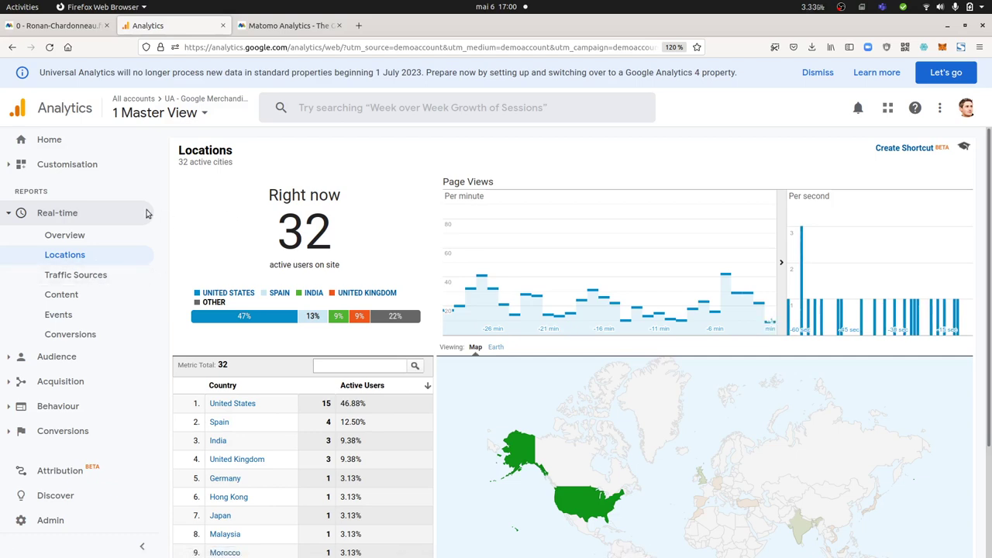
{"action": "left_click", "coordinate": [50, 217]}
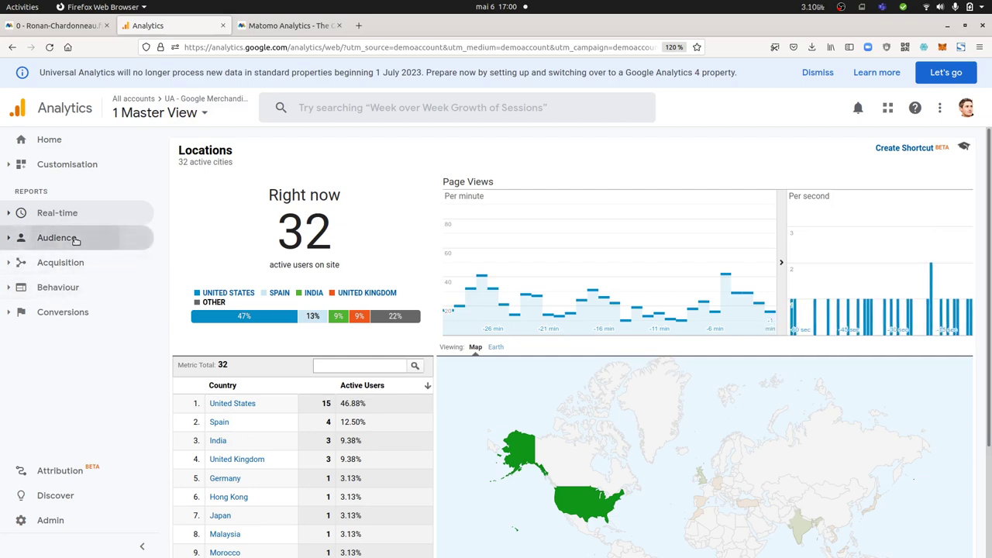
{"action": "left_click", "coordinate": [75, 237]}
{"action": "left_click", "coordinate": [73, 259]}
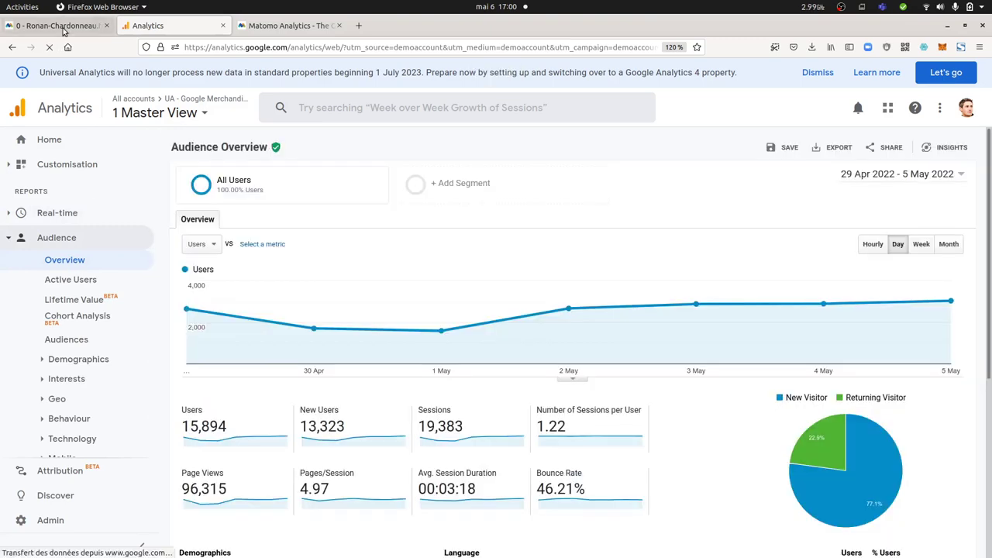
{"action": "left_click", "coordinate": [54, 26]}
{"action": "left_click", "coordinate": [80, 224]}
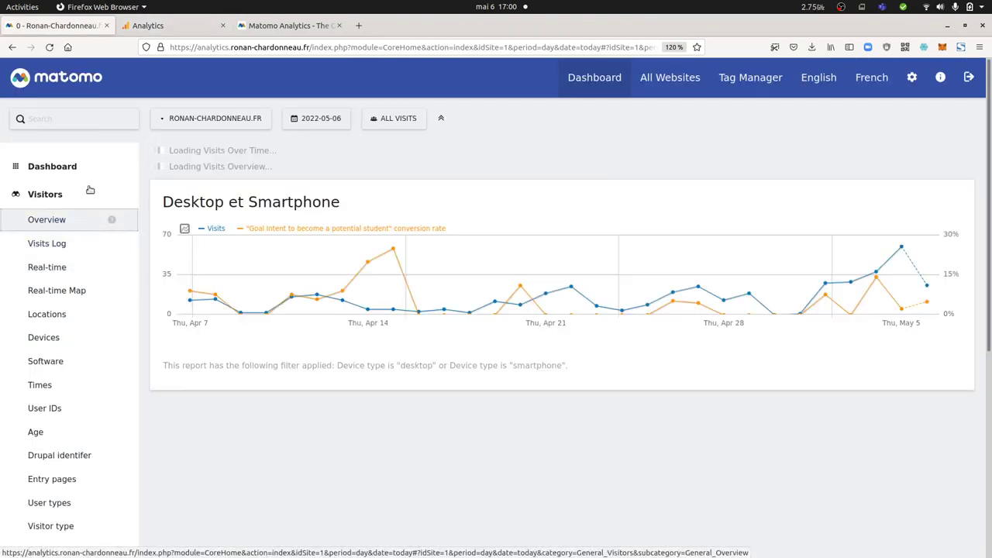
- Switch to Google Analytics and examine the Active Users report in the Audience section
{"action": "left_click", "coordinate": [151, 26]}
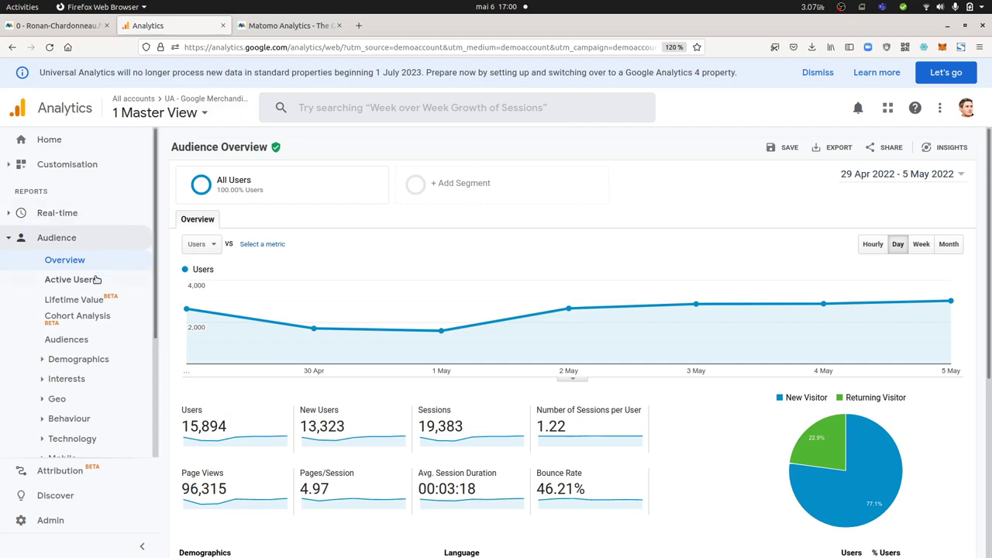
{"action": "left_click", "coordinate": [71, 280]}
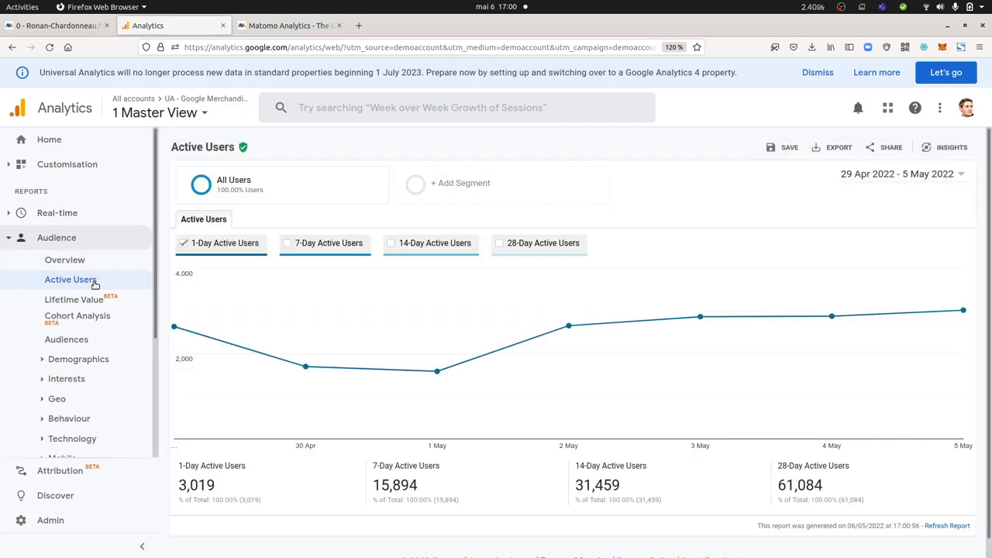
{"action": "scroll", "coordinate": [409, 336], "scroll_direction": "down", "scroll_amount": 1}
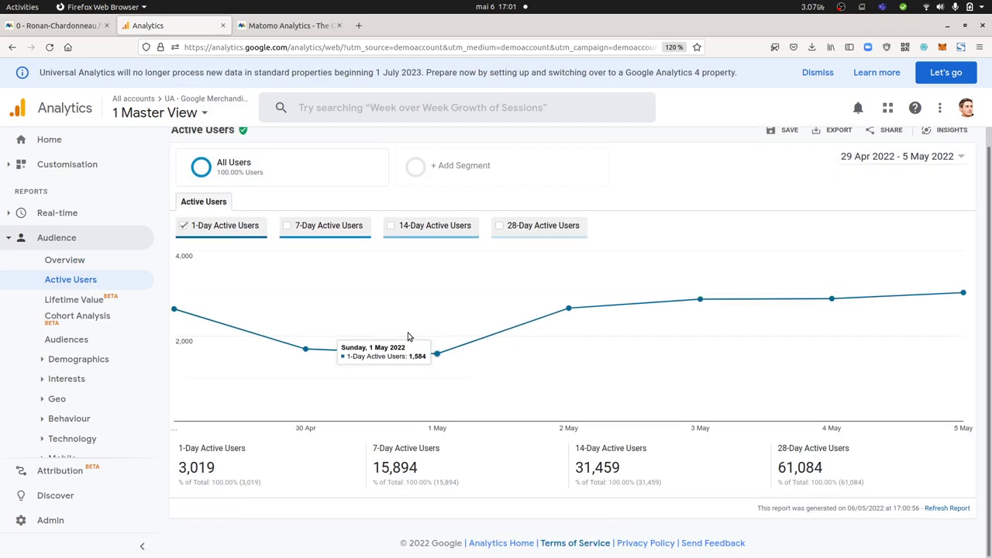
{"action": "scroll", "coordinate": [409, 337], "scroll_direction": "up", "scroll_amount": 1}
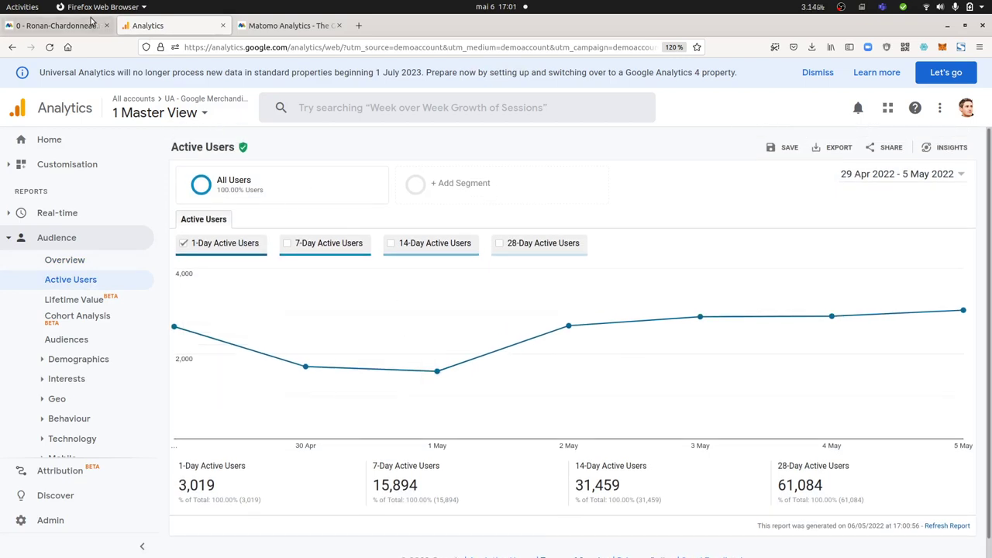
- Switch to Matomo and view the Cohorts report under Visitors
{"action": "left_click", "coordinate": [61, 27]}
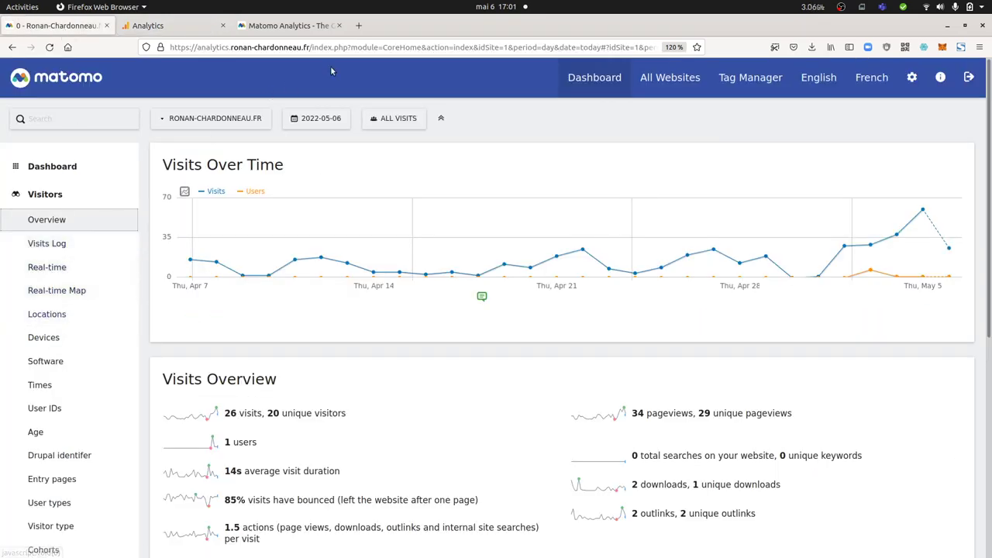
{"action": "scroll", "coordinate": [51, 393], "scroll_direction": "down", "scroll_amount": 5}
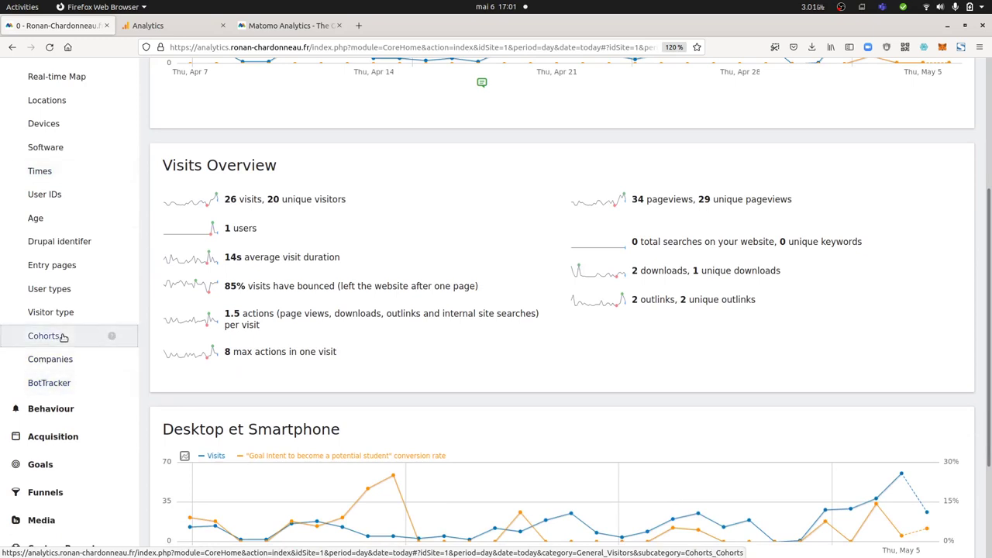
{"action": "left_click", "coordinate": [62, 337]}
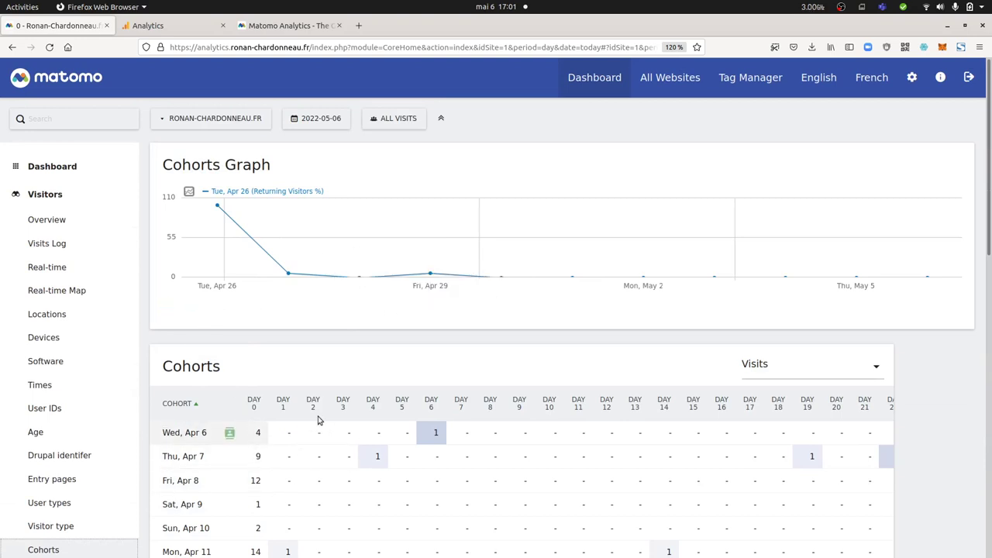
- Return to Google Analytics, recheck the Active Users report and open the Lifetime Value report
{"action": "left_click", "coordinate": [189, 29]}
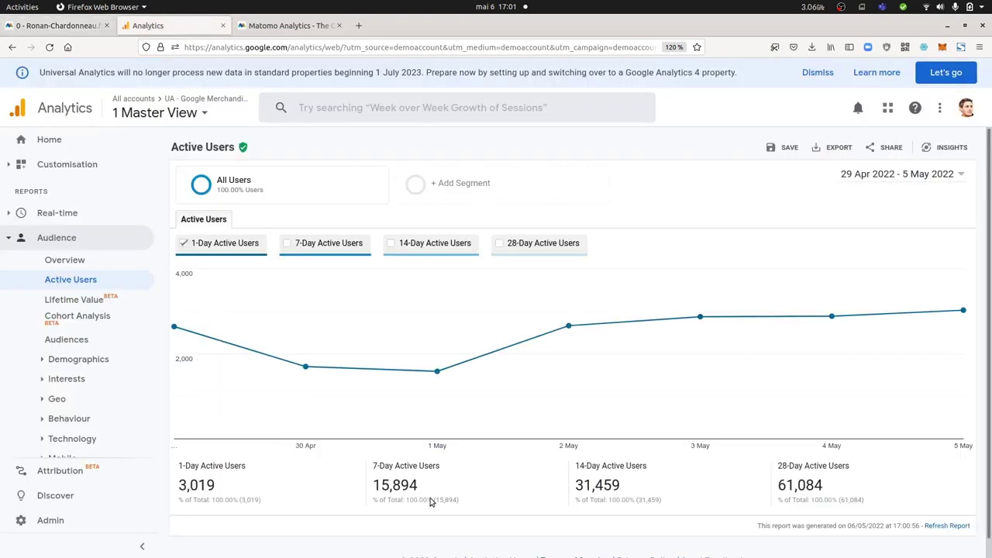
{"action": "scroll", "coordinate": [509, 488], "scroll_direction": "down", "scroll_amount": 1}
{"action": "scroll", "coordinate": [505, 473], "scroll_direction": "up", "scroll_amount": 1}
{"action": "left_click", "coordinate": [83, 306]}
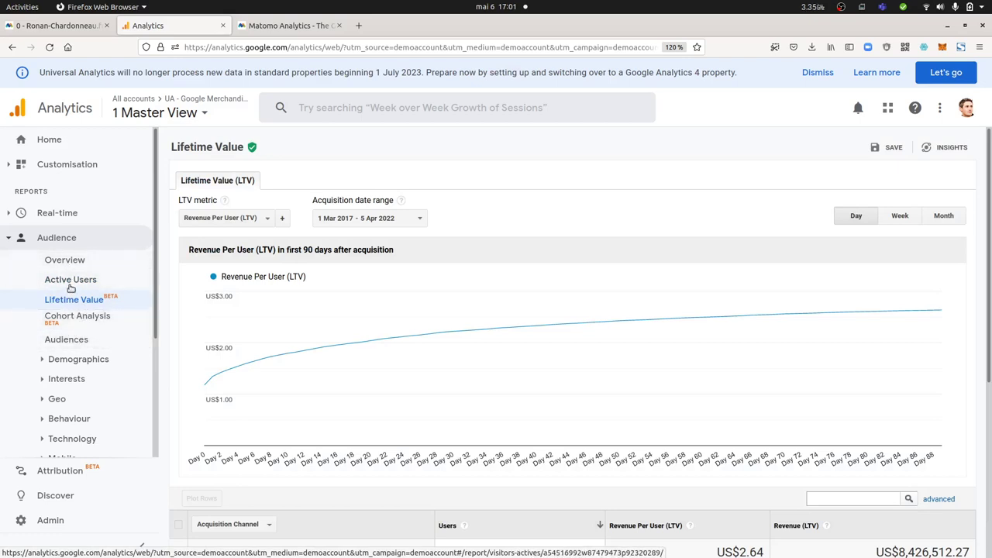
- Open the Audiences report in Google Analytics and examine its chart and table
{"action": "left_click", "coordinate": [68, 345]}
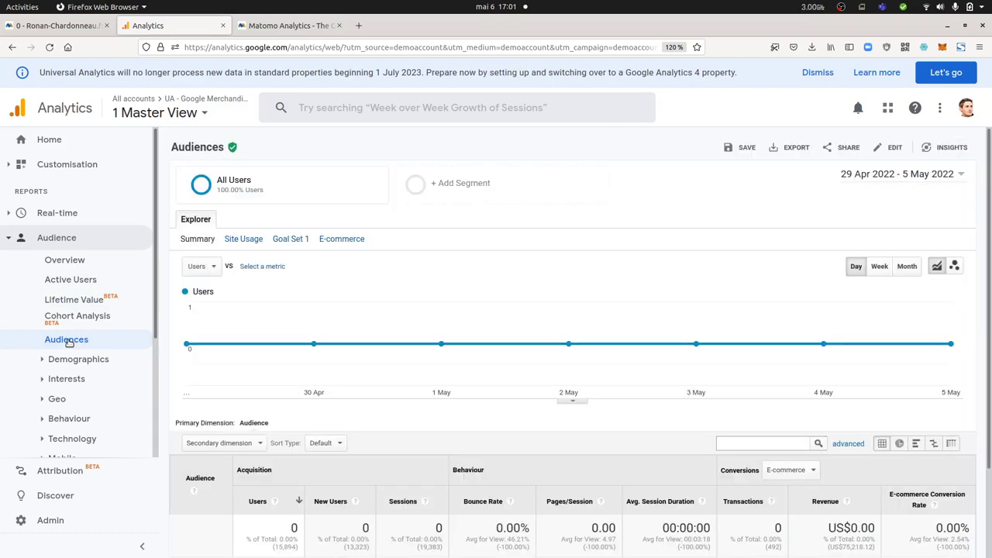
{"action": "scroll", "coordinate": [303, 343], "scroll_direction": "down", "scroll_amount": 2}
{"action": "scroll", "coordinate": [304, 342], "scroll_direction": "up", "scroll_amount": 2}
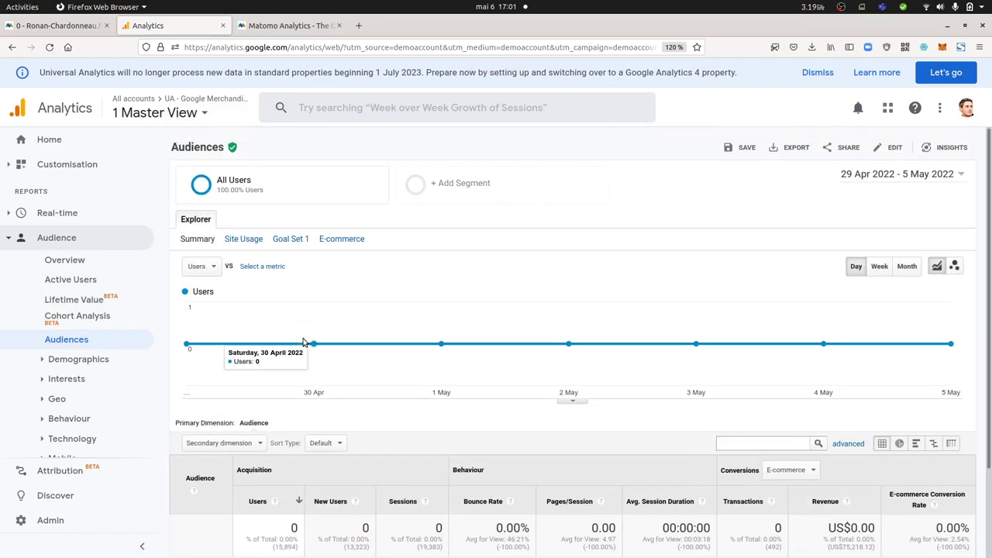
{"action": "scroll", "coordinate": [303, 343], "scroll_direction": "down", "scroll_amount": 2}
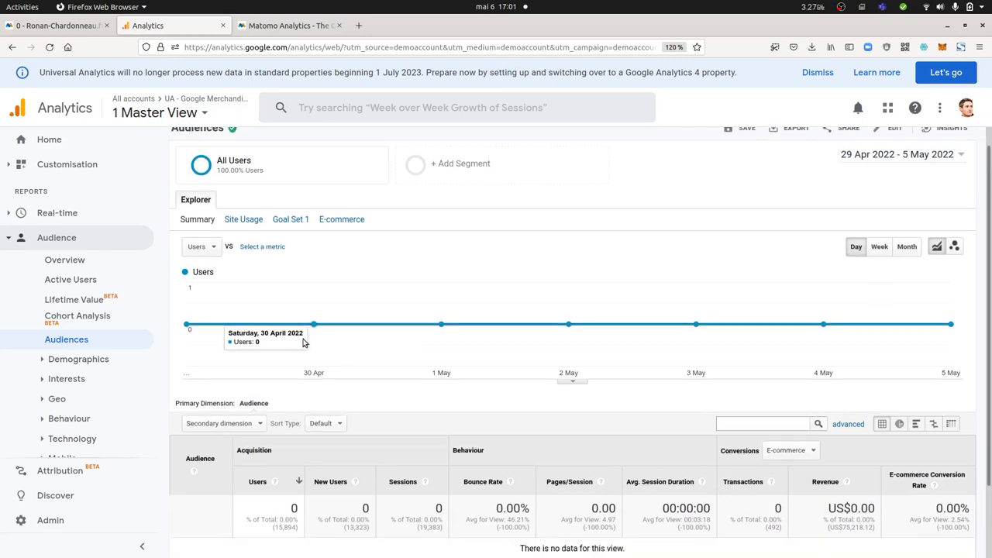
{"action": "scroll", "coordinate": [303, 343], "scroll_direction": "up", "scroll_amount": 2}
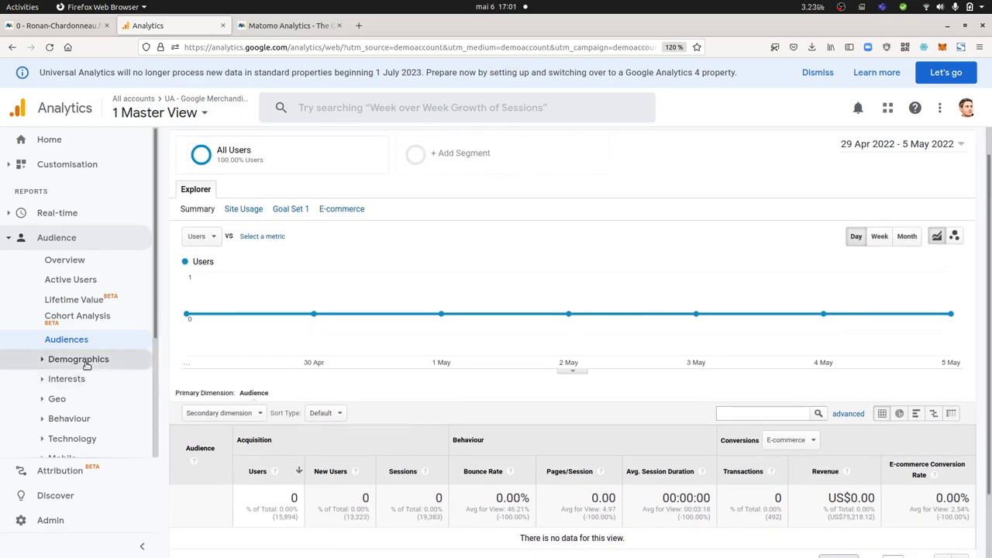
- View the age and gender charts in the Demographics Overview, and collapse the Demographics group
{"action": "left_click", "coordinate": [82, 360]}
{"action": "left_click", "coordinate": [77, 379]}
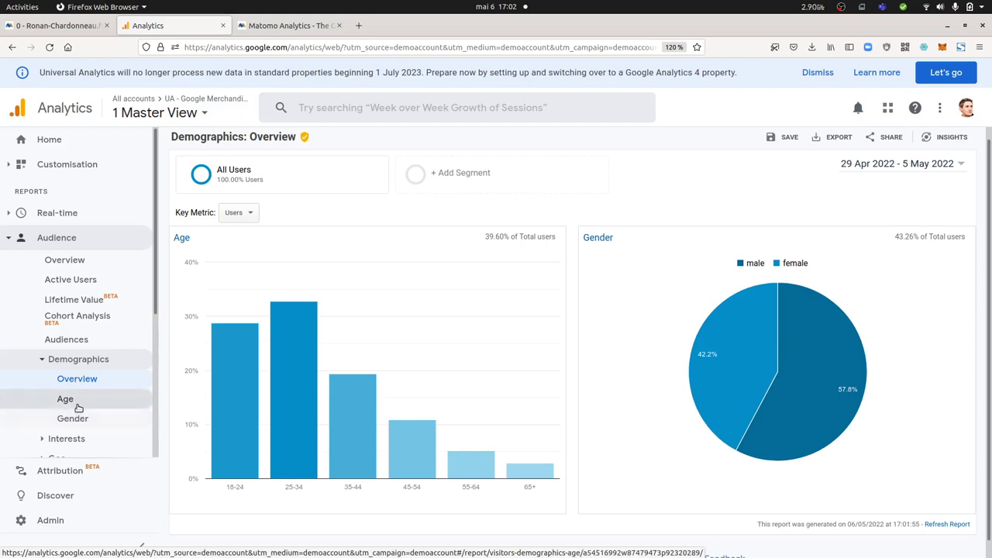
{"action": "left_click", "coordinate": [48, 360]}
- Switch to Matomo's administration and view the visit dimensions on the Custom Dimensions page under Measurables
{"action": "left_click", "coordinate": [77, 25]}
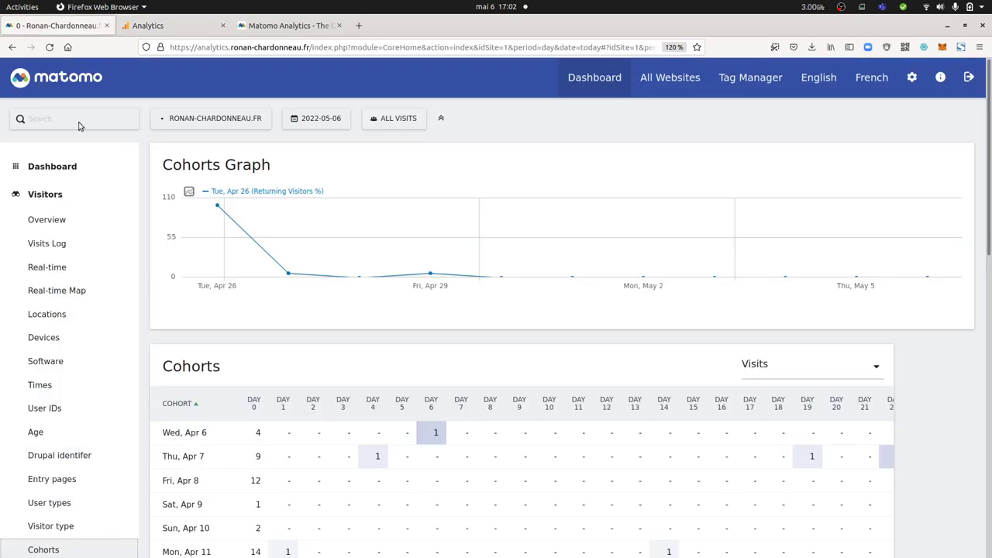
{"action": "left_click", "coordinate": [911, 77]}
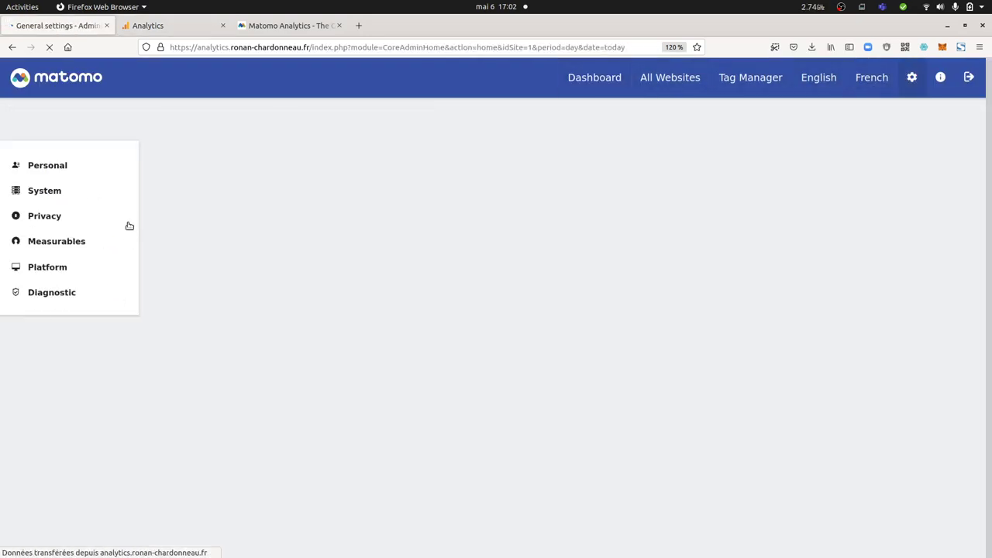
{"action": "left_click", "coordinate": [64, 243]}
{"action": "left_click", "coordinate": [62, 381]}
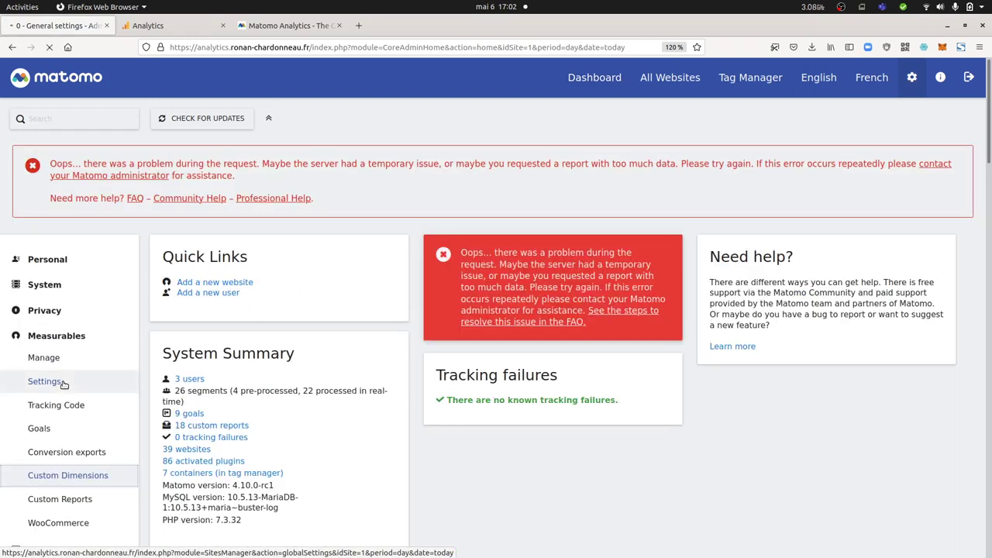
{"action": "scroll", "coordinate": [170, 131], "scroll_direction": "down", "scroll_amount": 1}
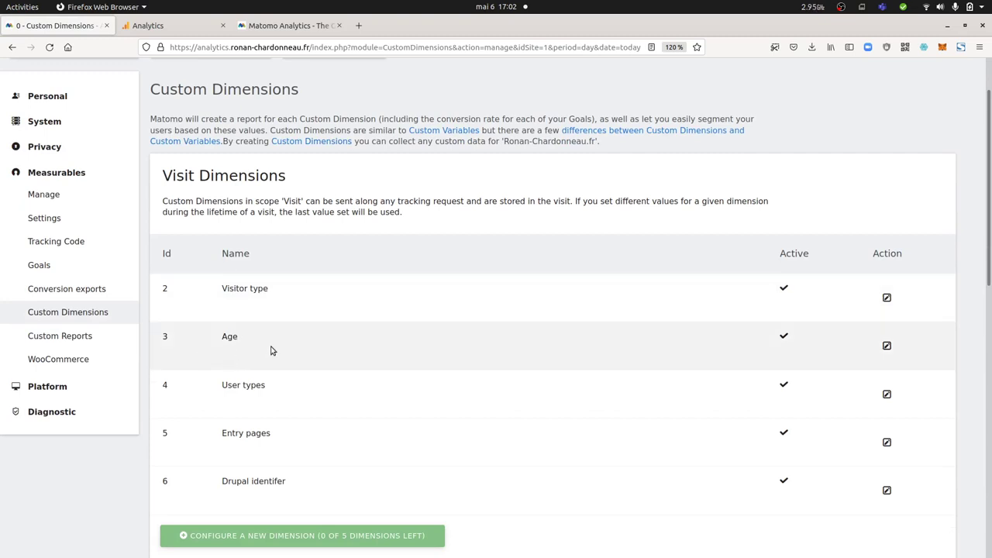
- Leave Matomo's administration for the reports and open the Age report under Visitors
{"action": "scroll", "coordinate": [792, 120], "scroll_direction": "up", "scroll_amount": 1}
{"action": "left_click", "coordinate": [597, 78]}
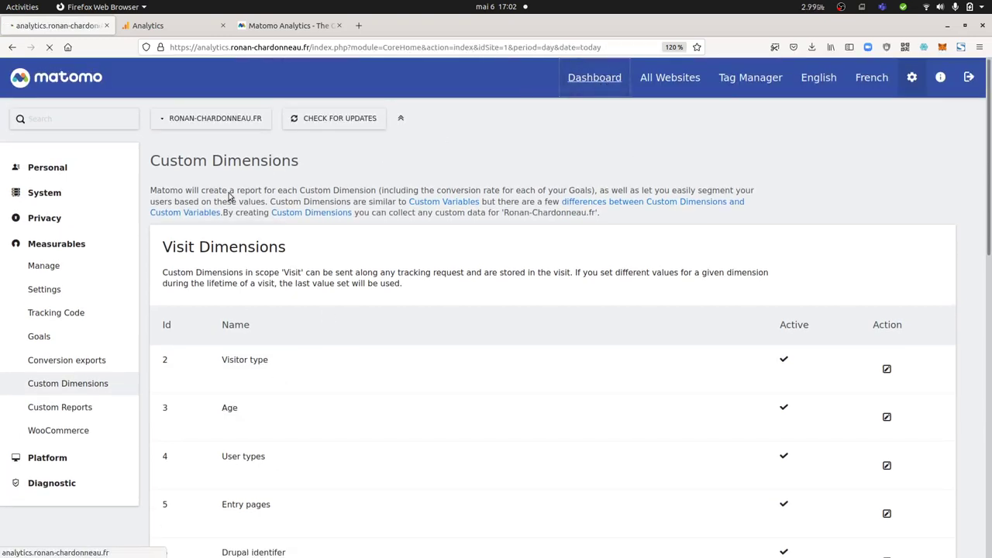
{"action": "left_click", "coordinate": [44, 227]}
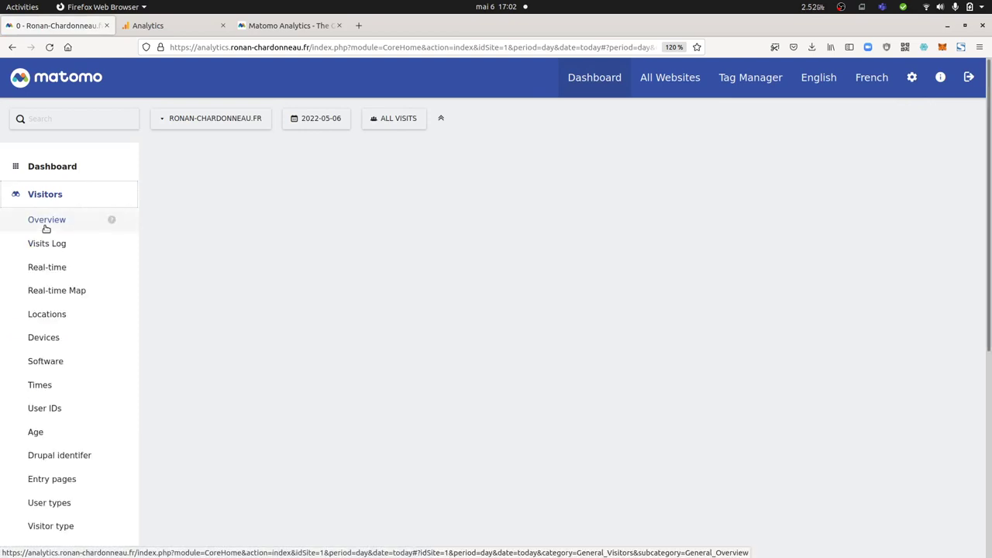
{"action": "left_click", "coordinate": [38, 433]}
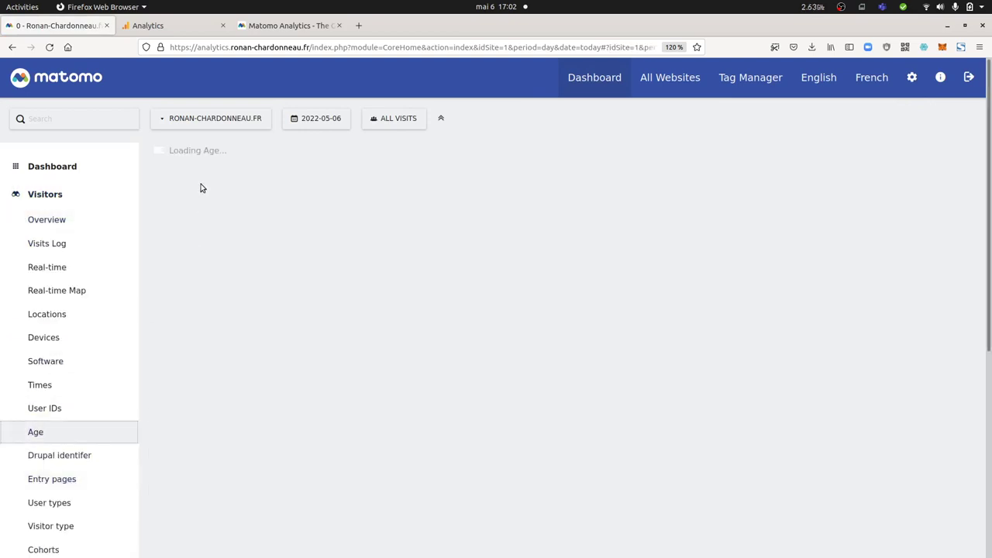
- Switch to Google Analytics, view the reports listed in the Audience section's Interests group, and collapse the group
{"action": "left_click", "coordinate": [140, 24]}
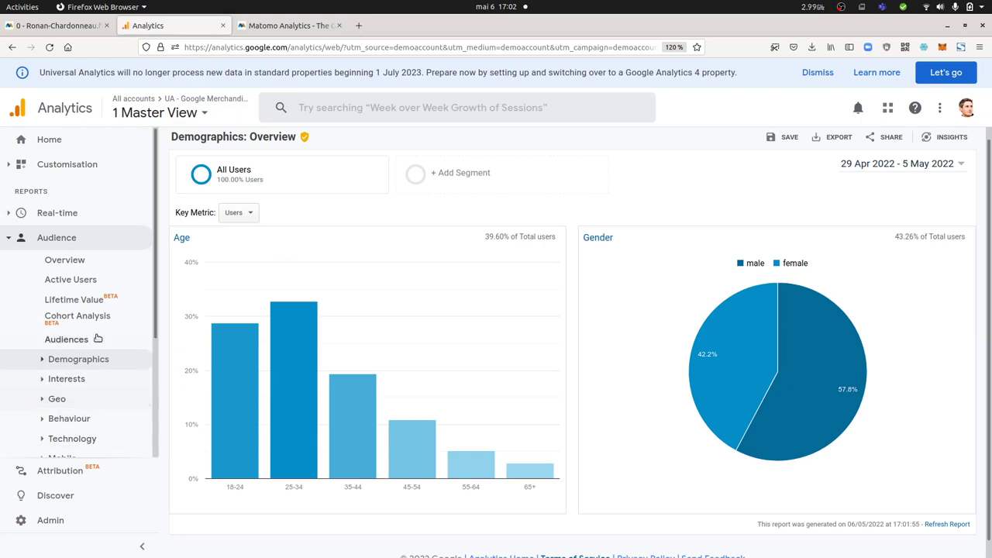
{"action": "scroll", "coordinate": [98, 326], "scroll_direction": "down", "scroll_amount": 3}
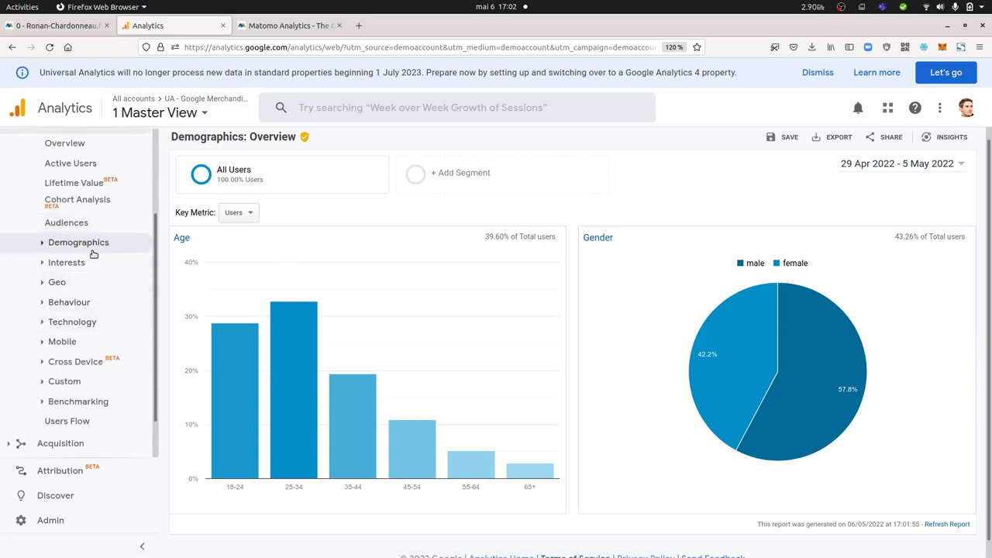
{"action": "left_click", "coordinate": [89, 263]}
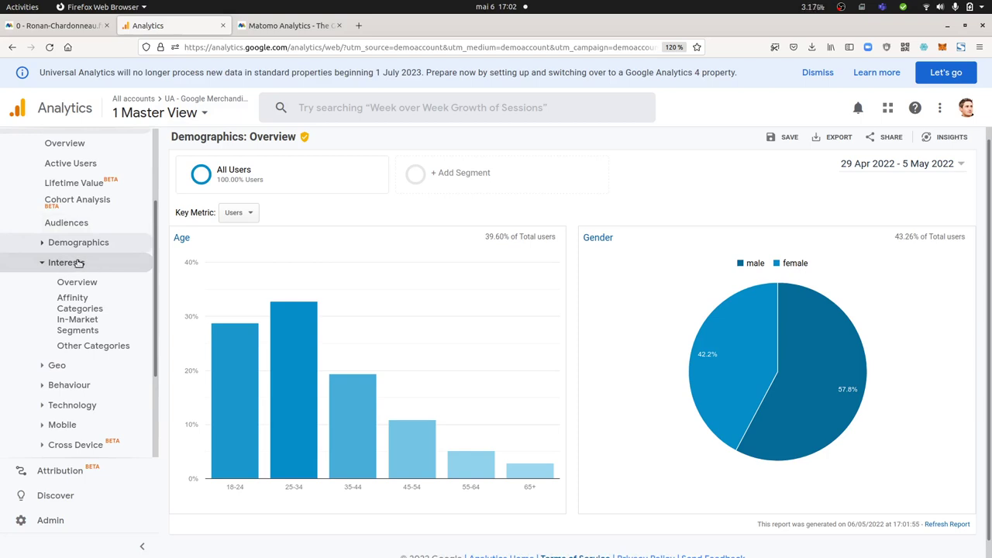
{"action": "left_click", "coordinate": [72, 264]}
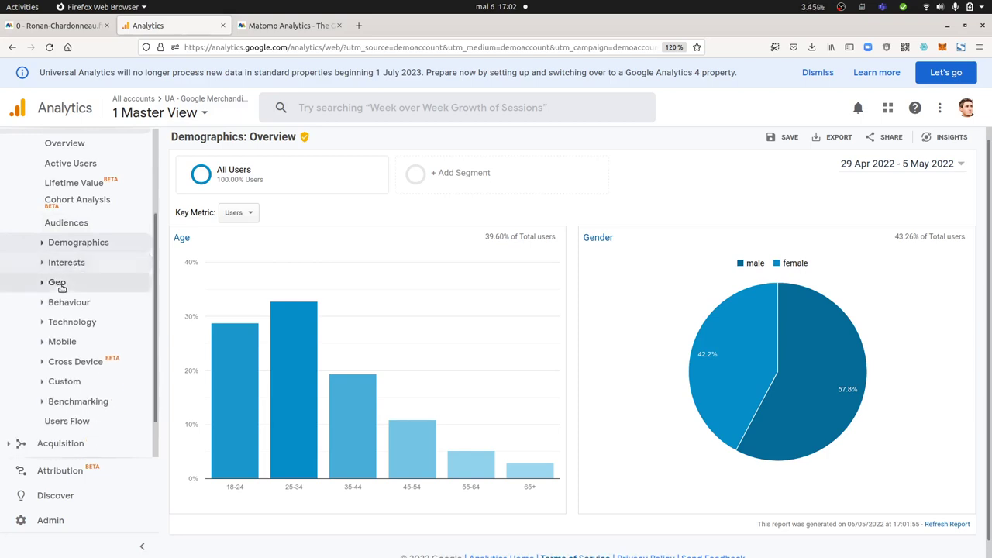
- View the Geo Language report's chart and table, and open the Location report
{"action": "left_click", "coordinate": [60, 284]}
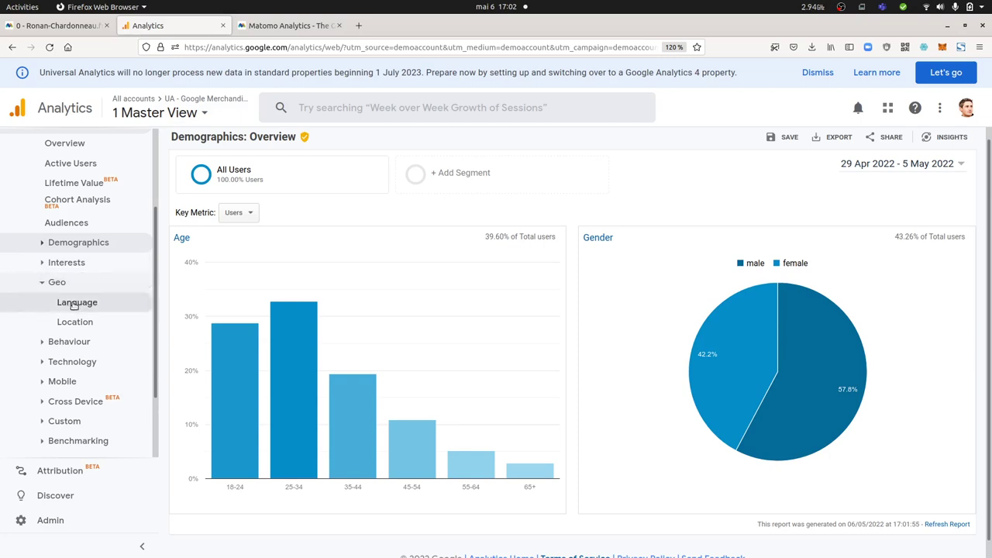
{"action": "left_click", "coordinate": [74, 303]}
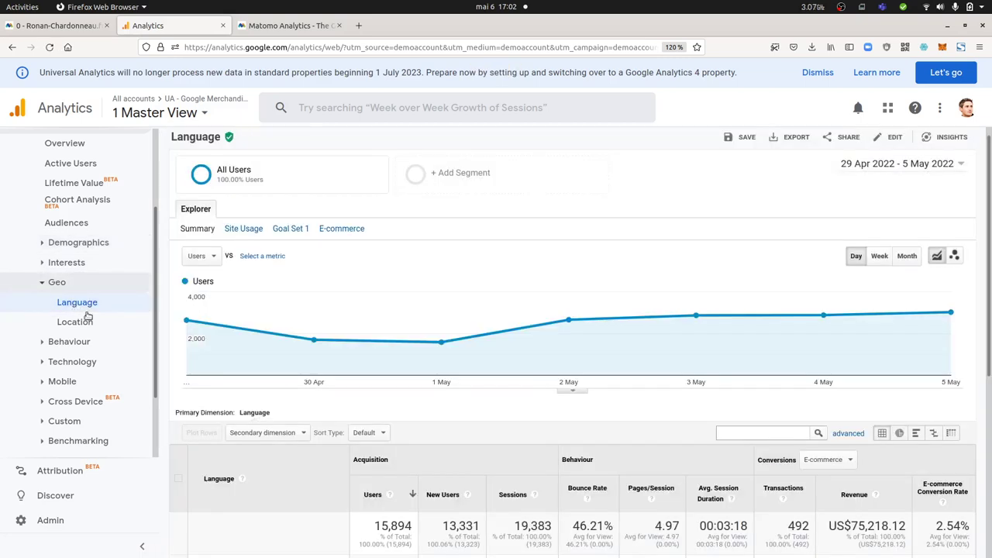
{"action": "scroll", "coordinate": [253, 380], "scroll_direction": "down", "scroll_amount": 5}
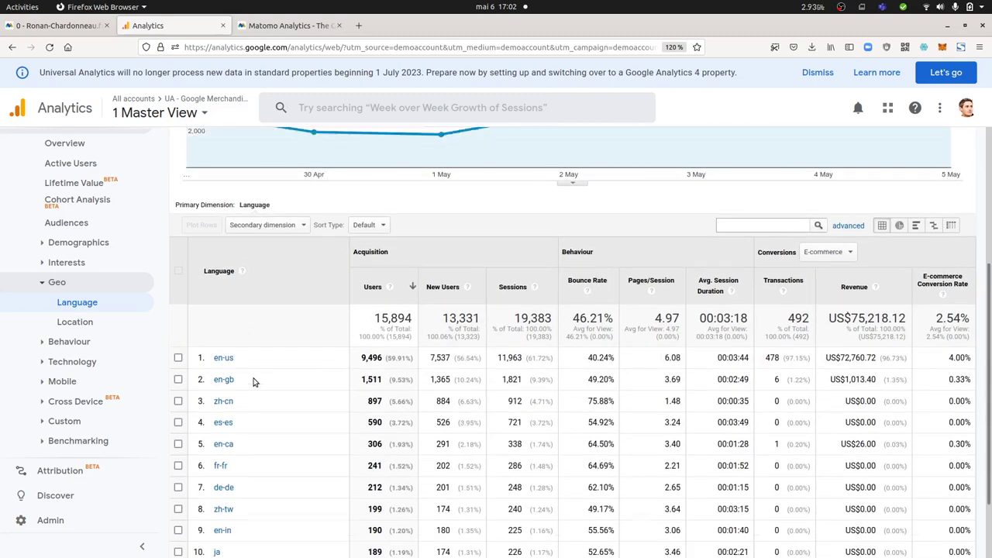
{"action": "scroll", "coordinate": [253, 380], "scroll_direction": "up", "scroll_amount": 5}
{"action": "left_click", "coordinate": [98, 324]}
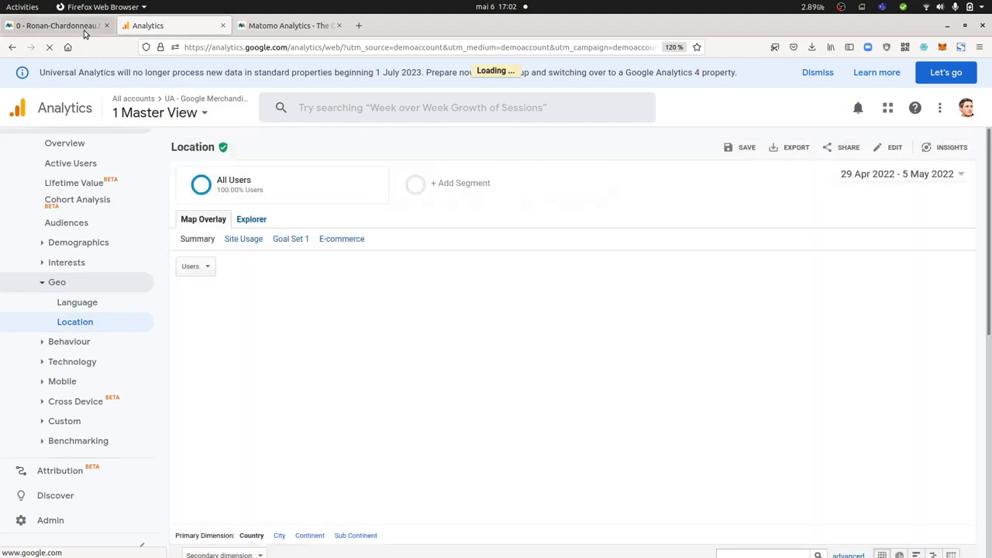
- Switch to Matomo, open the visitors' Locations report and examine its map, country, city, browser language and provider tables
{"action": "left_click", "coordinate": [83, 28]}
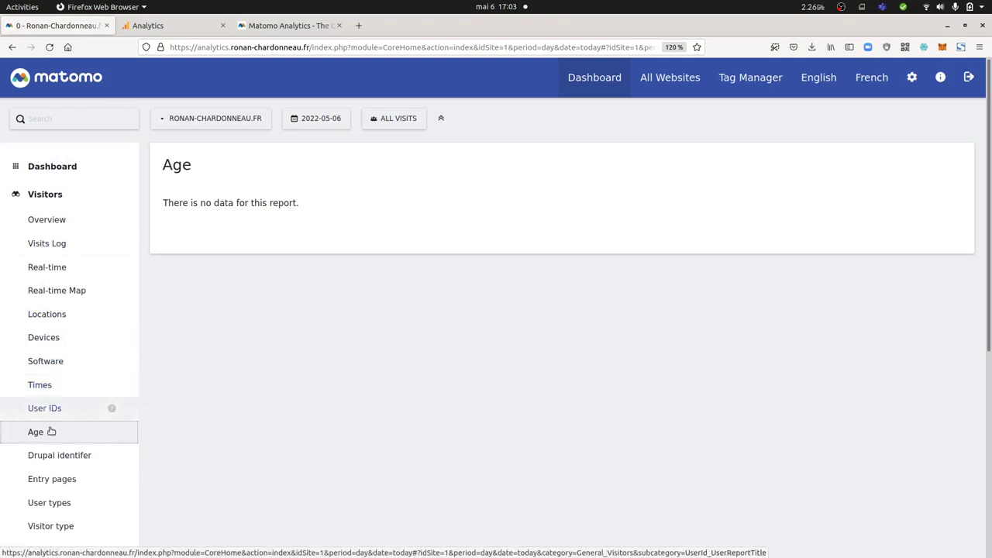
{"action": "left_click", "coordinate": [53, 314]}
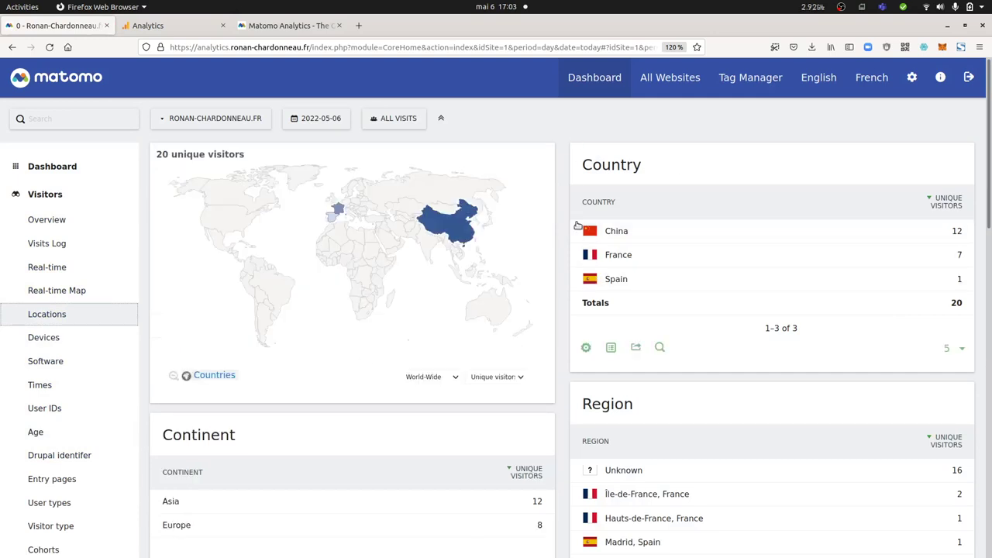
{"action": "scroll", "coordinate": [589, 325], "scroll_direction": "down", "scroll_amount": 8}
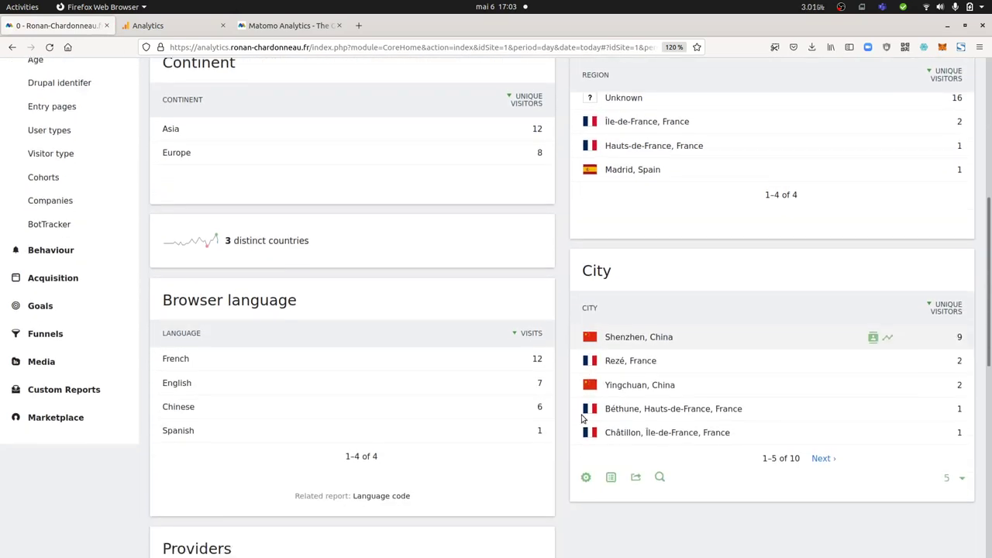
{"action": "scroll", "coordinate": [194, 343], "scroll_direction": "down", "scroll_amount": 5}
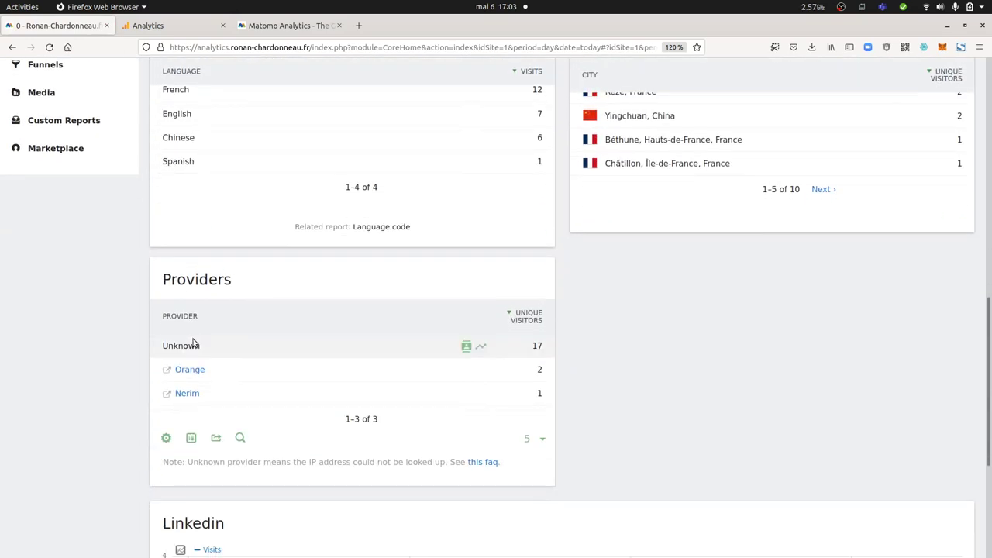
- Change the Browser language table to its related Language code report, and review the city, region and country tables
{"action": "left_click", "coordinate": [387, 228]}
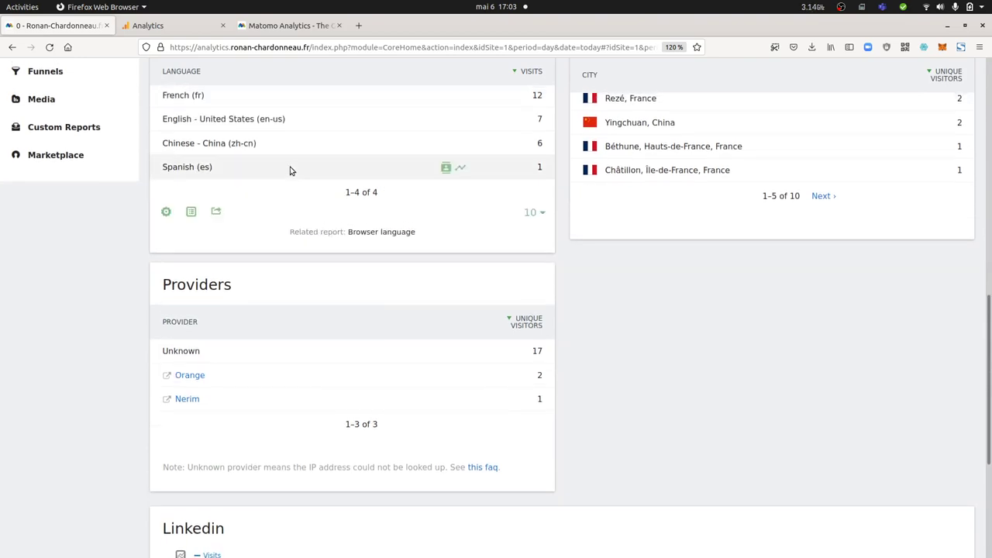
{"action": "scroll", "coordinate": [272, 232], "scroll_direction": "up", "scroll_amount": 4}
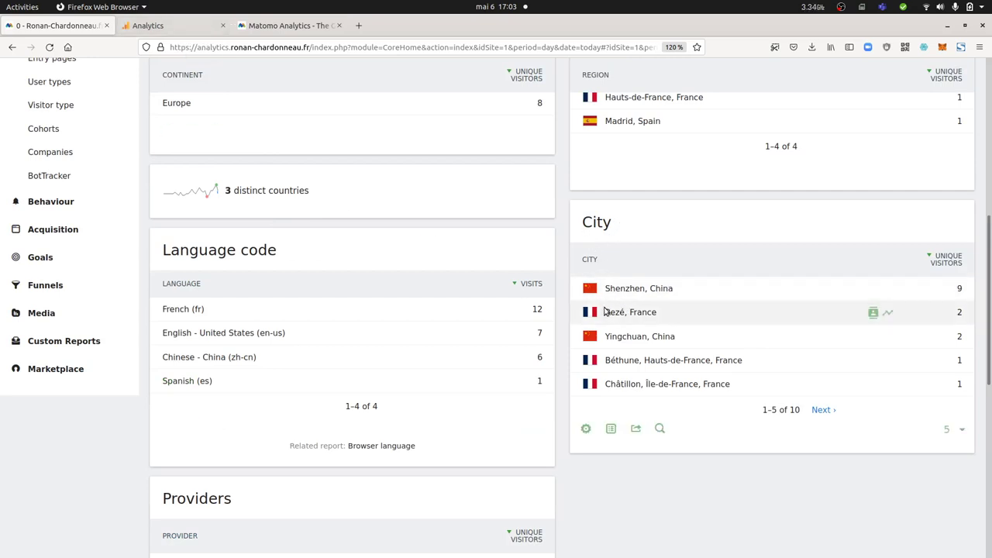
{"action": "scroll", "coordinate": [561, 266], "scroll_direction": "up", "scroll_amount": 3}
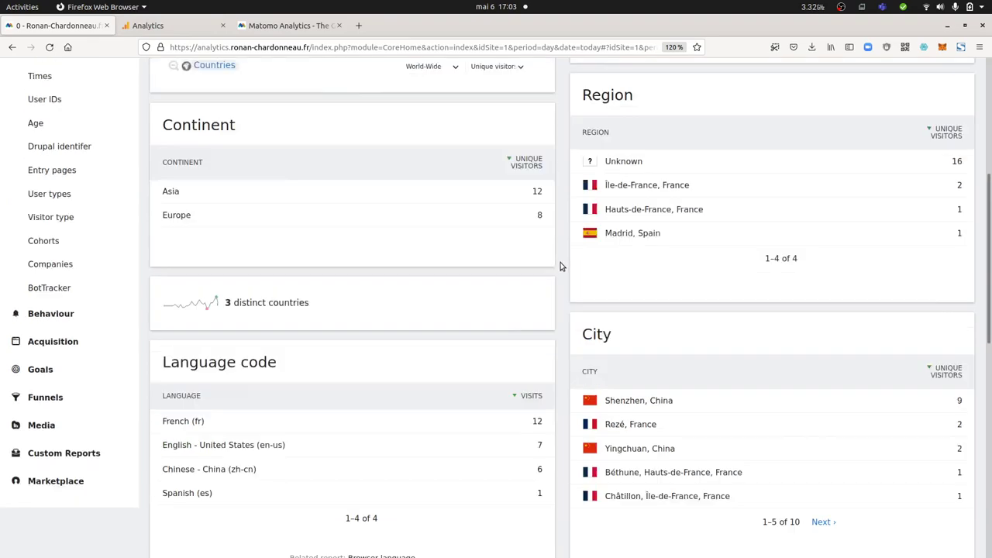
{"action": "scroll", "coordinate": [561, 265], "scroll_direction": "up", "scroll_amount": 8}
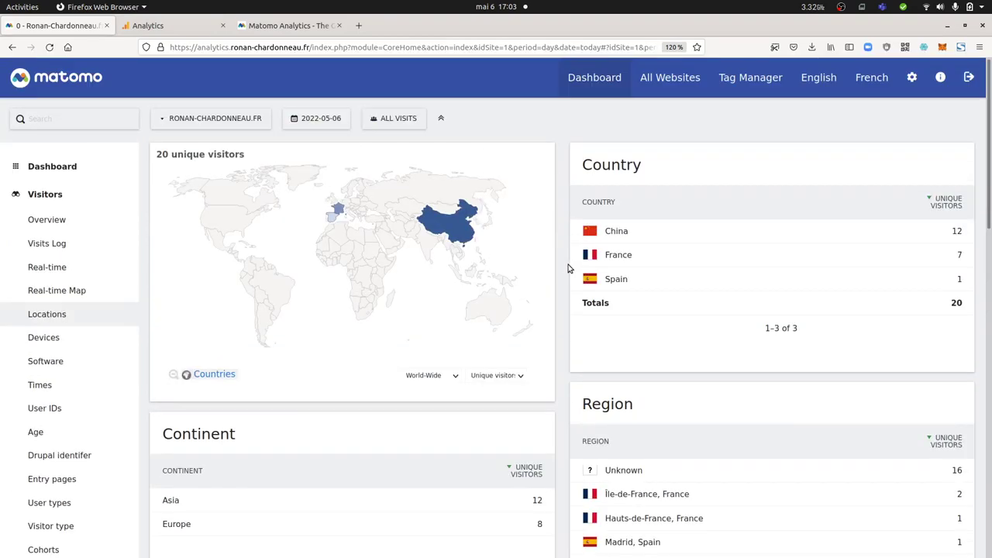
- Open the Geolocation page in Matomo's System administration and examine the available location providers
{"action": "left_click", "coordinate": [910, 85]}
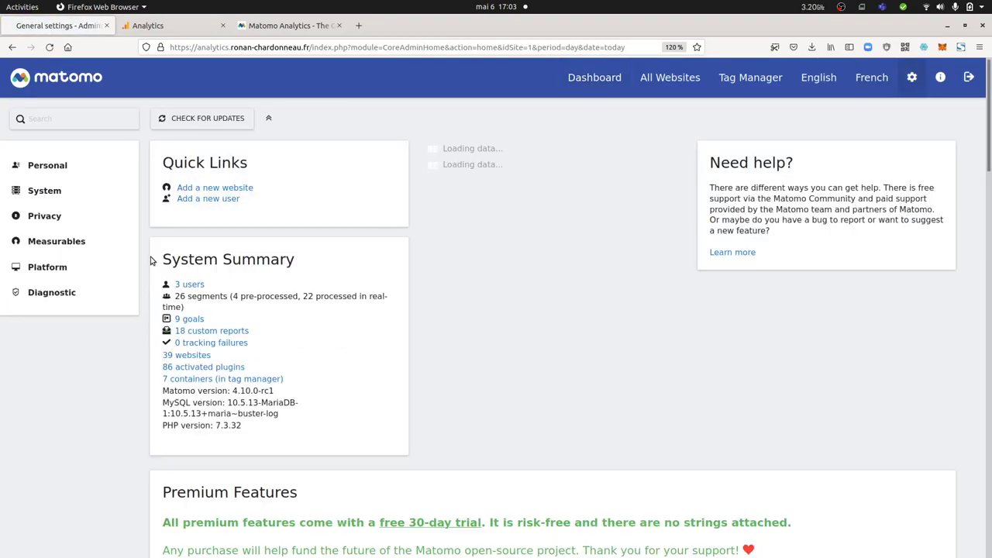
{"action": "left_click", "coordinate": [49, 216]}
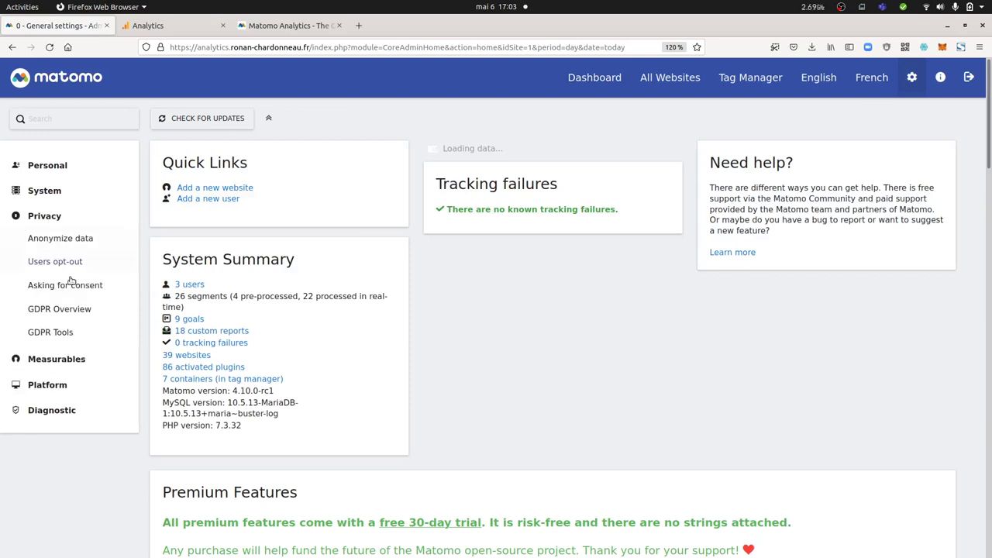
{"action": "left_click", "coordinate": [60, 192]}
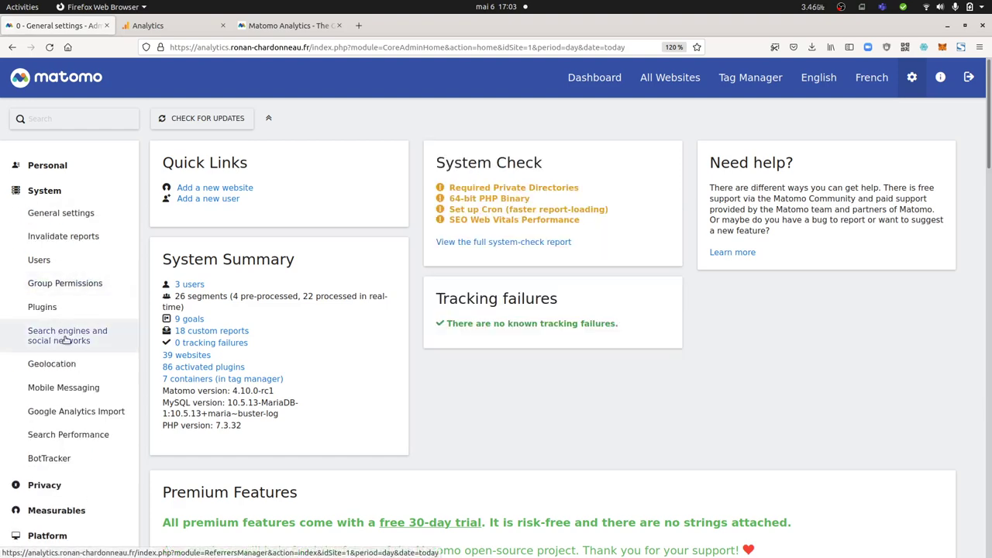
{"action": "left_click", "coordinate": [67, 361]}
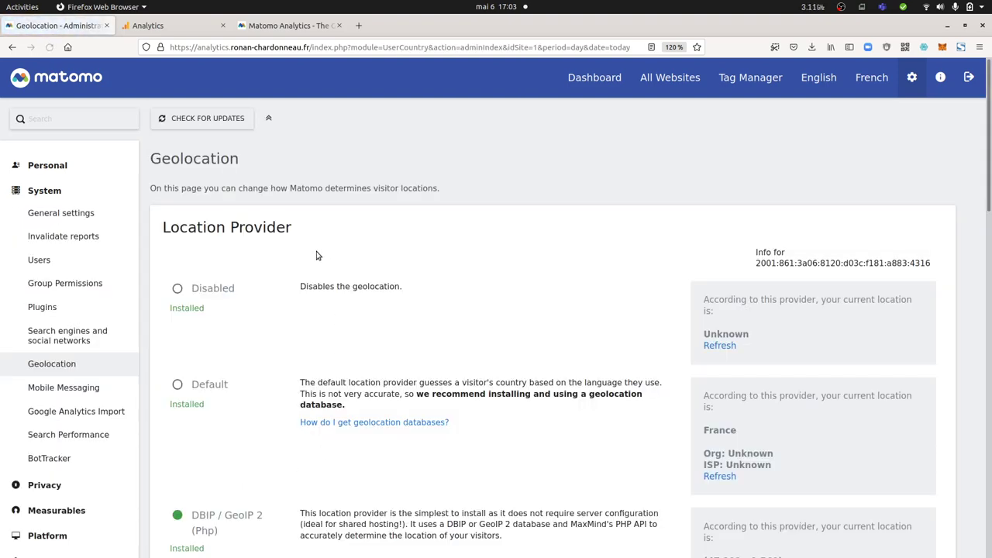
{"action": "scroll", "coordinate": [490, 367], "scroll_direction": "down", "scroll_amount": 5}
{"action": "scroll", "coordinate": [626, 297], "scroll_direction": "up", "scroll_amount": 2}
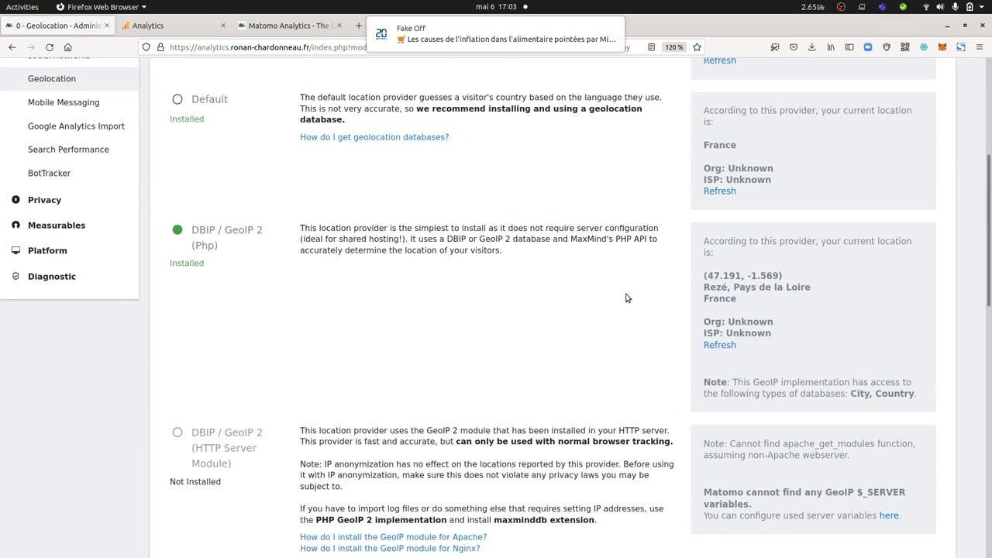
{"action": "scroll", "coordinate": [531, 270], "scroll_direction": "up", "scroll_amount": 3}
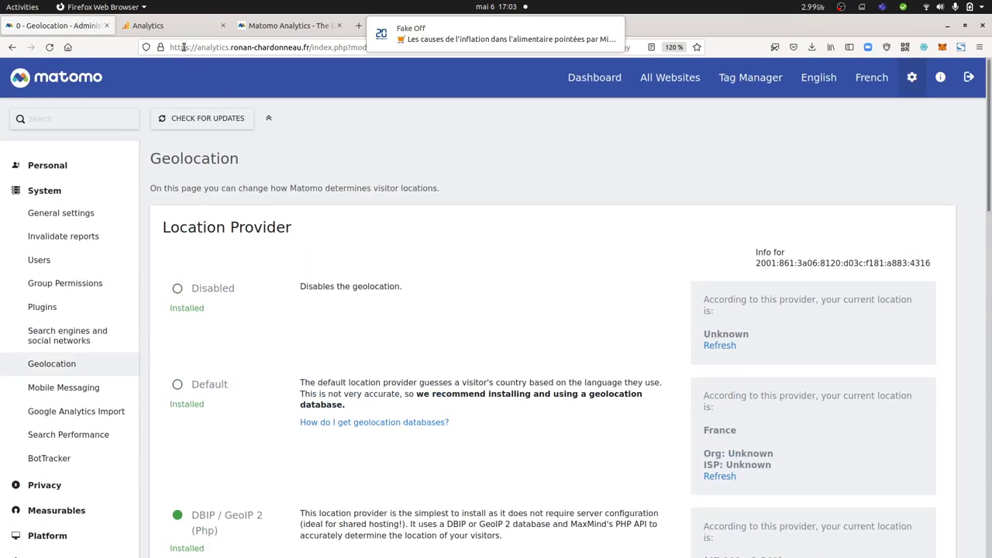
- Switch to Google Analytics and open the New vs. Returning report in the Audience section's Behaviour group
{"action": "left_click", "coordinate": [170, 25]}
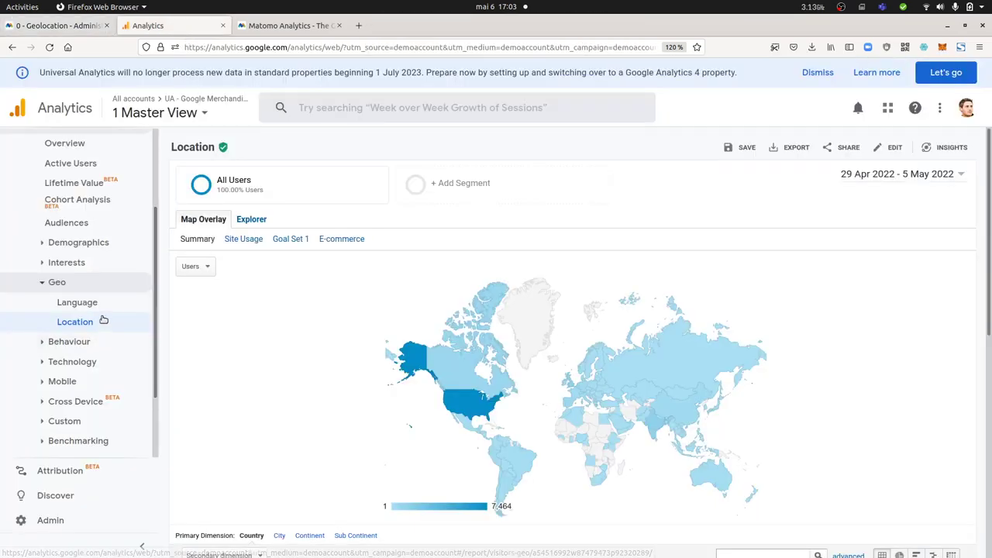
{"action": "left_click", "coordinate": [85, 344]}
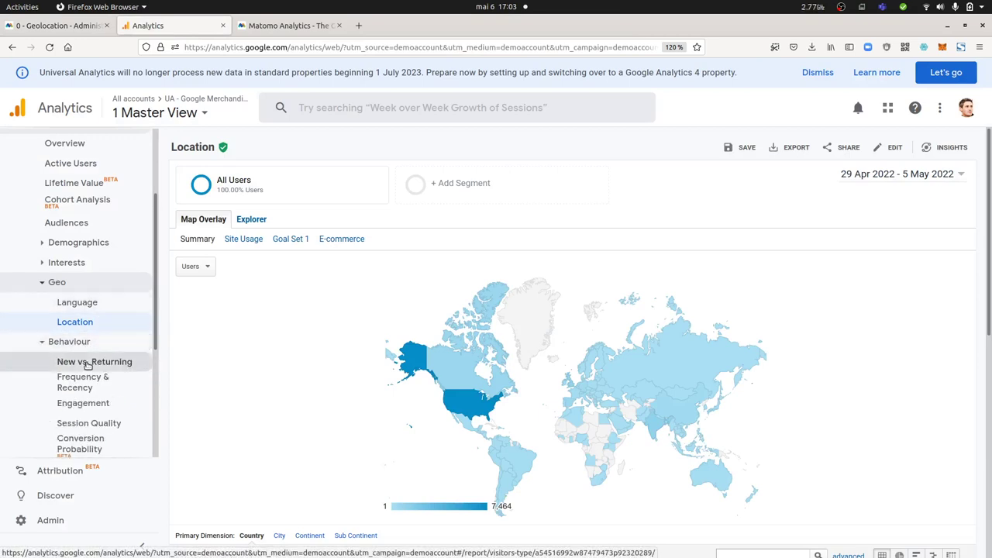
{"action": "scroll", "coordinate": [86, 361], "scroll_direction": "down", "scroll_amount": 3}
{"action": "left_click", "coordinate": [80, 254]}
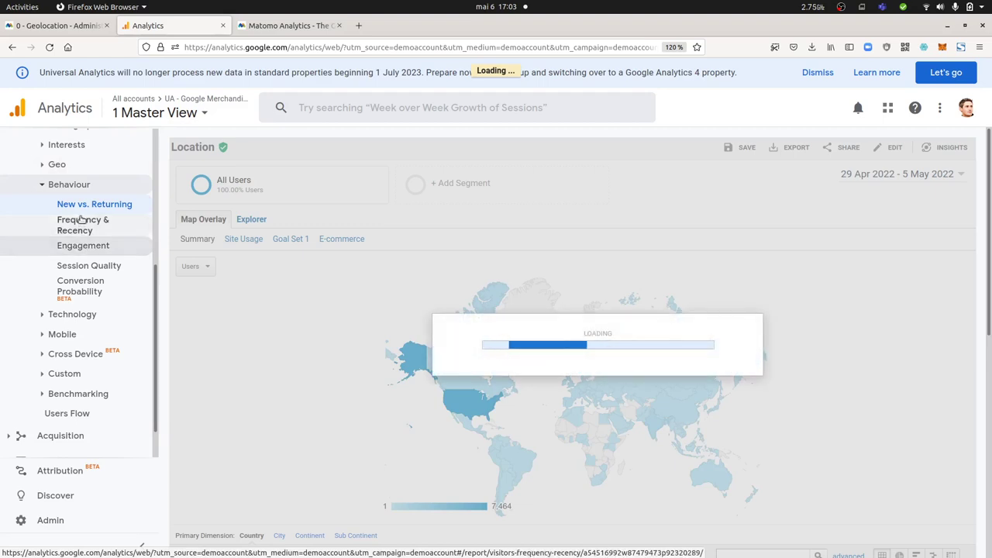
- Return to Matomo's reports, look through the Visitors and Behaviour report lists, and open the Engagement report
{"action": "left_click", "coordinate": [73, 25]}
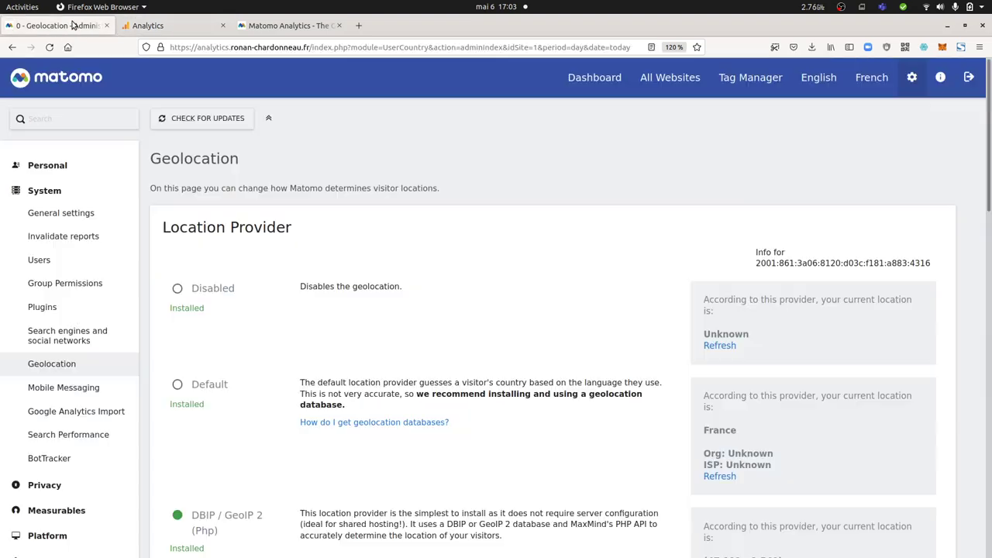
{"action": "left_click", "coordinate": [595, 77]}
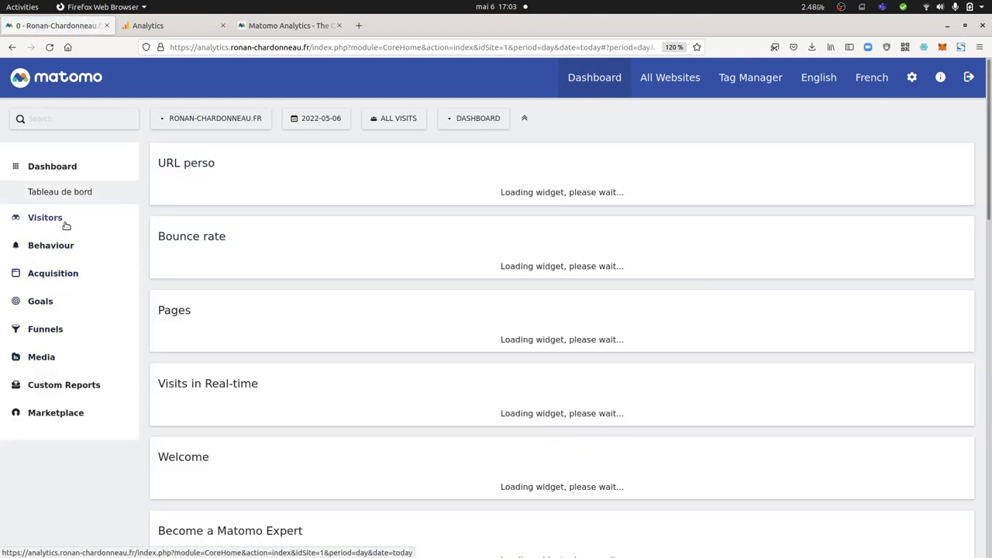
{"action": "left_click", "coordinate": [66, 223]}
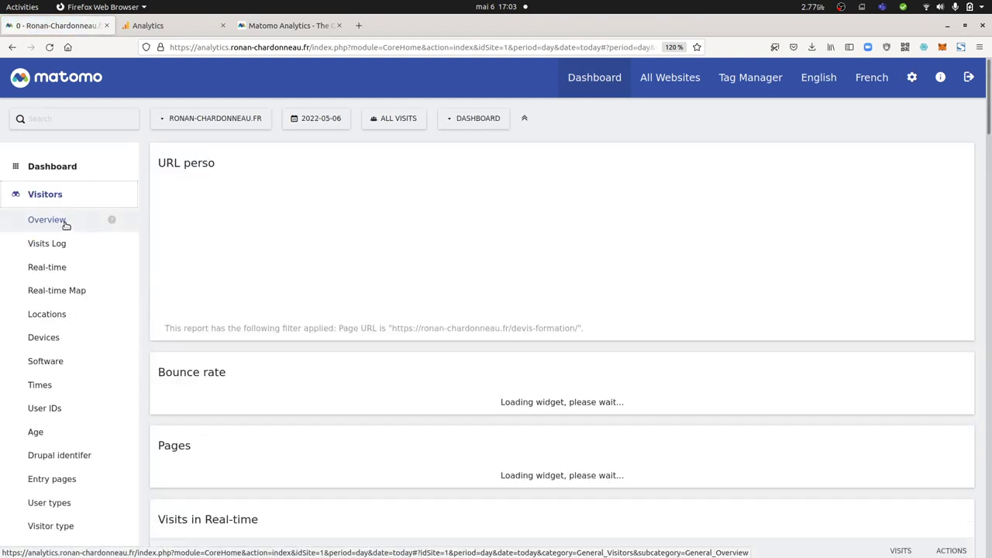
{"action": "scroll", "coordinate": [60, 473], "scroll_direction": "down", "scroll_amount": 3}
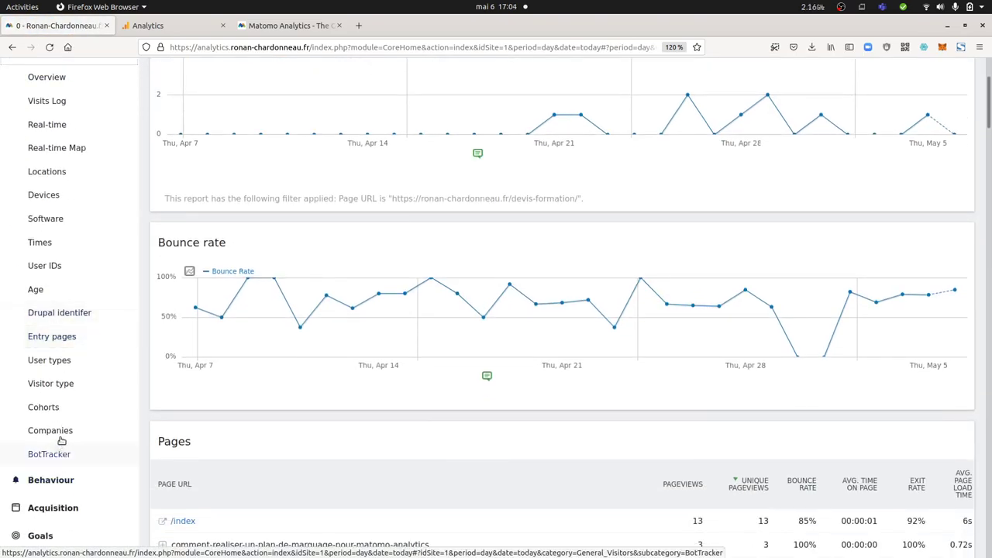
{"action": "left_click", "coordinate": [67, 479]}
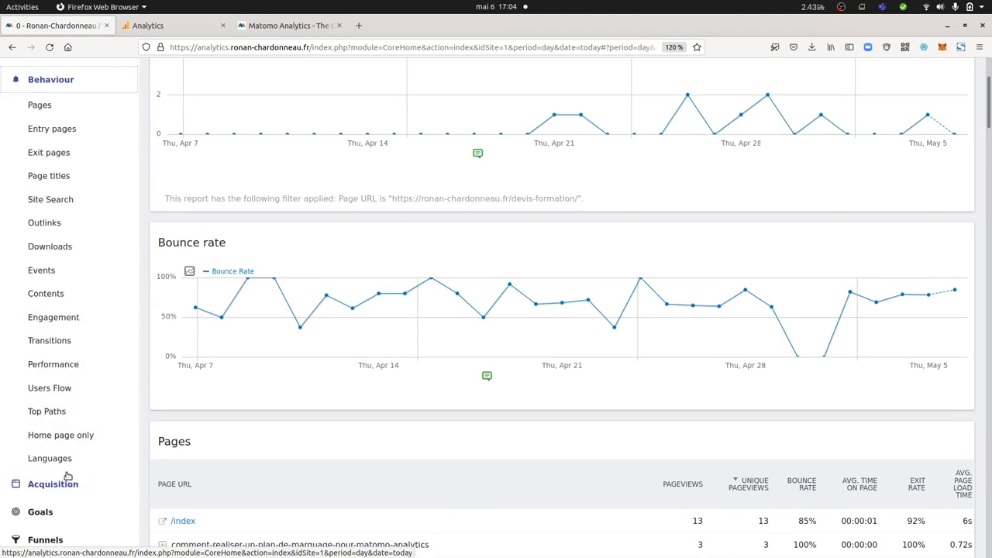
{"action": "scroll", "coordinate": [70, 419], "scroll_direction": "up", "scroll_amount": 3}
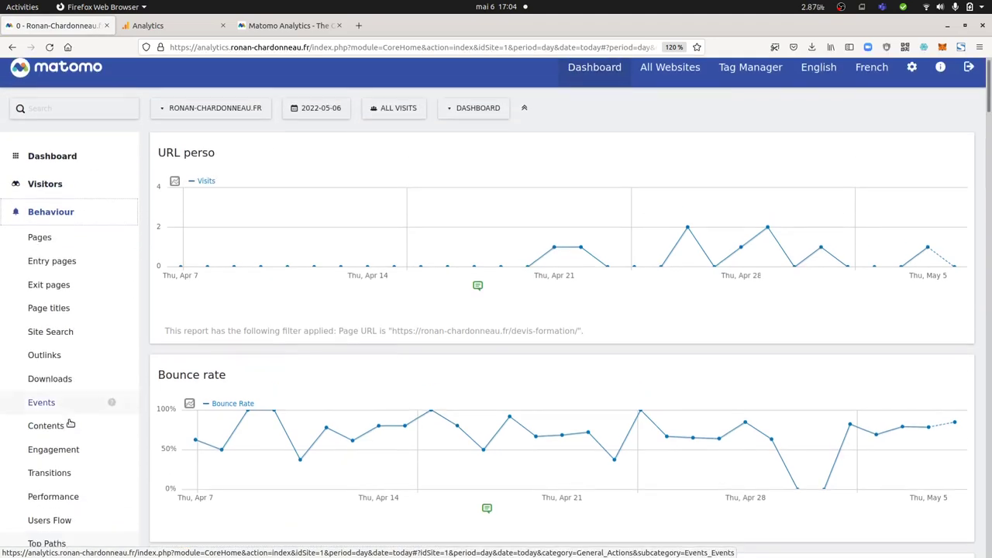
{"action": "scroll", "coordinate": [69, 402], "scroll_direction": "down", "scroll_amount": 1}
{"action": "left_click", "coordinate": [53, 388]}
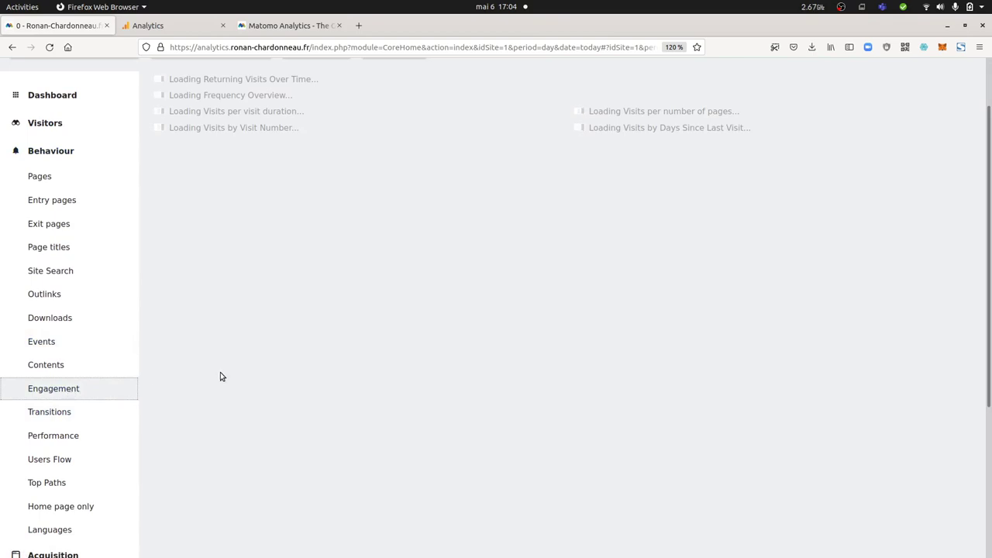
- Review Matomo's Engagement report, then switch to Google Analytics and open the Frequency & Recency report in the Audience section's Behaviour group
{"action": "scroll", "coordinate": [287, 333], "scroll_direction": "up", "scroll_amount": 1}
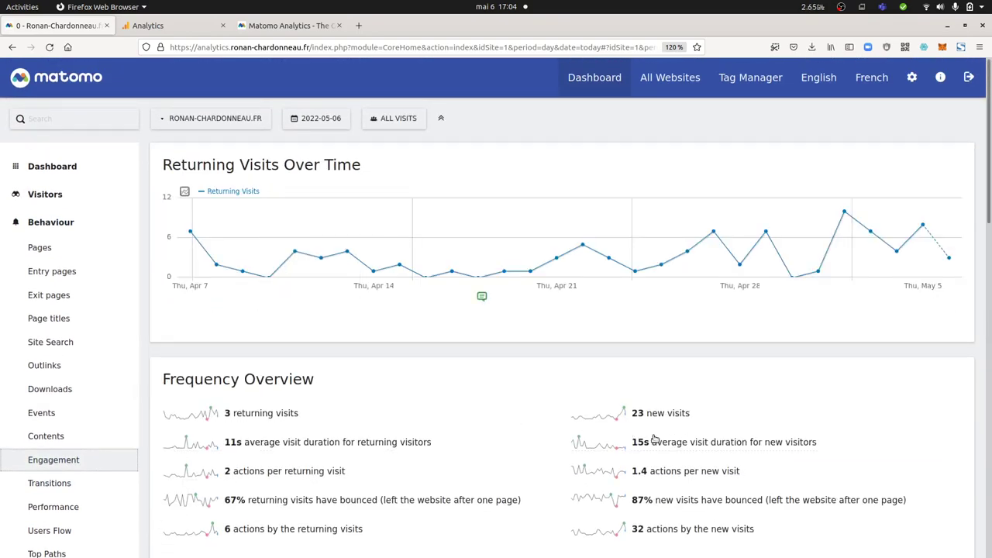
{"action": "left_click", "coordinate": [155, 30]}
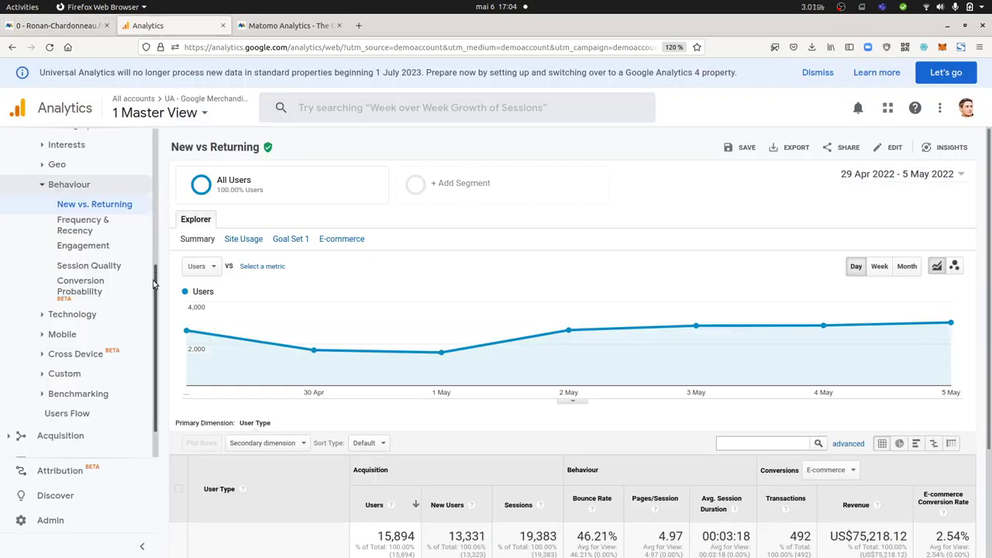
{"action": "left_click", "coordinate": [91, 225]}
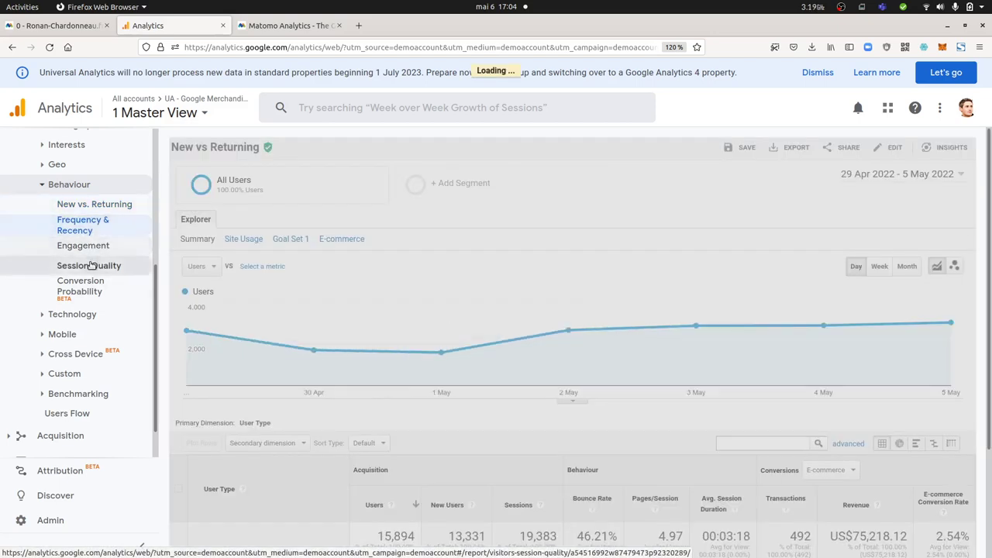
{"action": "left_click", "coordinate": [73, 318]}
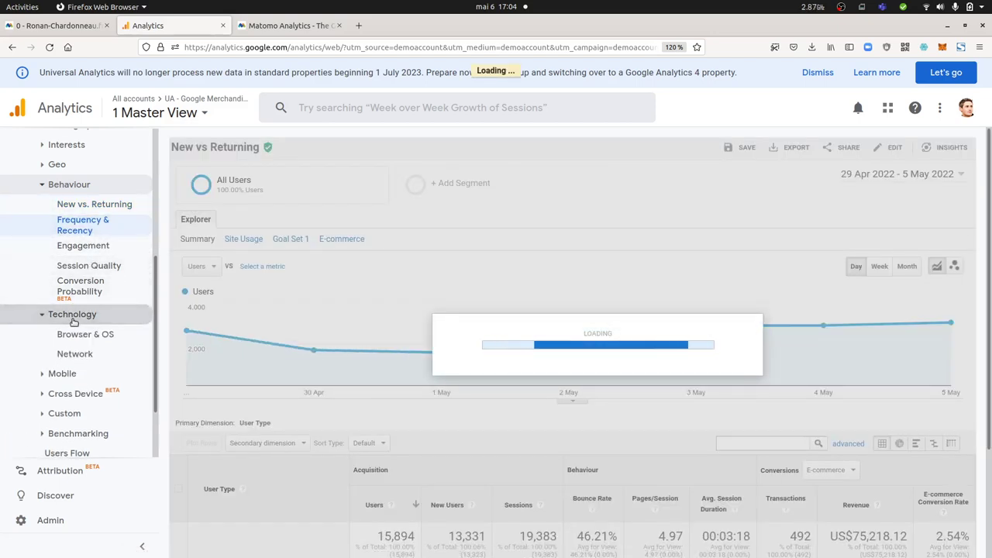
{"action": "left_click", "coordinate": [101, 223]}
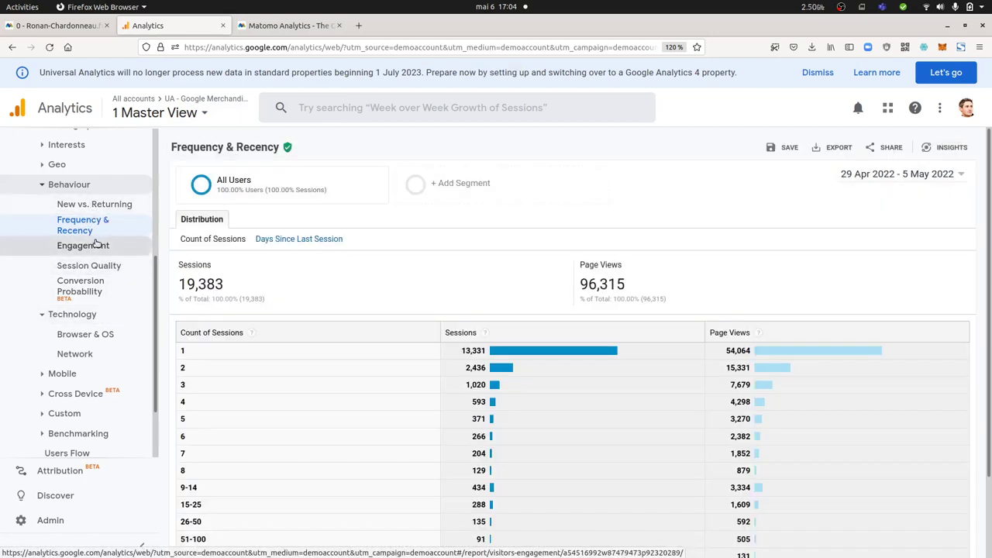
- Open Google Analytics' Browser & OS report, then switch to Matomo and examine the Software report under Visitors
{"action": "left_click", "coordinate": [82, 334]}
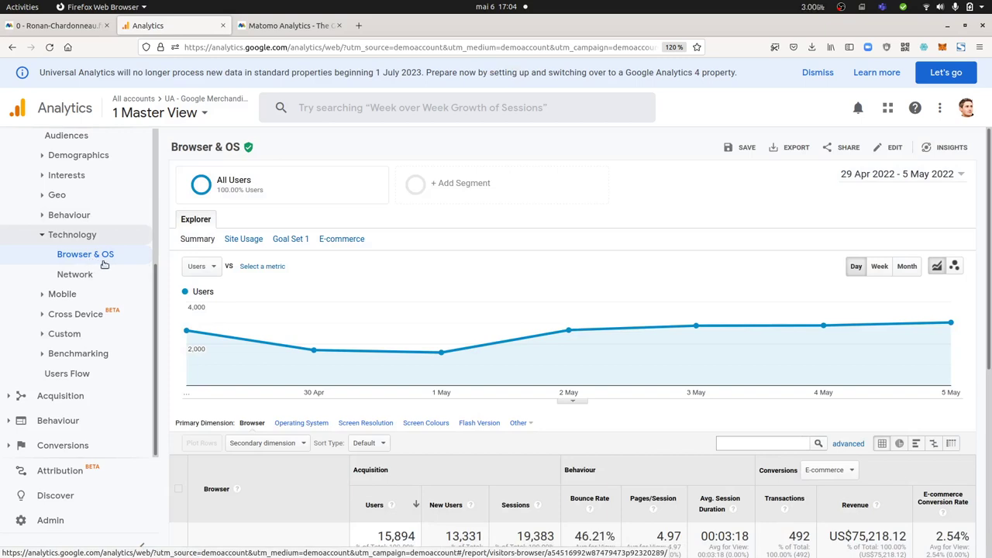
{"action": "left_click", "coordinate": [70, 28]}
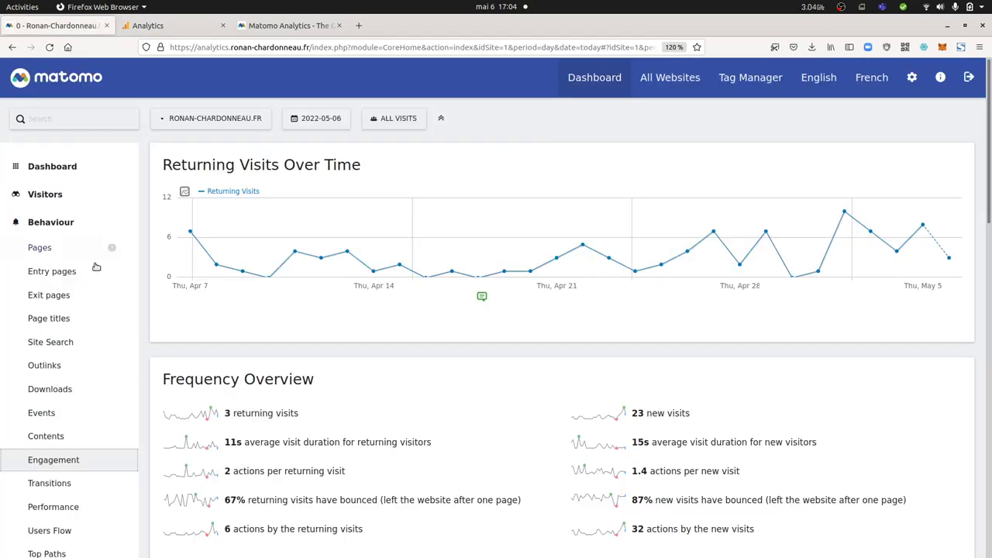
{"action": "left_click", "coordinate": [63, 197]}
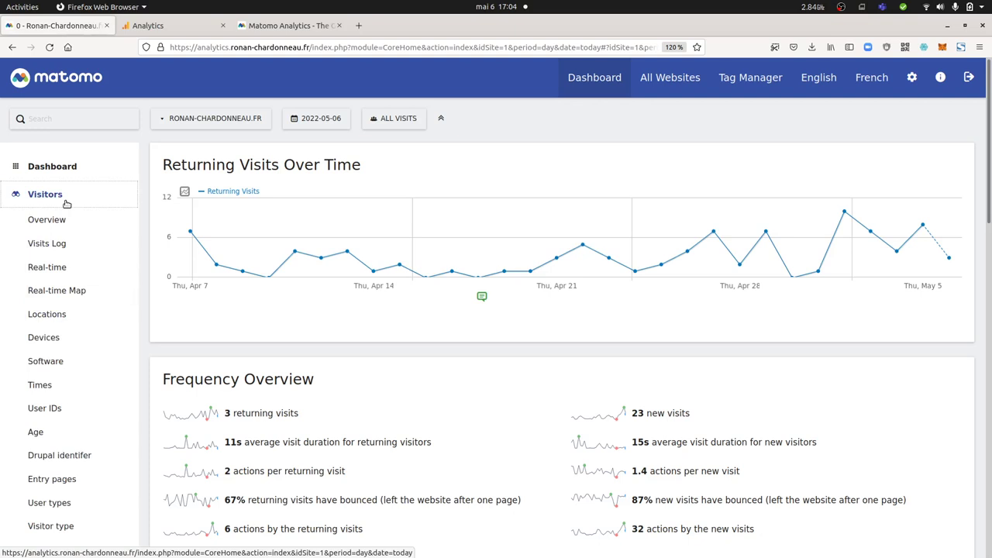
{"action": "left_click", "coordinate": [62, 367]}
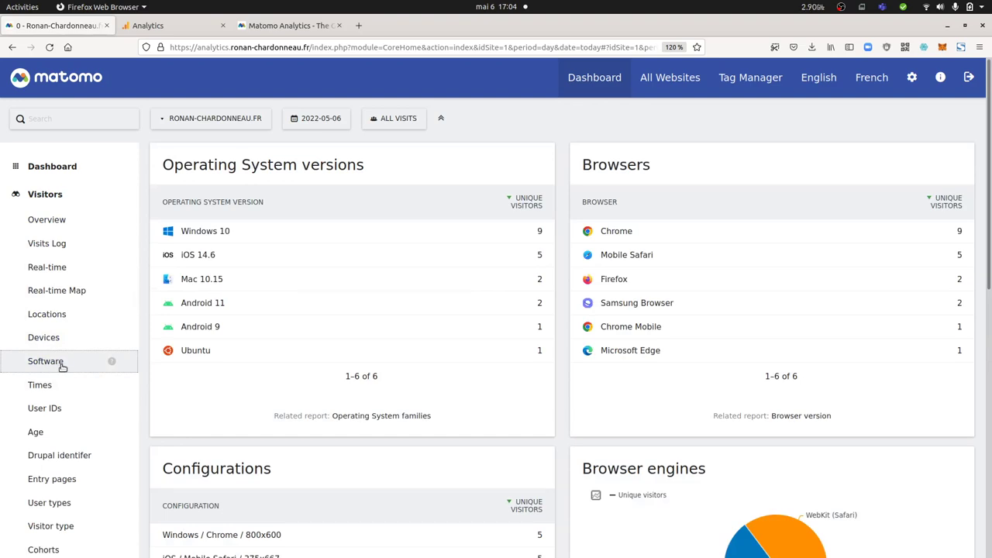
{"action": "scroll", "coordinate": [370, 398], "scroll_direction": "down", "scroll_amount": 7}
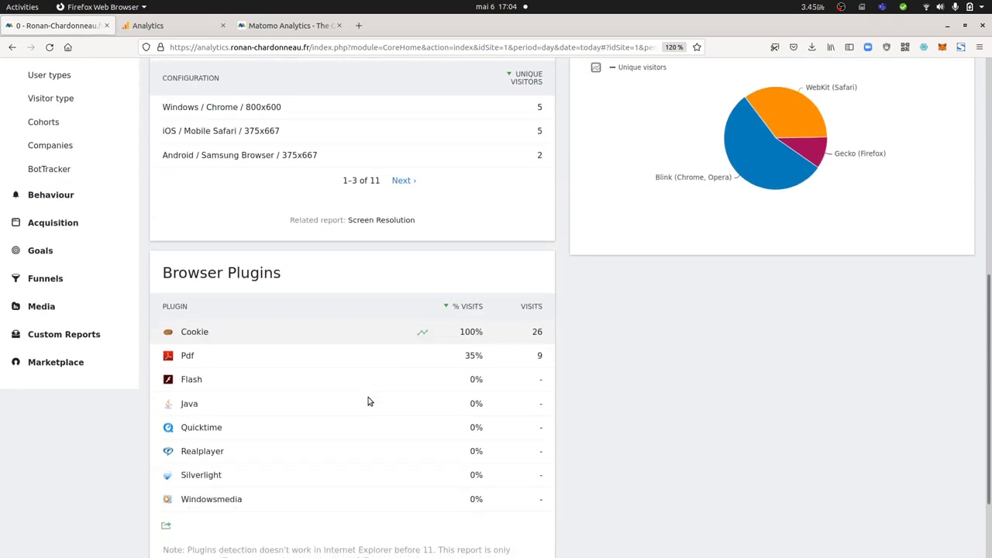
{"action": "scroll", "coordinate": [368, 401], "scroll_direction": "up", "scroll_amount": 4}
{"action": "scroll", "coordinate": [368, 401], "scroll_direction": "up", "scroll_amount": 5}
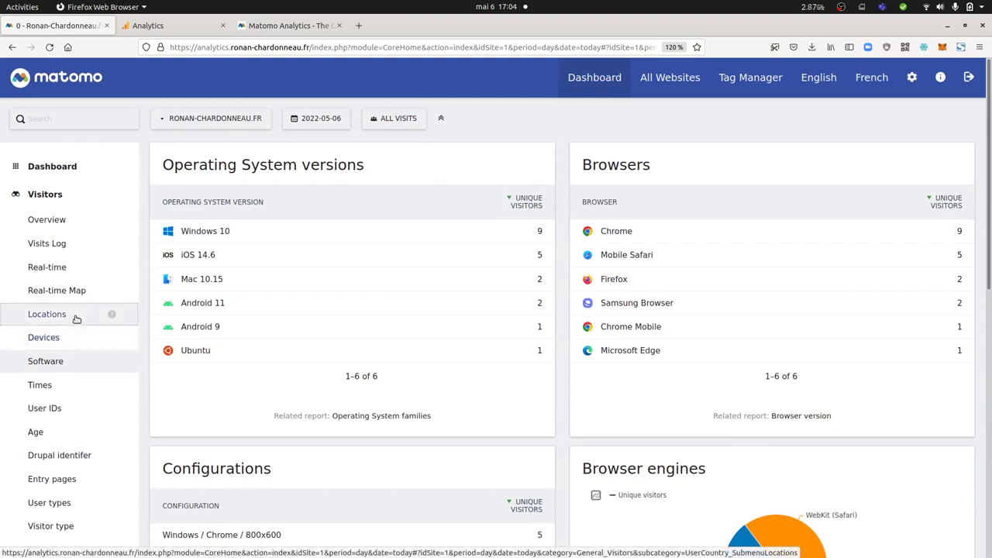
- Open Matomo's Locations report and examine its tables down to Providers
{"action": "left_click", "coordinate": [76, 318]}
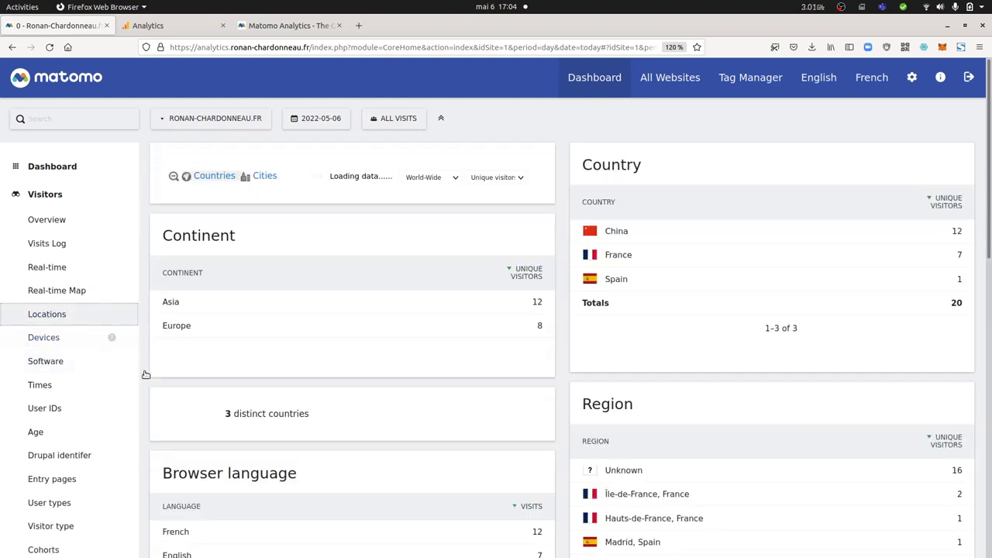
{"action": "scroll", "coordinate": [295, 412], "scroll_direction": "down", "scroll_amount": 6}
{"action": "scroll", "coordinate": [294, 411], "scroll_direction": "up", "scroll_amount": 4}
{"action": "scroll", "coordinate": [295, 412], "scroll_direction": "down", "scroll_amount": 4}
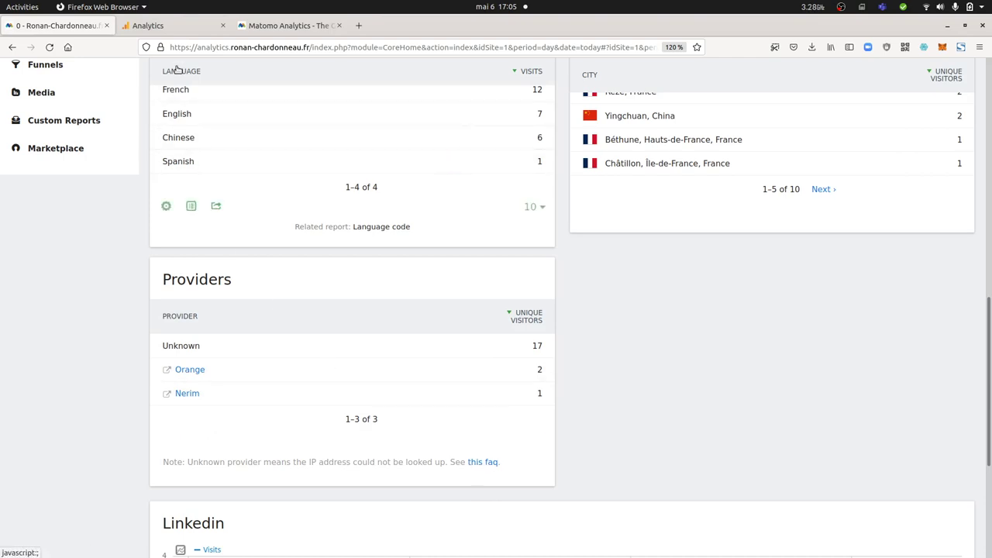
- Switch to Google Analytics and open the Network report under Technology and the Overview report under Mobile
{"action": "left_click", "coordinate": [159, 25]}
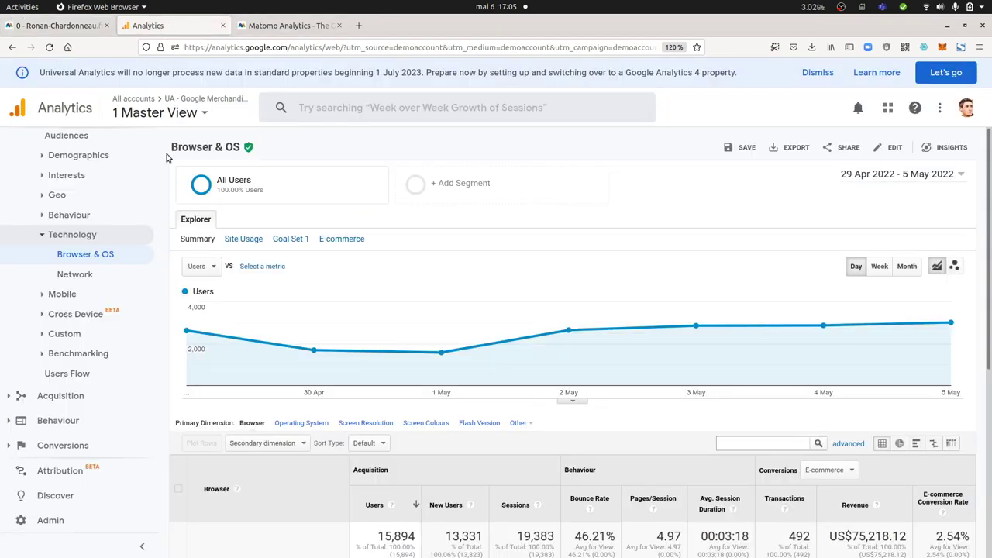
{"action": "left_click", "coordinate": [91, 278]}
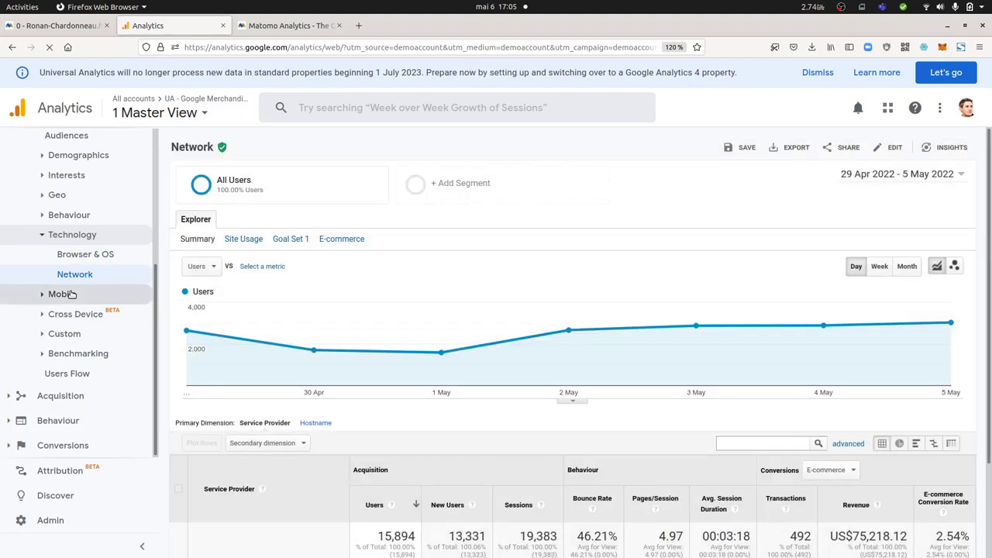
{"action": "left_click", "coordinate": [65, 293]}
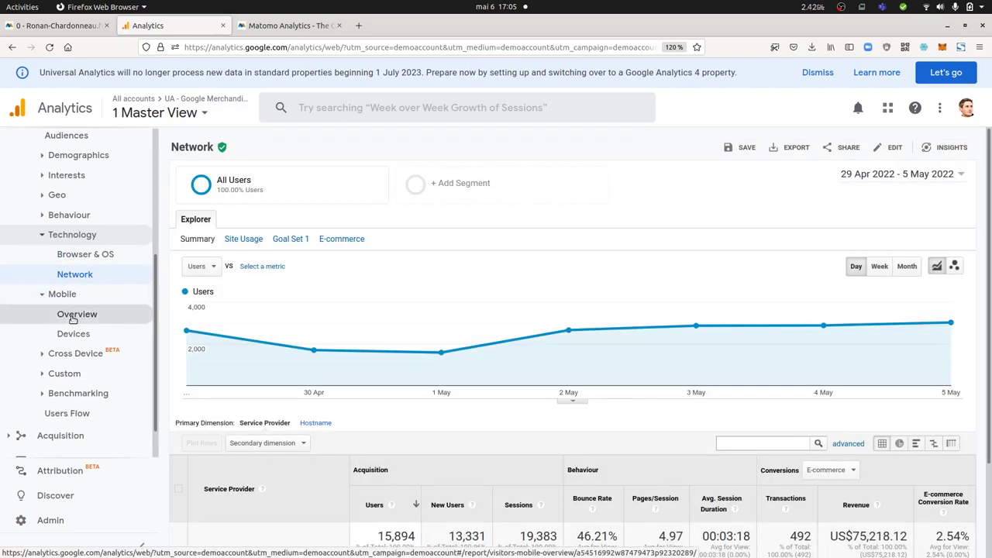
{"action": "left_click", "coordinate": [72, 314]}
- Return to Matomo and open the Devices report in the Visitors section
{"action": "key", "text": "ctrl+Page_Up"}
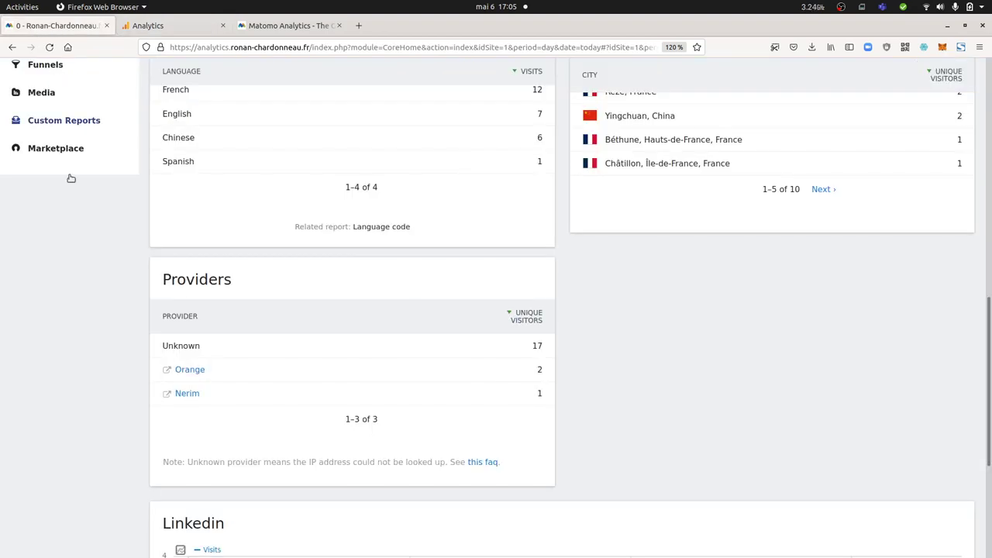
{"action": "scroll", "coordinate": [99, 271], "scroll_direction": "up", "scroll_amount": 3}
{"action": "scroll", "coordinate": [99, 271], "scroll_direction": "up", "scroll_amount": 5}
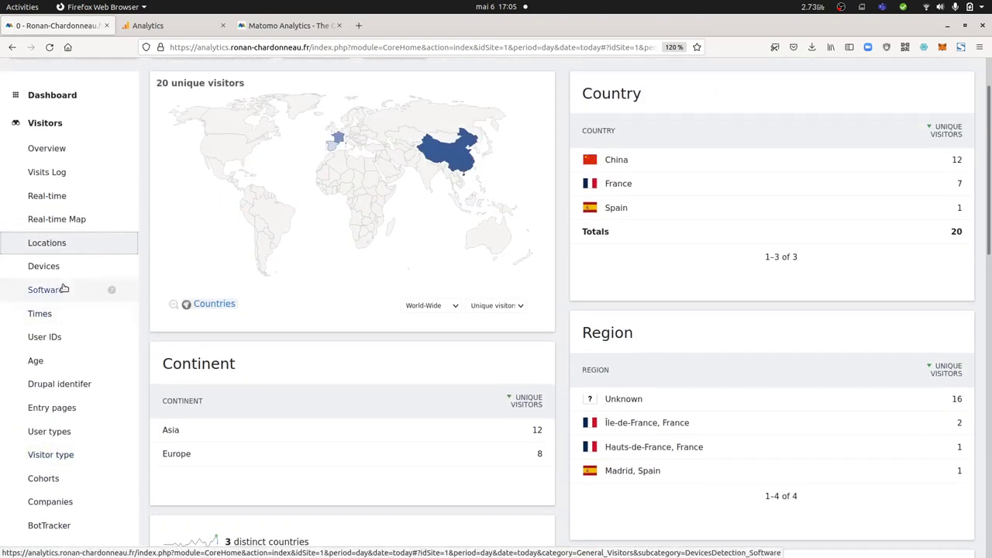
{"action": "left_click", "coordinate": [63, 277]}
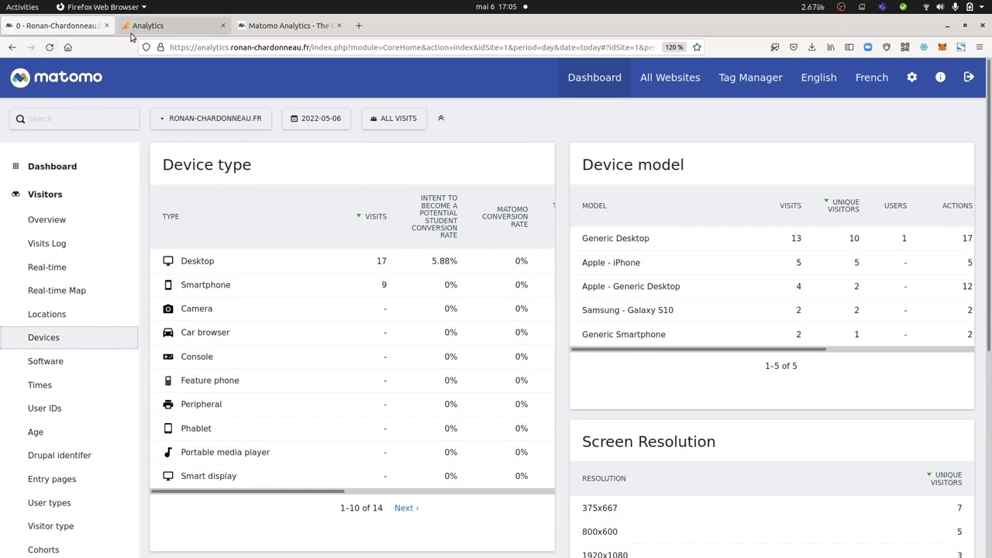
- Switch to Google Analytics to list the Cross Device reports, then return to Matomo and open the User IDs report
{"action": "left_click", "coordinate": [171, 31]}
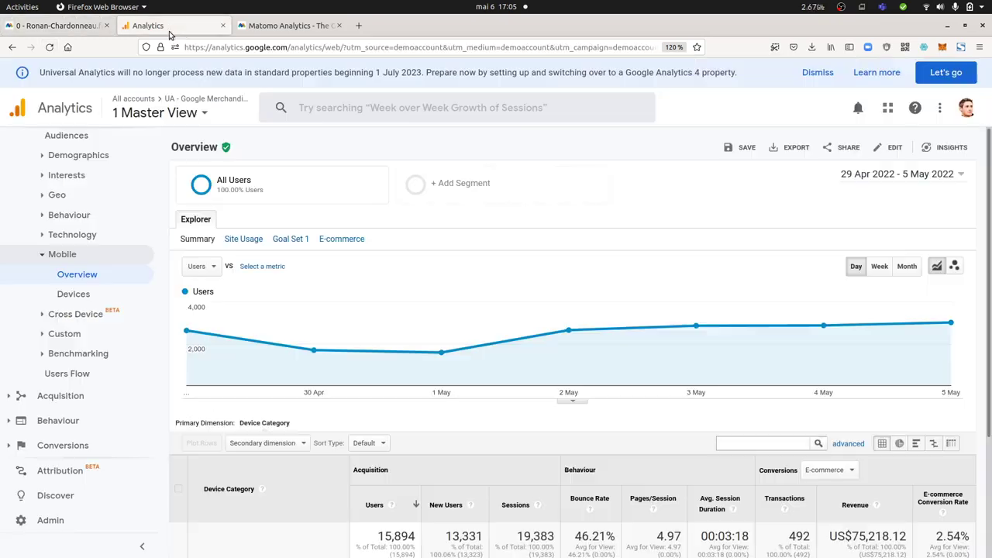
{"action": "left_click", "coordinate": [77, 314]}
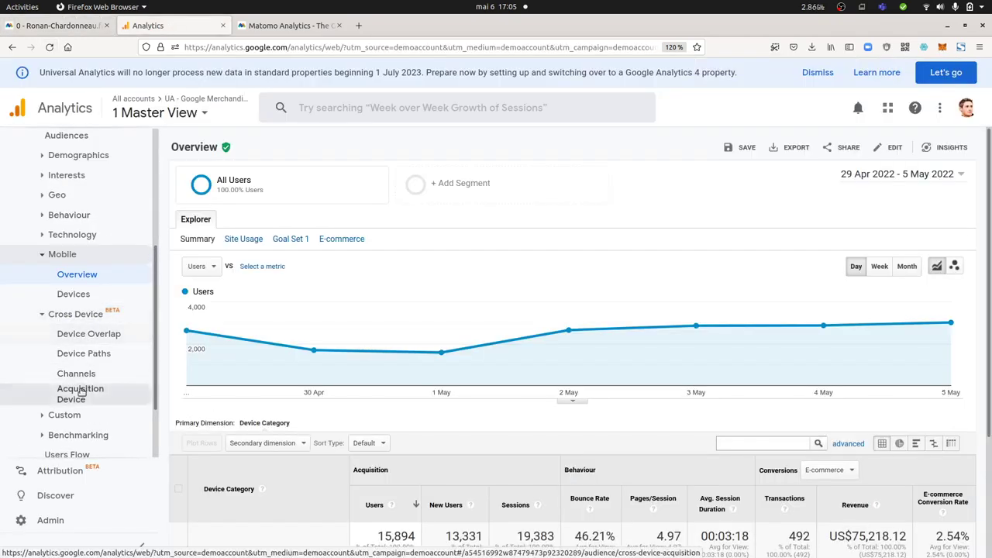
{"action": "left_click", "coordinate": [75, 28]}
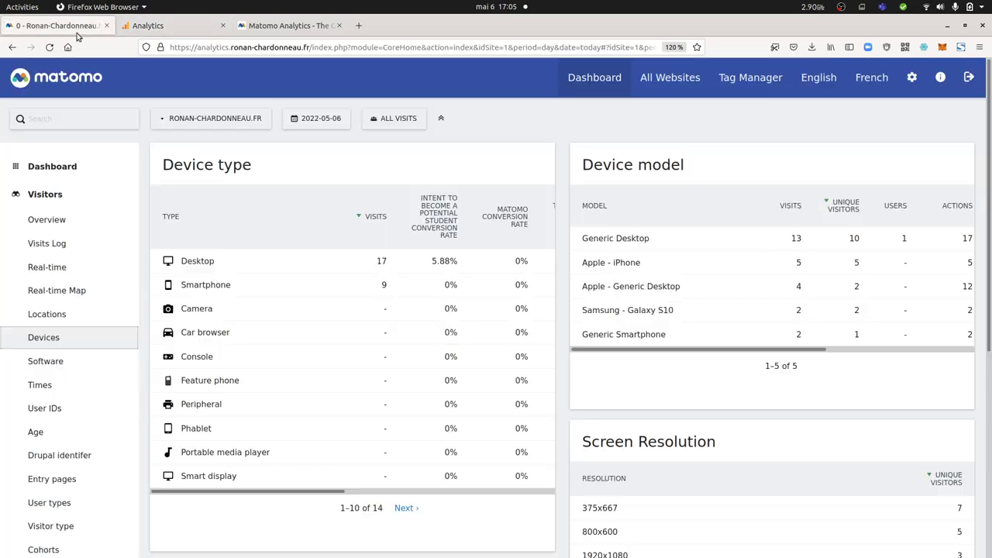
{"action": "left_click", "coordinate": [44, 408]}
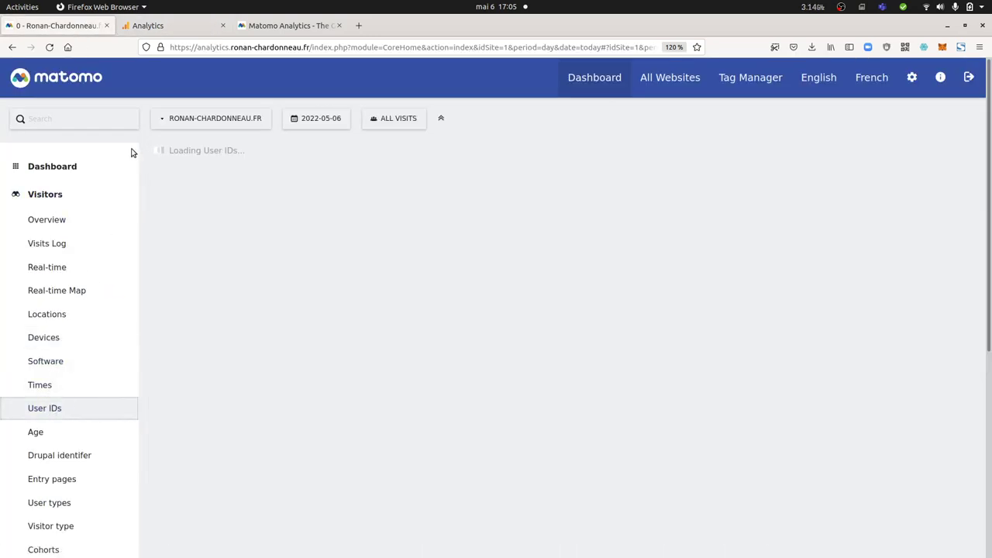
- Switch to Google Analytics, try to open the Device Overlap report, and list the reports in the Custom group
{"action": "left_click", "coordinate": [176, 28]}
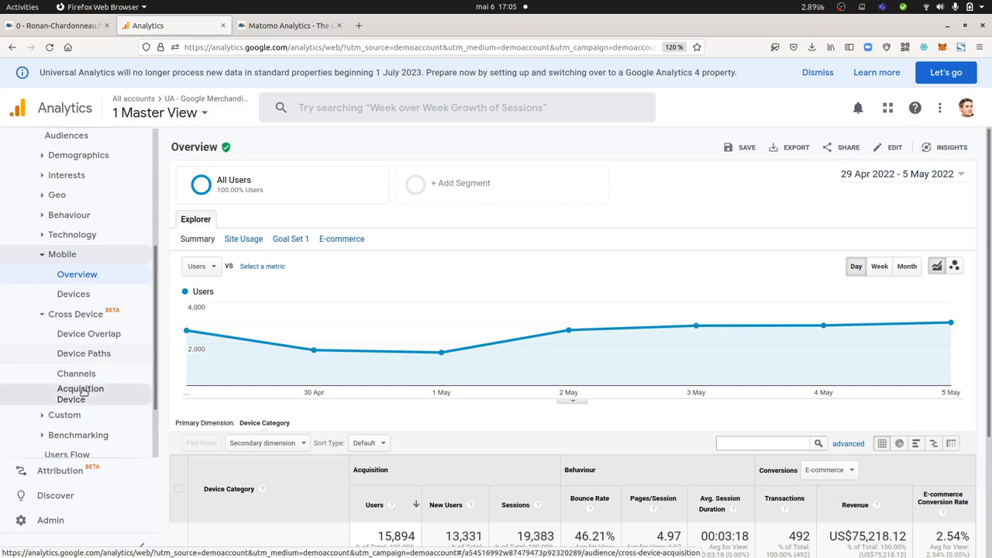
{"action": "left_click", "coordinate": [97, 336]}
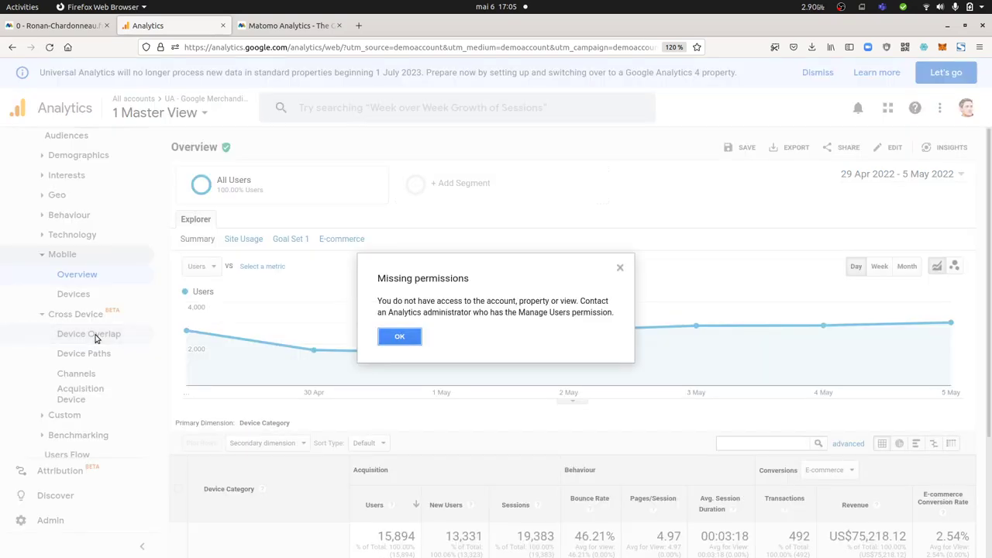
{"action": "left_click", "coordinate": [620, 269]}
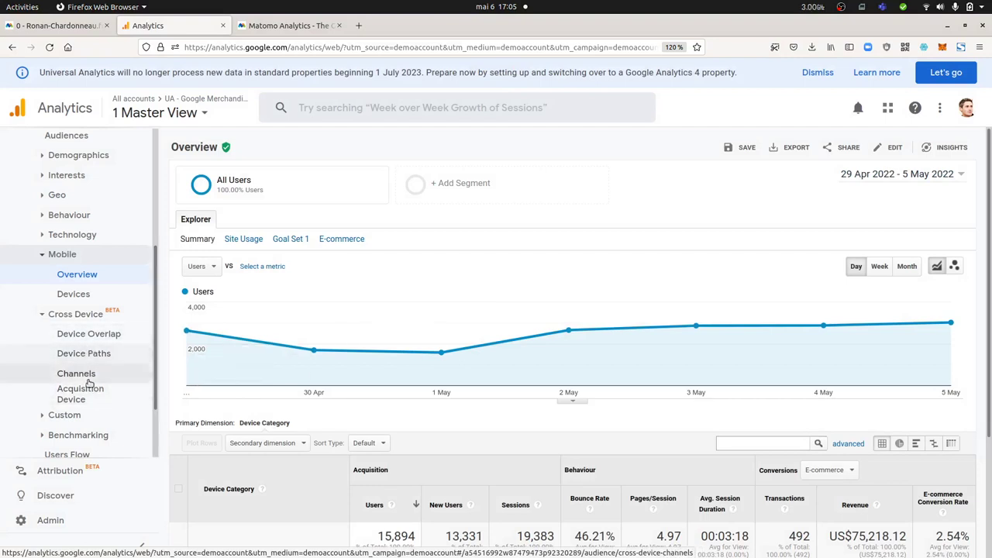
{"action": "left_click", "coordinate": [77, 416]}
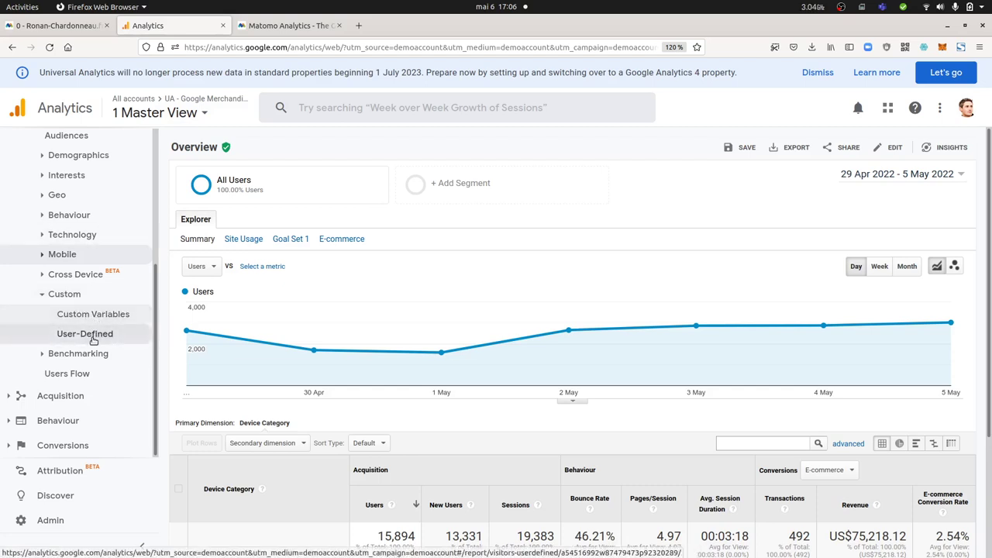
- Return to Matomo and look through the custom dimension reports under Visitors and the Behaviour report list
{"action": "left_click", "coordinate": [61, 28]}
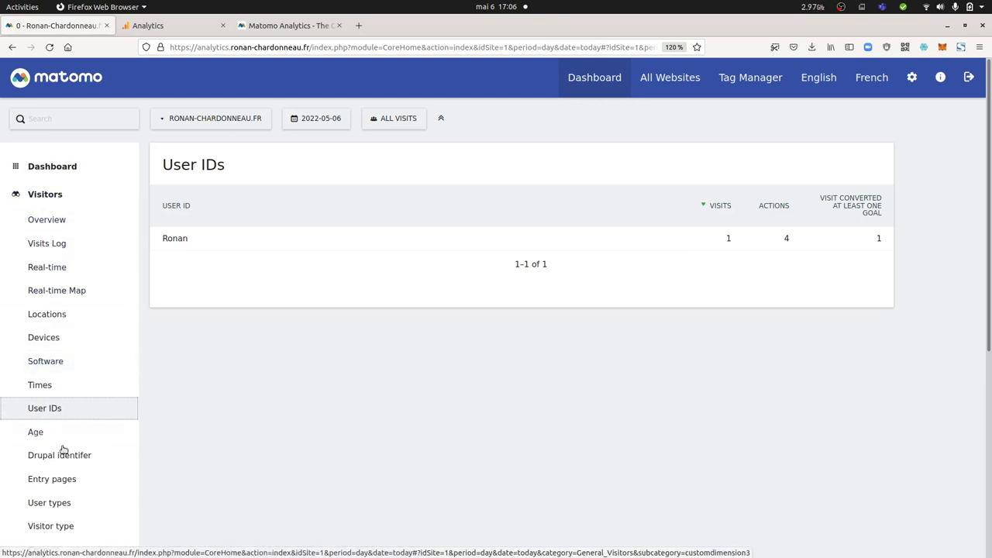
{"action": "scroll", "coordinate": [70, 457], "scroll_direction": "down", "scroll_amount": 1}
{"action": "scroll", "coordinate": [70, 457], "scroll_direction": "down", "scroll_amount": 5}
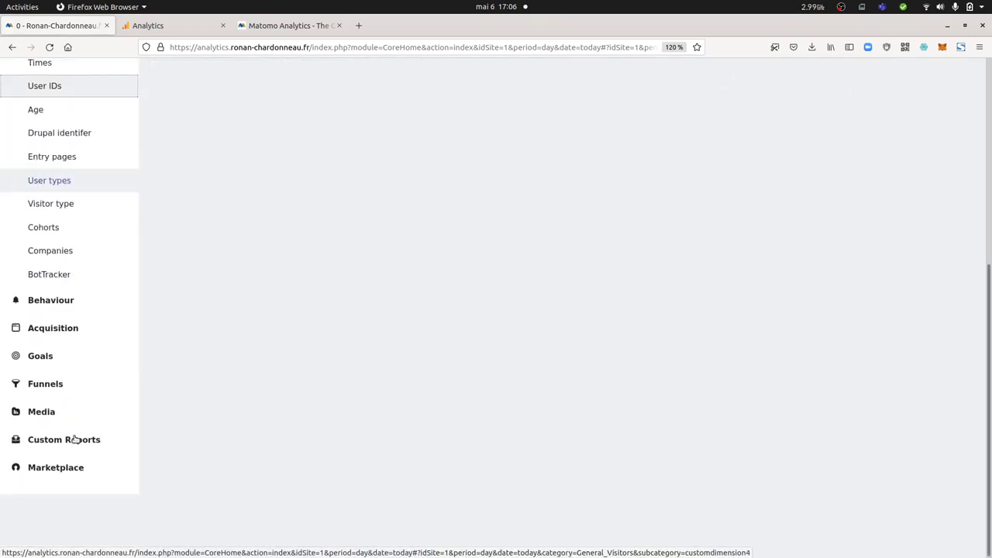
{"action": "left_click", "coordinate": [54, 301]}
{"action": "scroll", "coordinate": [90, 317], "scroll_direction": "up", "scroll_amount": 3}
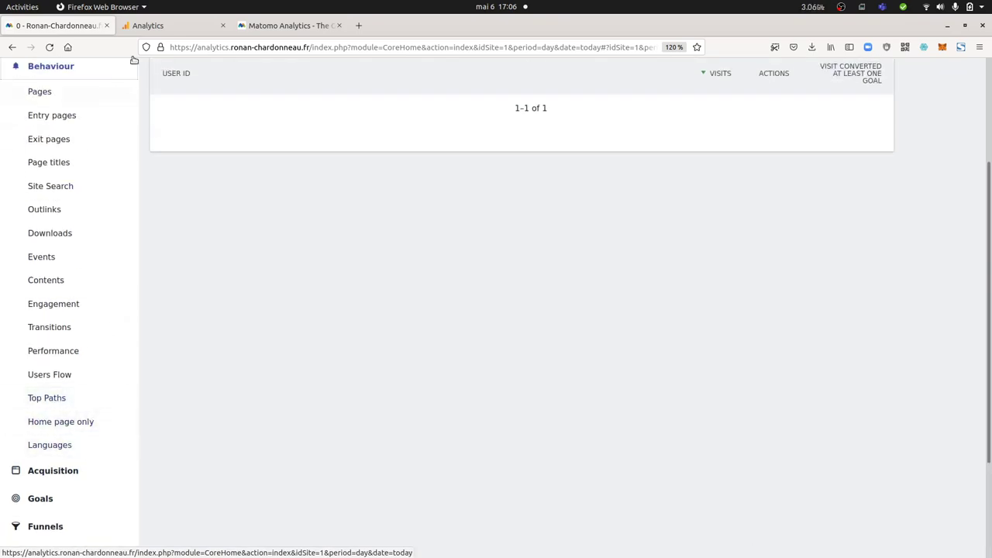
- Switch to Google Analytics, review the Benchmarking group's Channels report, and open its Location report
{"action": "key", "text": "ctrl+Tab"}
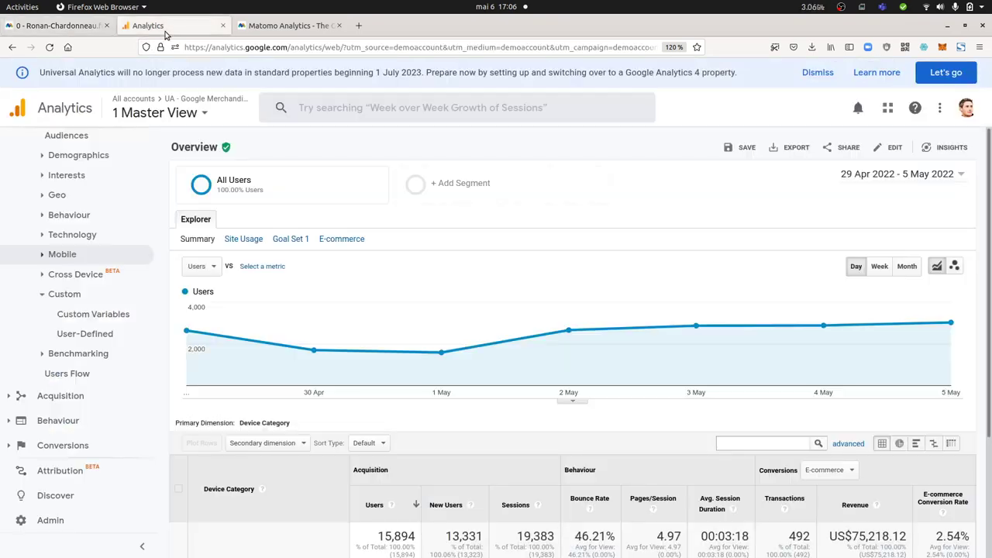
{"action": "left_click", "coordinate": [78, 354]}
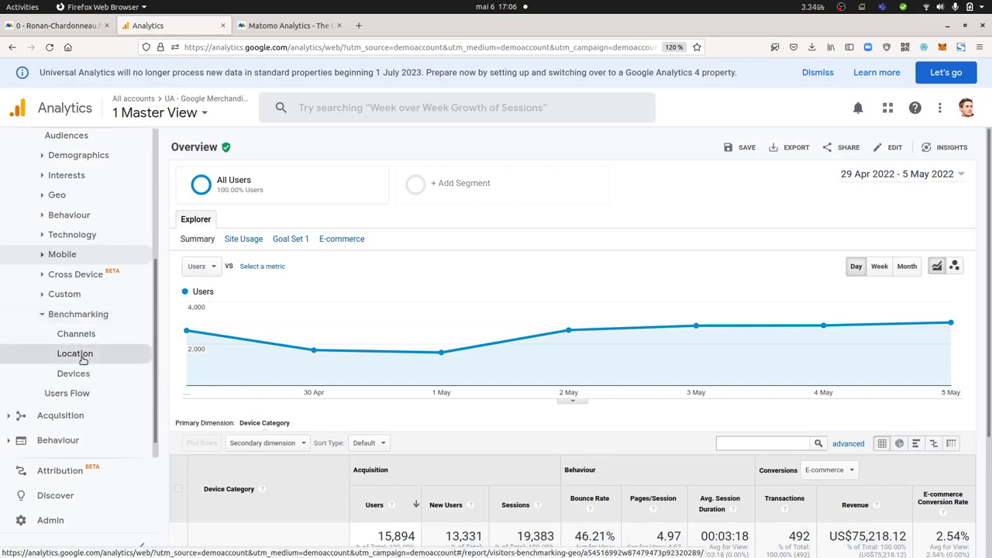
{"action": "left_click", "coordinate": [76, 334]}
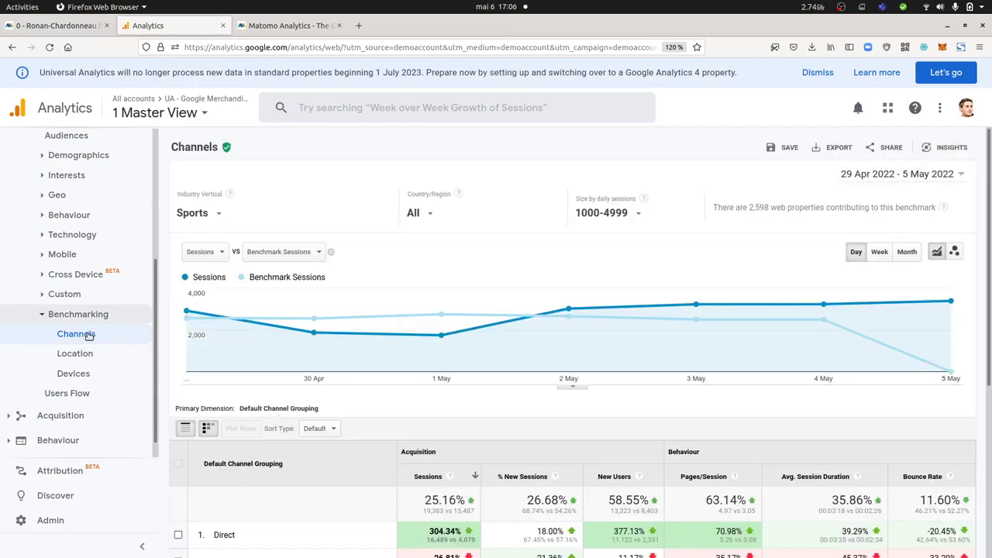
{"action": "scroll", "coordinate": [221, 410], "scroll_direction": "down", "scroll_amount": 5}
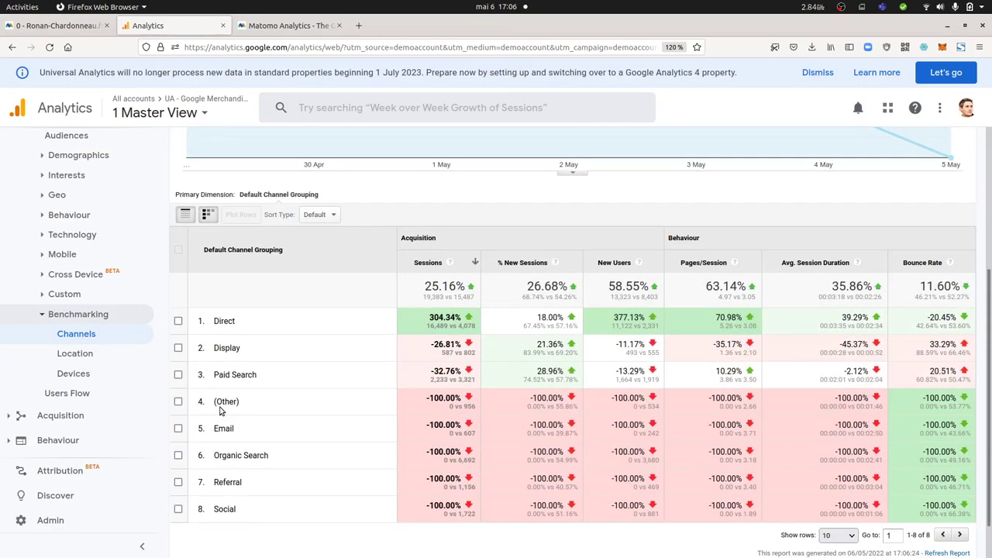
{"action": "left_click", "coordinate": [85, 354]}
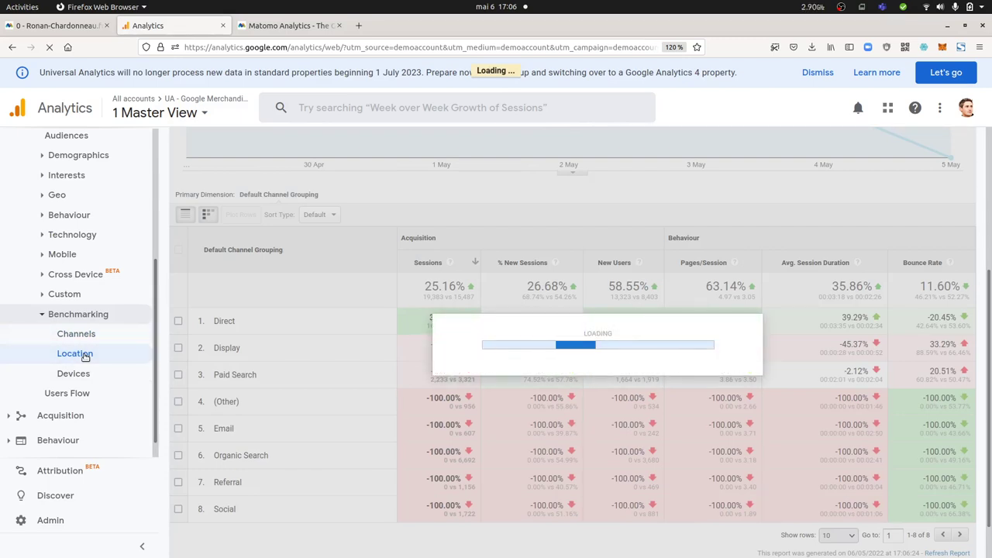
- Review the Benchmarking group's Location report by country and open its Devices report
{"action": "scroll", "coordinate": [244, 448], "scroll_direction": "down", "scroll_amount": 4}
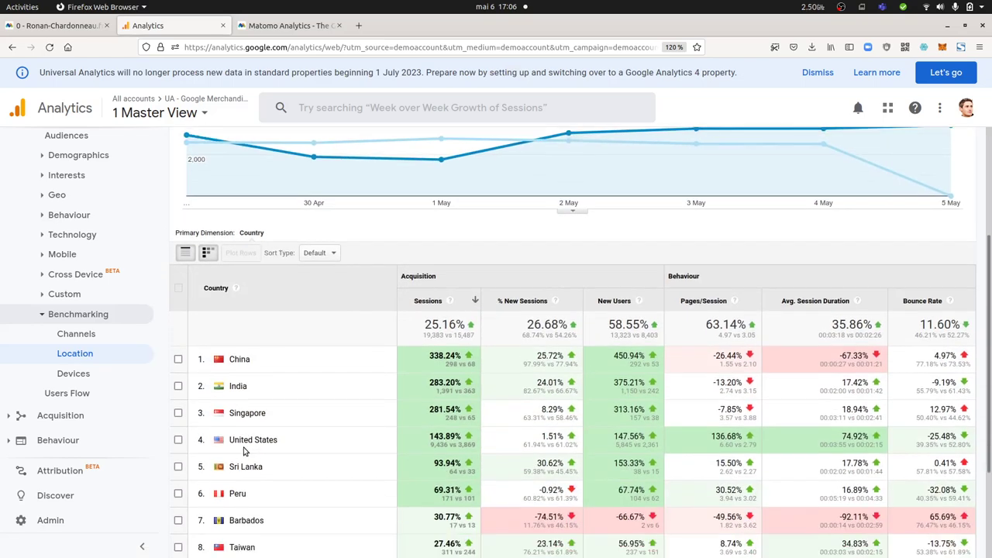
{"action": "scroll", "coordinate": [244, 448], "scroll_direction": "down", "scroll_amount": 3}
{"action": "scroll", "coordinate": [244, 448], "scroll_direction": "up", "scroll_amount": 7}
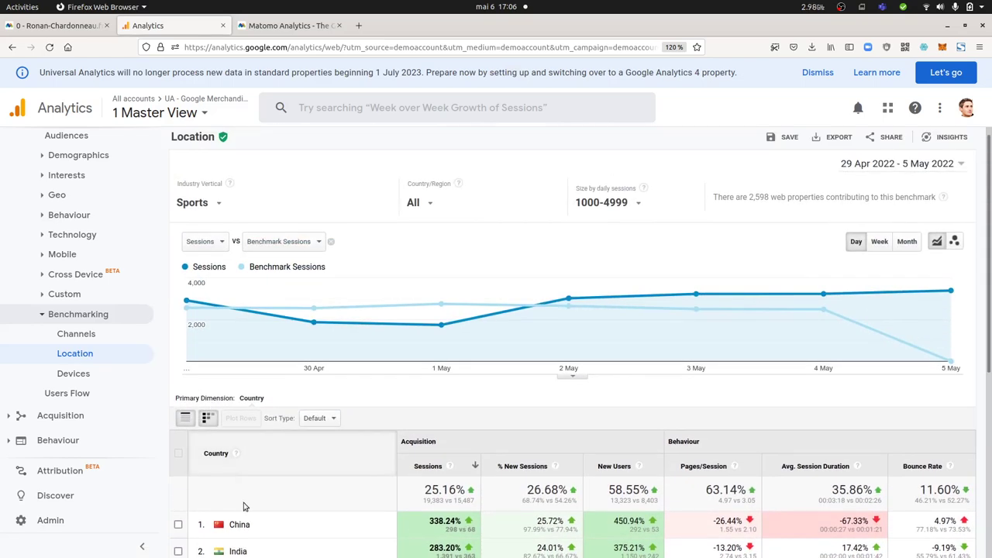
{"action": "scroll", "coordinate": [244, 506], "scroll_direction": "down", "scroll_amount": 5}
{"action": "scroll", "coordinate": [248, 511], "scroll_direction": "up", "scroll_amount": 5}
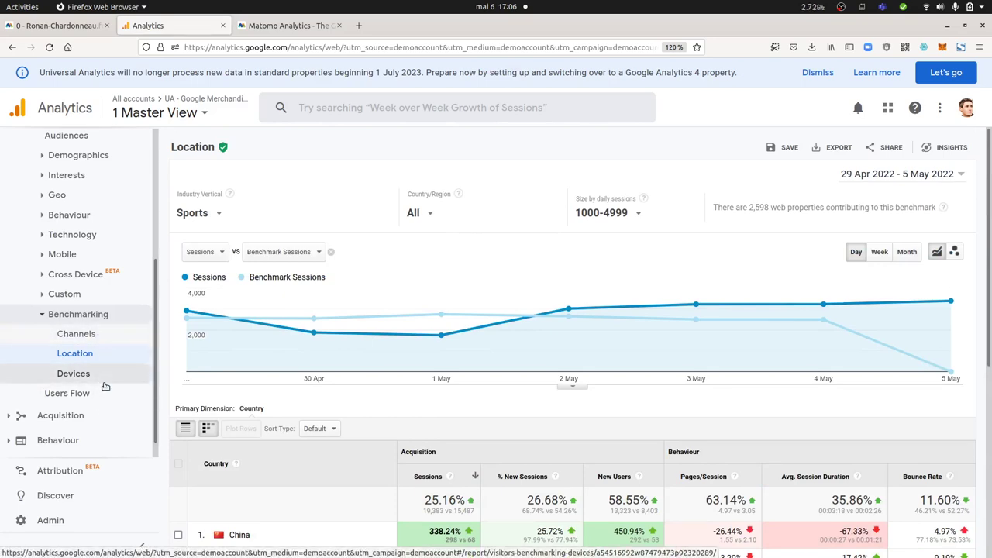
{"action": "scroll", "coordinate": [321, 496], "scroll_direction": "down", "scroll_amount": 3}
{"action": "scroll", "coordinate": [321, 493], "scroll_direction": "up", "scroll_amount": 3}
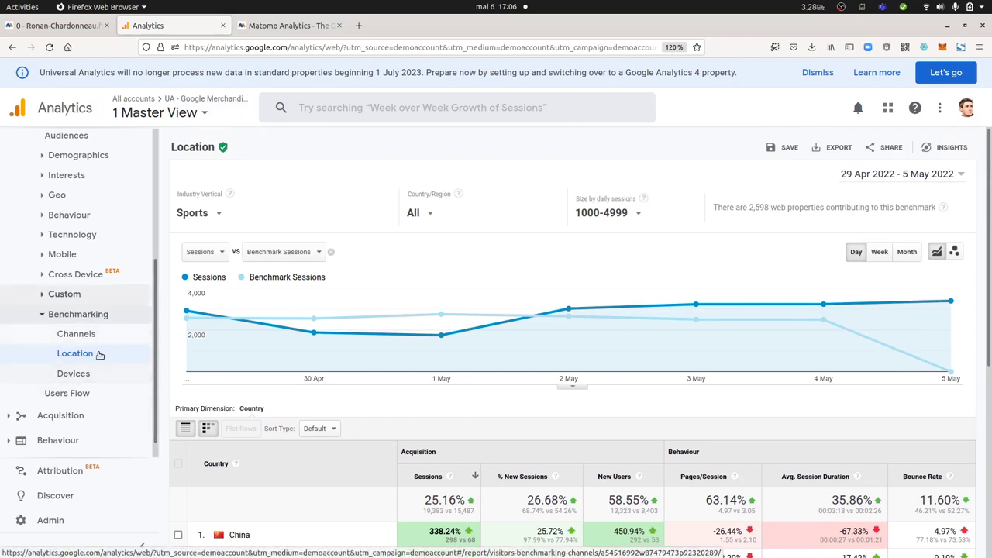
{"action": "left_click", "coordinate": [73, 374]}
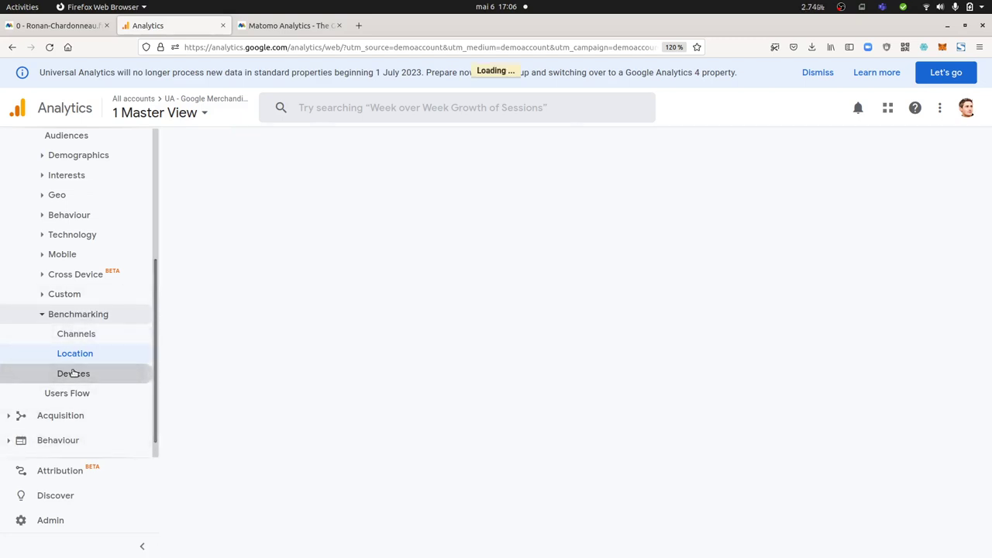
- Switch to Matomo, open the Pages report under Behaviour, and display it as Insights
{"action": "left_click", "coordinate": [49, 30]}
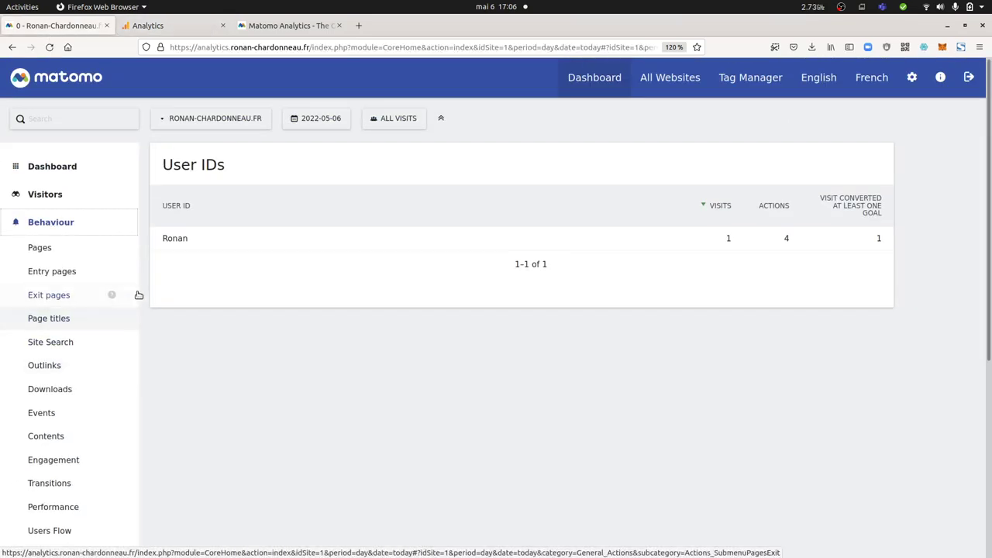
{"action": "left_click", "coordinate": [73, 253]}
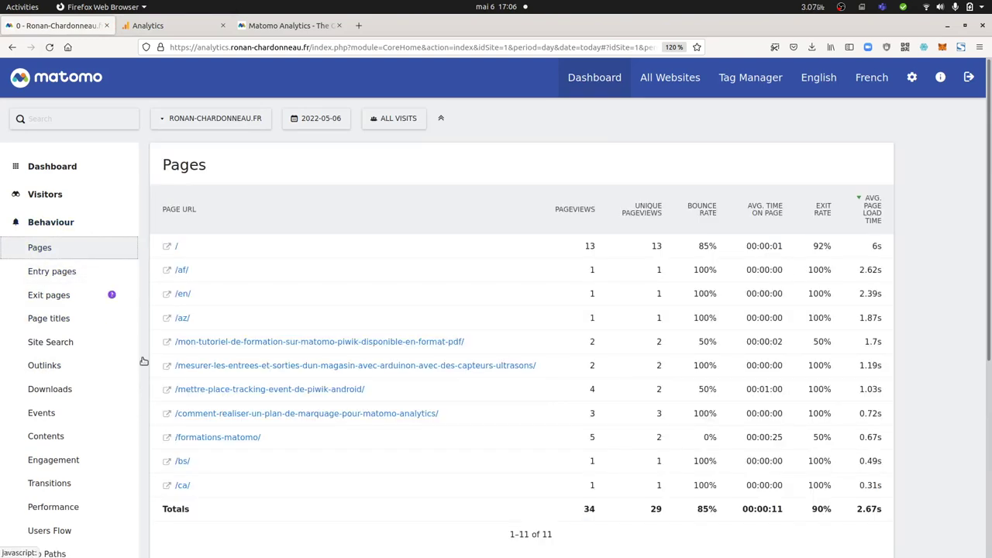
{"action": "scroll", "coordinate": [219, 447], "scroll_direction": "down", "scroll_amount": 3}
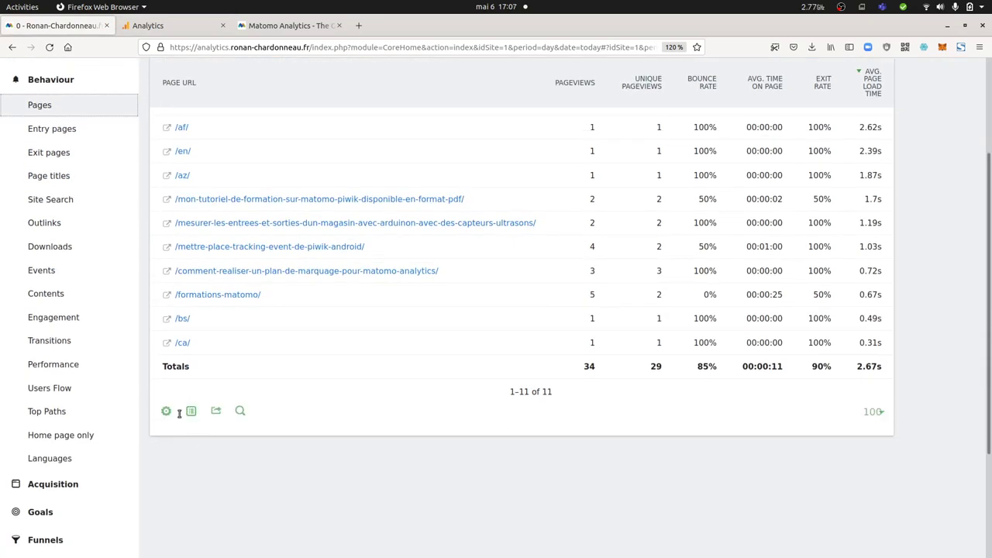
{"action": "left_click", "coordinate": [191, 413]}
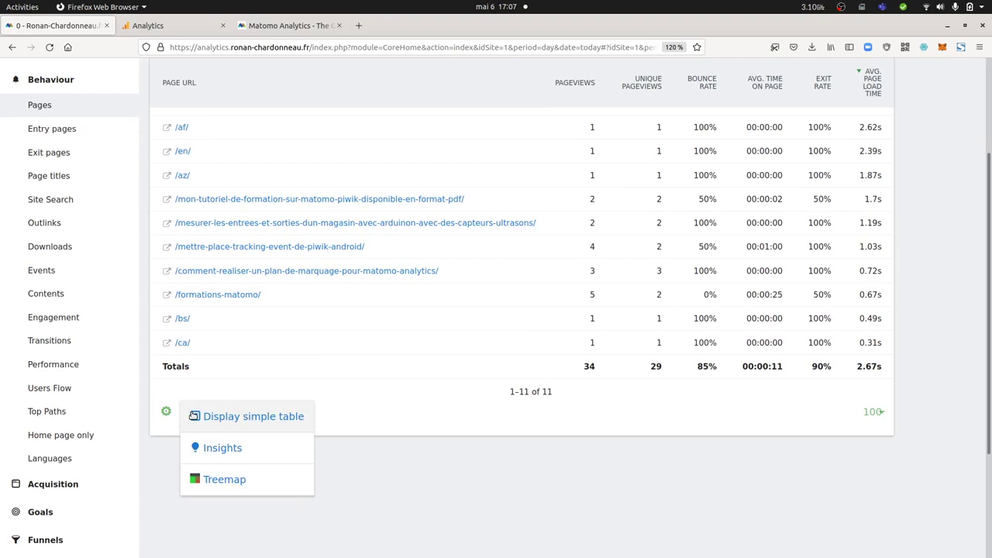
{"action": "left_click", "coordinate": [228, 456]}
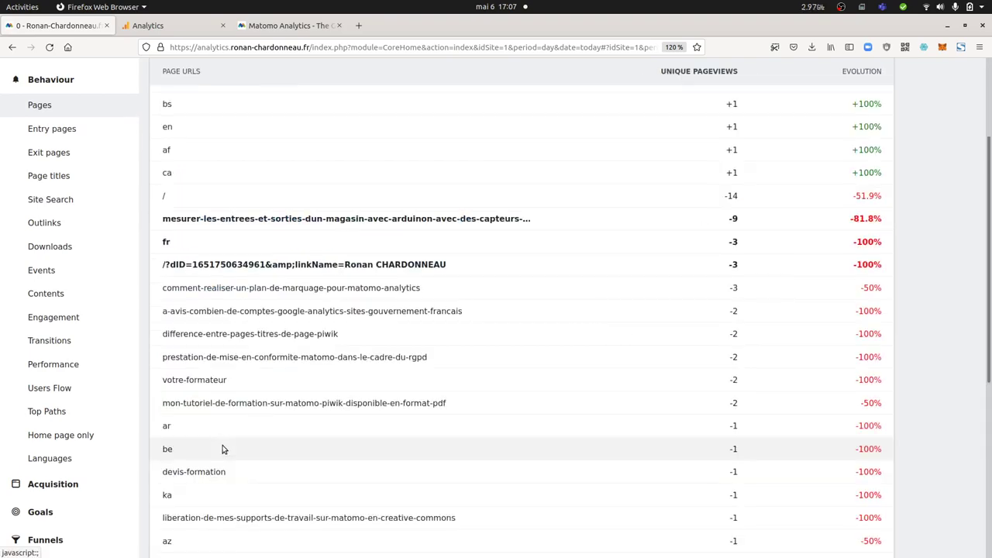
{"action": "scroll", "coordinate": [222, 450], "scroll_direction": "up", "scroll_amount": 3}
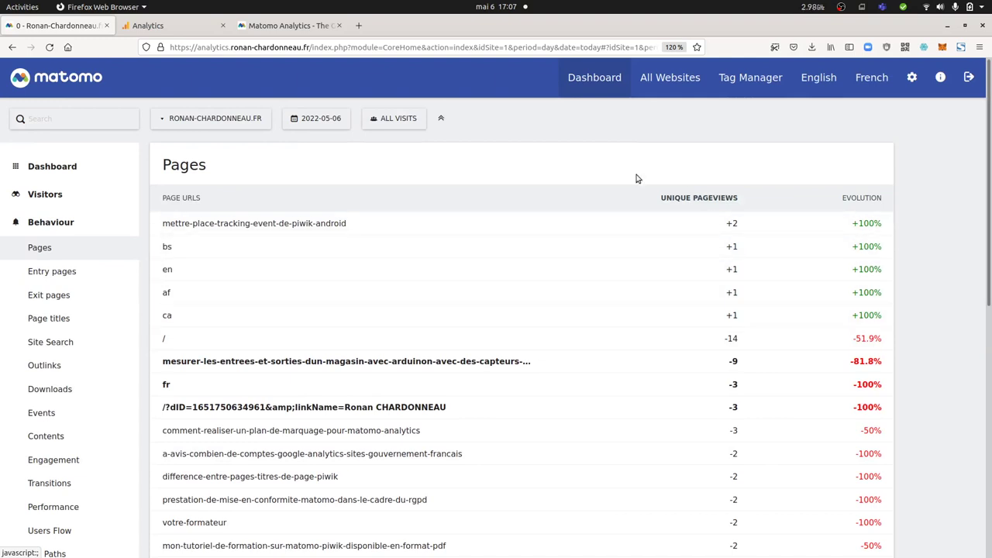
- Open the Users Flow report in Google Analytics, then open and examine Matomo's Users Flow report under Behaviour
{"action": "left_click", "coordinate": [174, 26]}
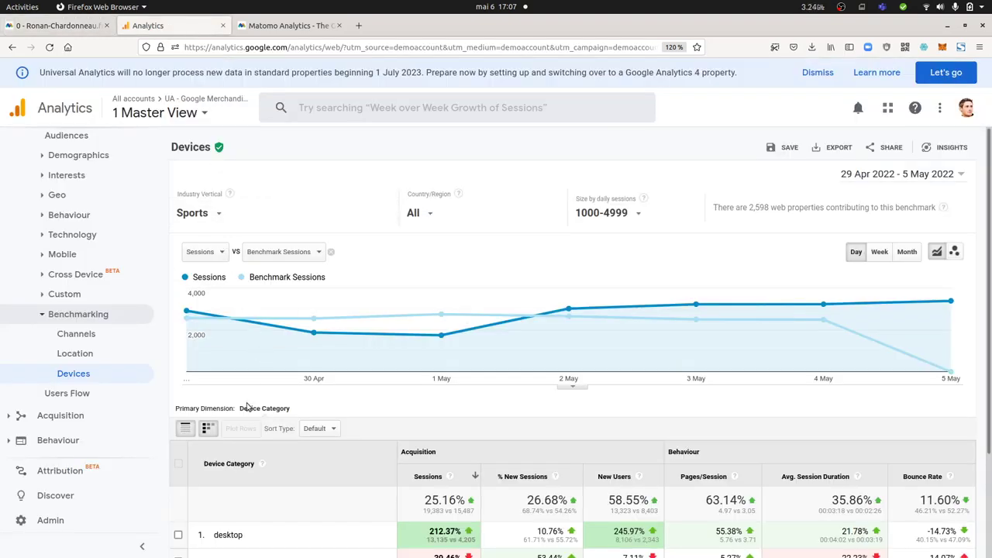
{"action": "left_click", "coordinate": [87, 403]}
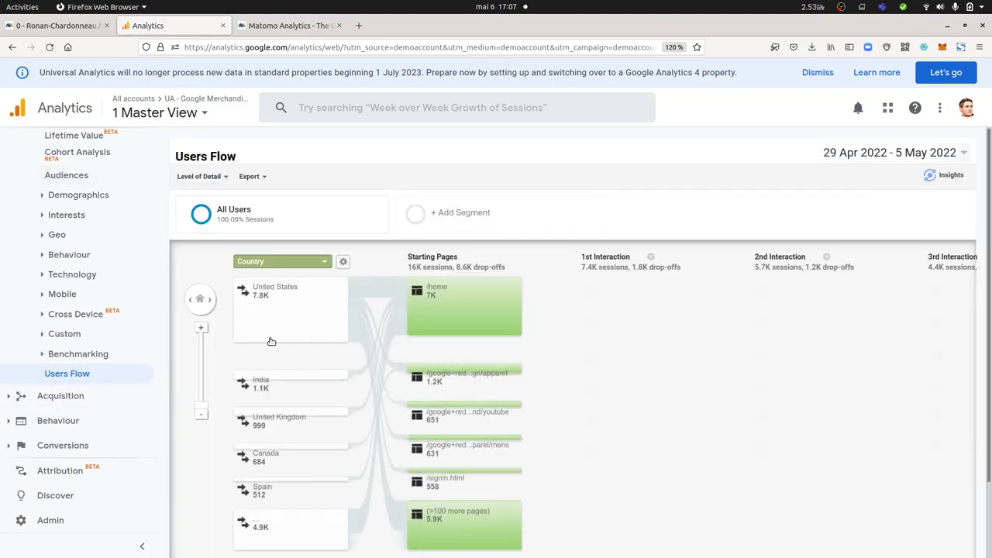
{"action": "left_click", "coordinate": [58, 28]}
{"action": "scroll", "coordinate": [81, 304], "scroll_direction": "down", "scroll_amount": 5}
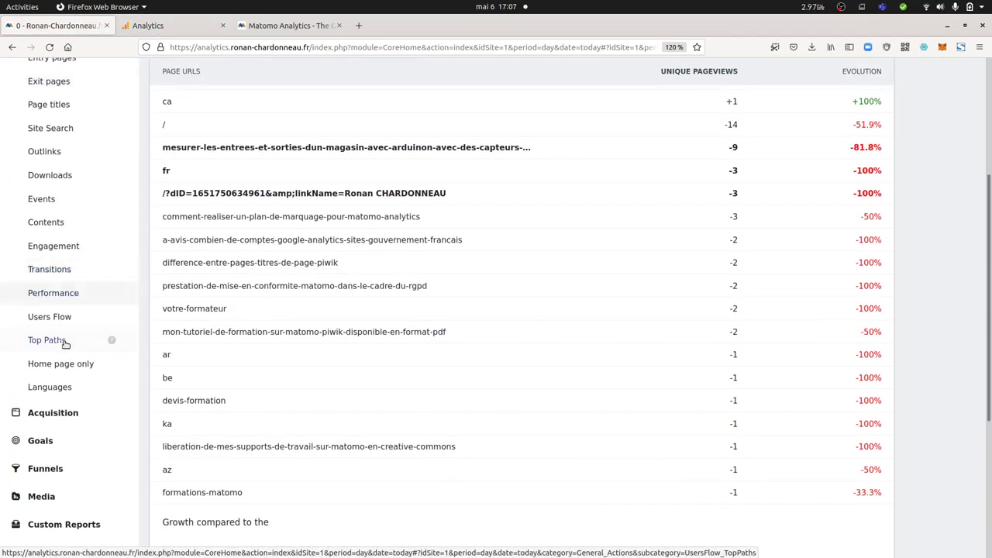
{"action": "left_click", "coordinate": [58, 316]}
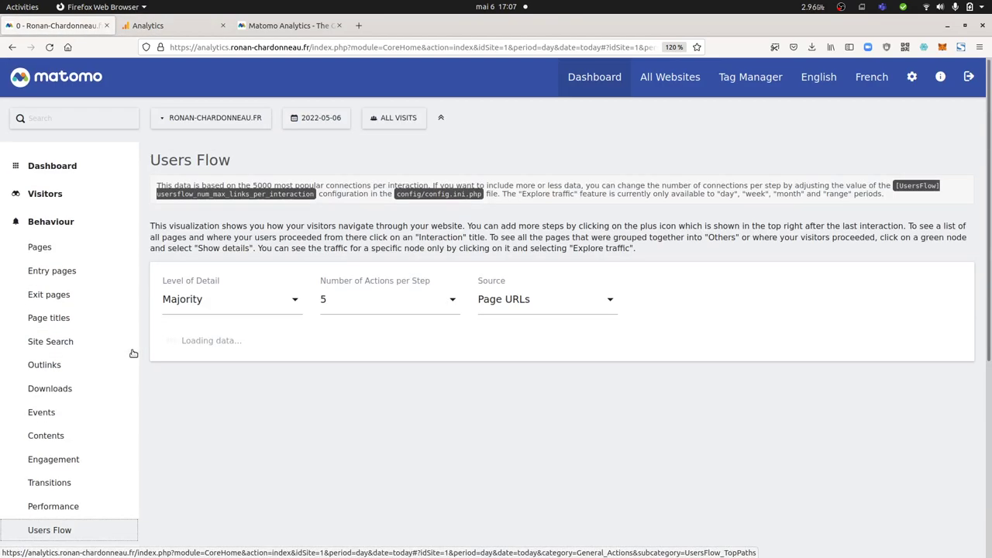
{"action": "scroll", "coordinate": [258, 328], "scroll_direction": "down", "scroll_amount": 2}
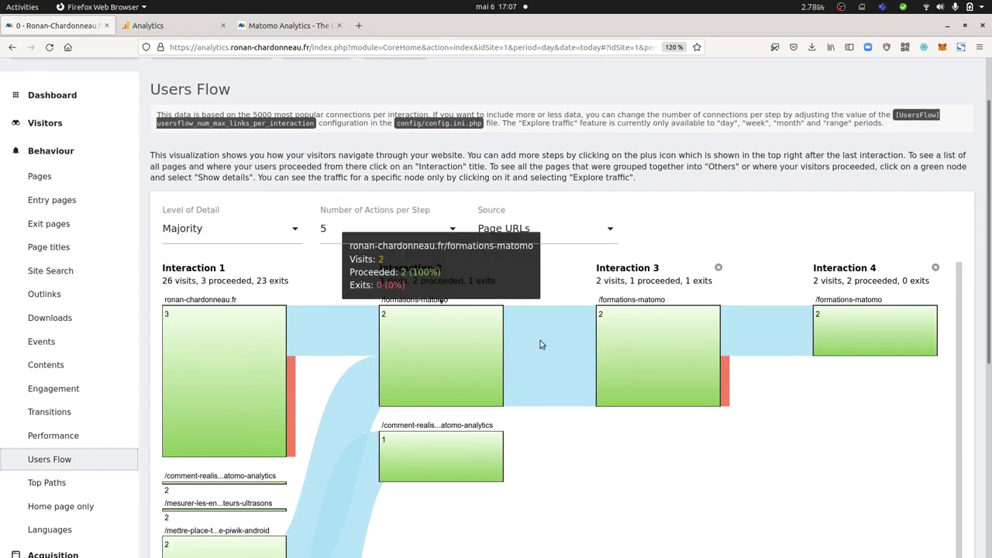
{"action": "scroll", "coordinate": [311, 418], "scroll_direction": "up", "scroll_amount": 2}
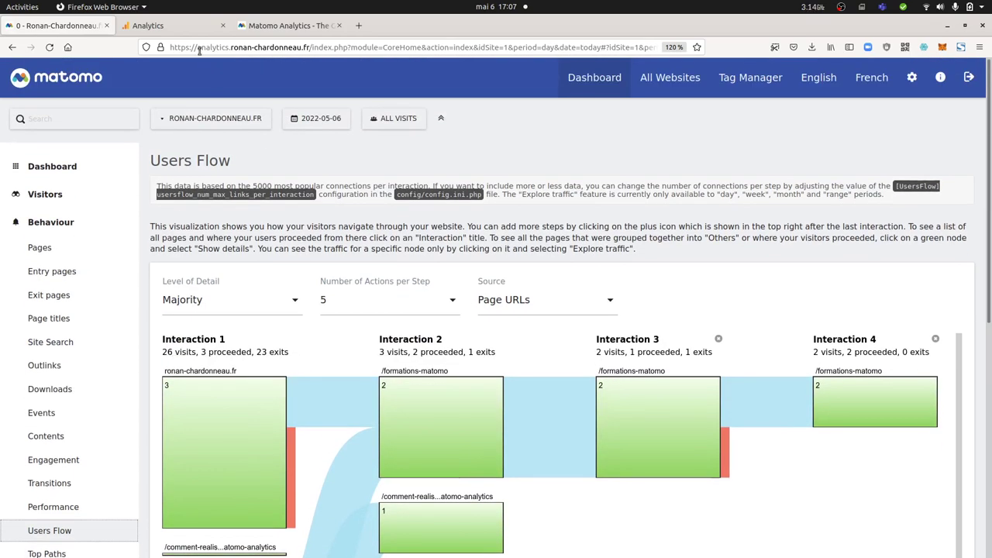
- Compare the Users Flow starting dimension in Google Analytics with the Source options of Matomo's Users Flow report
{"action": "left_click", "coordinate": [181, 26]}
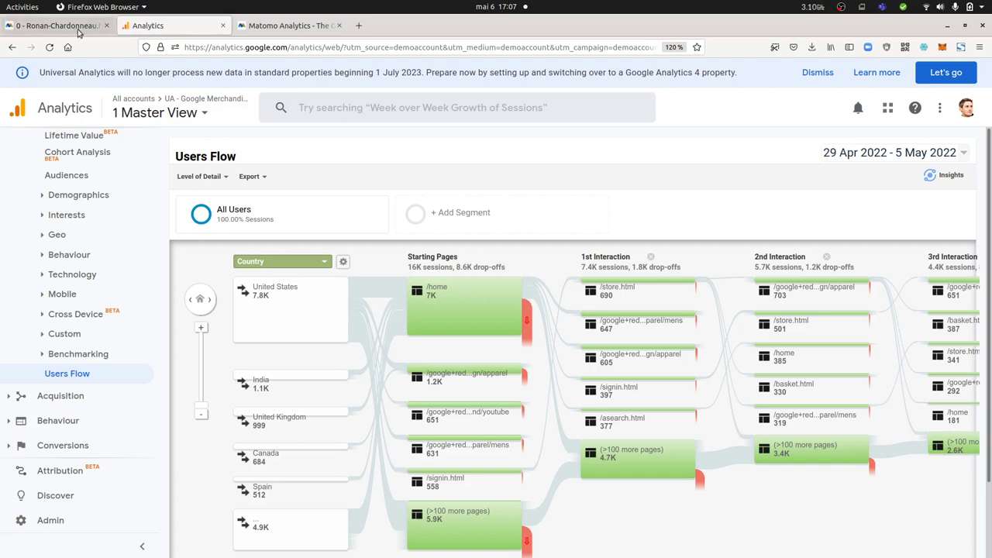
{"action": "left_click", "coordinate": [295, 263]}
{"action": "left_click", "coordinate": [187, 259]}
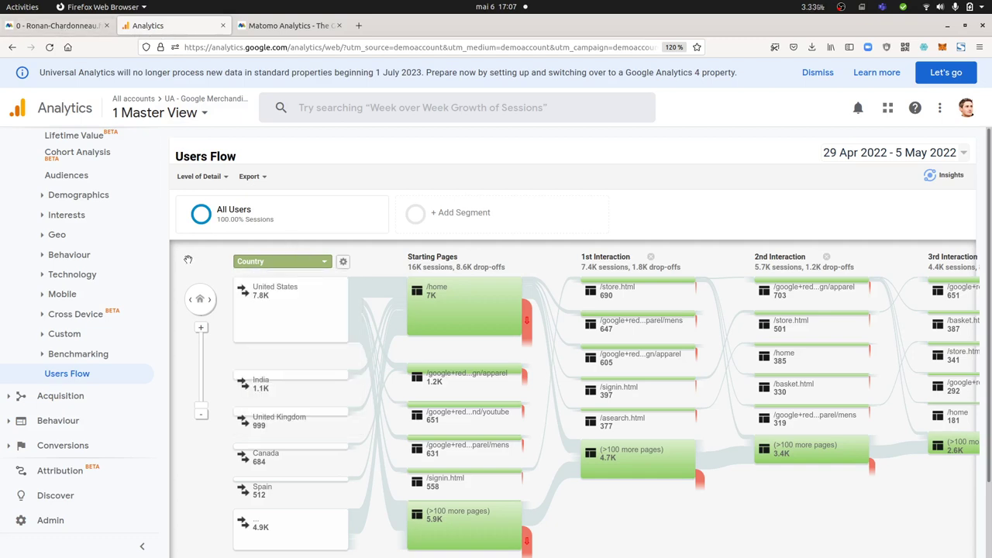
{"action": "left_click", "coordinate": [66, 30]}
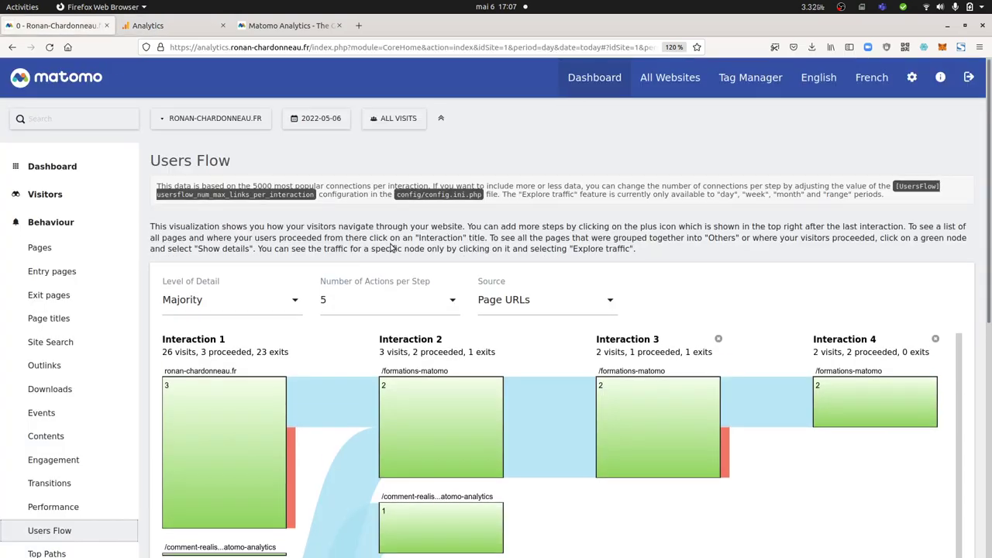
{"action": "left_click", "coordinate": [514, 299]}
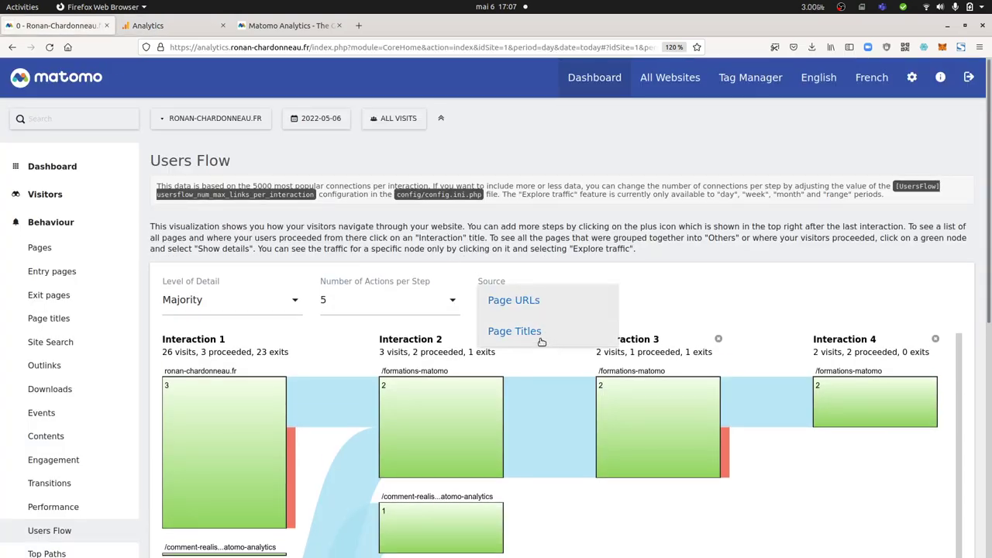
{"action": "left_click", "coordinate": [344, 248]}
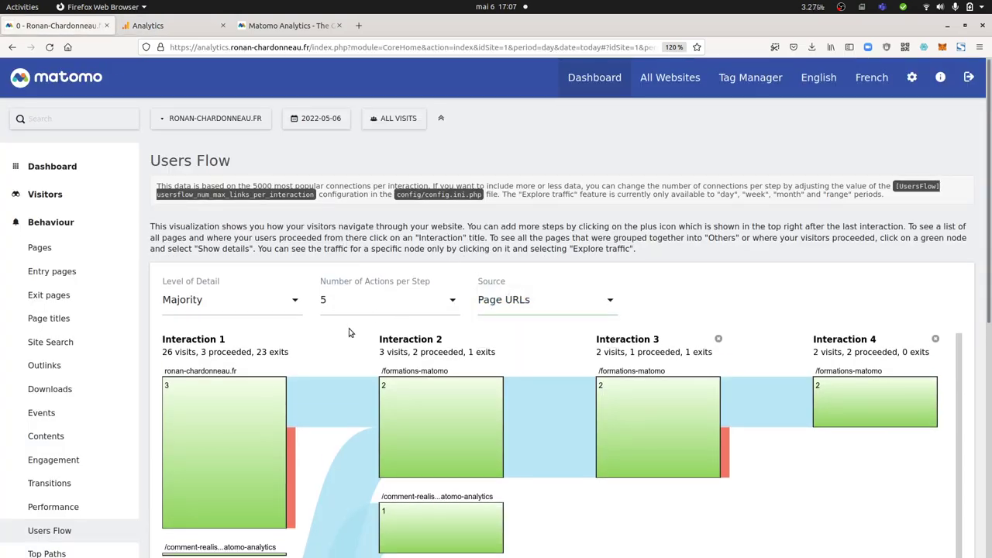
- Switch to Google Analytics and open the Overview report in the Acquisition group
{"action": "left_click", "coordinate": [172, 30]}
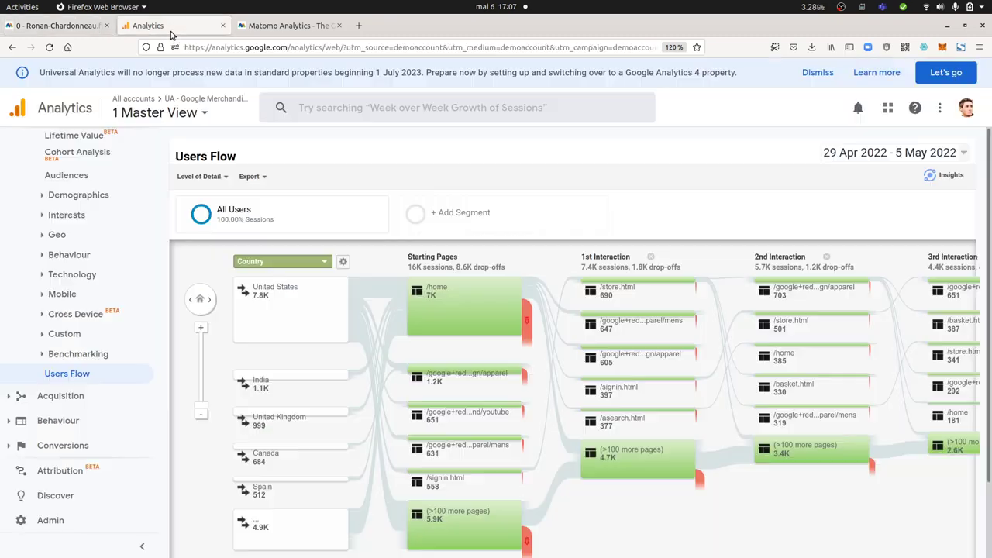
{"action": "left_click", "coordinate": [77, 396]}
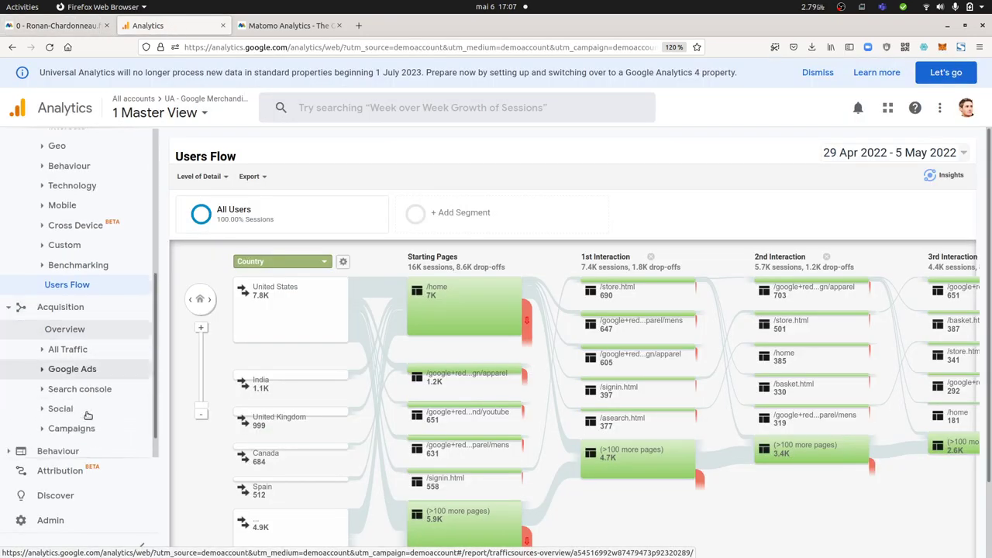
{"action": "left_click", "coordinate": [93, 301]}
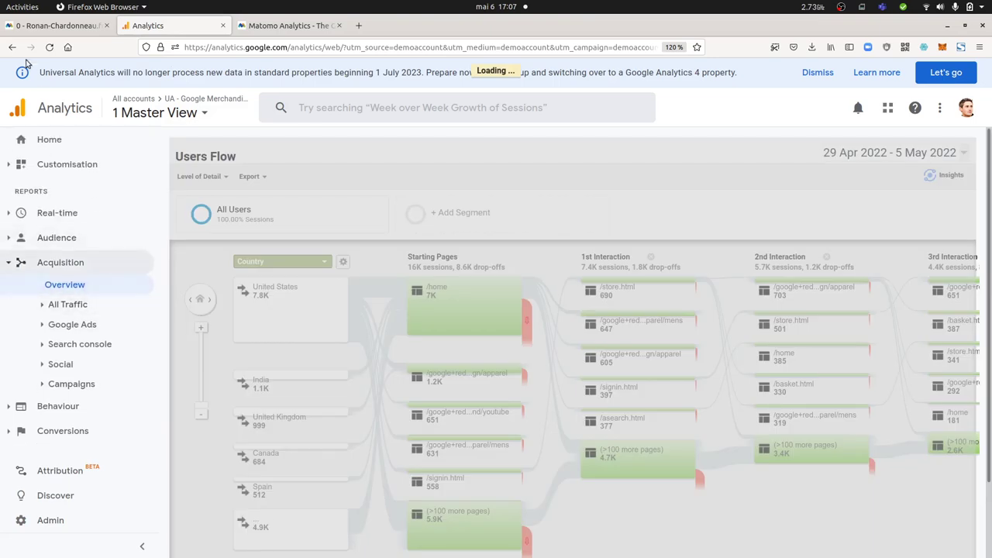
- Return to Matomo and look through the reports listed in the Acquisition group
{"action": "left_click", "coordinate": [53, 26]}
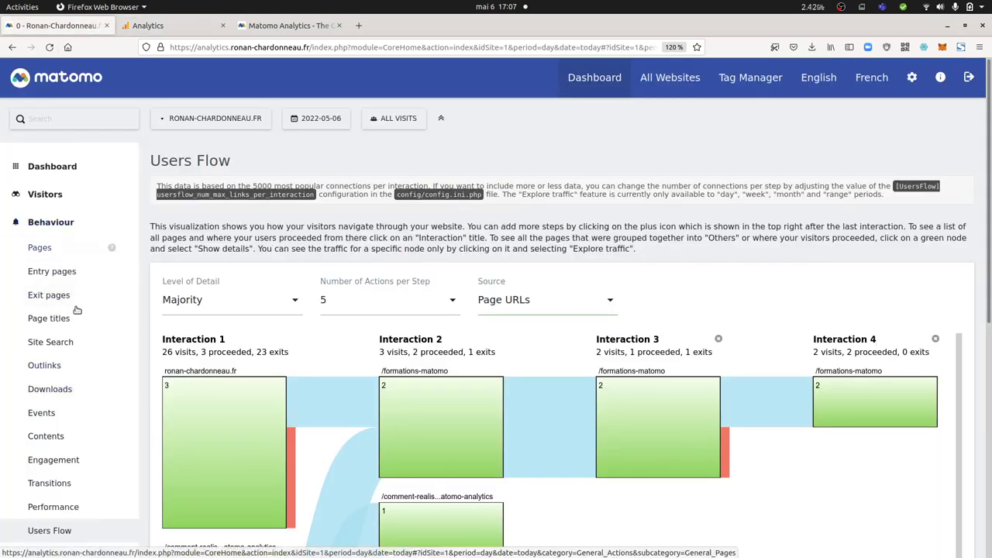
{"action": "scroll", "coordinate": [76, 347], "scroll_direction": "down", "scroll_amount": 6}
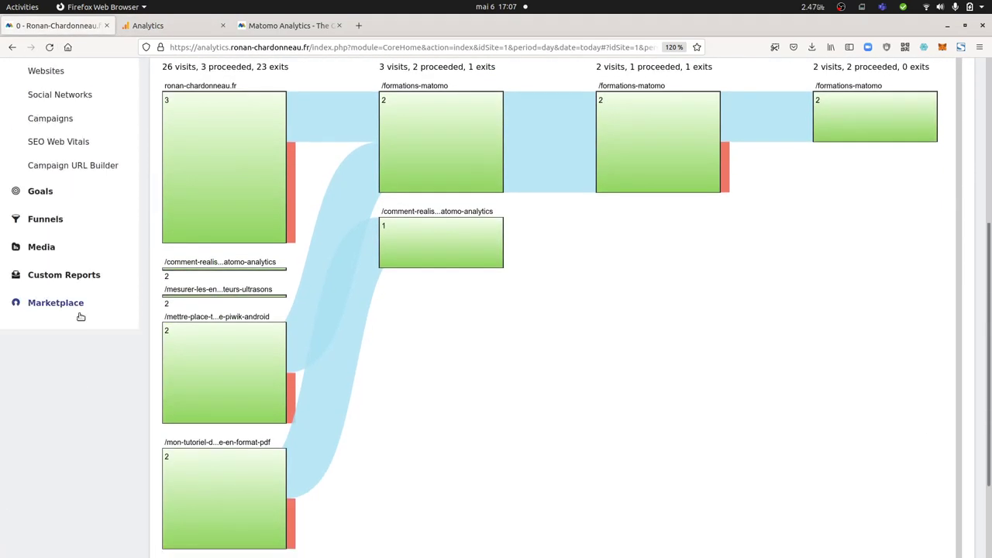
{"action": "scroll", "coordinate": [80, 317], "scroll_direction": "up", "scroll_amount": 3}
{"action": "left_click", "coordinate": [59, 135]}
- Switch back to Google Analytics and review the Acquisition Overview report
{"action": "left_click", "coordinate": [148, 27]}
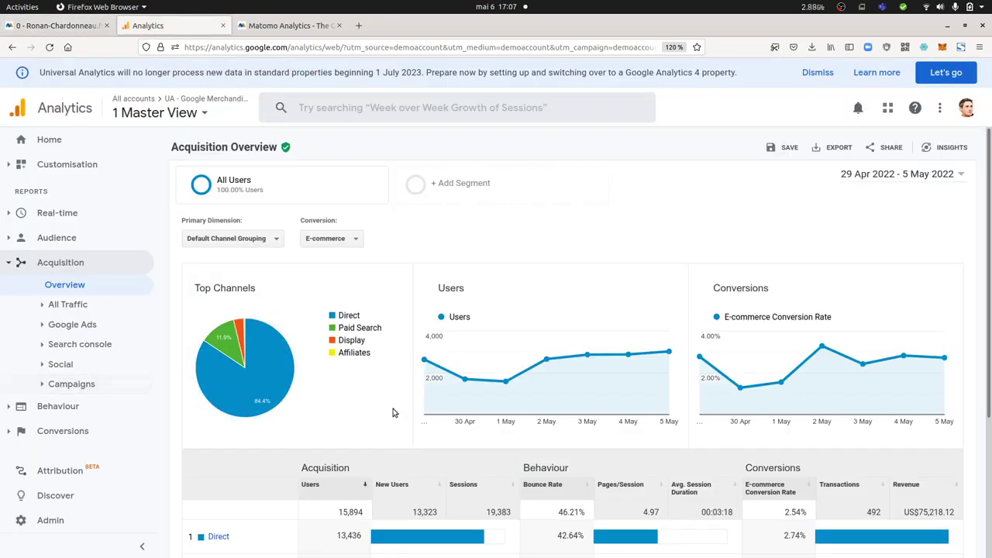
{"action": "scroll", "coordinate": [394, 412], "scroll_direction": "down", "scroll_amount": 3}
{"action": "scroll", "coordinate": [394, 412], "scroll_direction": "up", "scroll_amount": 3}
- Open the Source/Medium report under All Traffic and examine its table of traffic sources
{"action": "left_click", "coordinate": [81, 304]}
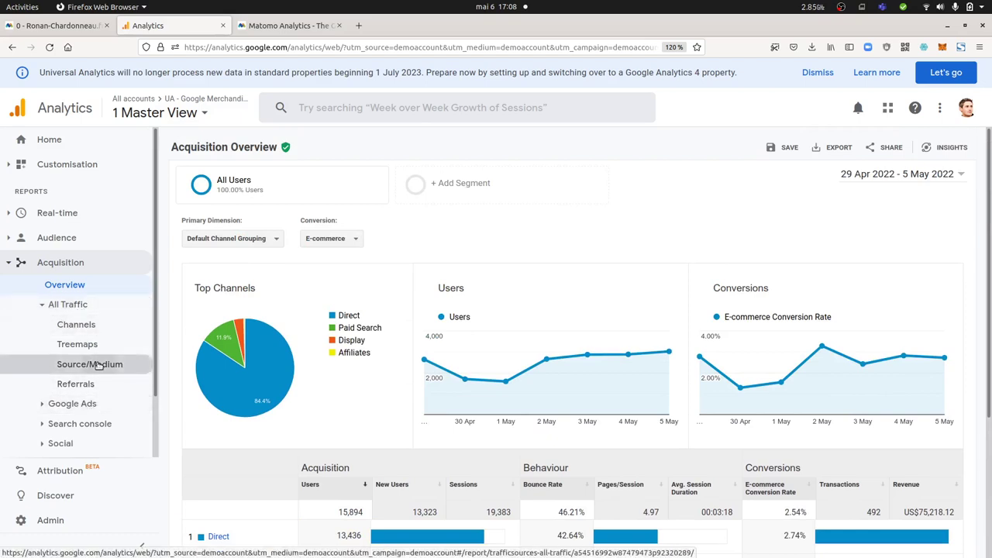
{"action": "left_click", "coordinate": [96, 365]}
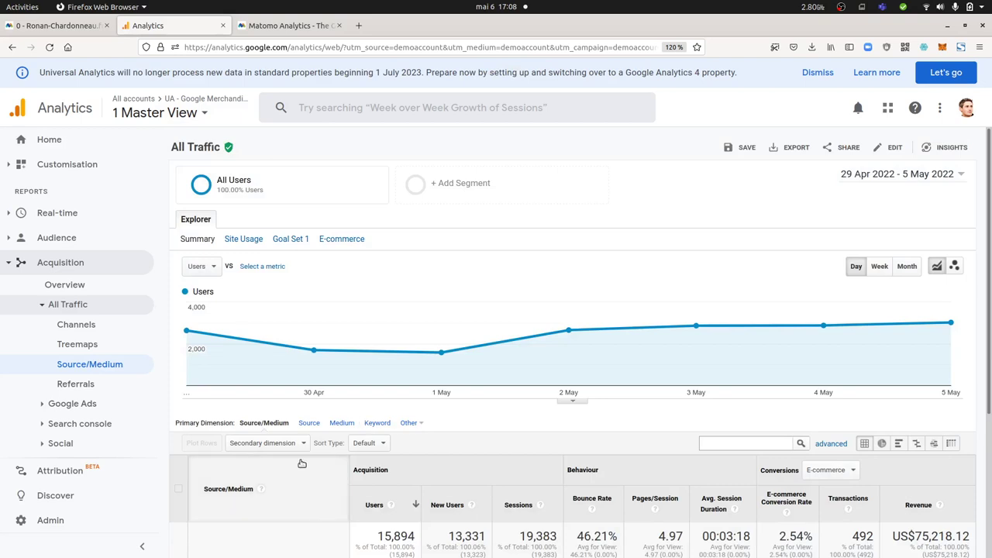
{"action": "scroll", "coordinate": [255, 500], "scroll_direction": "down", "scroll_amount": 2}
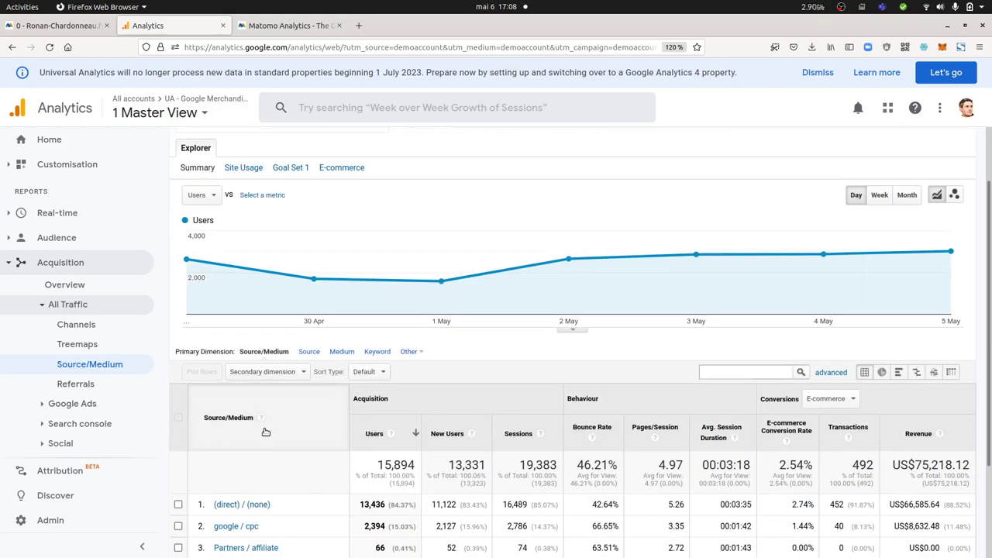
{"action": "scroll", "coordinate": [206, 476], "scroll_direction": "down", "scroll_amount": 3}
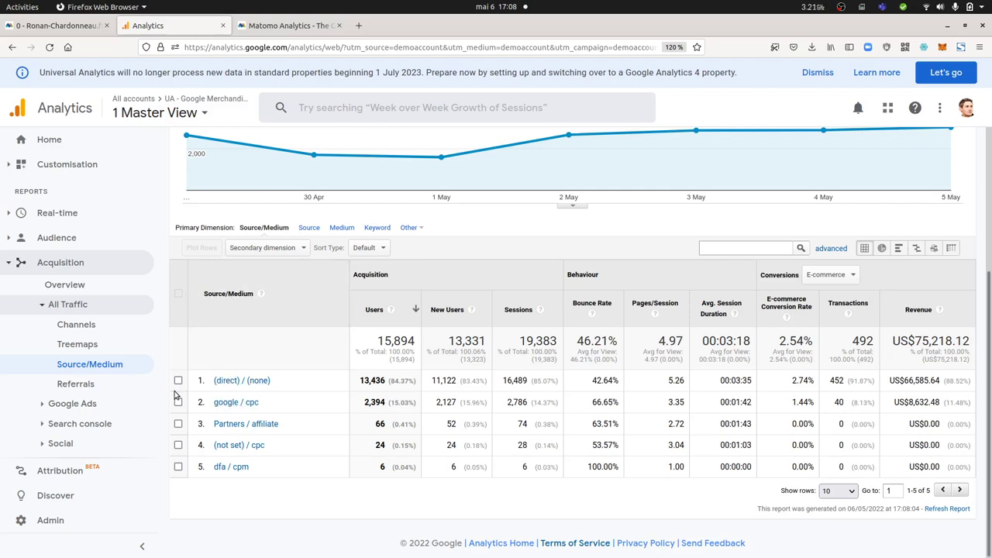
- Open the Treemaps report under All Traffic and review its chart and channel table
{"action": "left_click", "coordinate": [89, 345]}
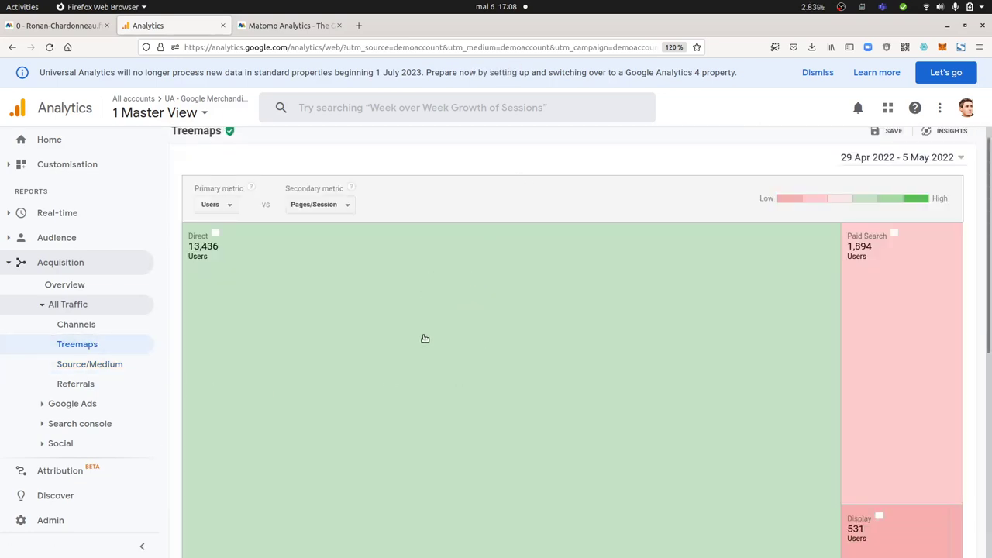
{"action": "scroll", "coordinate": [684, 357], "scroll_direction": "down", "scroll_amount": 5}
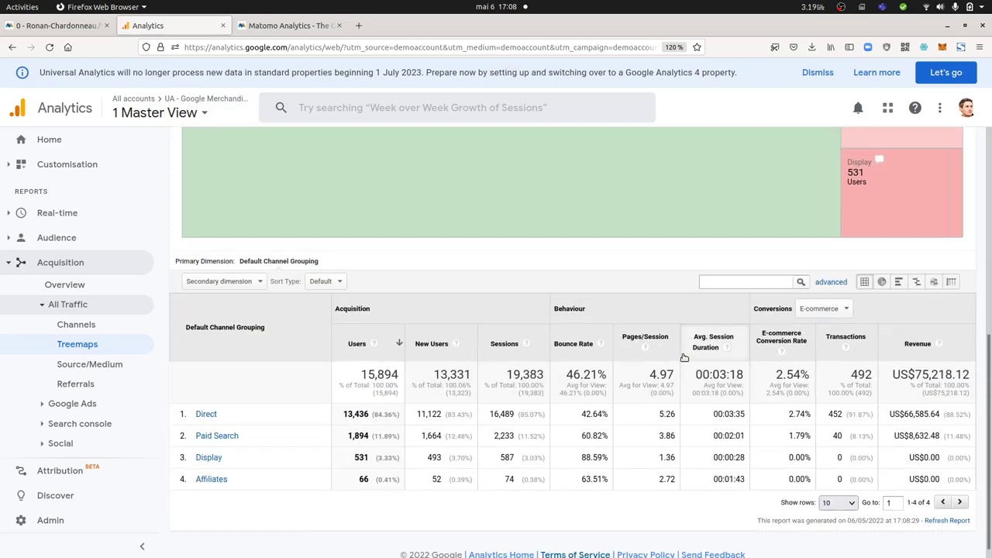
{"action": "scroll", "coordinate": [684, 359], "scroll_direction": "up", "scroll_amount": 5}
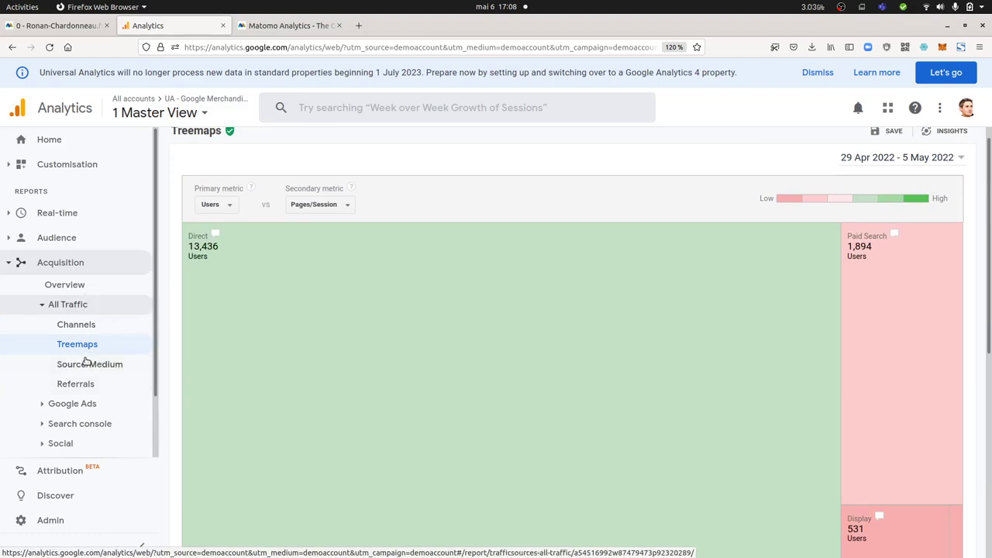
- Open the Channels report under All Traffic and compare it with Matomo's All Channels report
{"action": "left_click", "coordinate": [100, 325]}
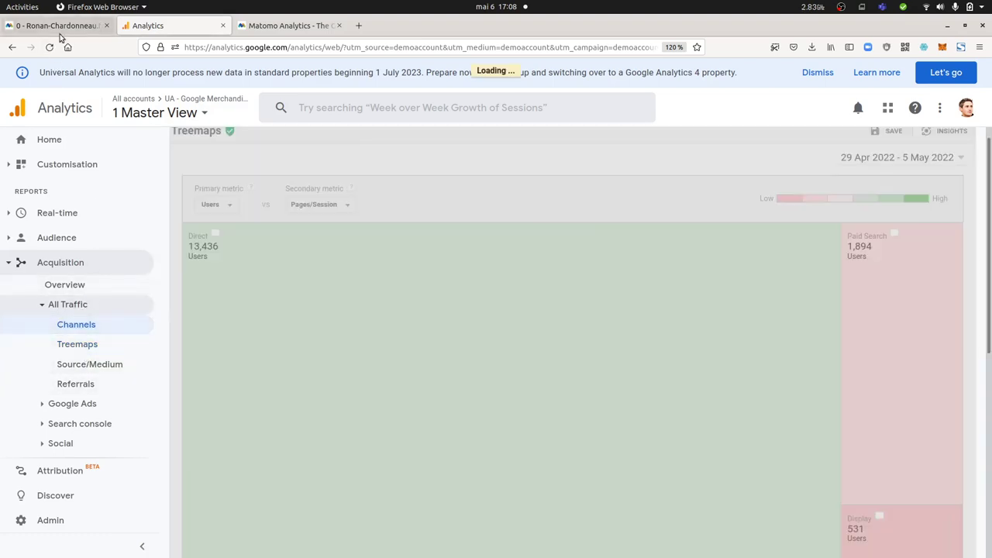
{"action": "left_click", "coordinate": [62, 25]}
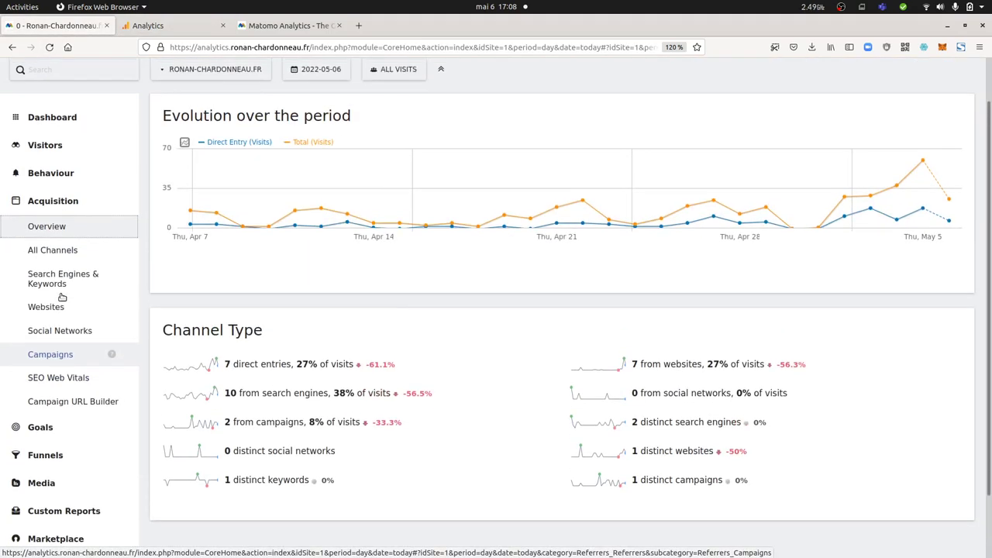
{"action": "left_click", "coordinate": [53, 252]}
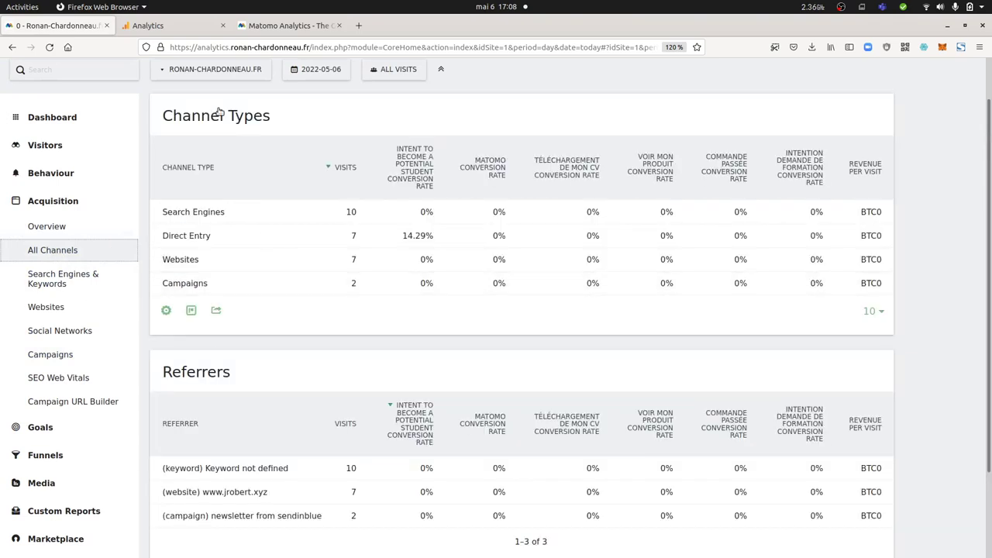
{"action": "left_click", "coordinate": [152, 26]}
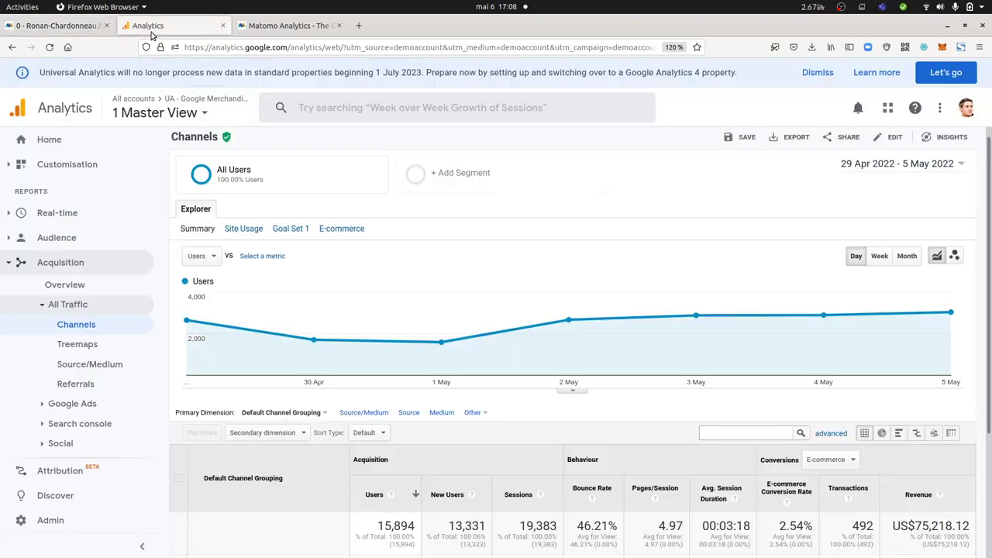
- Look through the reports listed in the Google Ads and Search console groups under Acquisition
{"action": "left_click", "coordinate": [91, 404]}
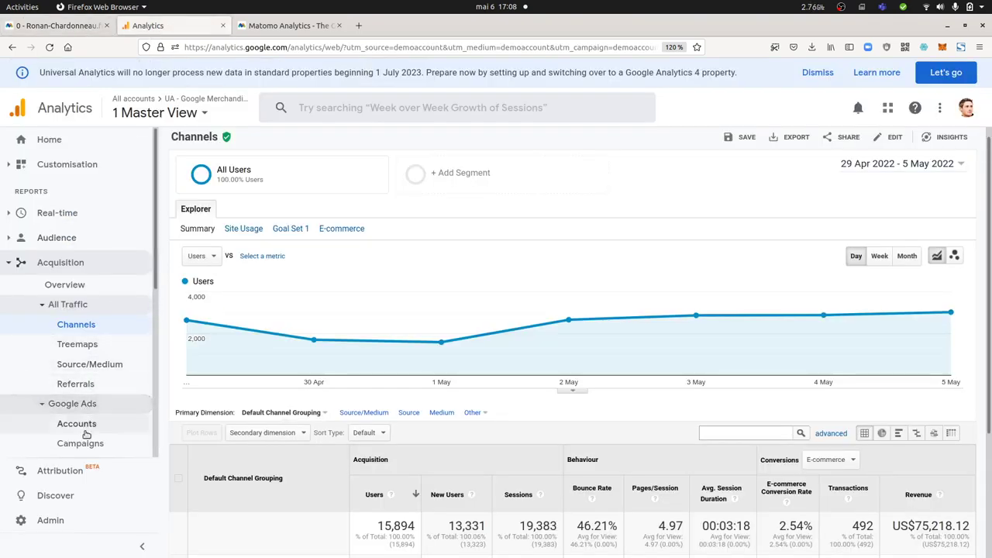
{"action": "scroll", "coordinate": [89, 253], "scroll_direction": "down", "scroll_amount": 2}
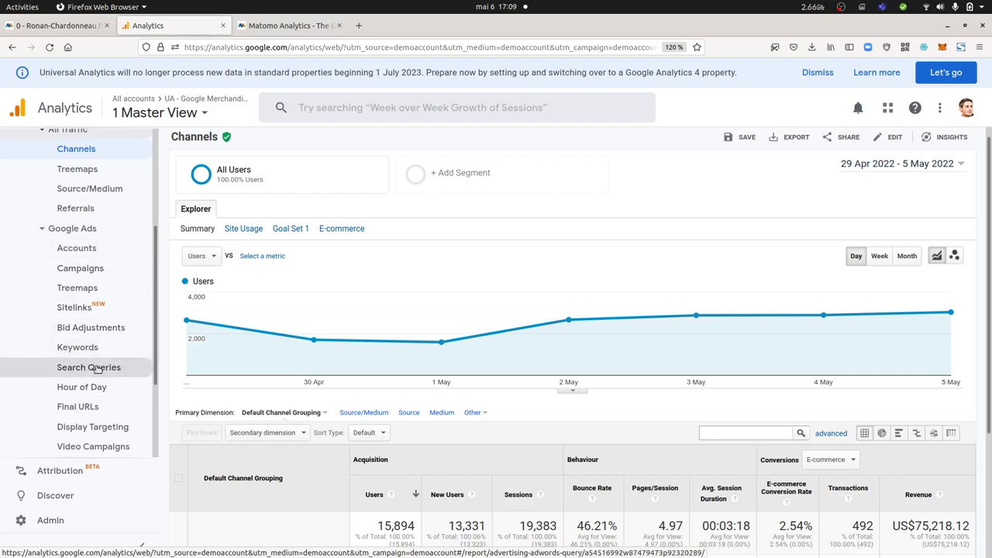
{"action": "scroll", "coordinate": [82, 287], "scroll_direction": "down", "scroll_amount": 1}
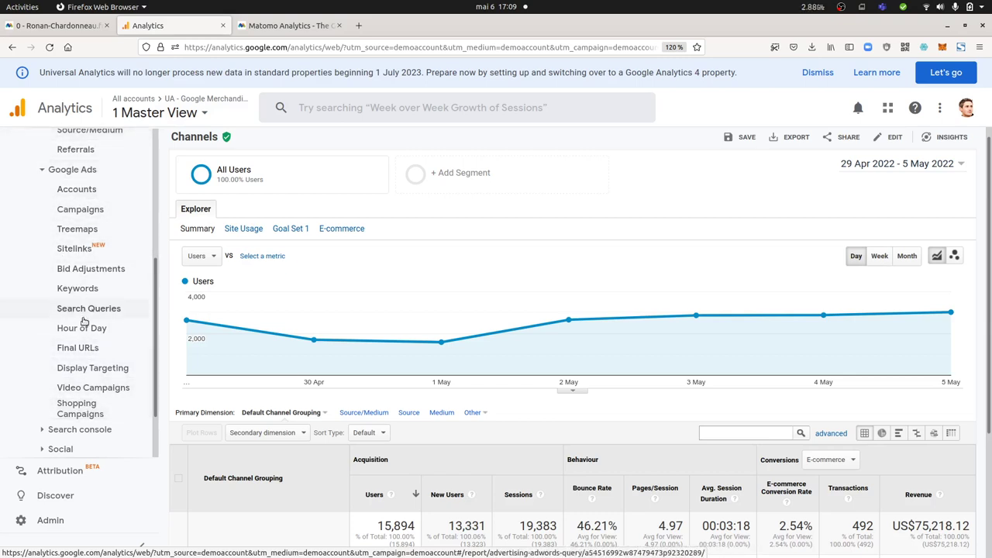
{"action": "left_click", "coordinate": [81, 429]}
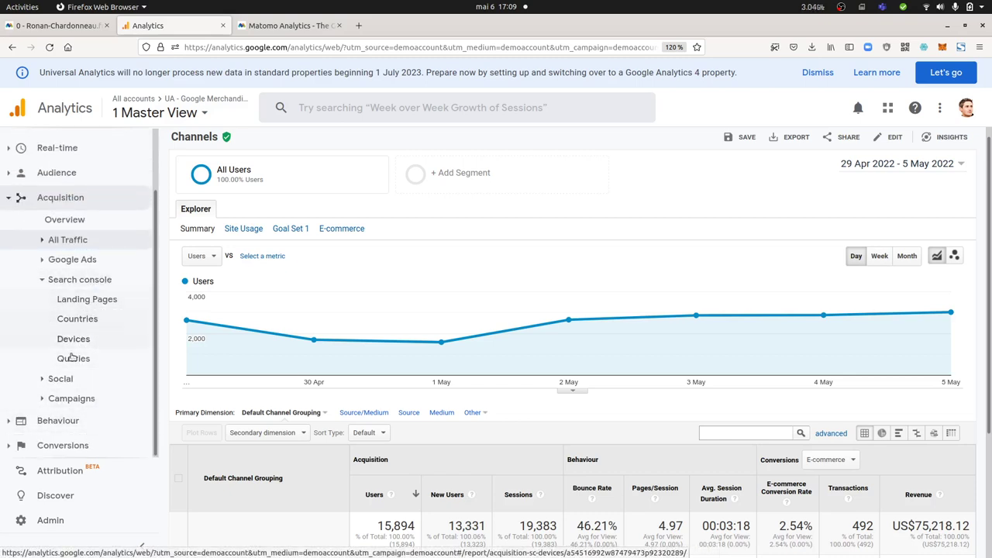
- Open Matomo's Search Engines & Keywords report under Acquisition, and load demo.matomo.org in a new browser tab
{"action": "left_click", "coordinate": [55, 26]}
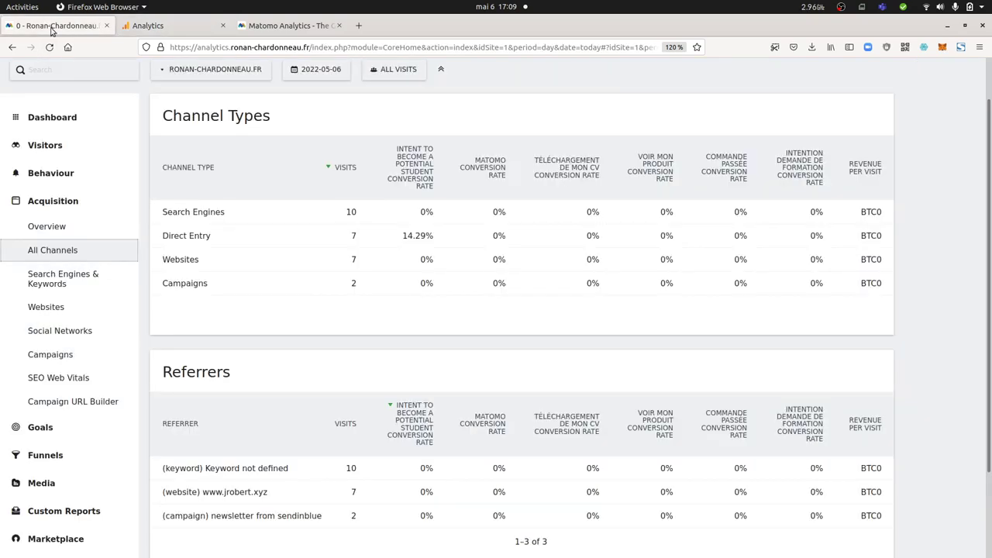
{"action": "left_click", "coordinate": [62, 284]}
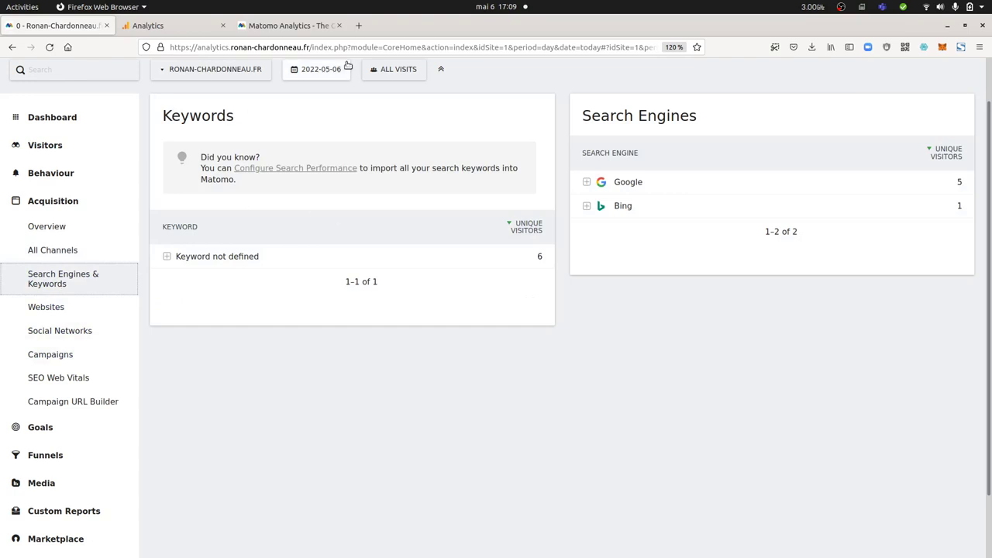
{"action": "left_click", "coordinate": [359, 27]}
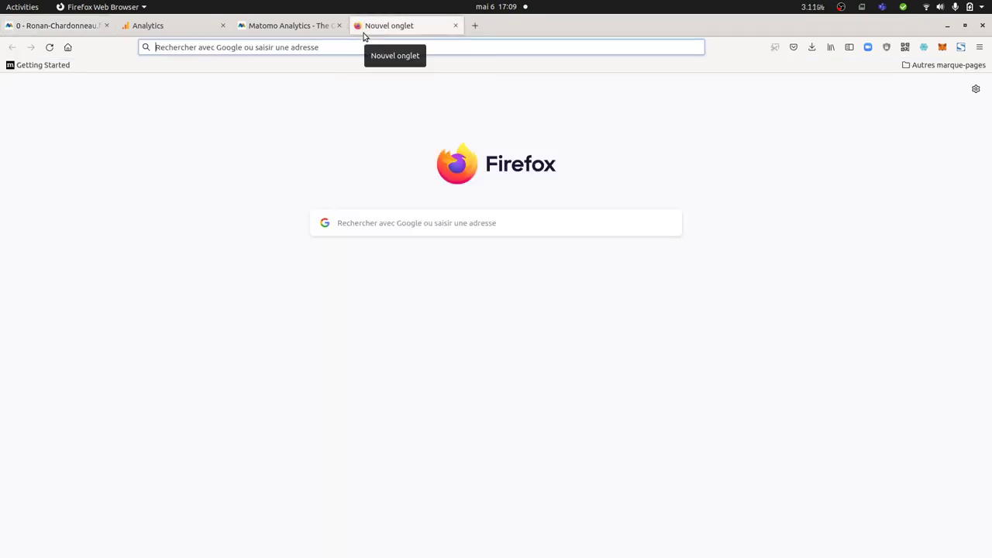
{"action": "type", "text": "demo.matomo.org/"}
{"action": "key", "text": "Return"}
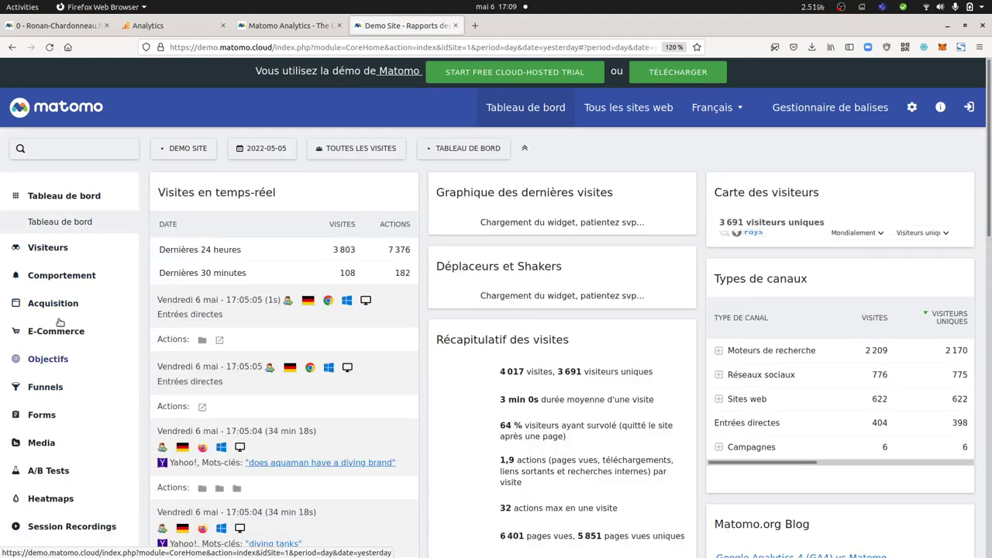
- Open the demo site's "Moteurs de recherche et mots-clés" report under Acquisition and examine its combined, web, image and video keyword tables
{"action": "left_click", "coordinate": [58, 304]}
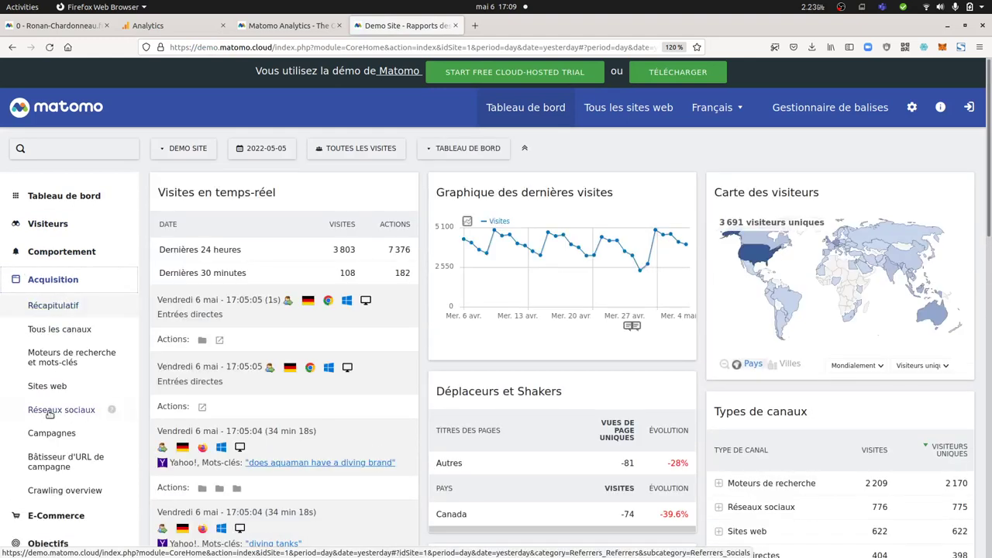
{"action": "left_click", "coordinate": [62, 361]}
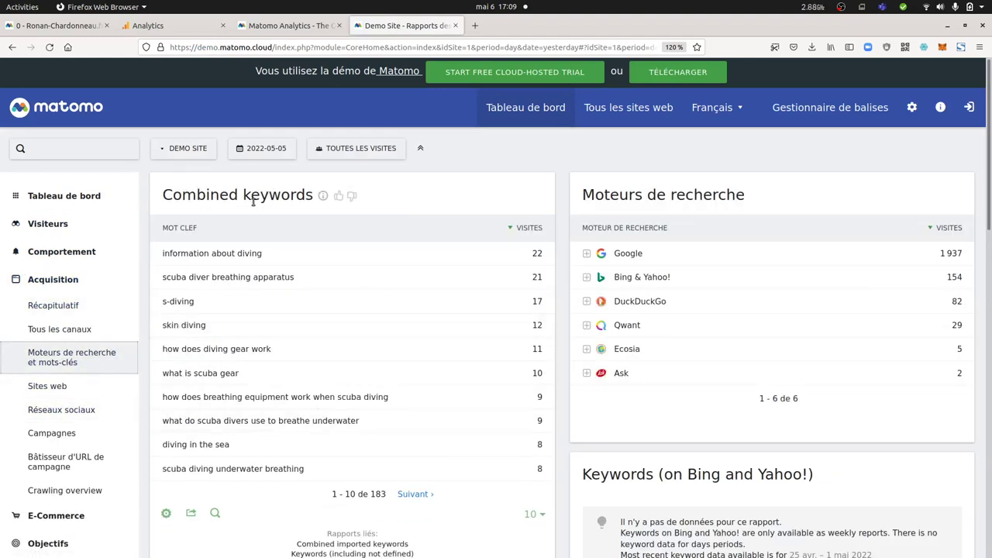
{"action": "scroll", "coordinate": [253, 202], "scroll_direction": "down", "scroll_amount": 5}
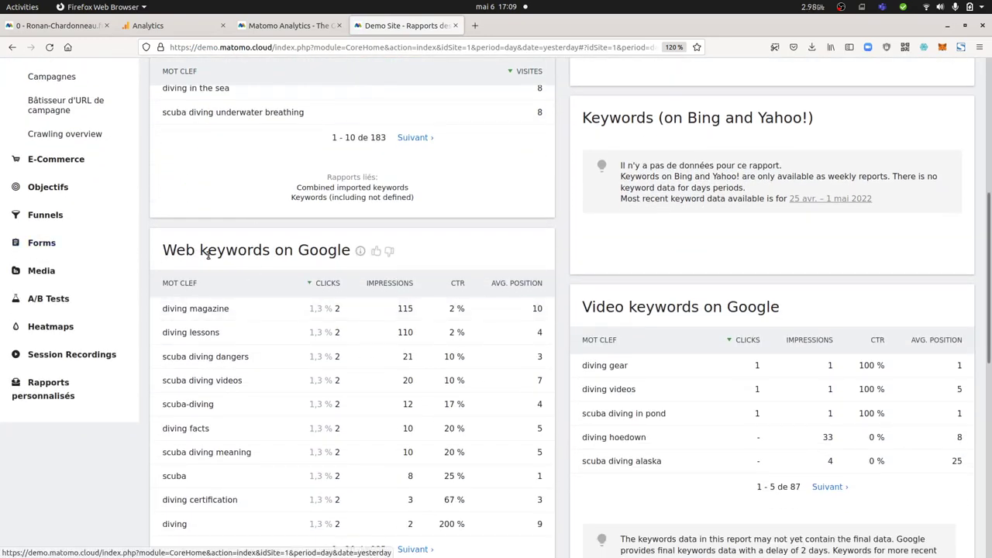
{"action": "scroll", "coordinate": [622, 361], "scroll_direction": "down", "scroll_amount": 6}
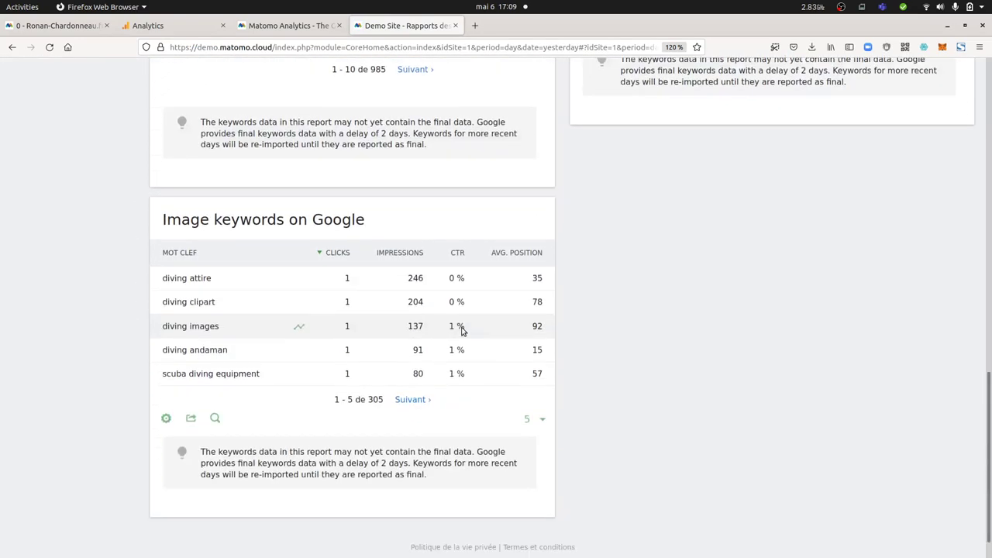
{"action": "scroll", "coordinate": [312, 354], "scroll_direction": "up", "scroll_amount": 5}
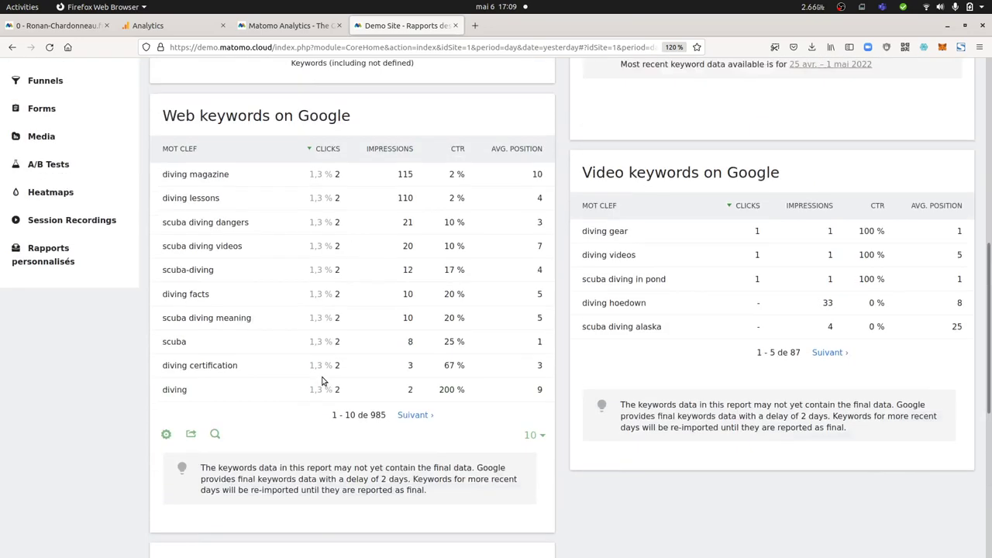
{"action": "scroll", "coordinate": [323, 381], "scroll_direction": "up", "scroll_amount": 1}
- Look through the Social reports in Google Analytics' Acquisition group and compare them with Matomo's Social Networks report
{"action": "left_click", "coordinate": [160, 28]}
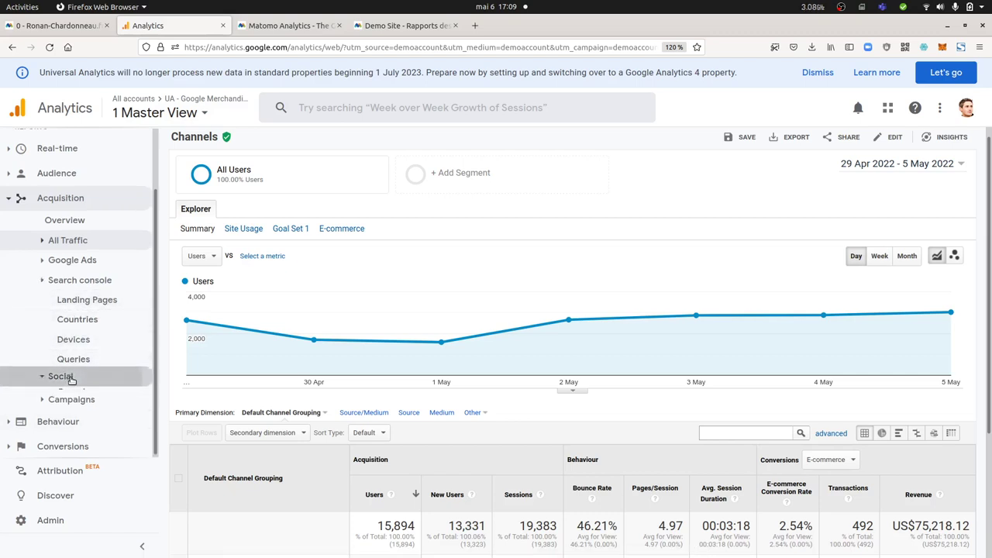
{"action": "left_click", "coordinate": [69, 379]}
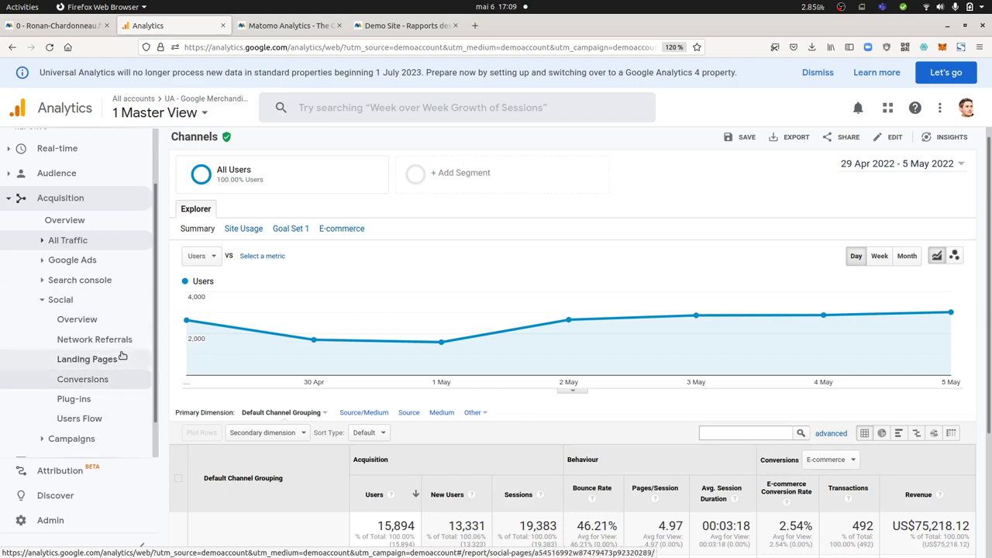
{"action": "left_click", "coordinate": [56, 25]}
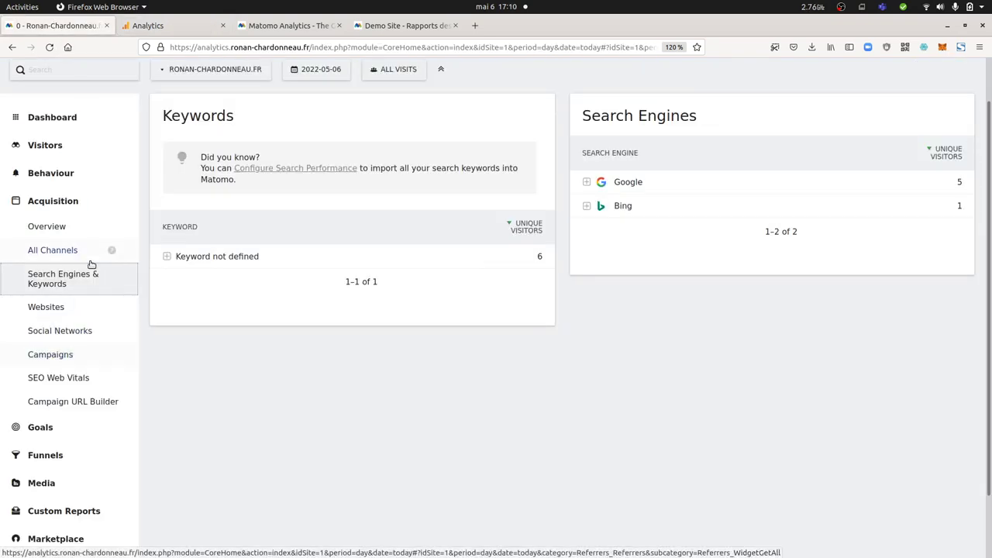
{"action": "left_click", "coordinate": [75, 333]}
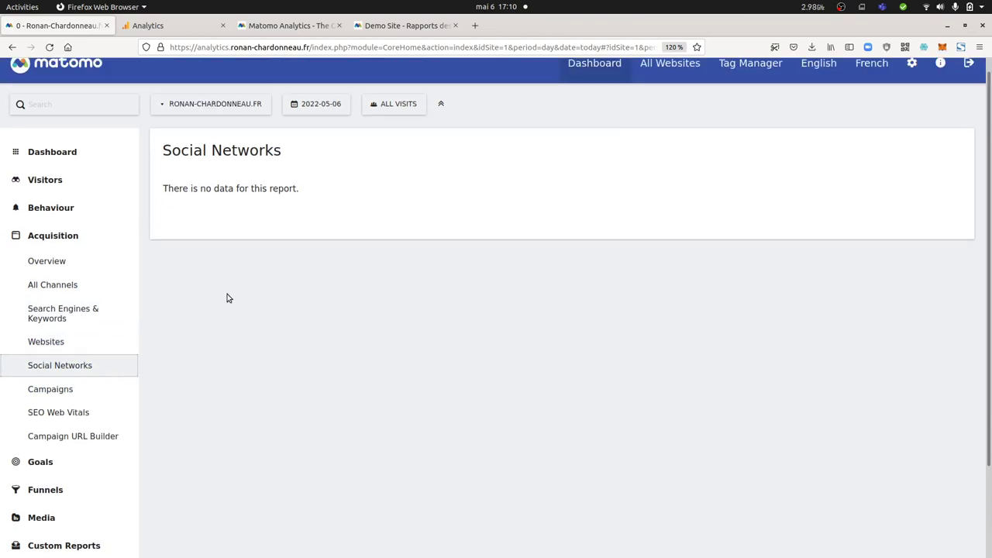
- Return to Google Analytics and look through the reports listed in the Campaigns group under Acquisition
{"action": "left_click", "coordinate": [204, 29]}
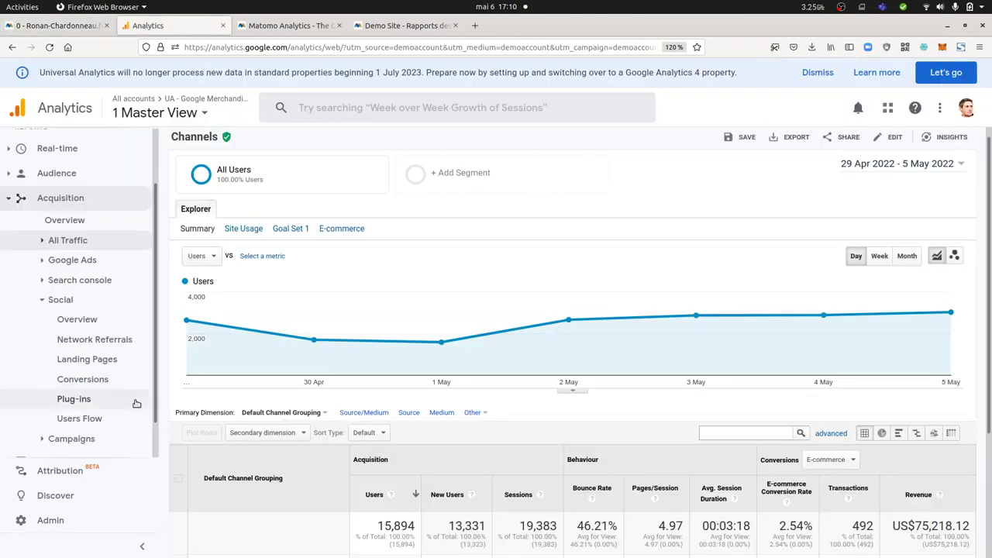
{"action": "left_click", "coordinate": [72, 438]}
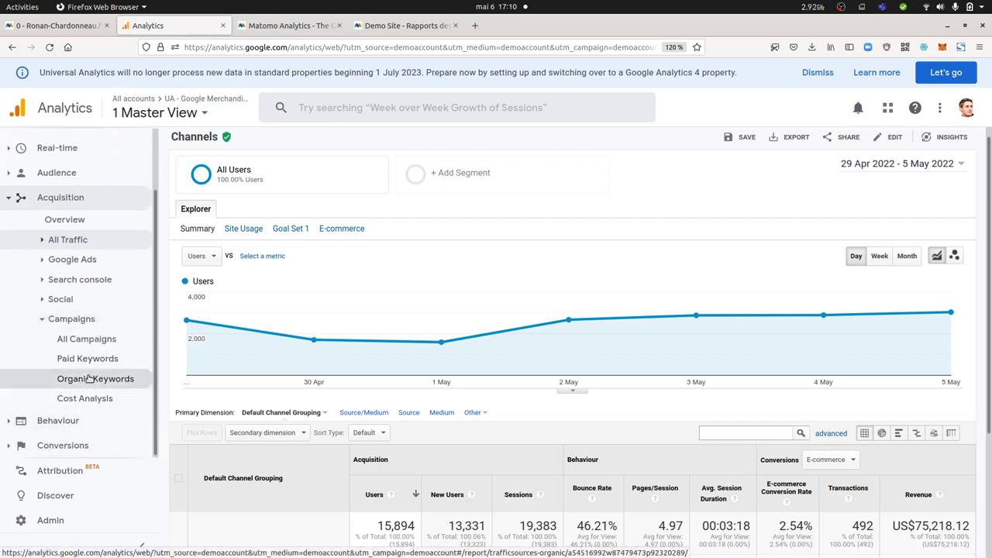
{"action": "left_click", "coordinate": [87, 380]}
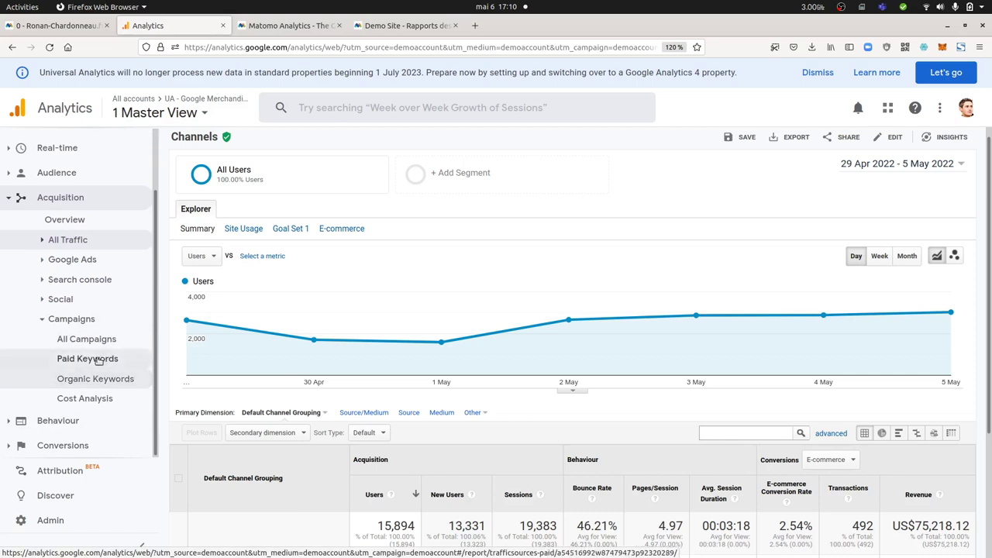
- Open the Behaviour Overview report and compare it with the reports listed in Matomo's Behaviour group
{"action": "left_click", "coordinate": [58, 421]}
{"action": "left_click", "coordinate": [75, 285]}
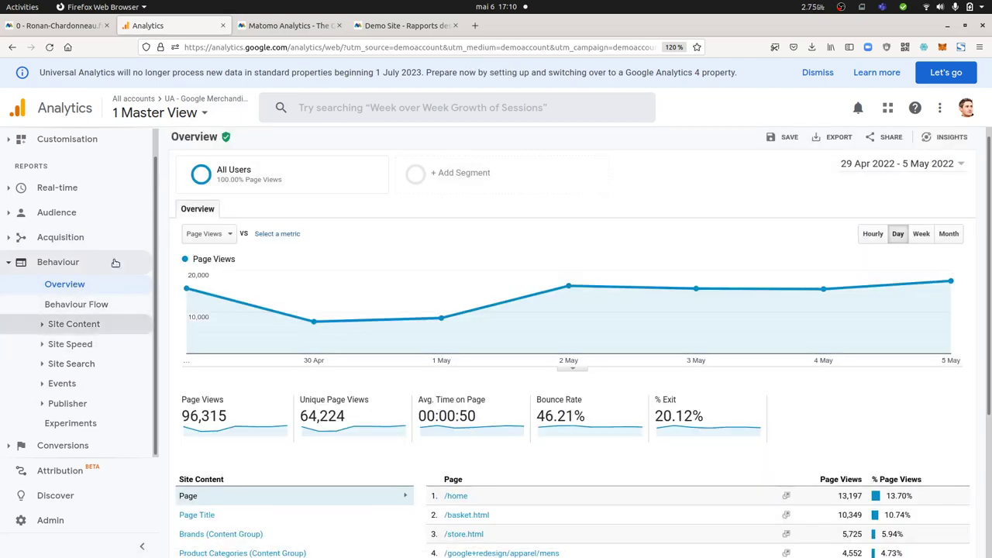
{"action": "left_click", "coordinate": [54, 26]}
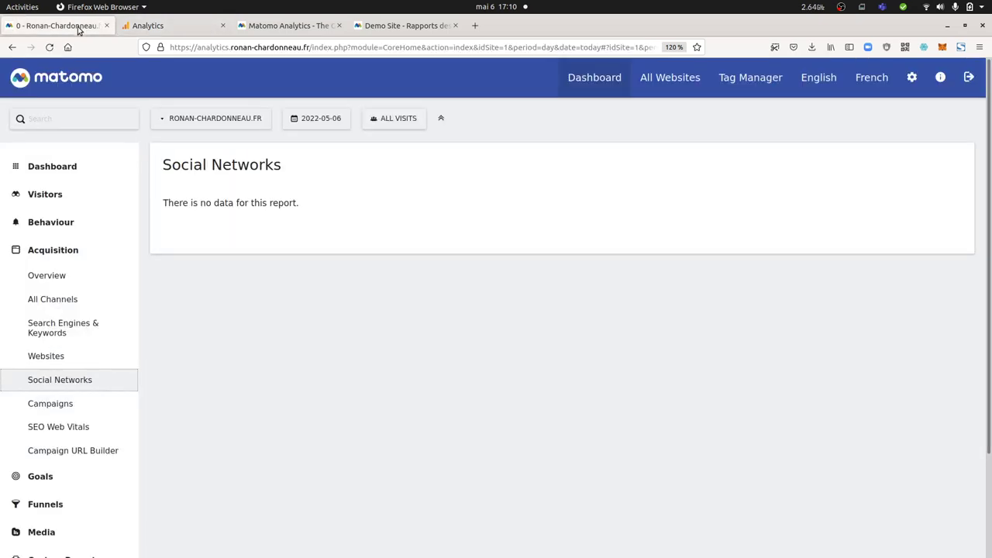
{"action": "left_click", "coordinate": [62, 223]}
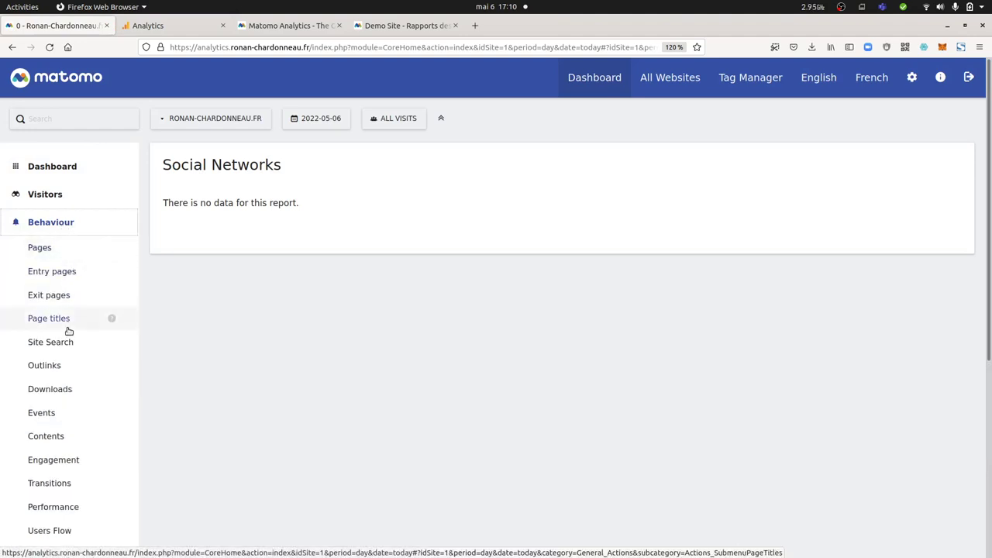
- Switch back to Google Analytics, open the Behaviour Flow report and look through the Site Content reports
{"action": "left_click", "coordinate": [166, 26]}
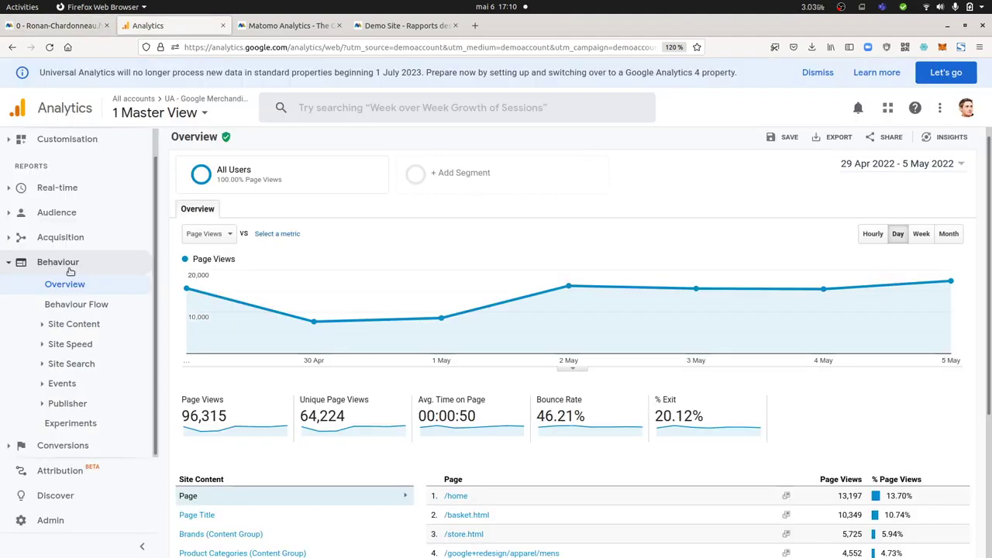
{"action": "left_click", "coordinate": [72, 307]}
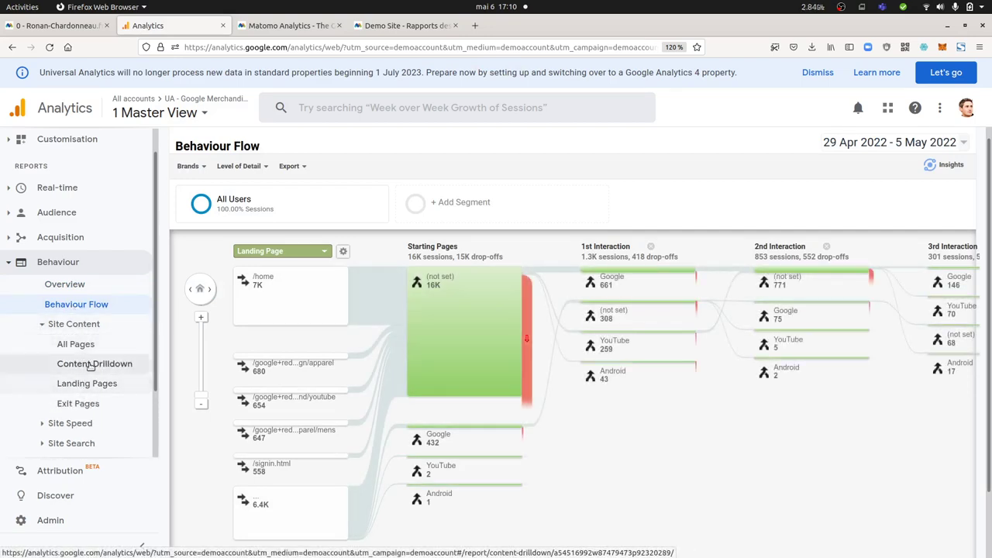
{"action": "scroll", "coordinate": [93, 358], "scroll_direction": "down", "scroll_amount": 2}
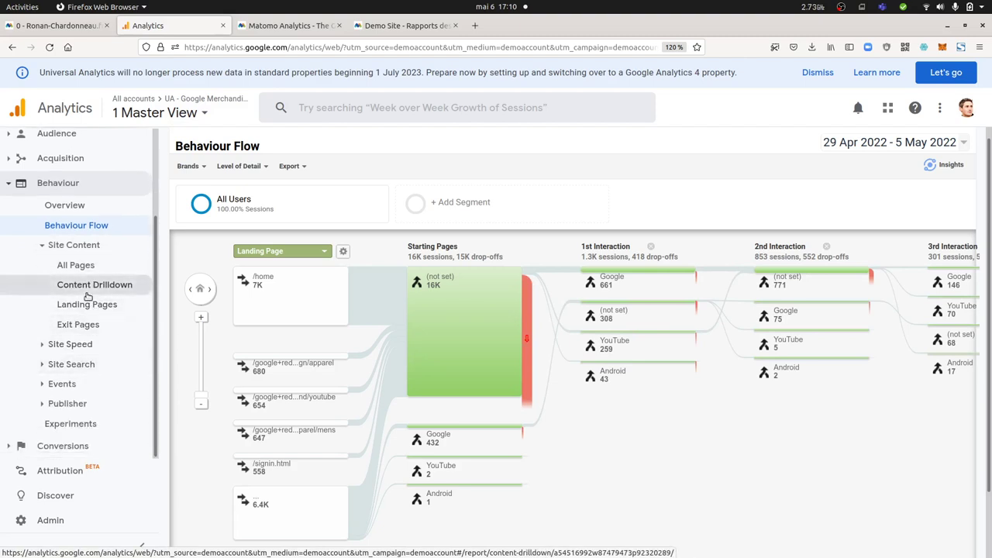
- Switch to Matomo and open the Pages report in the Behaviour group
{"action": "left_click", "coordinate": [47, 26]}
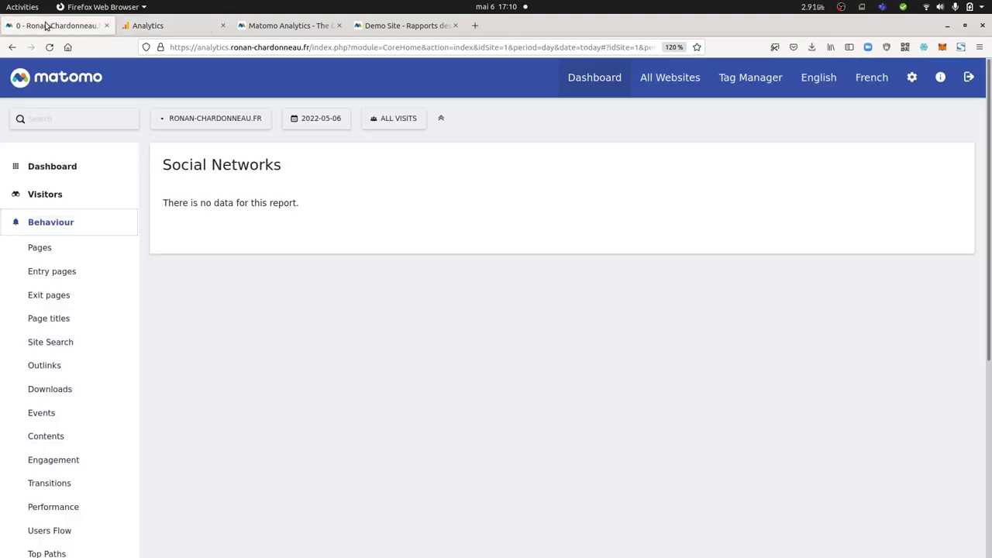
{"action": "left_click", "coordinate": [47, 247]}
- Open the Site Speed Overview report in Google Analytics, and return to Matomo's Behaviour reports to compare
{"action": "left_click", "coordinate": [146, 28]}
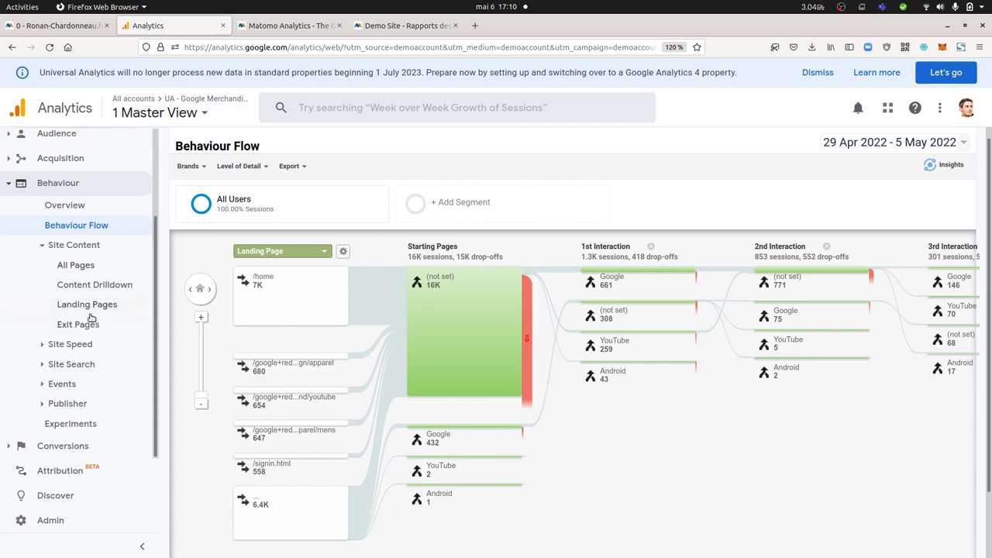
{"action": "left_click", "coordinate": [75, 344]}
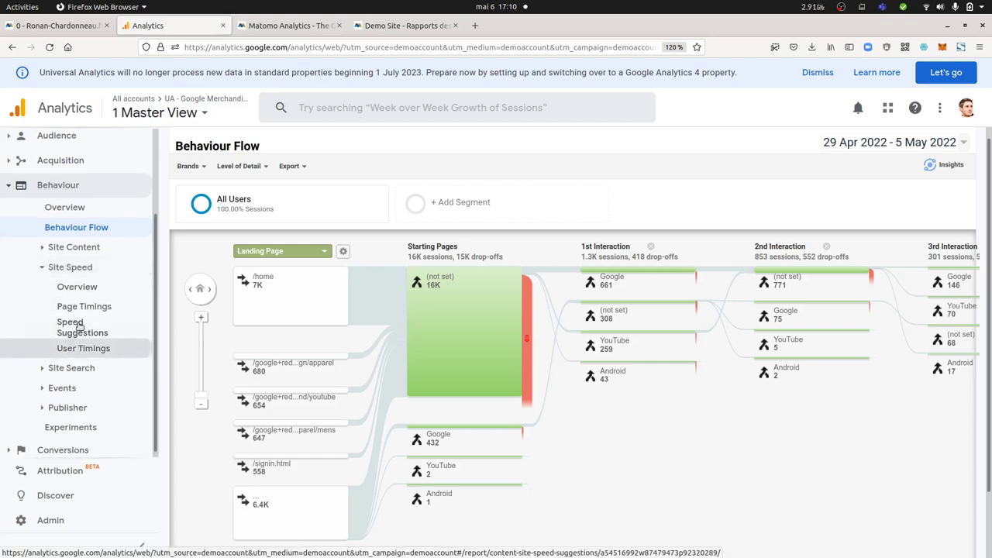
{"action": "left_click", "coordinate": [84, 288]}
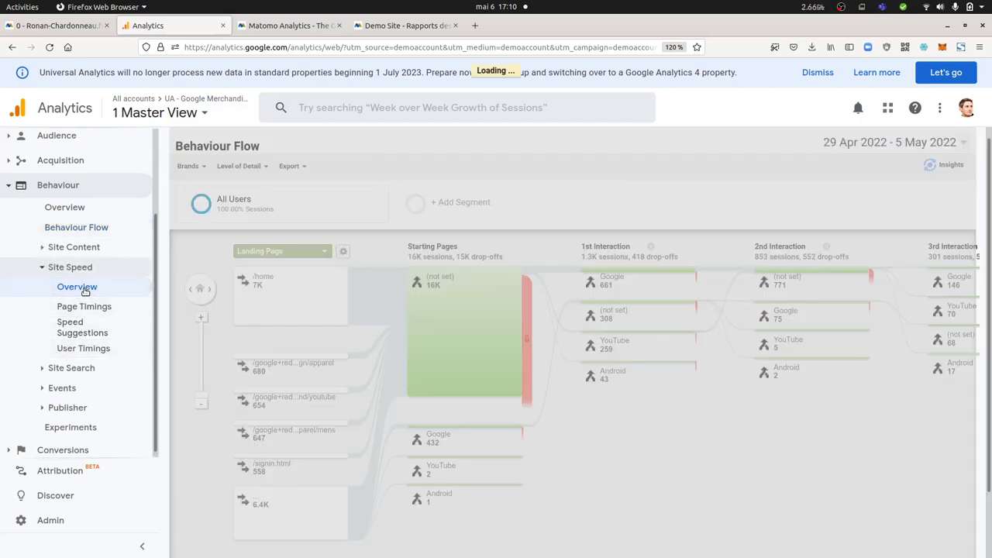
{"action": "left_click", "coordinate": [58, 26]}
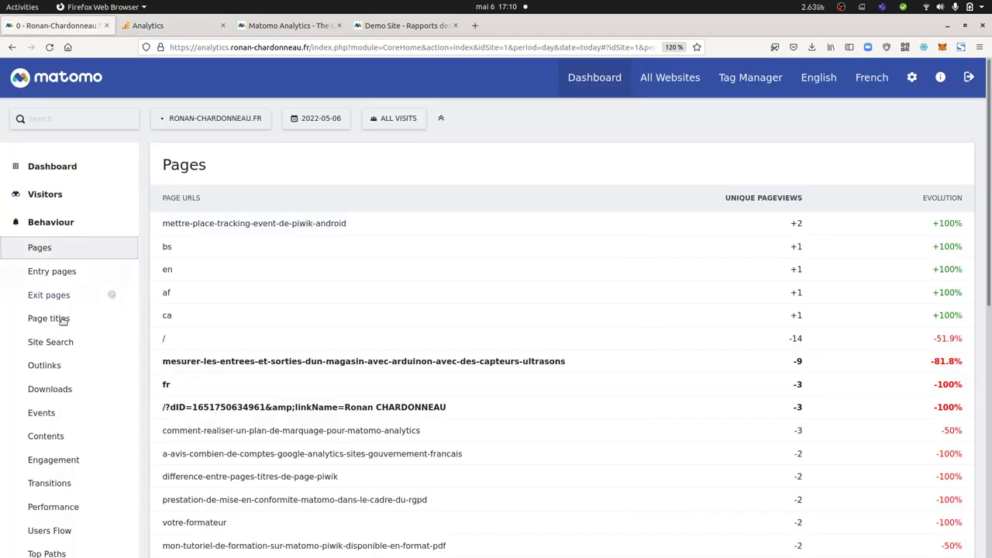
- Switch Matomo's Pages report to the simple table display and look through it alongside the Behaviour report list
{"action": "scroll", "coordinate": [77, 437], "scroll_direction": "down", "scroll_amount": 3}
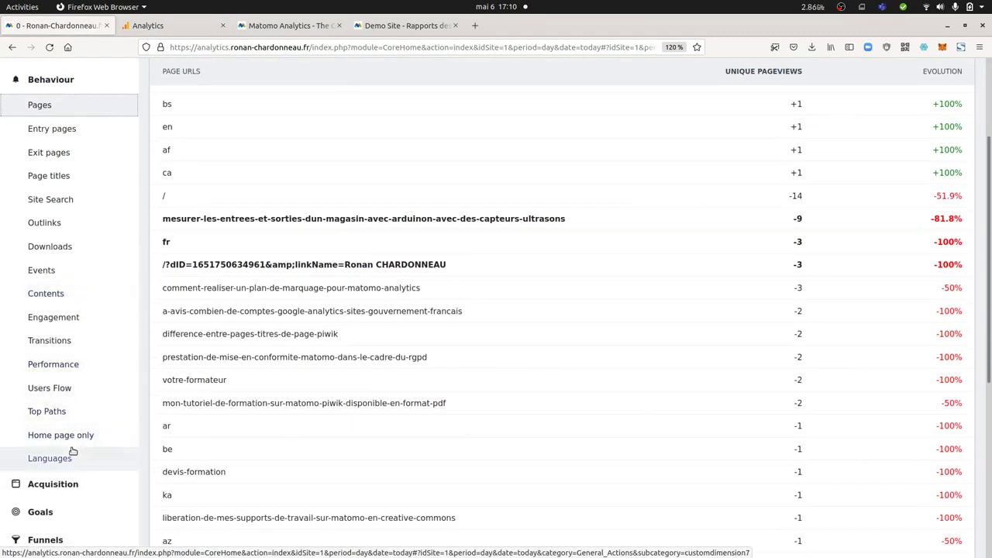
{"action": "scroll", "coordinate": [61, 360], "scroll_direction": "up", "scroll_amount": 2}
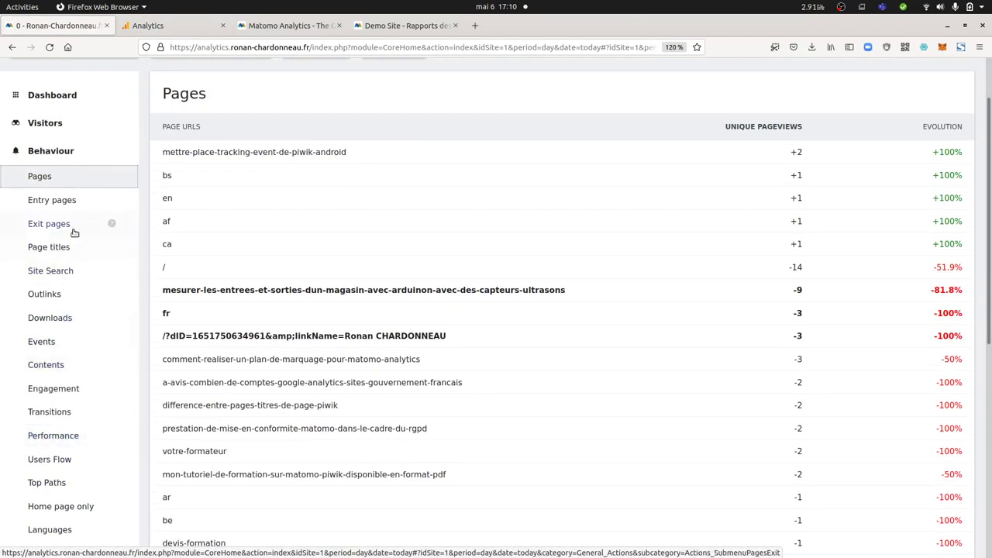
{"action": "scroll", "coordinate": [295, 399], "scroll_direction": "down", "scroll_amount": 8}
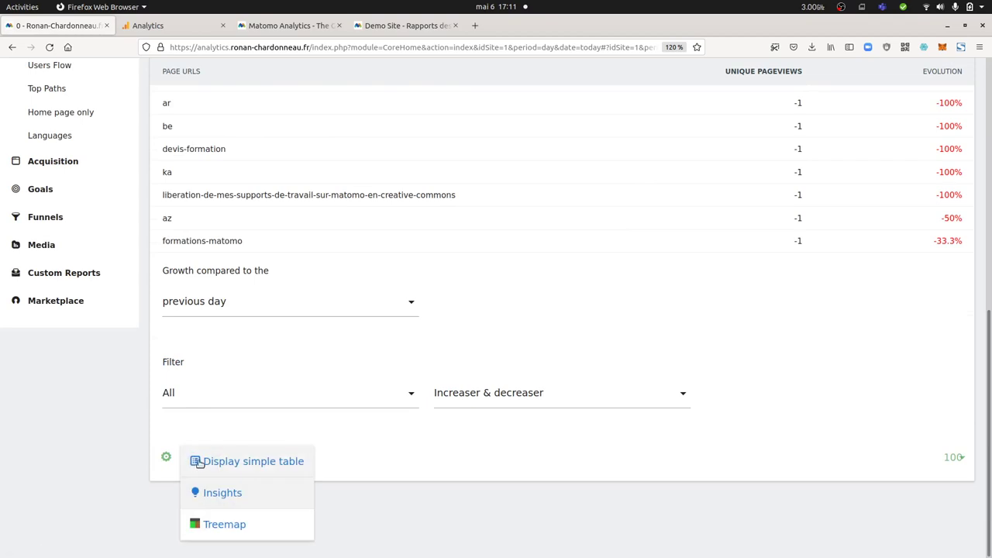
{"action": "left_click", "coordinate": [206, 458]}
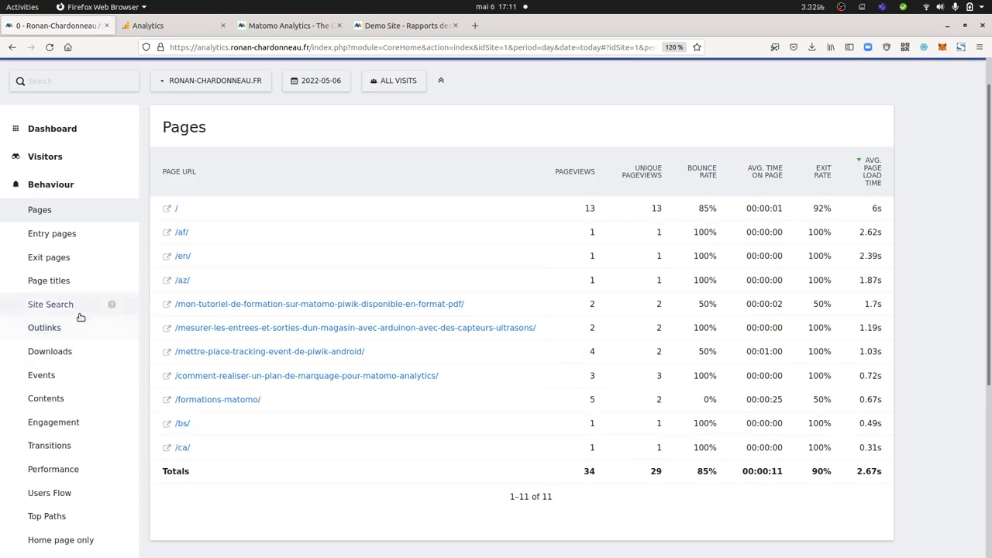
{"action": "scroll", "coordinate": [86, 328], "scroll_direction": "down", "scroll_amount": 3}
{"action": "scroll", "coordinate": [86, 328], "scroll_direction": "up", "scroll_amount": 4}
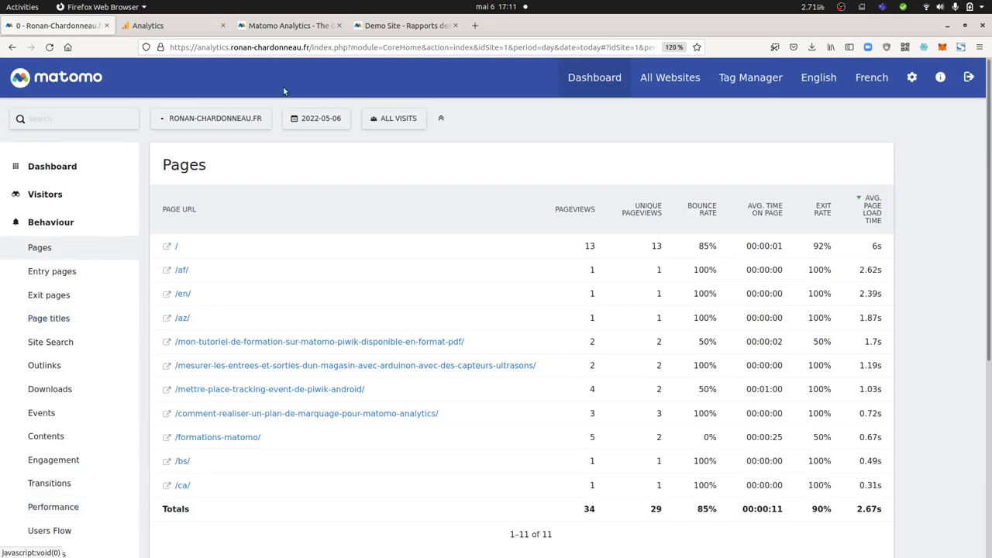
- Switch to the Matomo demo site and open the Performance report in the Comportement group
{"action": "left_click", "coordinate": [359, 31]}
{"action": "scroll", "coordinate": [82, 270], "scroll_direction": "up", "scroll_amount": 3}
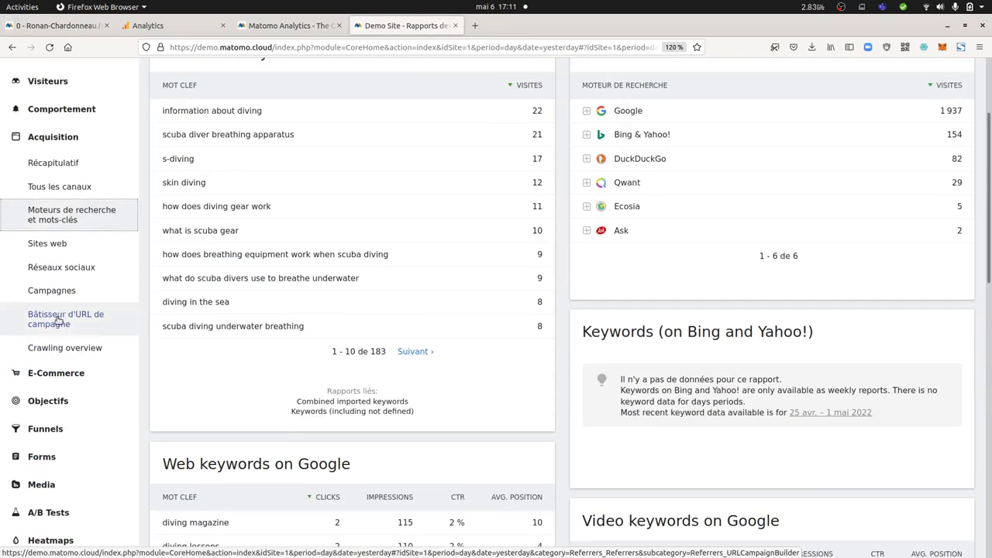
{"action": "scroll", "coordinate": [62, 232], "scroll_direction": "up", "scroll_amount": 3}
{"action": "left_click", "coordinate": [54, 251]}
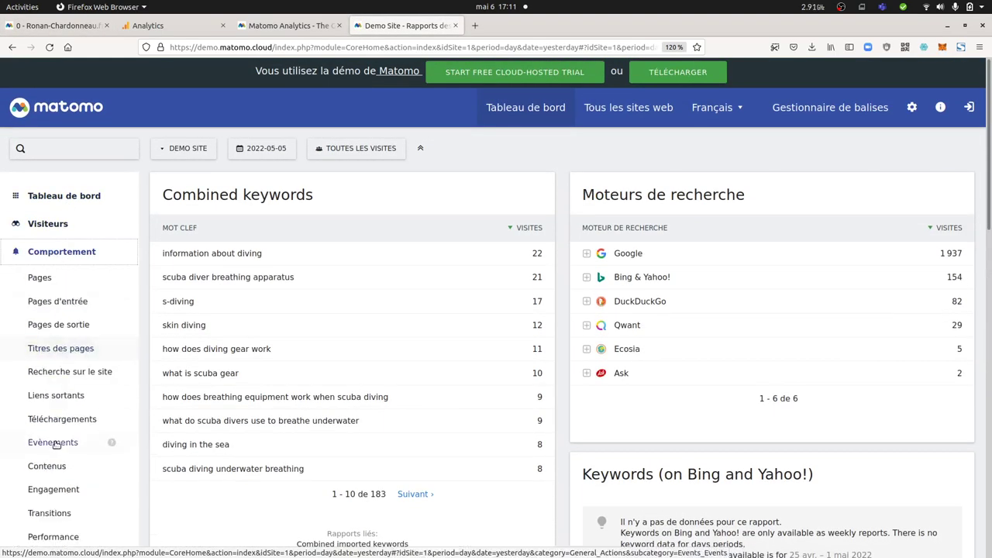
{"action": "scroll", "coordinate": [55, 443], "scroll_direction": "down", "scroll_amount": 3}
{"action": "left_click", "coordinate": [65, 394]}
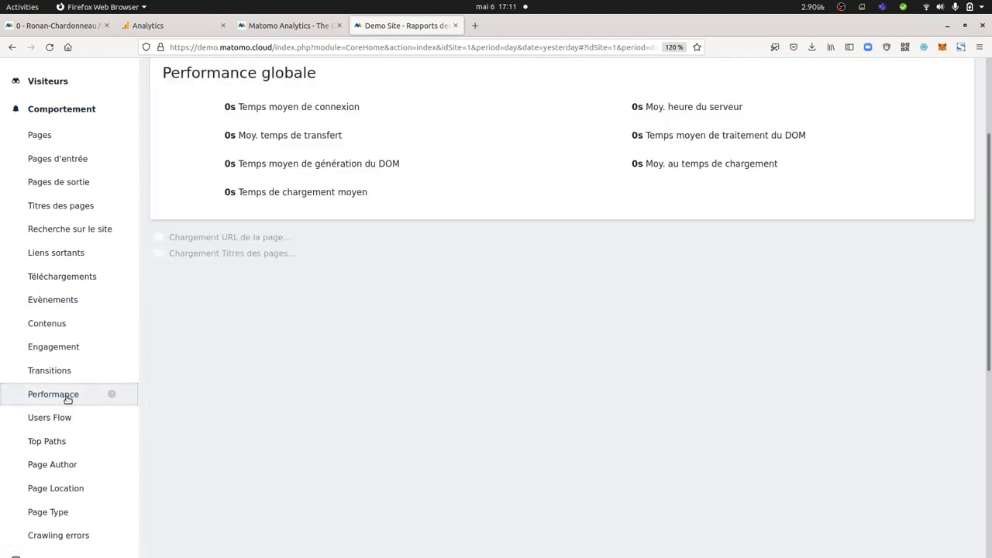
{"action": "scroll", "coordinate": [540, 434], "scroll_direction": "down", "scroll_amount": 5}
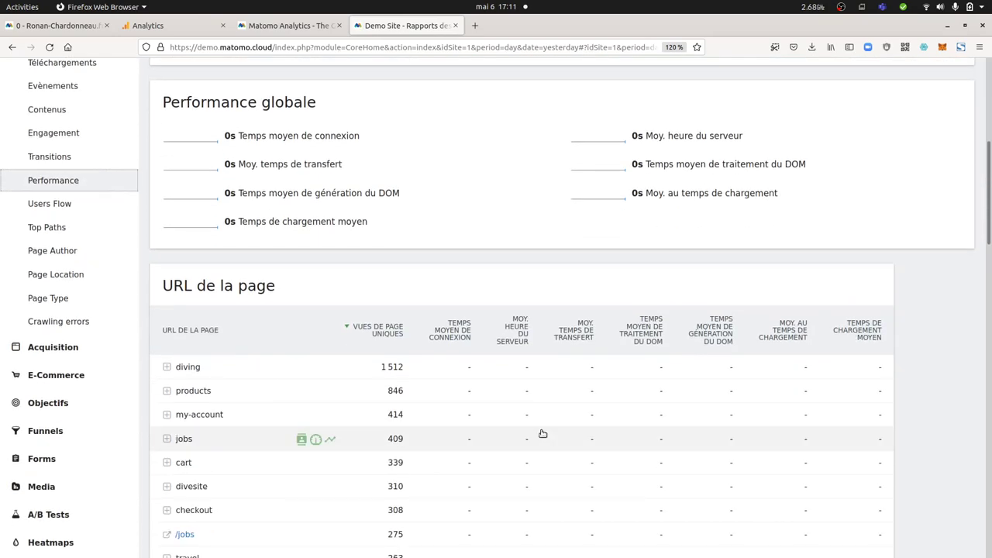
- Set the Performance report's period to the month of May 2022 and look through its metrics and page URLs
{"action": "scroll", "coordinate": [538, 436], "scroll_direction": "up", "scroll_amount": 5}
{"action": "left_click", "coordinate": [285, 152]}
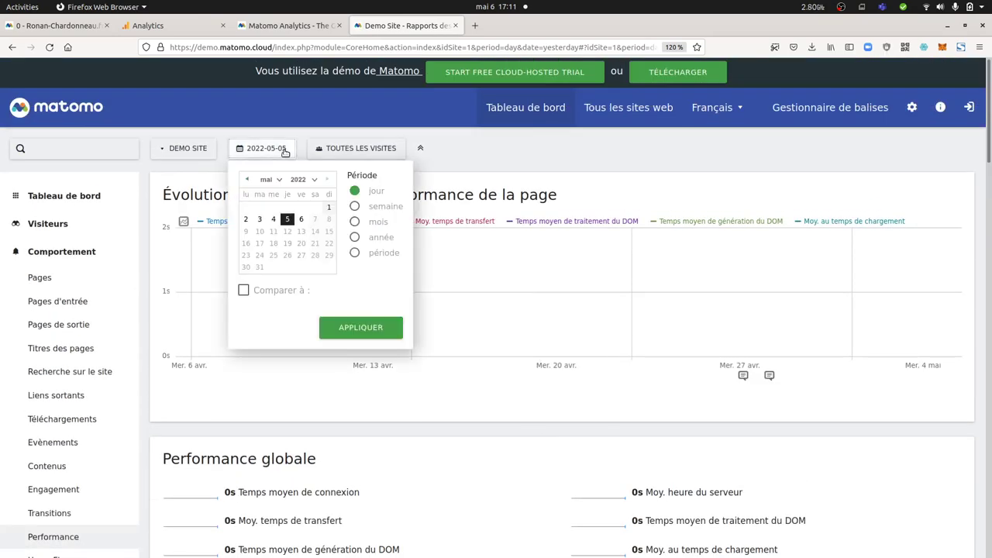
{"action": "left_click", "coordinate": [355, 221]}
{"action": "left_click", "coordinate": [301, 220]}
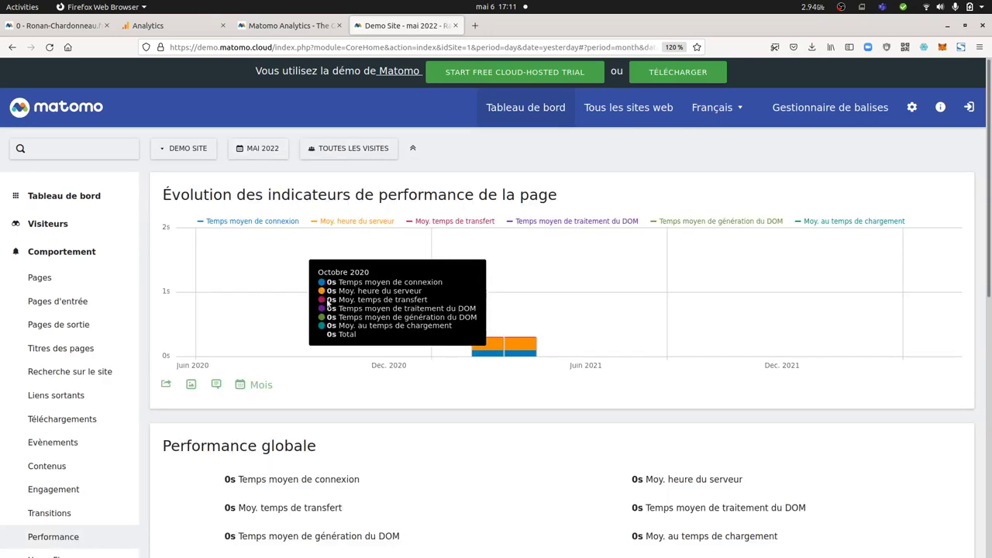
{"action": "scroll", "coordinate": [519, 395], "scroll_direction": "down", "scroll_amount": 3}
{"action": "scroll", "coordinate": [518, 395], "scroll_direction": "down", "scroll_amount": 3}
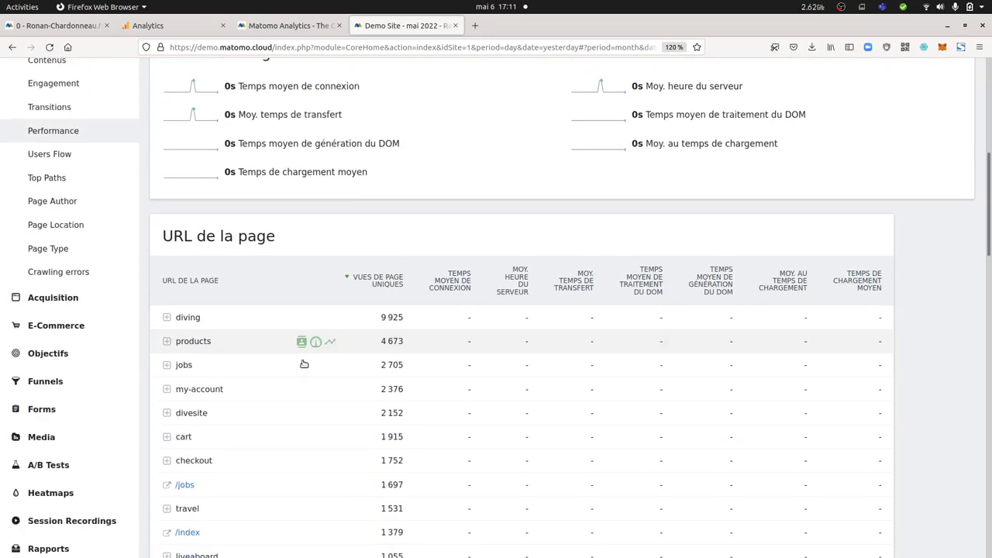
{"action": "scroll", "coordinate": [432, 267], "scroll_direction": "up", "scroll_amount": 10}
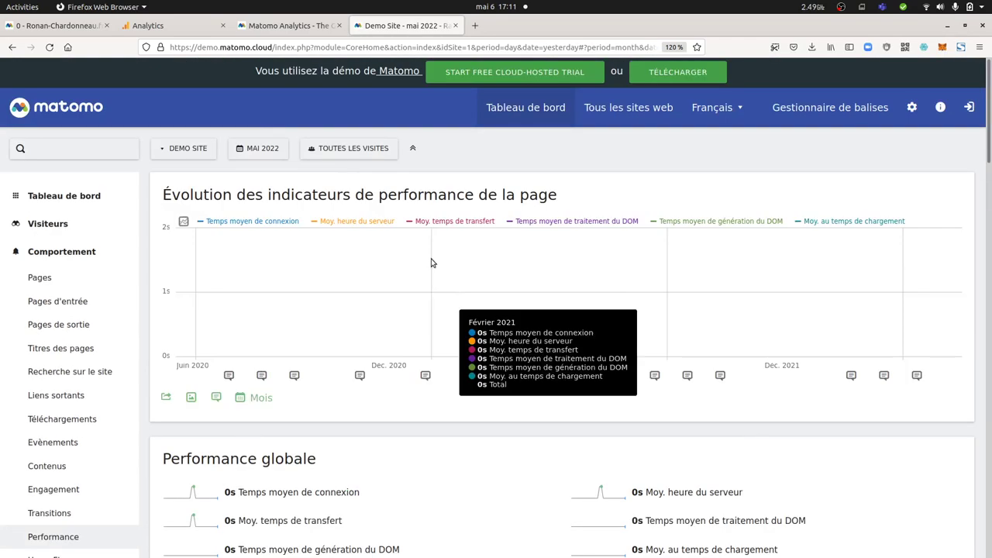
- Change the Performance report's period to April 2022 and review the page performance figures
{"action": "left_click", "coordinate": [251, 149]}
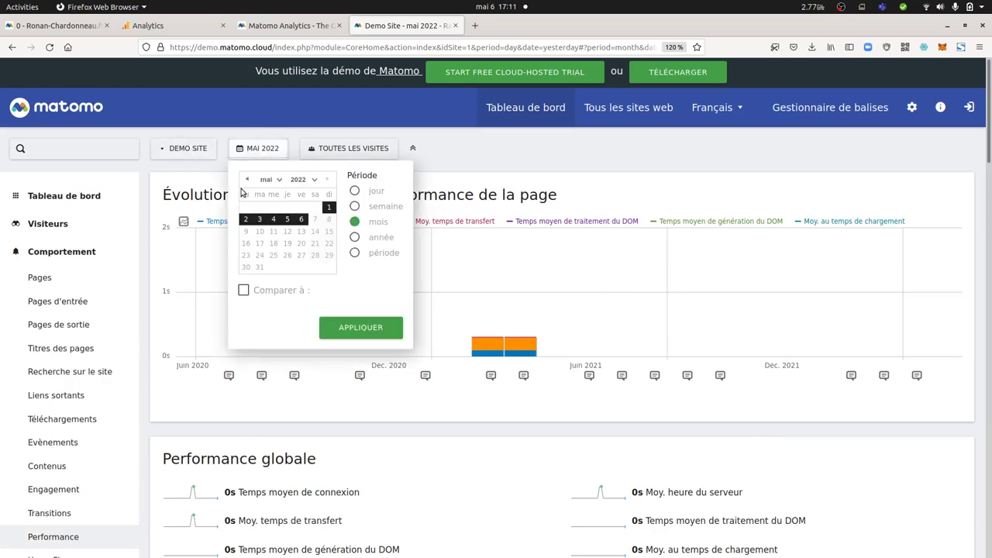
{"action": "left_click", "coordinate": [247, 179]}
{"action": "left_click", "coordinate": [290, 246]}
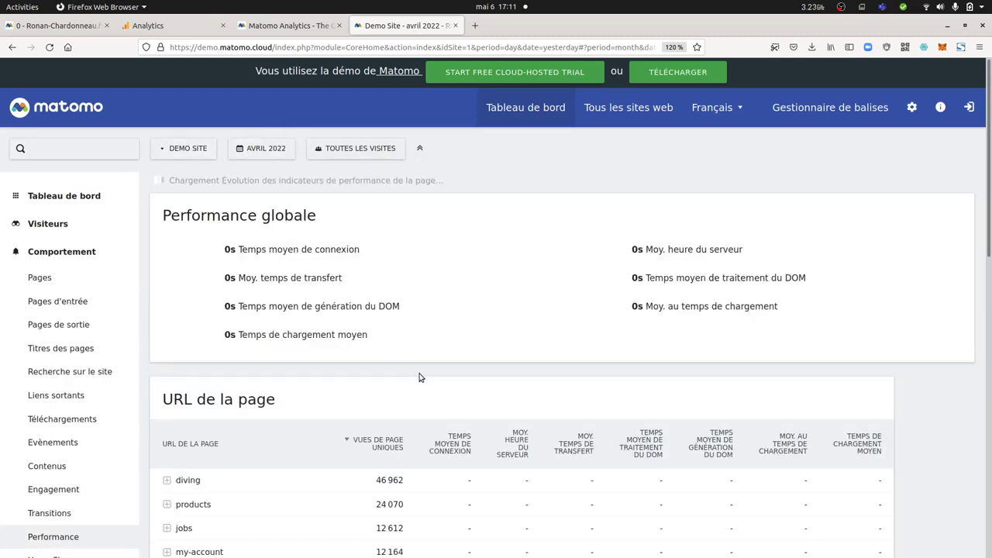
{"action": "scroll", "coordinate": [421, 376], "scroll_direction": "down", "scroll_amount": 8}
{"action": "scroll", "coordinate": [466, 423], "scroll_direction": "up", "scroll_amount": 3}
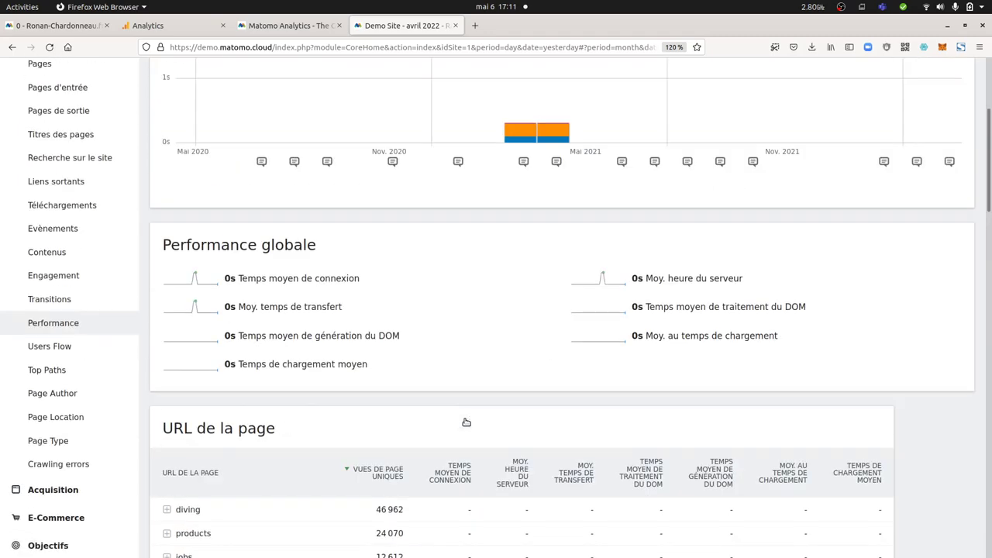
{"action": "scroll", "coordinate": [465, 422], "scroll_direction": "up", "scroll_amount": 5}
- Switch to Google Analytics and list the Site Search reports in the Behaviour group
{"action": "left_click", "coordinate": [155, 26]}
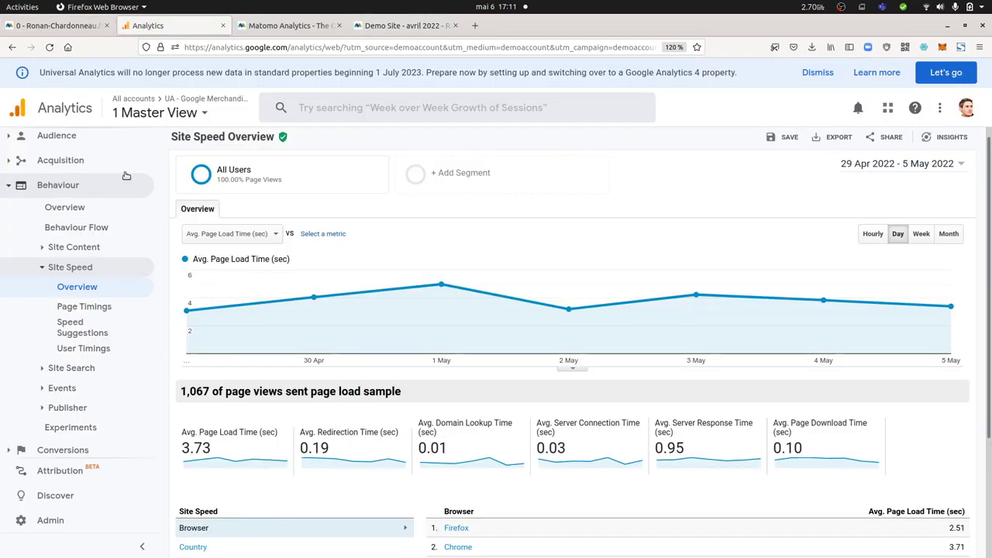
{"action": "left_click", "coordinate": [79, 368]}
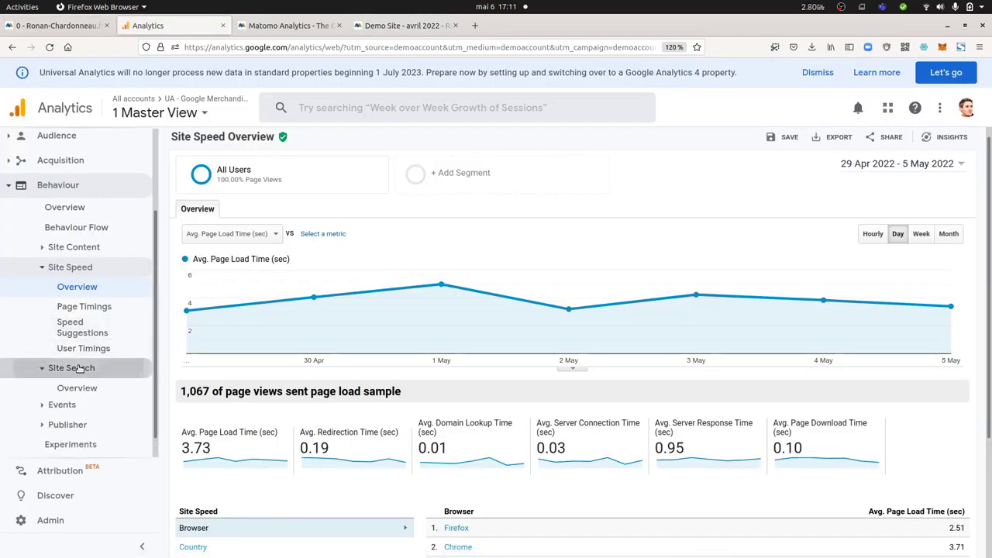
{"action": "scroll", "coordinate": [80, 370], "scroll_direction": "down", "scroll_amount": 2}
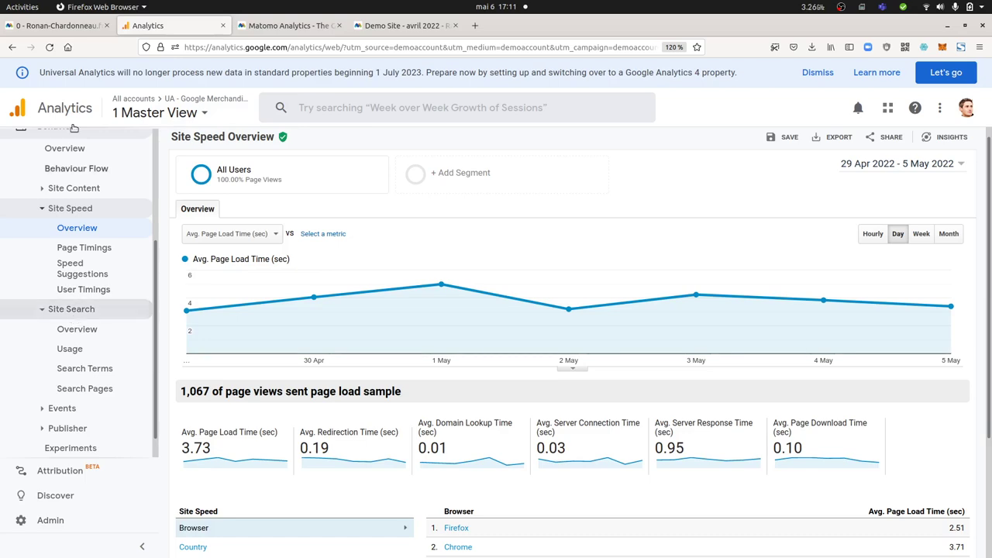
- Return to the first Matomo site and open the Site Search report in the Behaviour group
{"action": "left_click", "coordinate": [62, 31]}
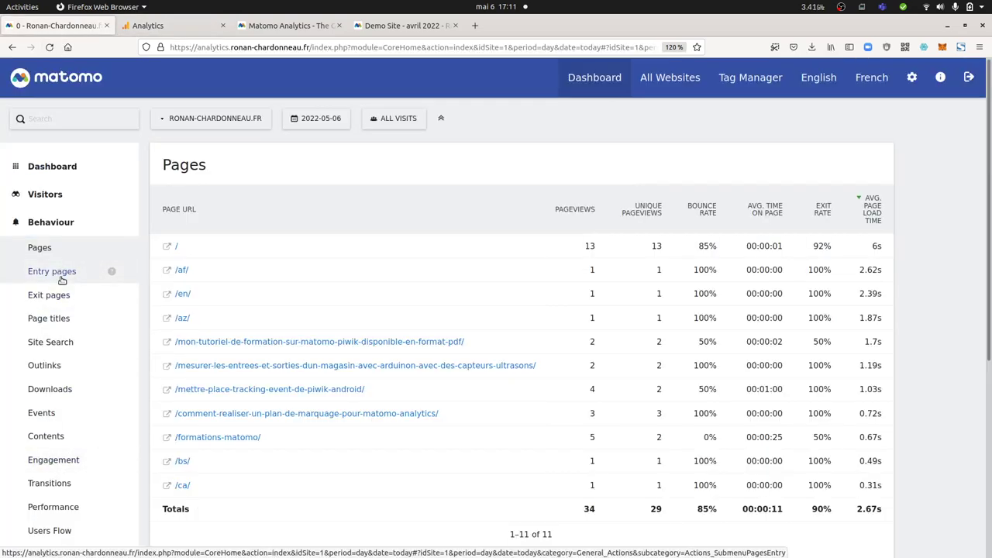
{"action": "scroll", "coordinate": [50, 322], "scroll_direction": "down", "scroll_amount": 5}
{"action": "scroll", "coordinate": [46, 422], "scroll_direction": "up", "scroll_amount": 2}
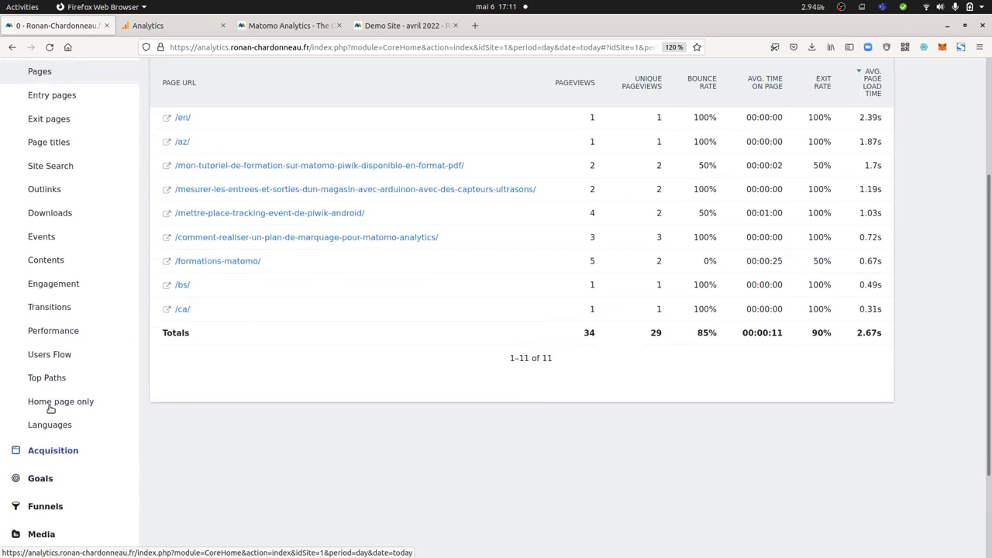
{"action": "left_click", "coordinate": [67, 200]}
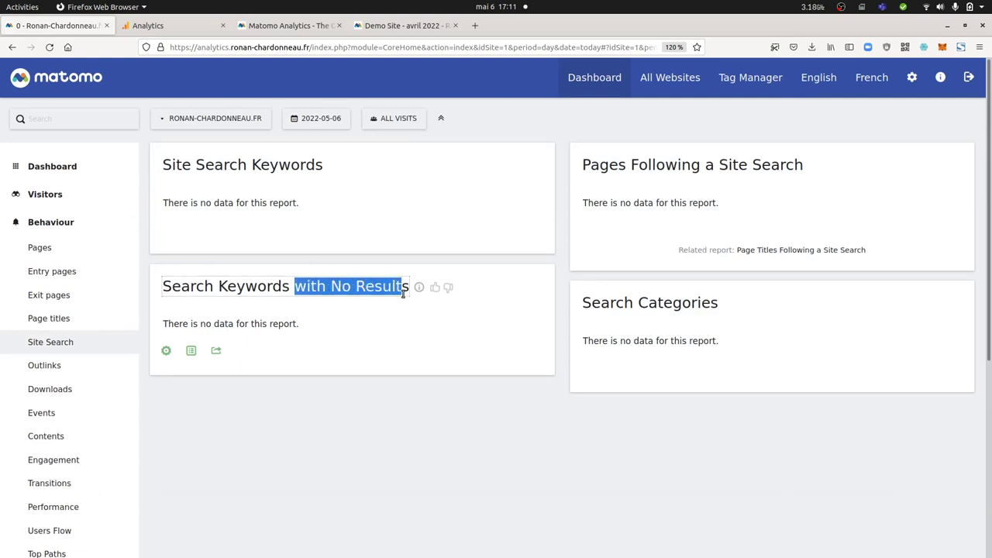
- List the Events reports in Google Analytics, and open the Events report in Matomo to compare
{"action": "left_click", "coordinate": [192, 26]}
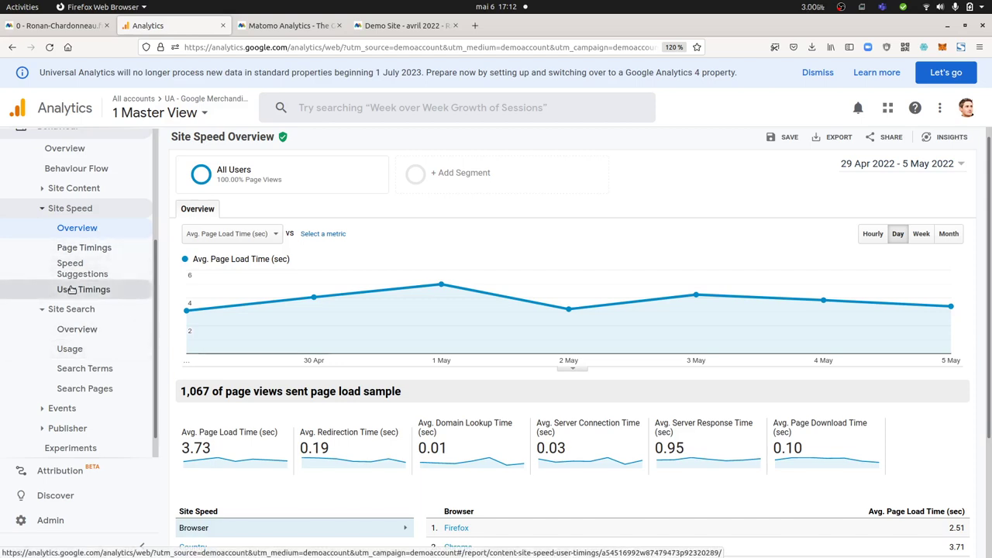
{"action": "left_click", "coordinate": [62, 408]}
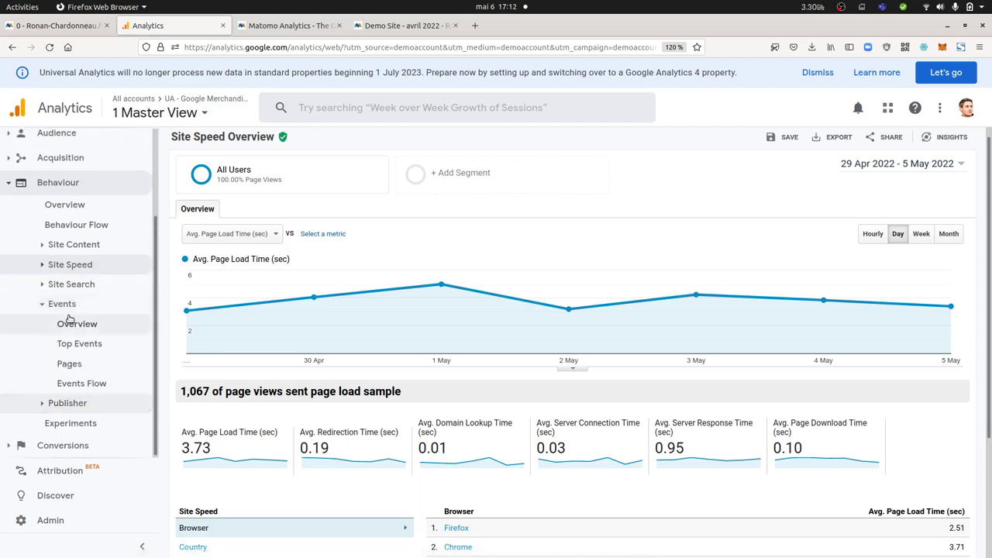
{"action": "key", "text": "ctrl+Page_Up"}
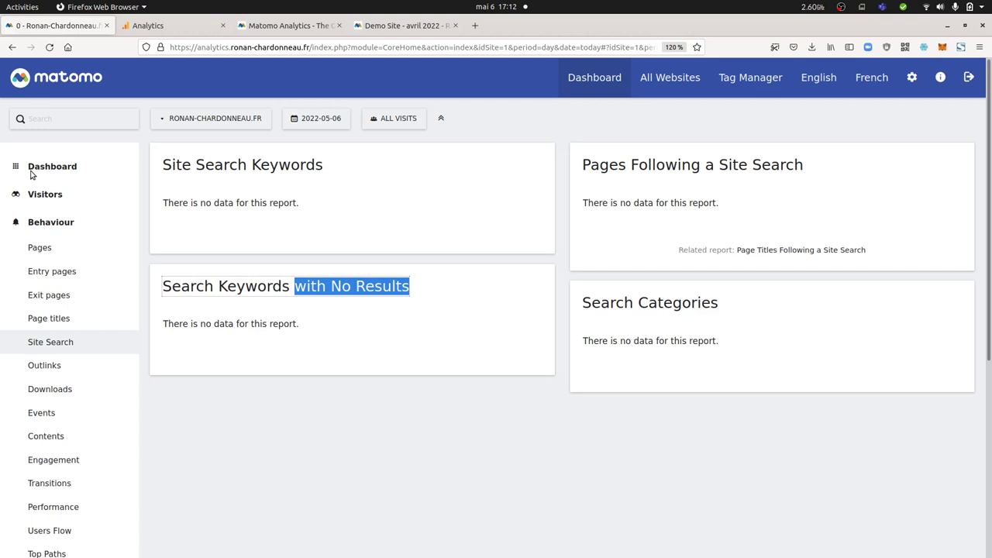
{"action": "left_click", "coordinate": [42, 413]}
- Return to Google Analytics, list the Publisher reports and open the Experiments report
{"action": "left_click", "coordinate": [157, 29]}
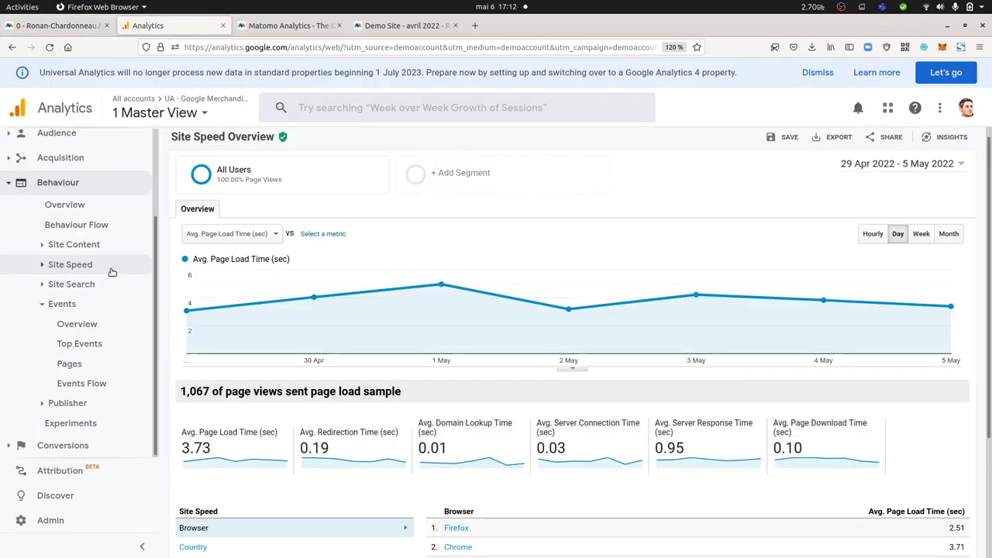
{"action": "left_click", "coordinate": [68, 404]}
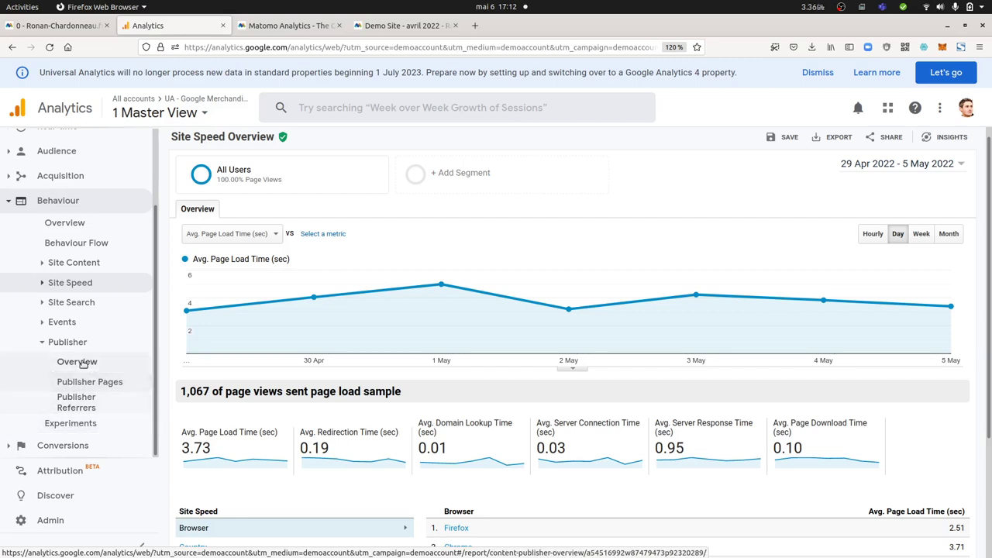
{"action": "left_click", "coordinate": [71, 423]}
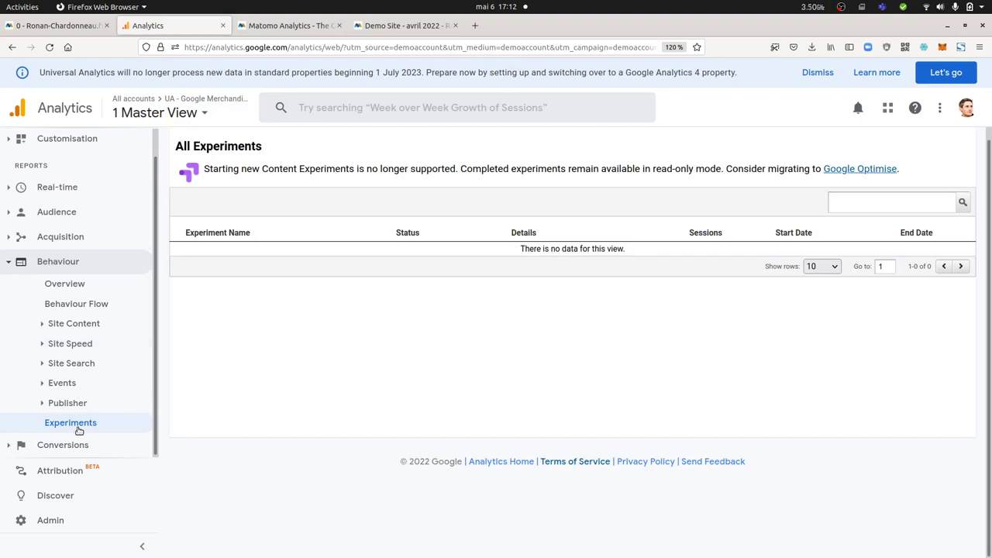
- Switch to the Matomo demo site and change its interface language to English
{"action": "left_click", "coordinate": [396, 27]}
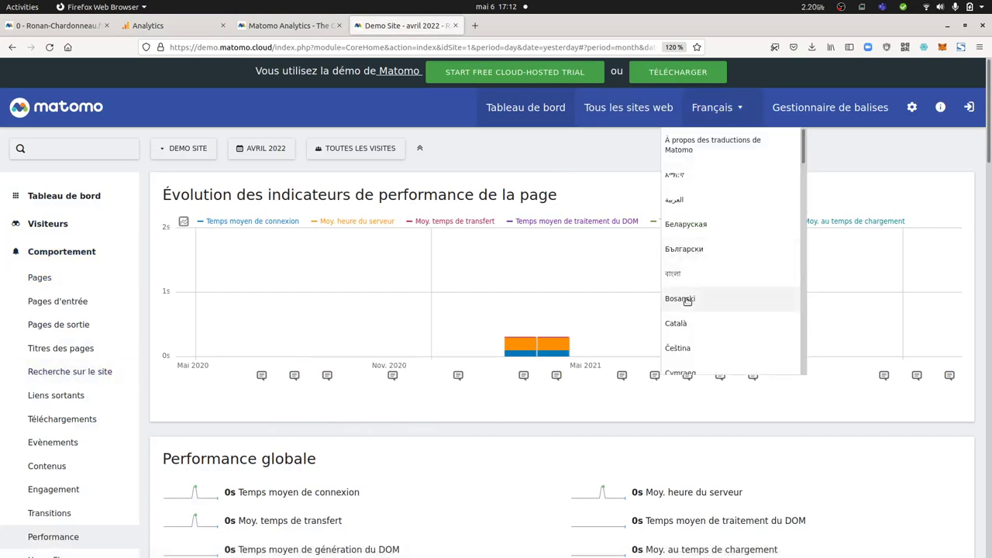
{"action": "scroll", "coordinate": [686, 299], "scroll_direction": "down", "scroll_amount": 4}
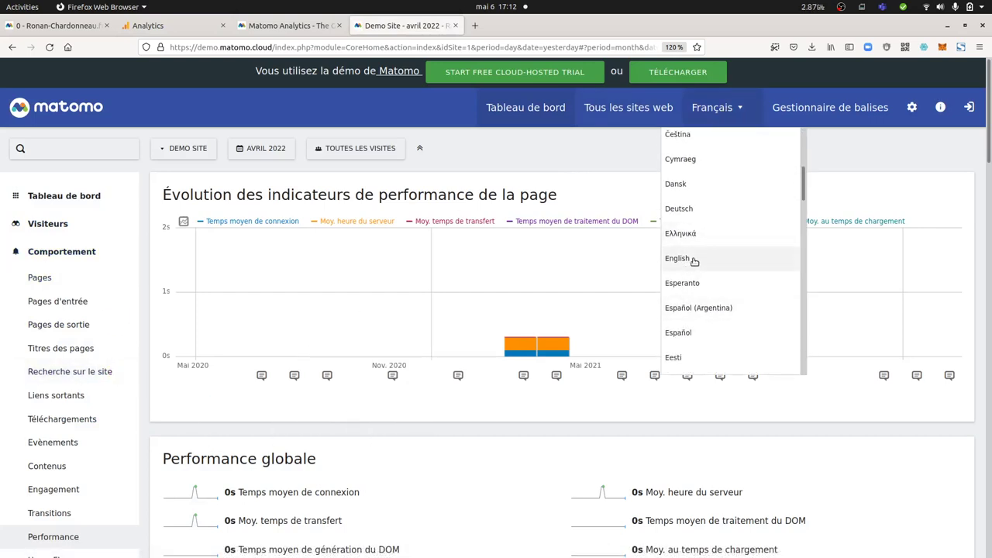
{"action": "left_click", "coordinate": [692, 261]}
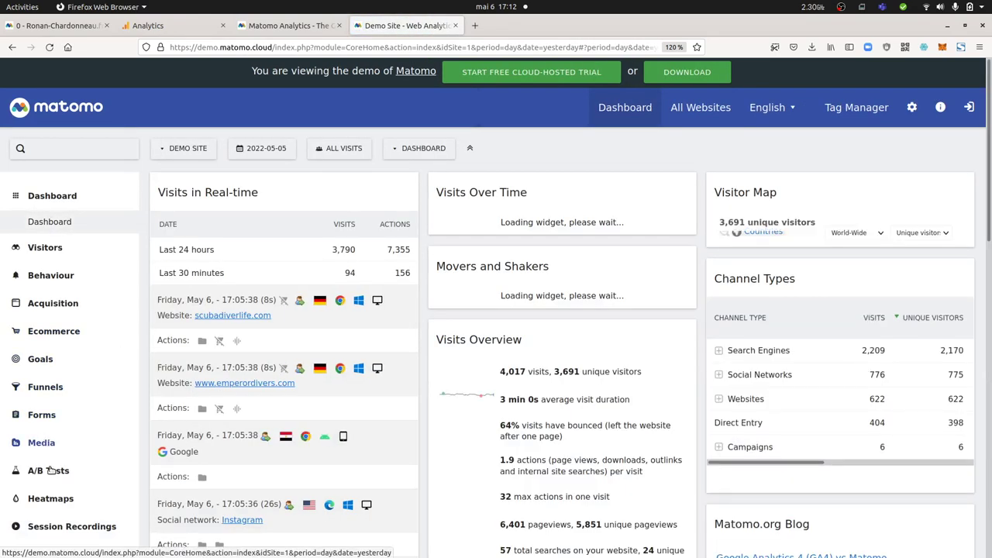
- Open the AffiliateLinkEffectiveness A/B test and examine its hypothesis, evolution graph and variation overview
{"action": "left_click", "coordinate": [48, 471]}
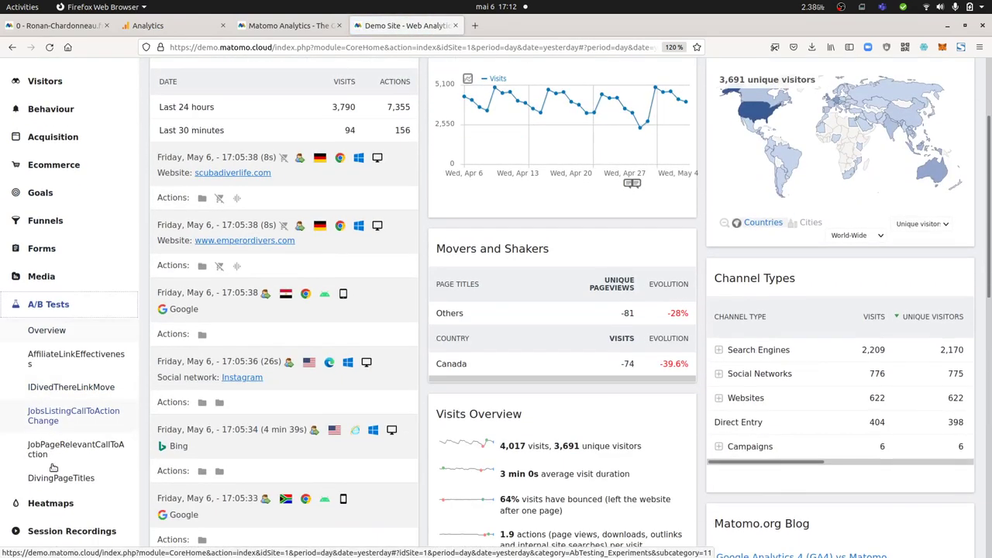
{"action": "left_click", "coordinate": [62, 352]}
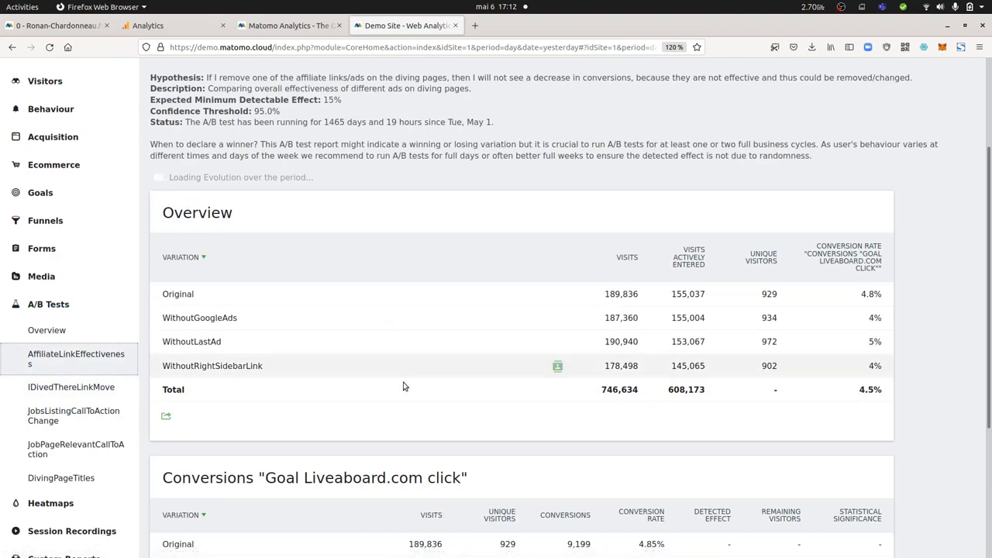
{"action": "scroll", "coordinate": [531, 430], "scroll_direction": "up", "scroll_amount": 3}
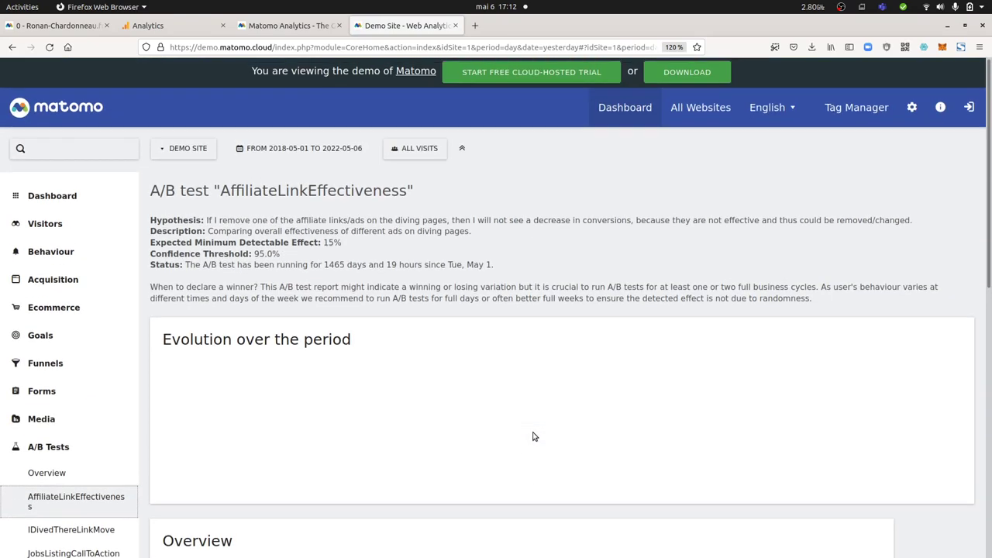
{"action": "scroll", "coordinate": [428, 523], "scroll_direction": "down", "scroll_amount": 5}
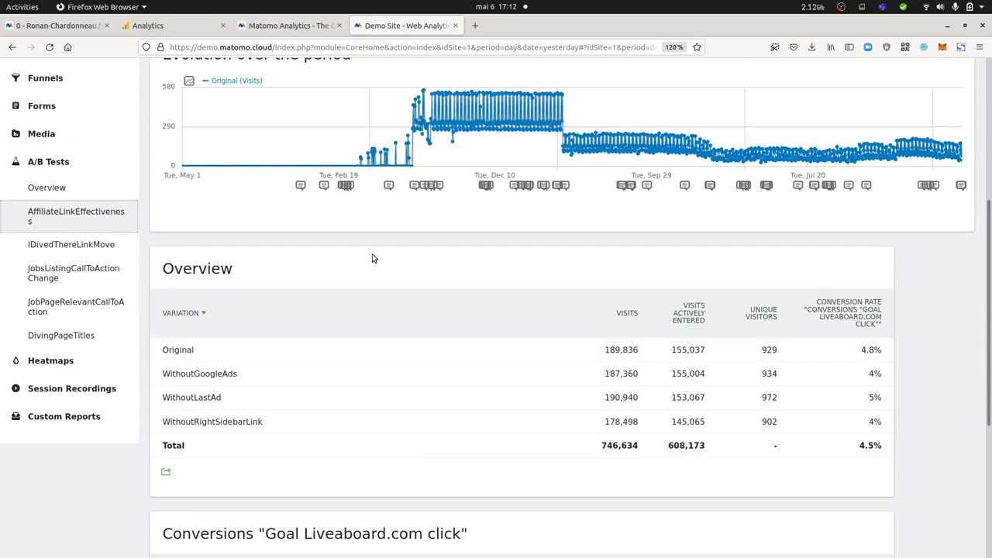
- Review the A/B test's evolution graph and variation overview, and list the Conversions reports in Google Analytics
{"action": "scroll", "coordinate": [401, 323], "scroll_direction": "up", "scroll_amount": 2}
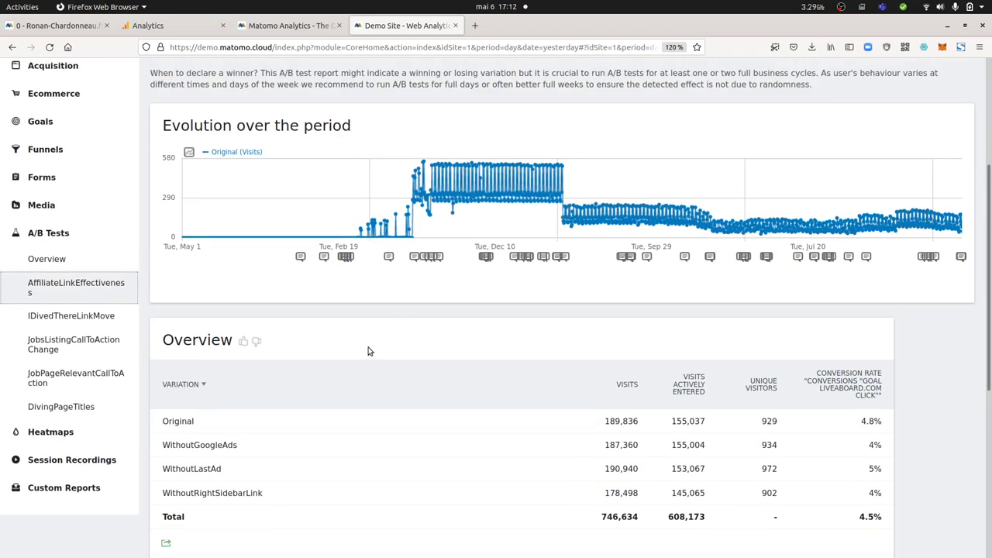
{"action": "scroll", "coordinate": [368, 351], "scroll_direction": "down", "scroll_amount": 2}
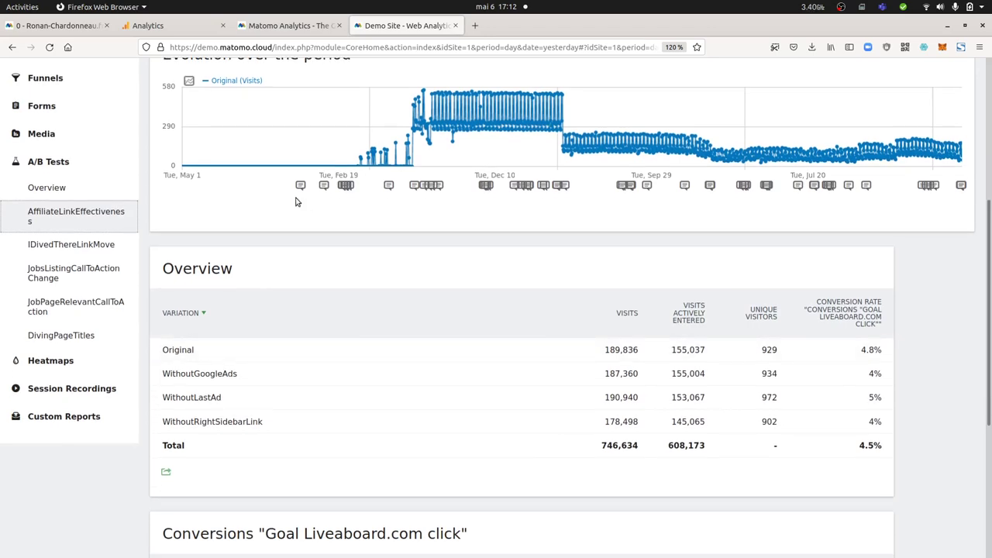
{"action": "left_click", "coordinate": [77, 25]}
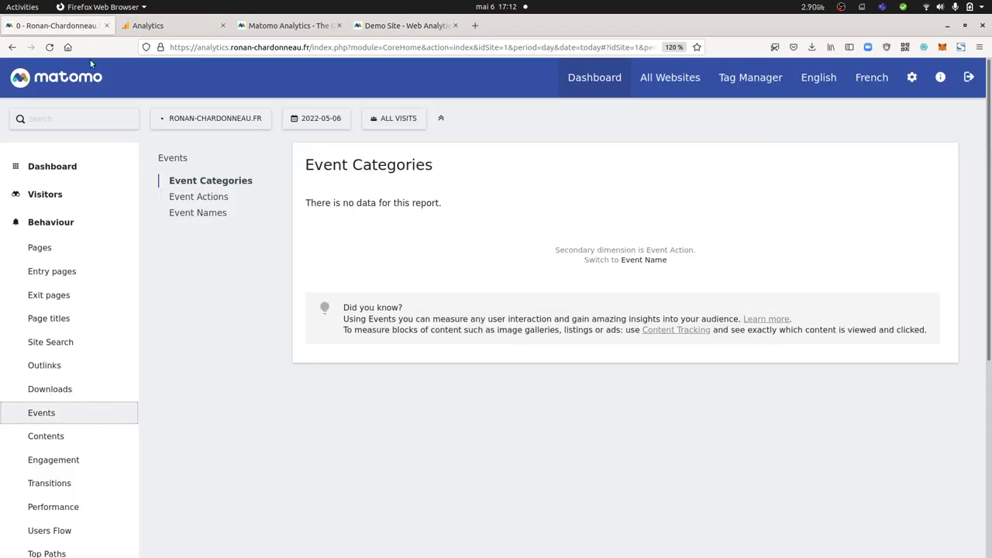
{"action": "left_click", "coordinate": [195, 31]}
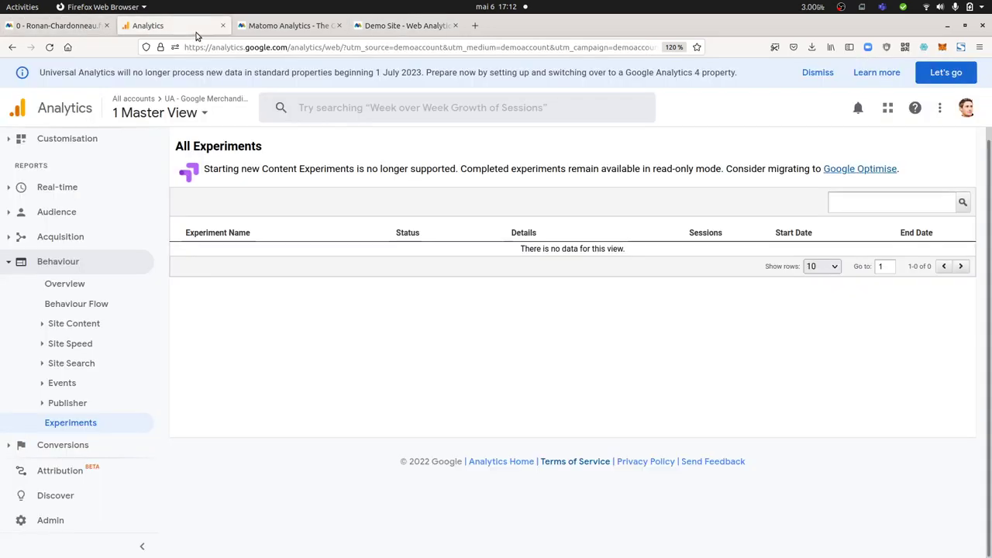
{"action": "left_click", "coordinate": [78, 447]}
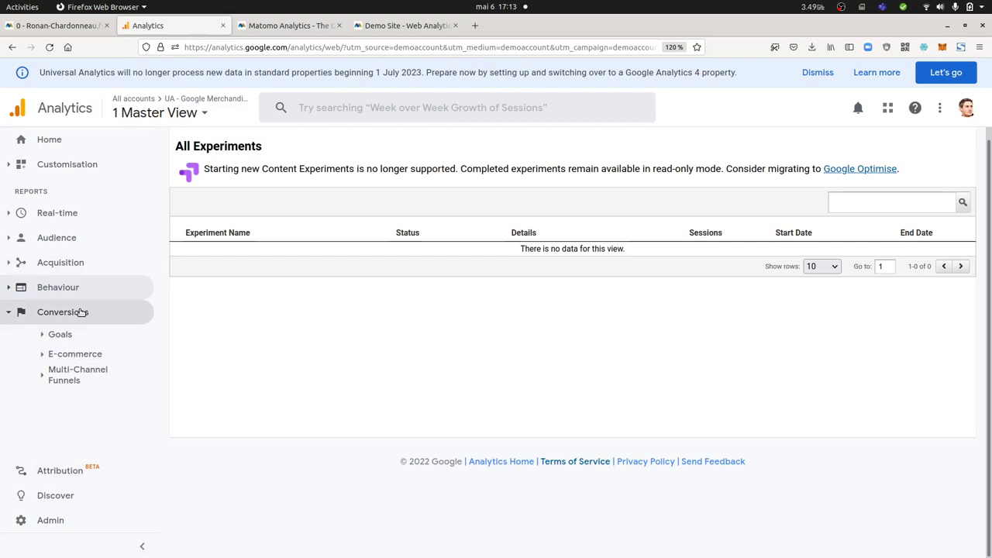
- Switch to the main Matomo site, list its Acquisition and Goals reports, and open the Manage Goals page
{"action": "left_click", "coordinate": [48, 25]}
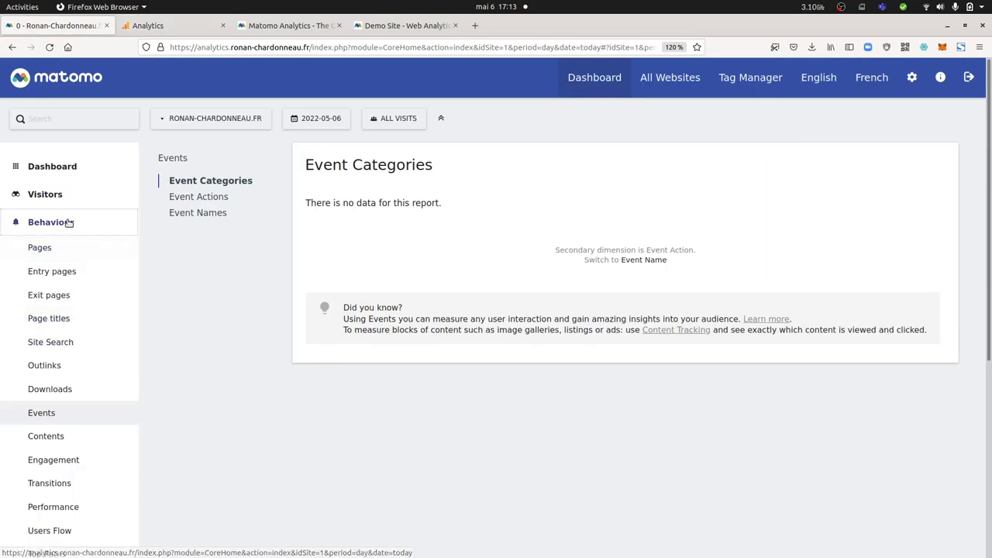
{"action": "scroll", "coordinate": [60, 350], "scroll_direction": "down", "scroll_amount": 5}
{"action": "left_click", "coordinate": [59, 347]}
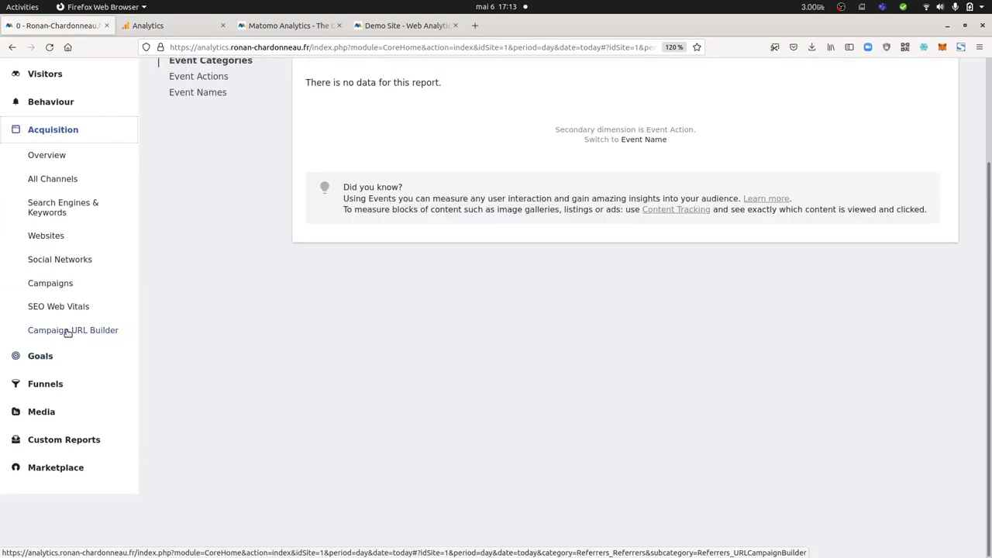
{"action": "scroll", "coordinate": [70, 310], "scroll_direction": "up", "scroll_amount": 2}
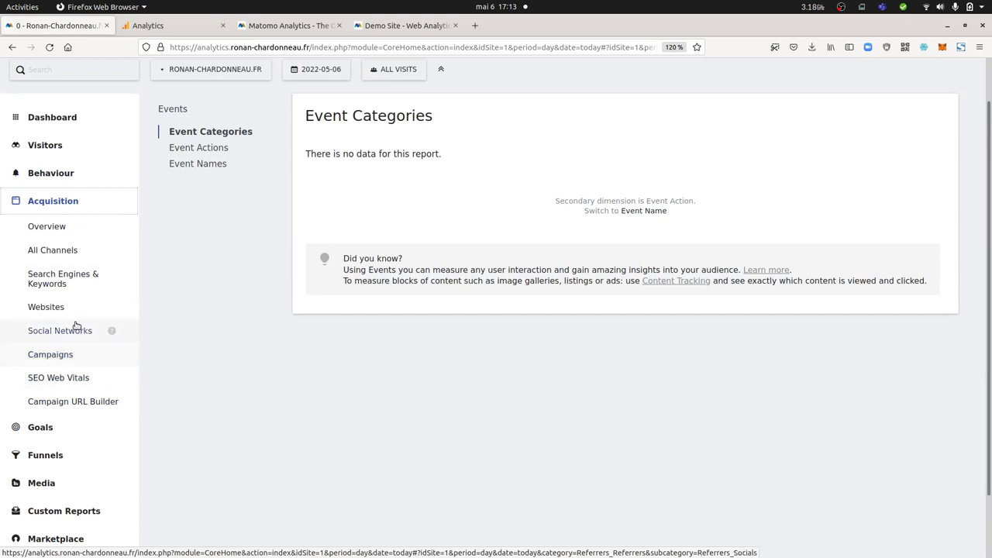
{"action": "left_click", "coordinate": [54, 430]}
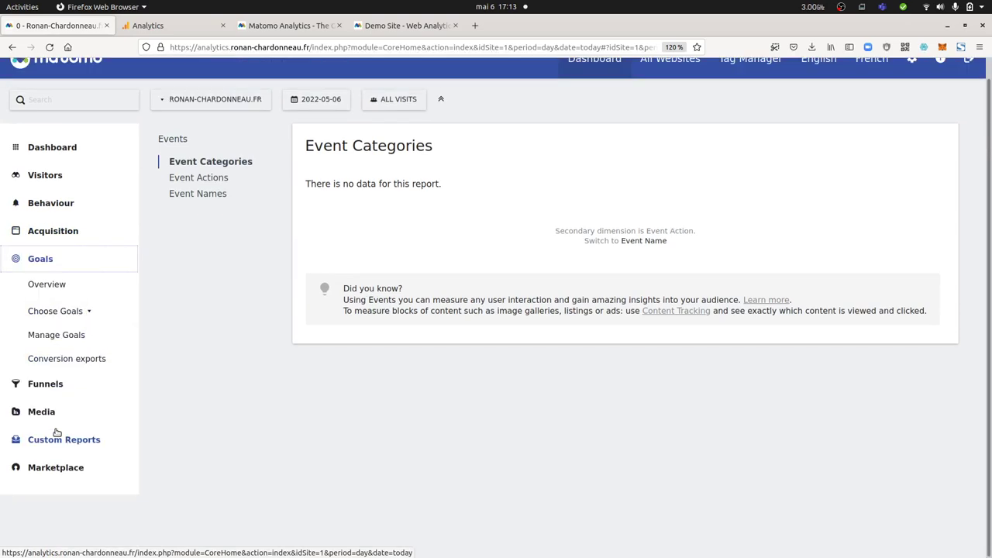
{"action": "left_click", "coordinate": [73, 342]}
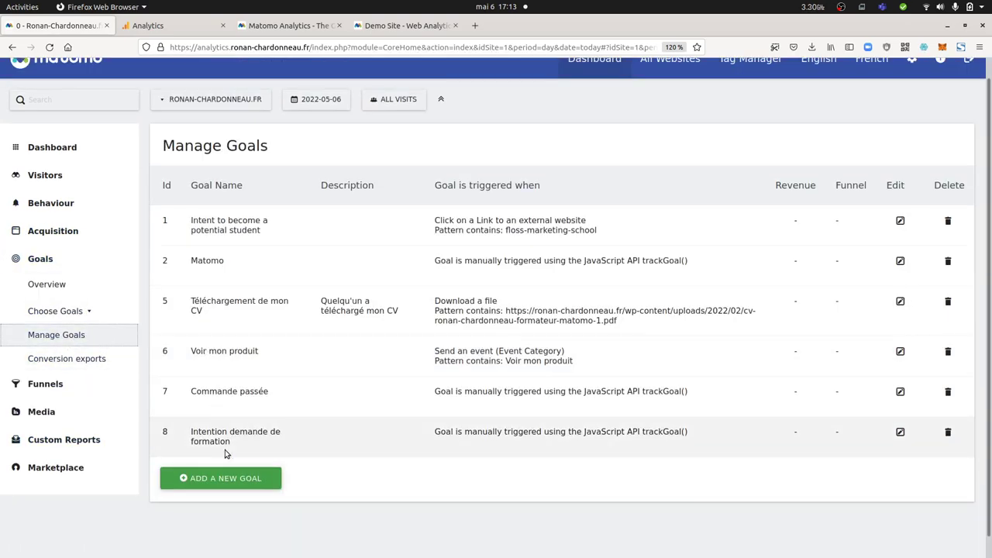
- Start a new goal triggered manually and view the linked documentation on manual goal conversions in a separate browser tab
{"action": "left_click", "coordinate": [195, 478]}
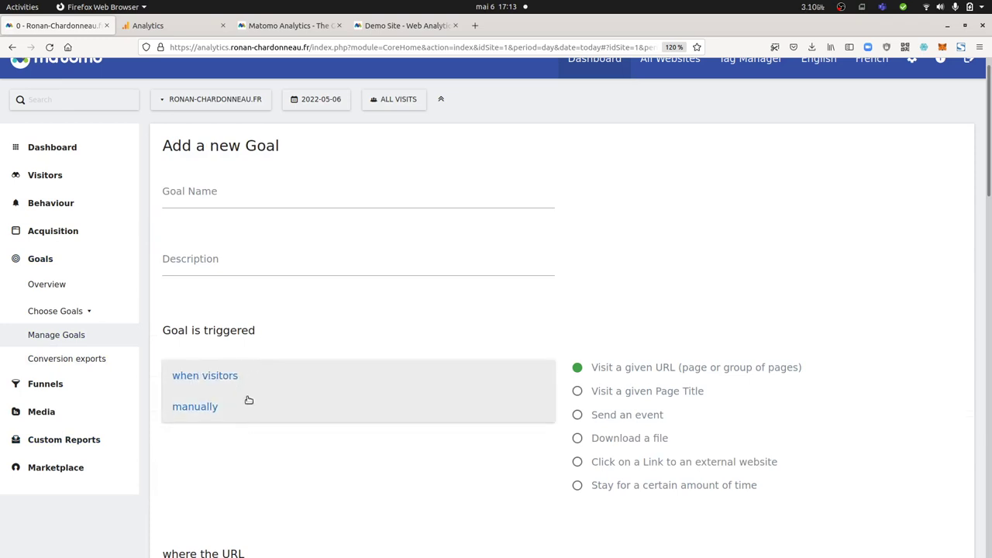
{"action": "left_click", "coordinate": [241, 408]}
{"action": "right_click", "coordinate": [620, 378]}
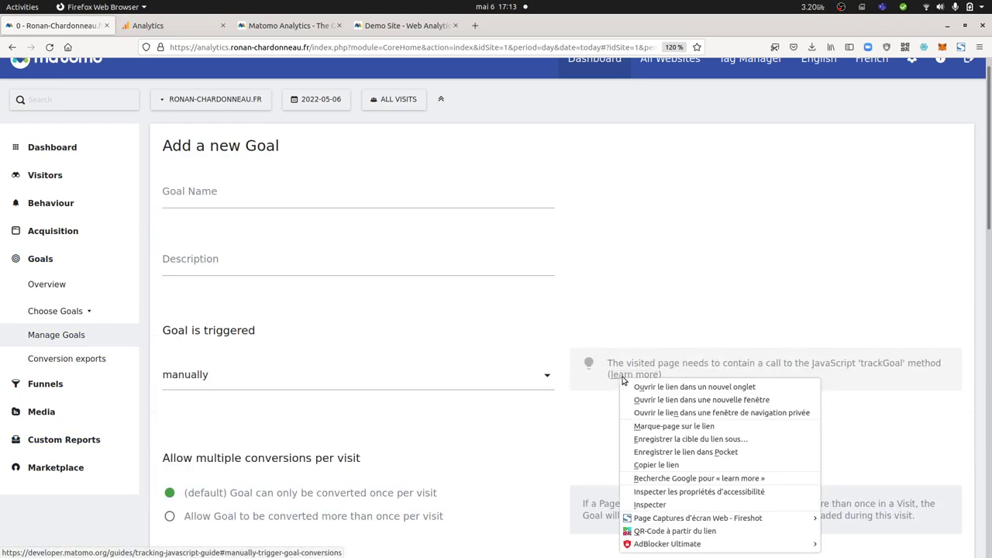
{"action": "left_click", "coordinate": [689, 386]}
{"action": "left_click", "coordinate": [177, 24]}
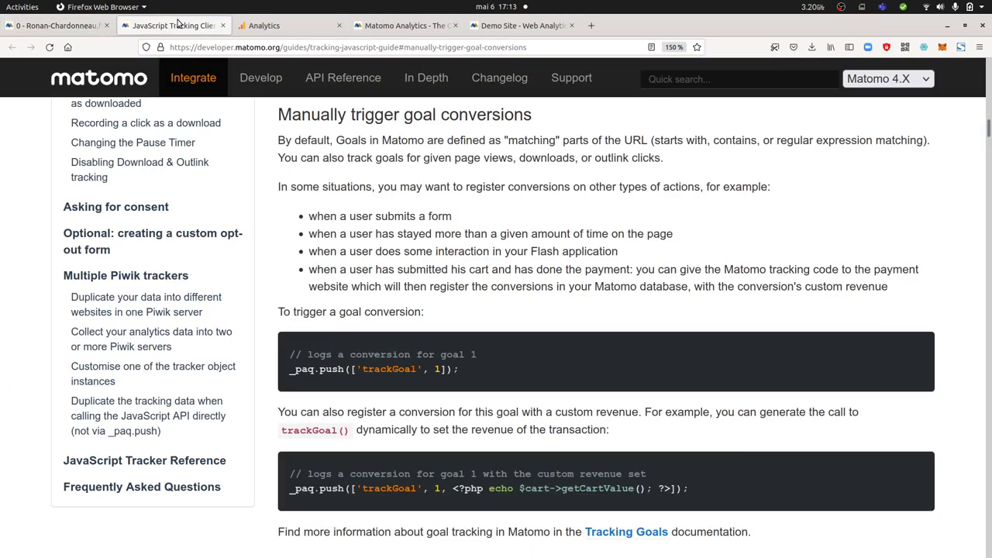
- Switch to the Matomo demo site and examine the Ecommerce Products, Ecommerce Log and Multi Attribution reports
{"action": "left_click", "coordinate": [54, 26]}
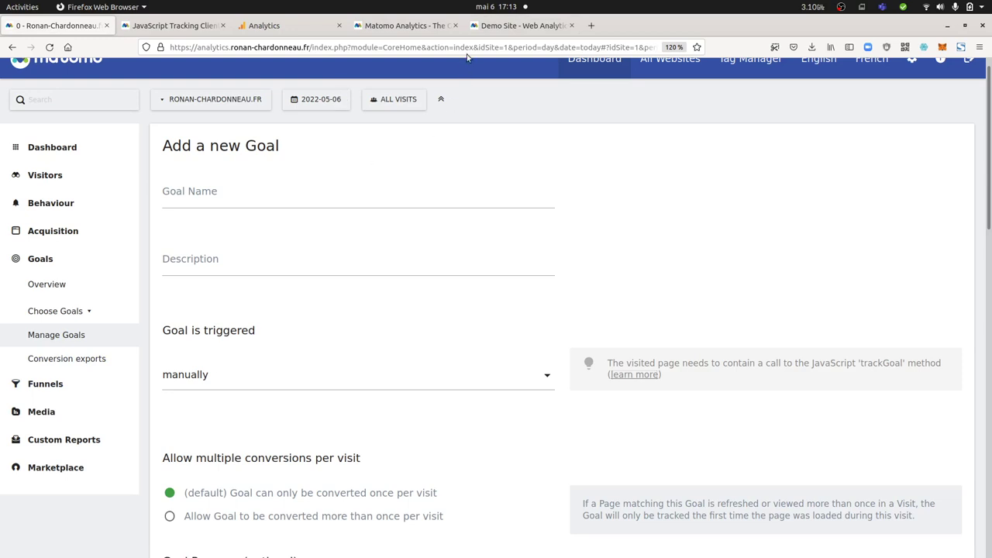
{"action": "left_click", "coordinate": [497, 27]}
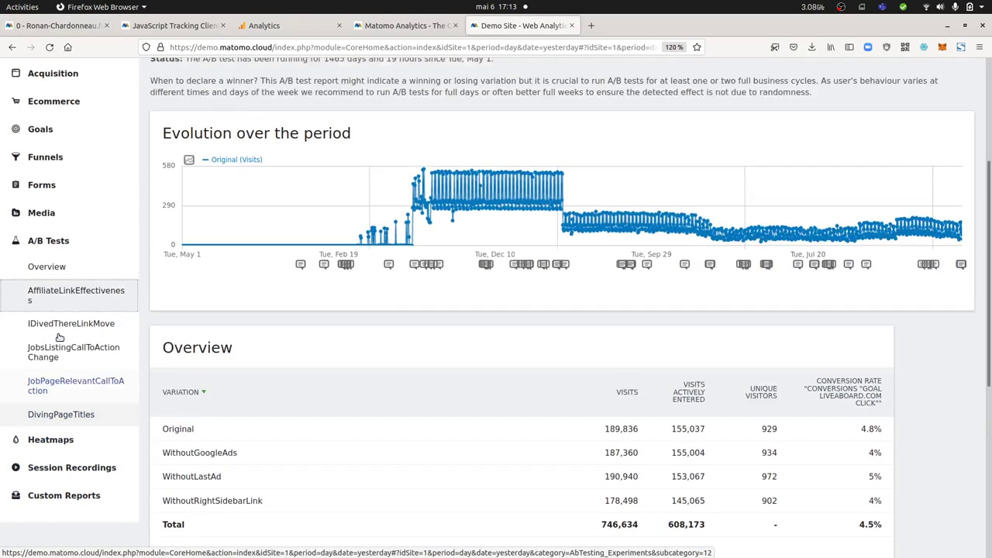
{"action": "scroll", "coordinate": [31, 271], "scroll_direction": "up", "scroll_amount": 3}
{"action": "left_click", "coordinate": [60, 165]}
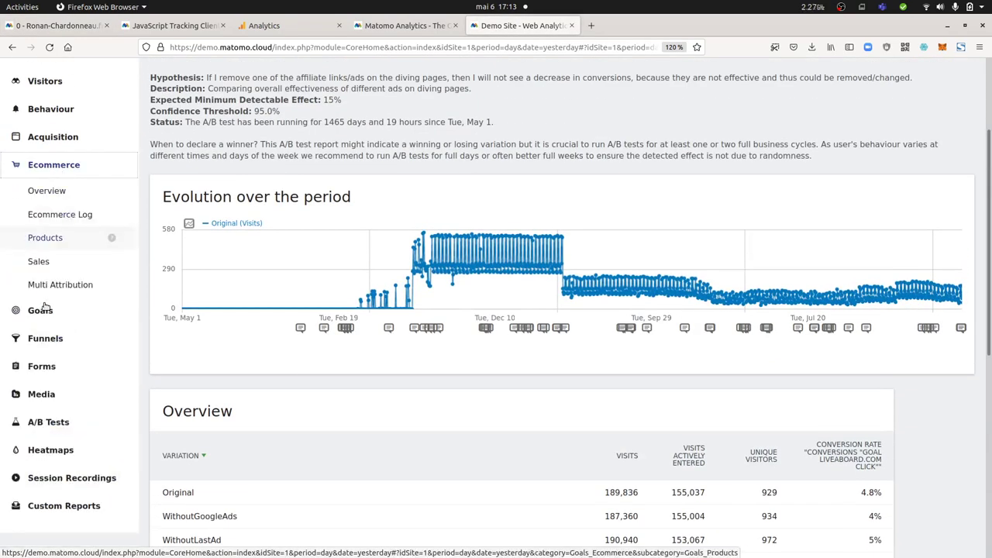
{"action": "left_click", "coordinate": [48, 238]}
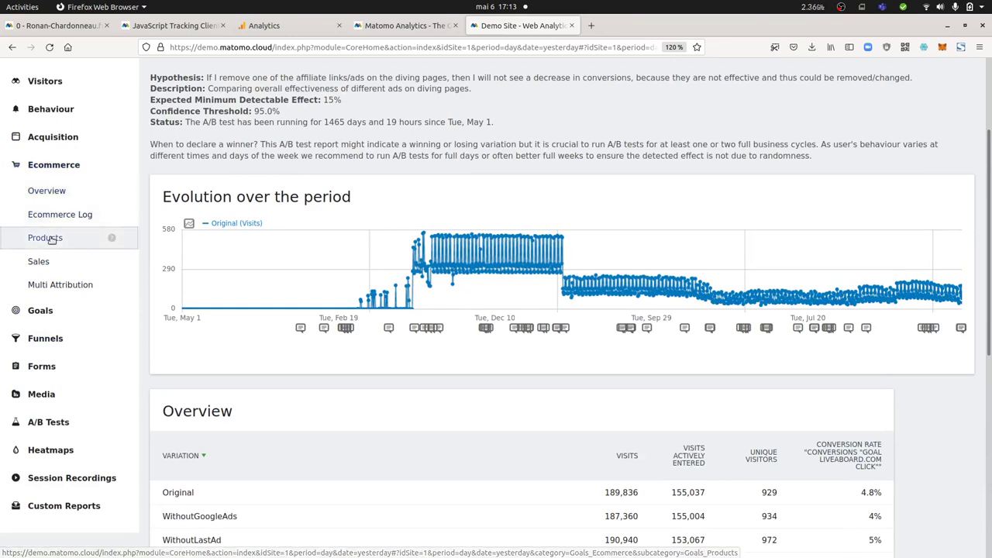
{"action": "scroll", "coordinate": [248, 375], "scroll_direction": "up", "scroll_amount": 3}
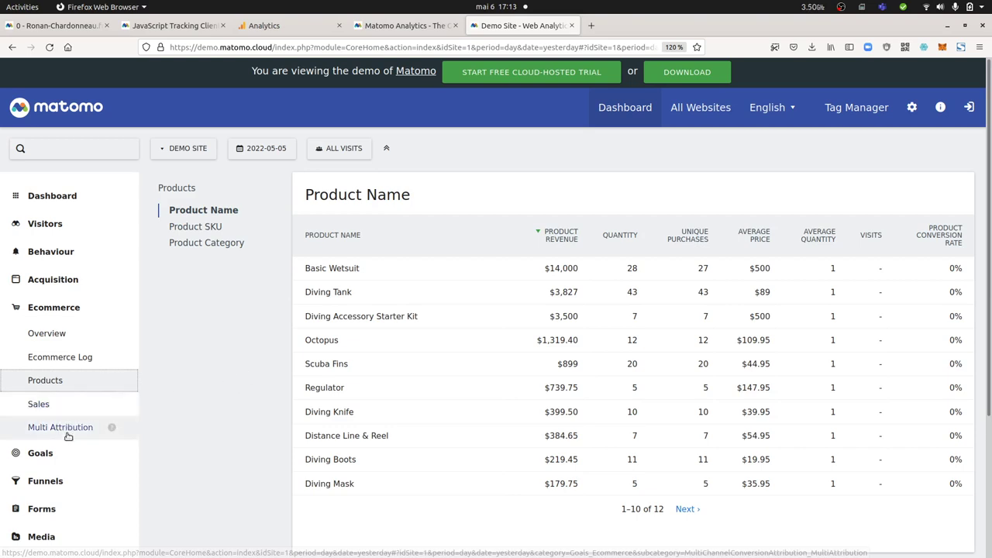
{"action": "left_click", "coordinate": [85, 360]}
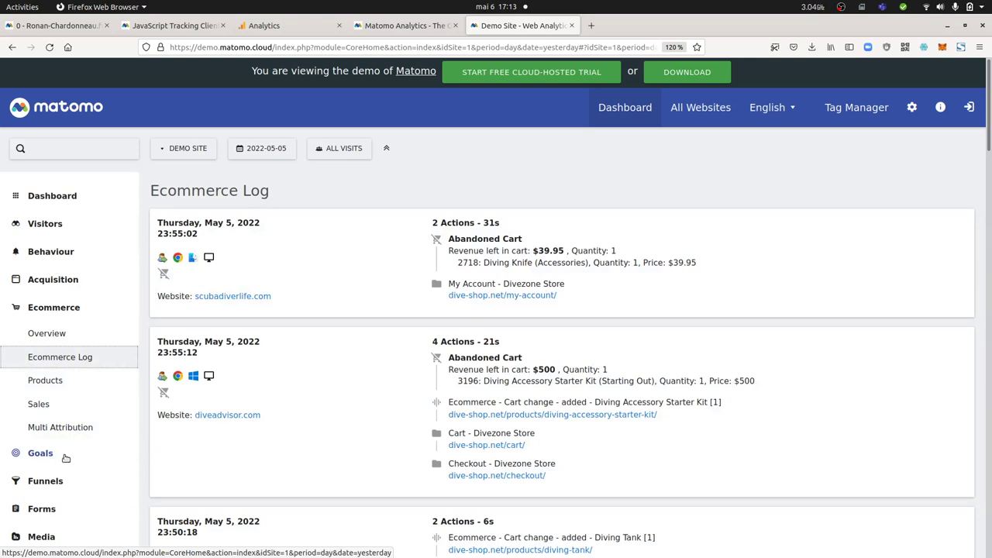
{"action": "left_click", "coordinate": [64, 429]}
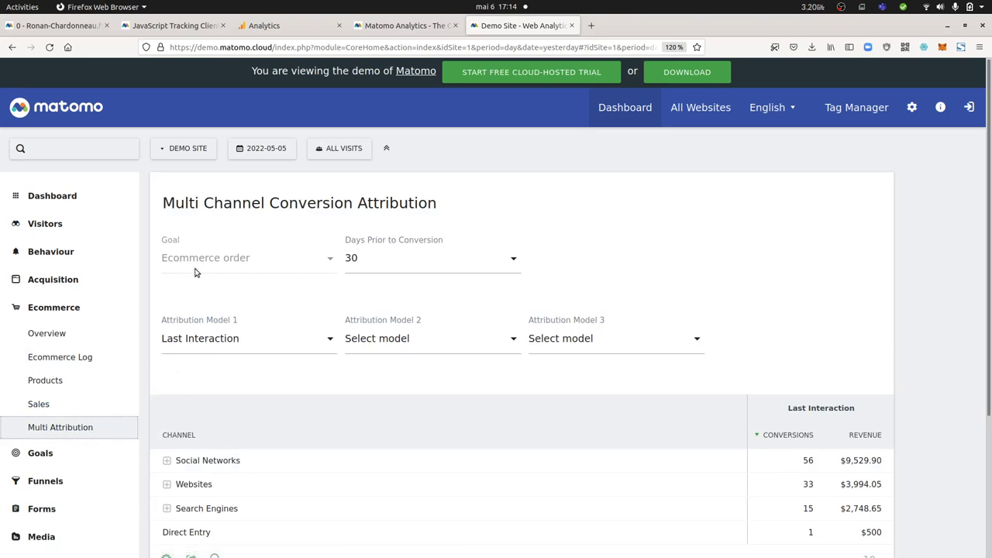
- Open the Admin page in Google Analytics, and open the administration area of the main Matomo site to compare
{"action": "left_click", "coordinate": [313, 27]}
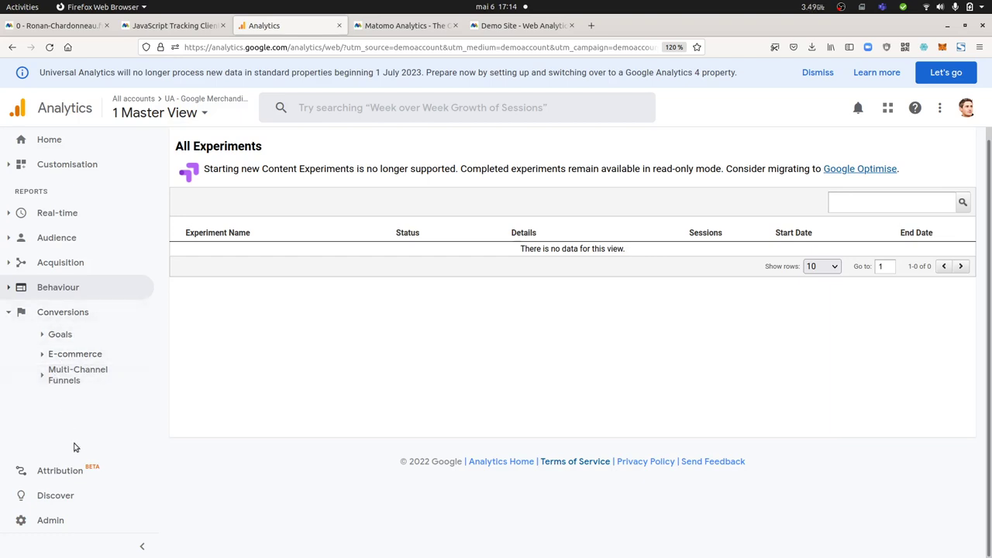
{"action": "left_click", "coordinate": [70, 526]}
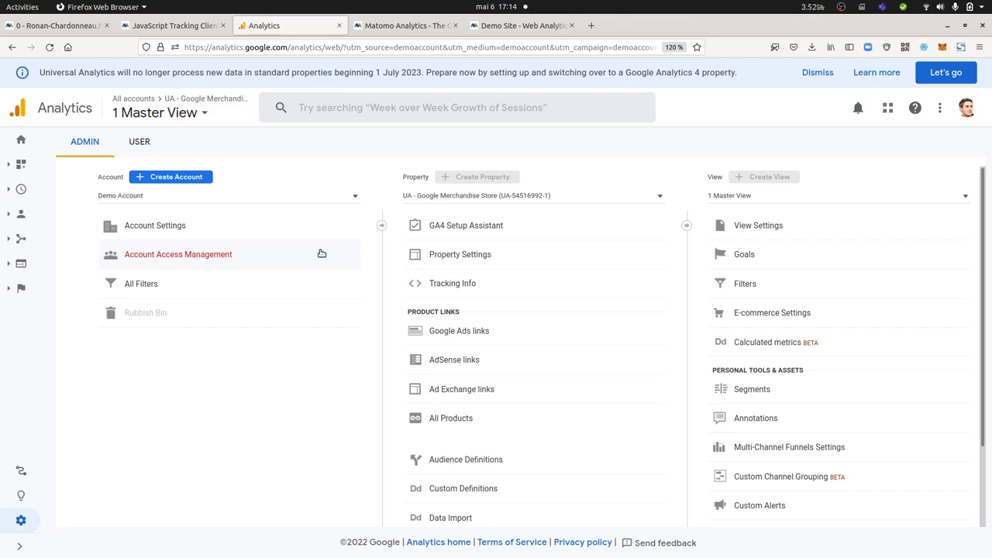
{"action": "left_click", "coordinate": [55, 26]}
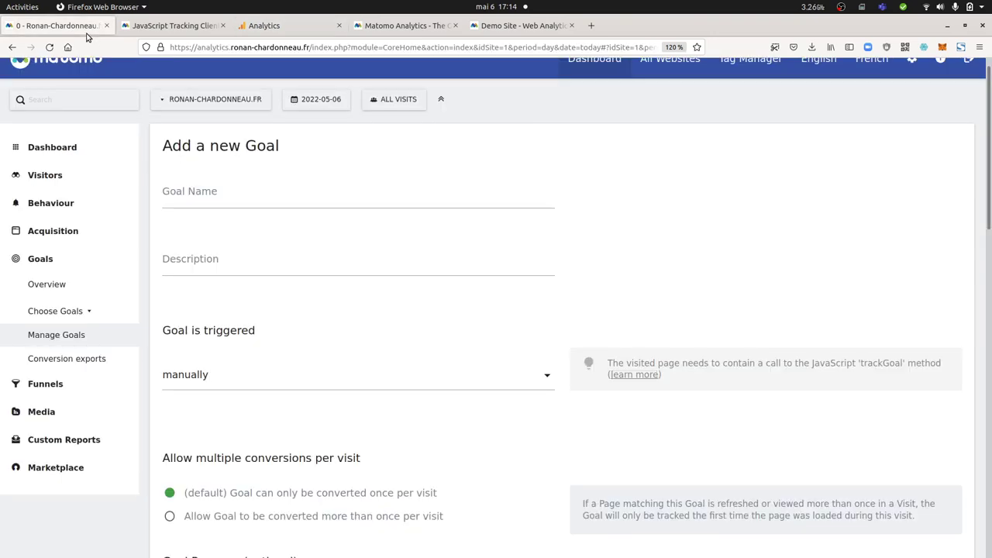
{"action": "scroll", "coordinate": [636, 158], "scroll_direction": "up", "scroll_amount": 1}
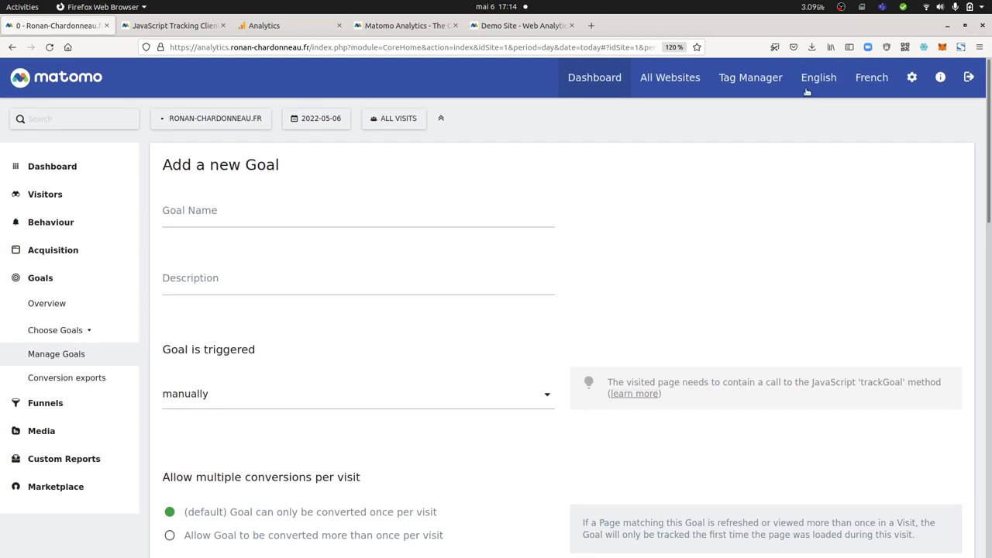
{"action": "left_click", "coordinate": [916, 87]}
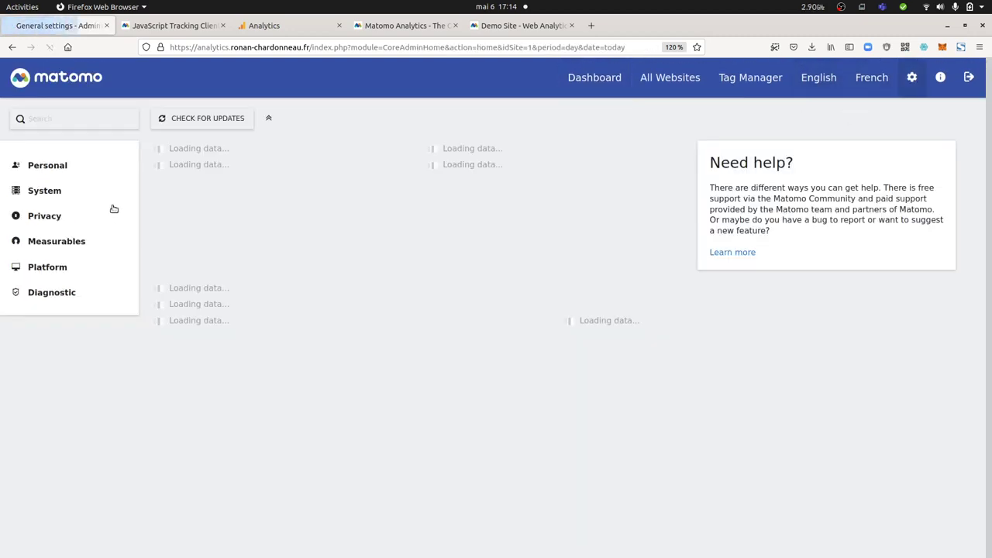
- List the System and Measurables settings in Matomo's administration and open the Manage Measurables page
{"action": "left_click", "coordinate": [73, 198]}
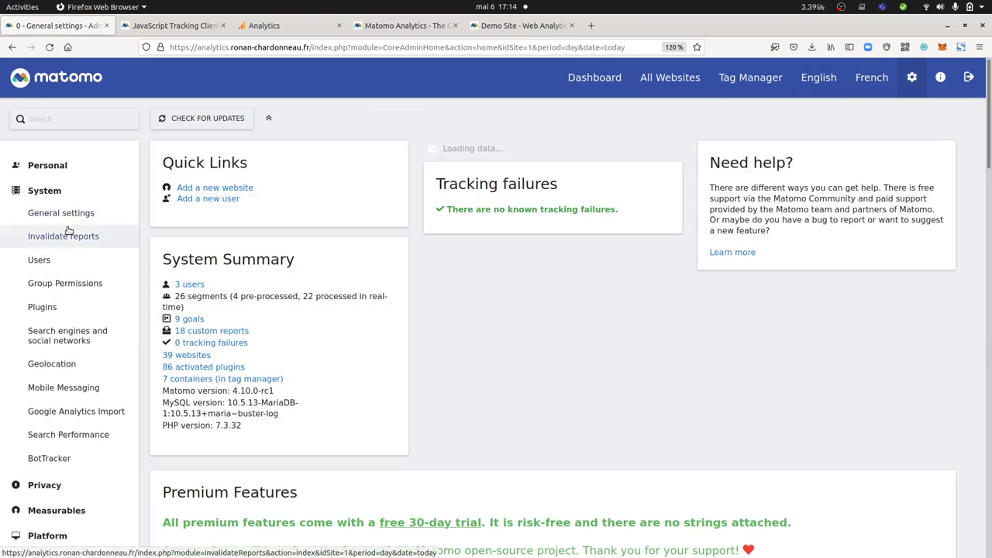
{"action": "scroll", "coordinate": [53, 410], "scroll_direction": "down", "scroll_amount": 3}
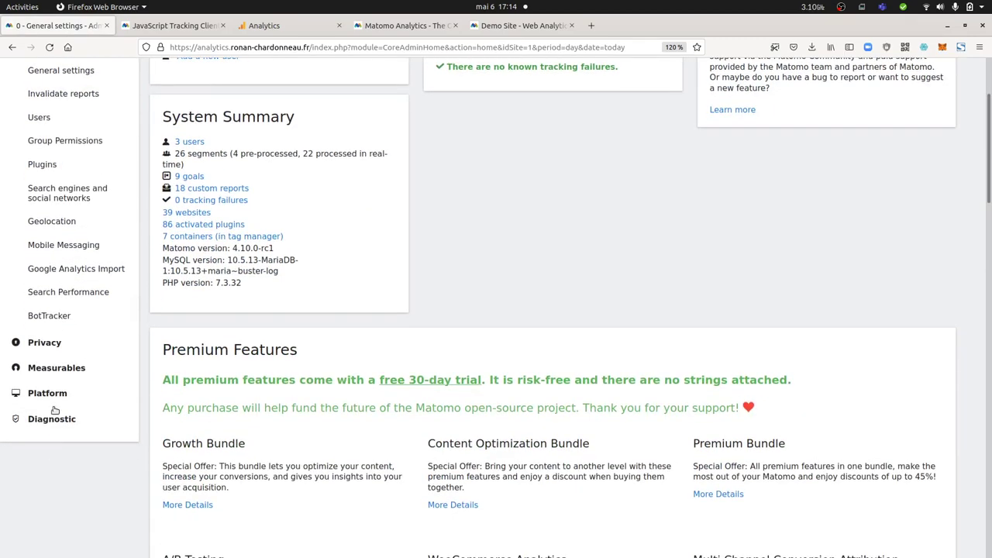
{"action": "left_click", "coordinate": [55, 368]}
{"action": "scroll", "coordinate": [68, 295], "scroll_direction": "up", "scroll_amount": 4}
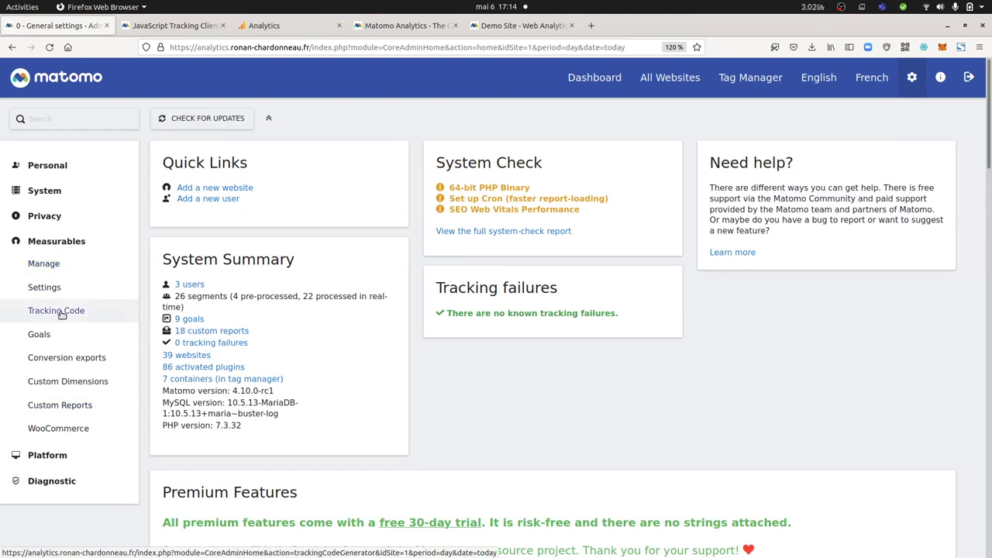
{"action": "left_click", "coordinate": [73, 270]}
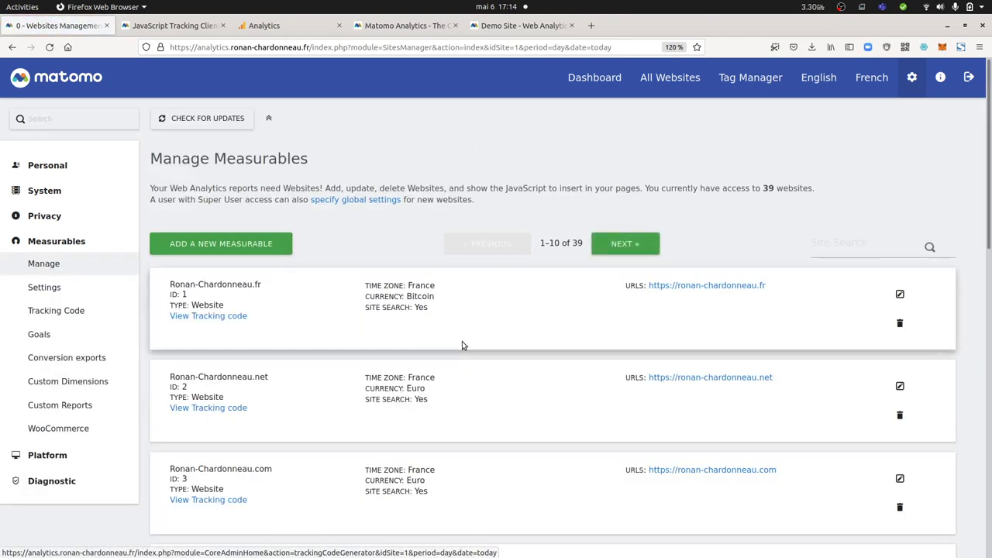
- Open the website with ID 1 for editing and examine its excluded IPs, parameters and user agents settings
{"action": "left_click", "coordinate": [899, 294]}
{"action": "scroll", "coordinate": [403, 388], "scroll_direction": "down", "scroll_amount": 6}
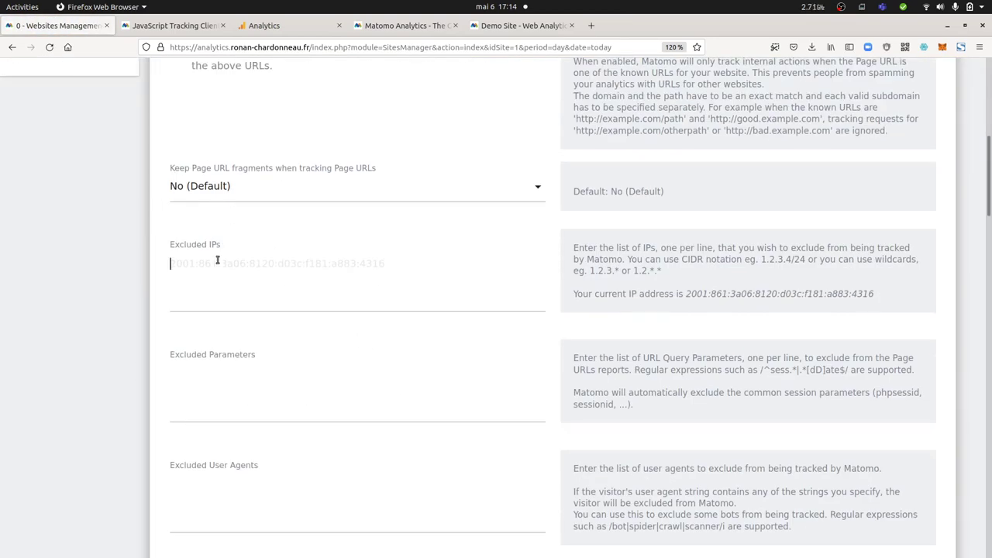
{"action": "left_click", "coordinate": [208, 386]}
{"action": "scroll", "coordinate": [203, 434], "scroll_direction": "down", "scroll_amount": 3}
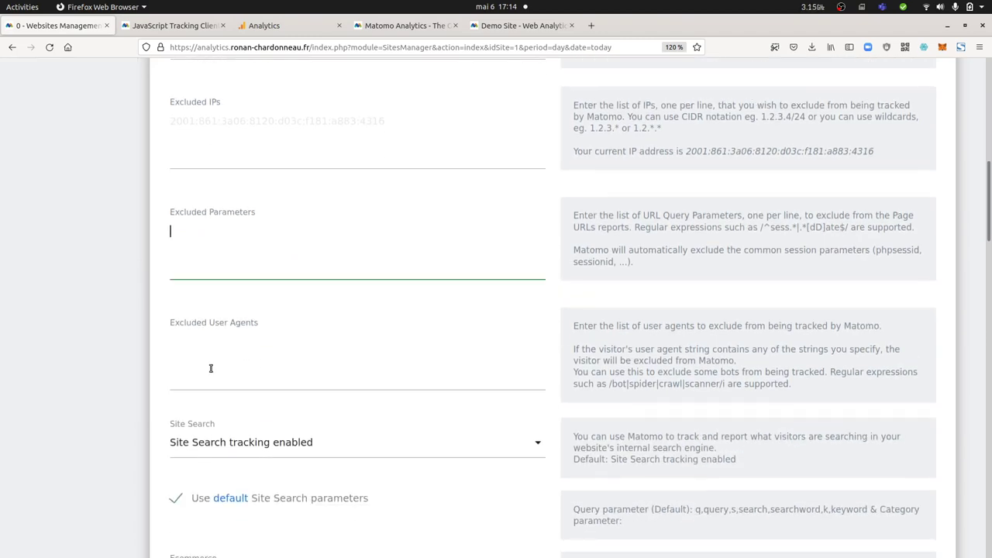
{"action": "left_click", "coordinate": [211, 369]}
{"action": "scroll", "coordinate": [234, 385], "scroll_direction": "up", "scroll_amount": 10}
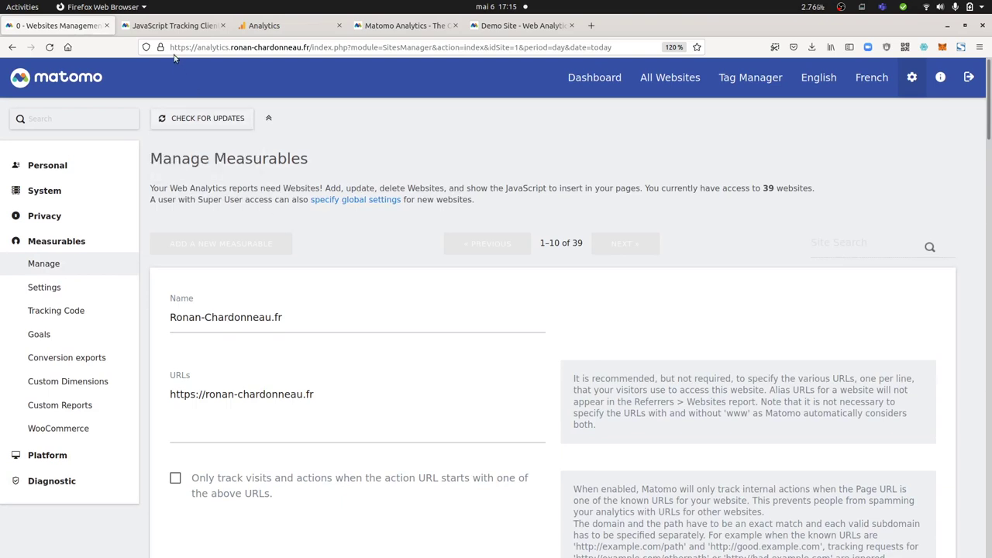
- Compare the website settings with the Google Analytics Admin page, and return to Matomo's Manage Measurables page
{"action": "mouse_move", "coordinate": [196, 113]}
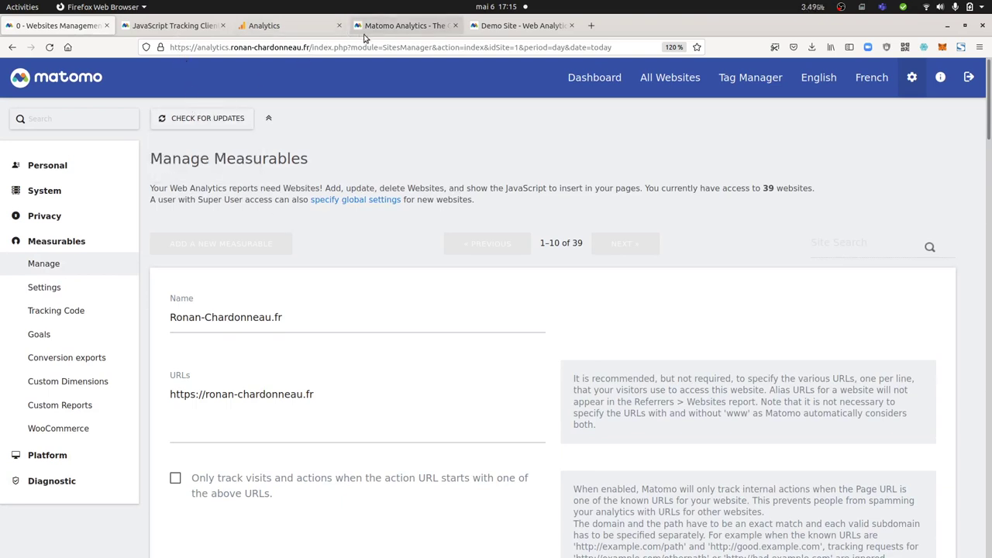
{"action": "left_click", "coordinate": [291, 27]}
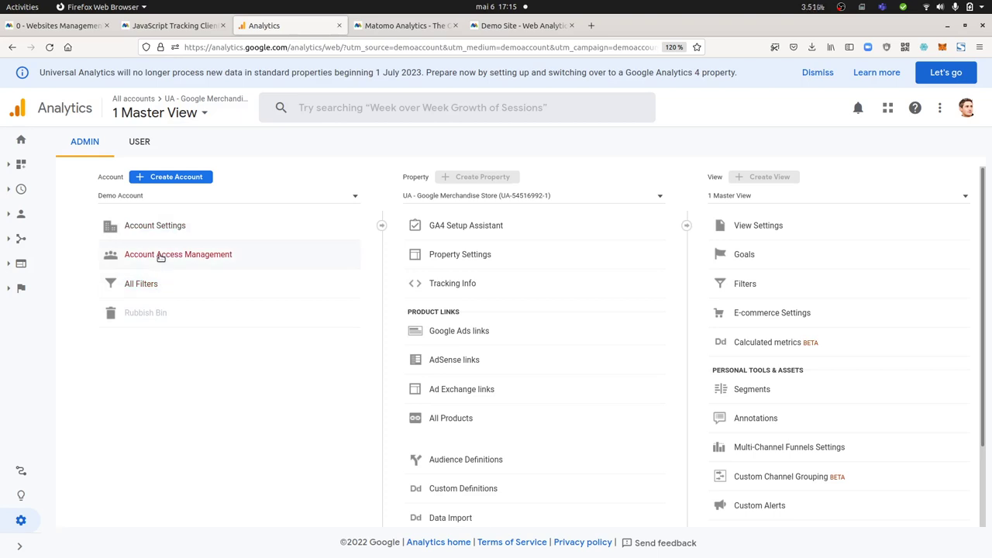
{"action": "left_click", "coordinate": [58, 26]}
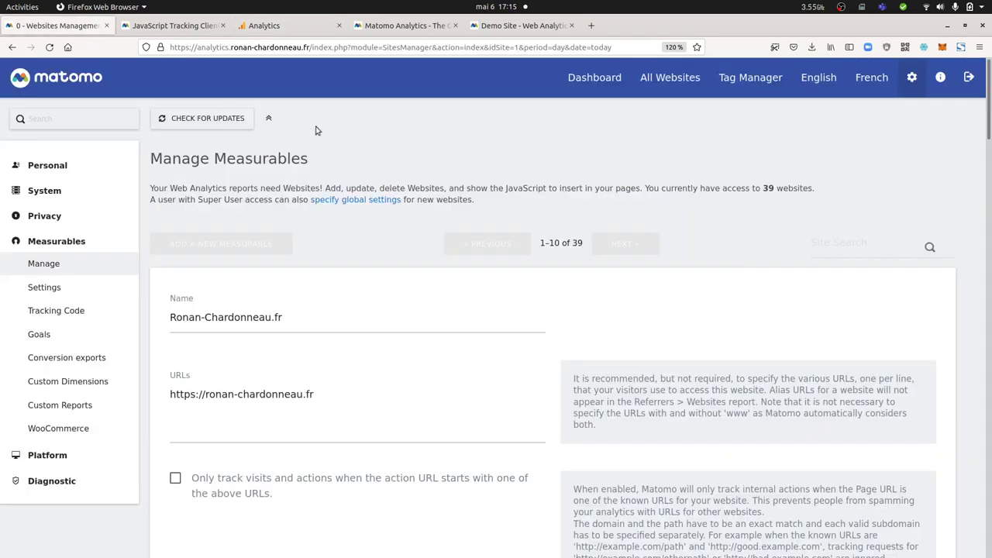
- Open the system Users page in Matomo's administration and list the access roles available for the anonymous user
{"action": "left_click", "coordinate": [57, 194]}
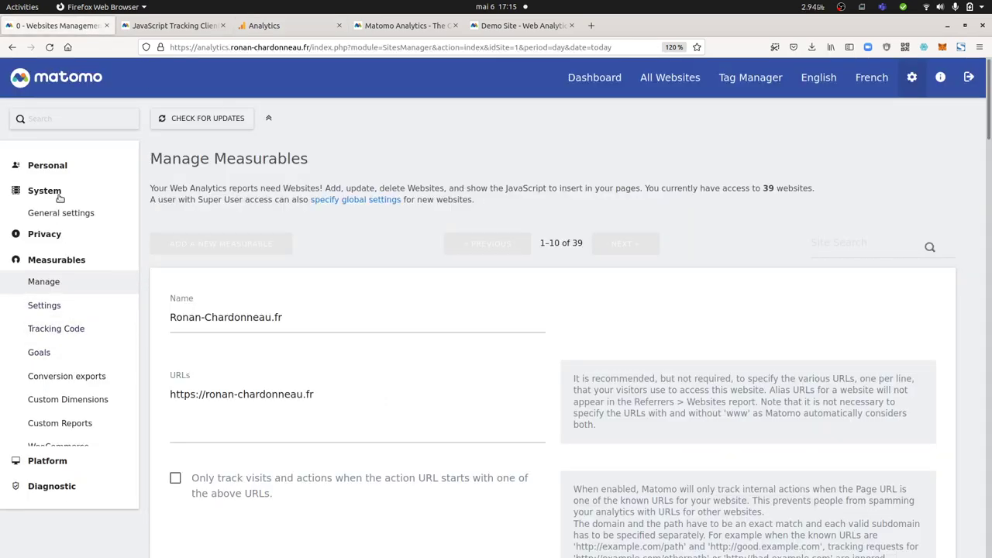
{"action": "left_click", "coordinate": [54, 265]}
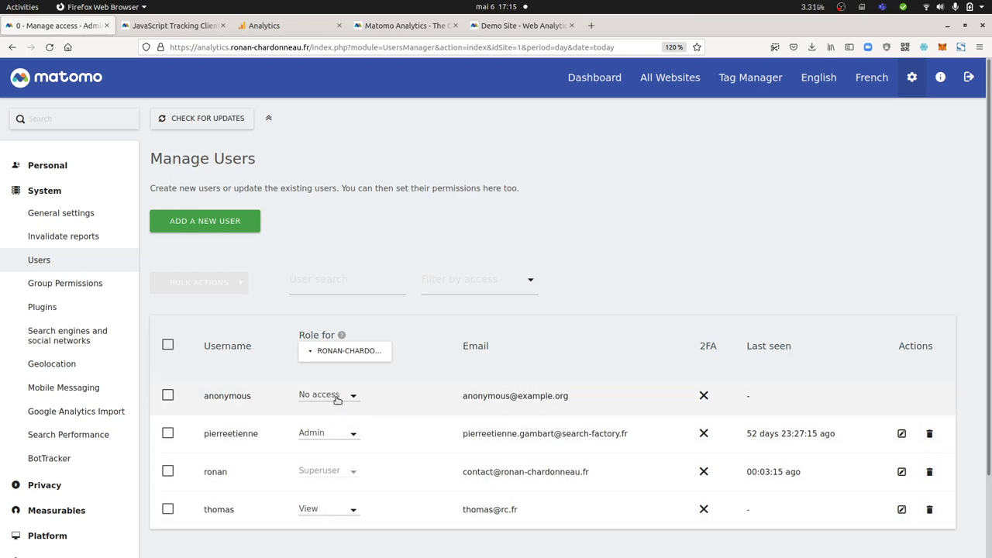
{"action": "left_click", "coordinate": [338, 396]}
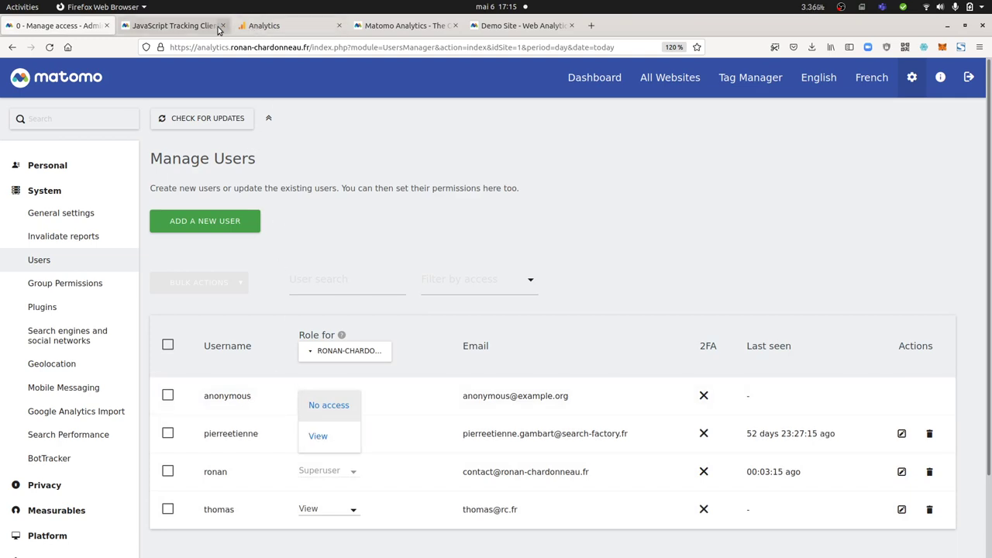
- Switch to the Google Analytics Admin page and examine its account, property and view options, including the product links
{"action": "left_click", "coordinate": [250, 27]}
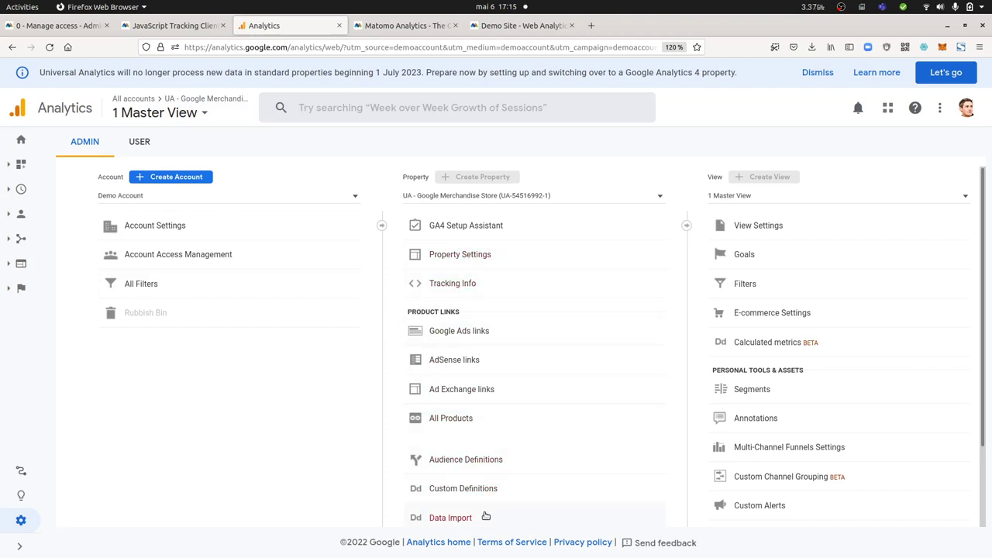
{"action": "scroll", "coordinate": [467, 296], "scroll_direction": "down", "scroll_amount": 1}
{"action": "scroll", "coordinate": [467, 298], "scroll_direction": "down", "scroll_amount": 2}
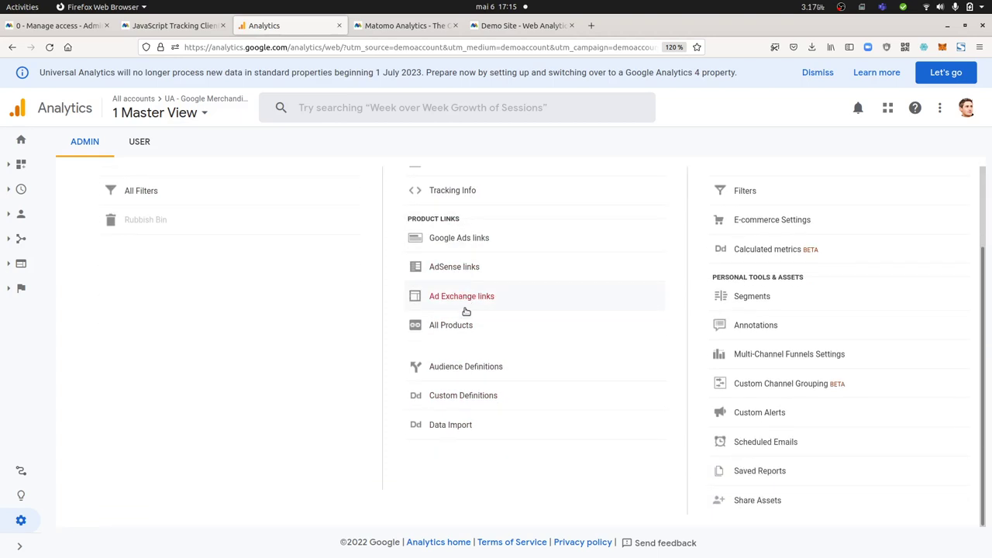
{"action": "scroll", "coordinate": [465, 353], "scroll_direction": "up", "scroll_amount": 3}
{"action": "scroll", "coordinate": [465, 353], "scroll_direction": "down", "scroll_amount": 2}
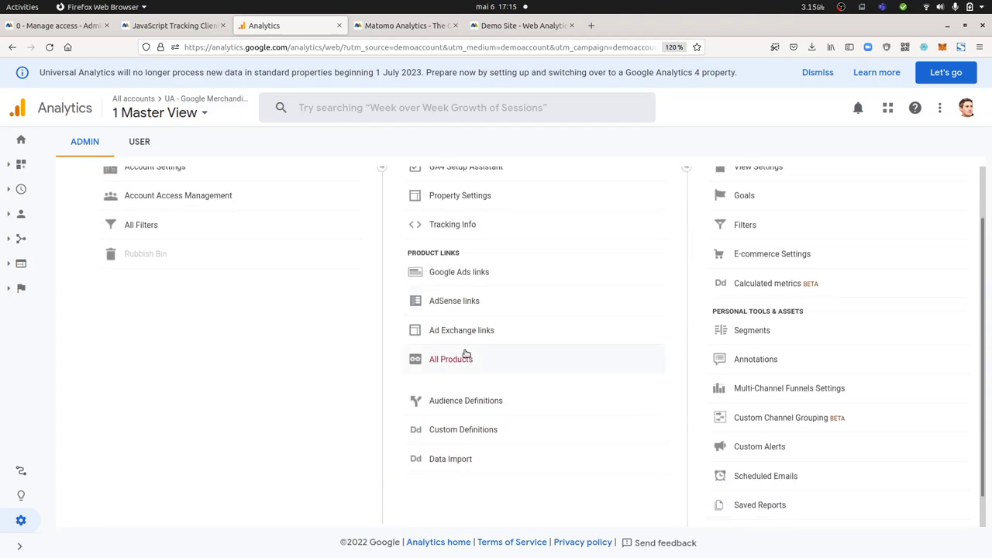
{"action": "scroll", "coordinate": [464, 353], "scroll_direction": "up", "scroll_amount": 2}
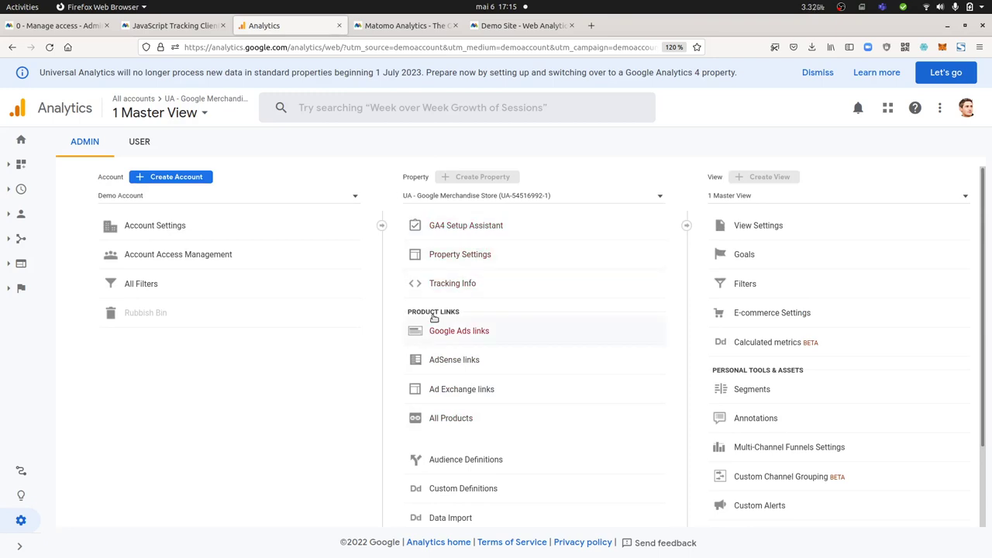
- Examine the JavaScript code on Matomo's Tracking Code page, and compare it with the JavaScript tracking guide and the Google Analytics Admin page
{"action": "left_click", "coordinate": [81, 25]}
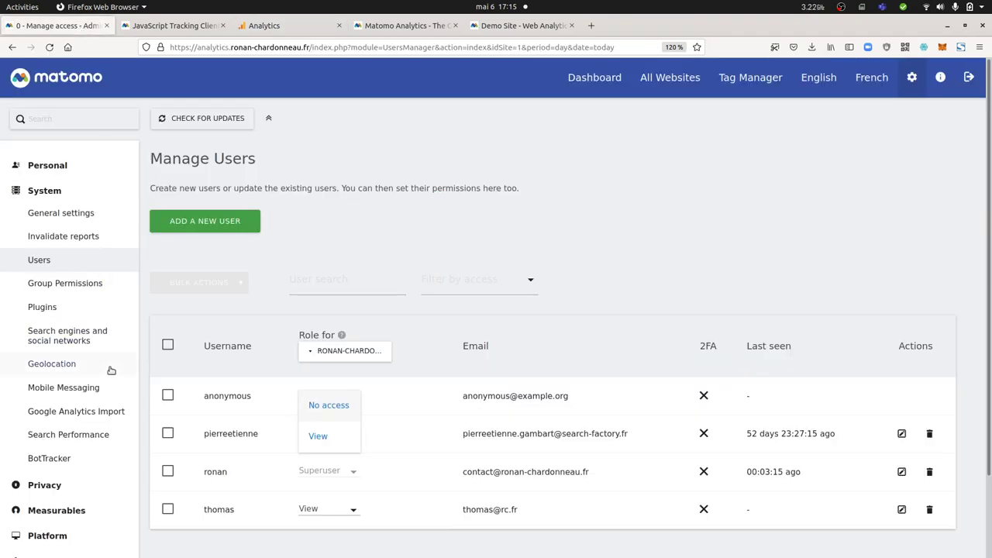
{"action": "left_click", "coordinate": [56, 510]}
{"action": "left_click", "coordinate": [42, 264]}
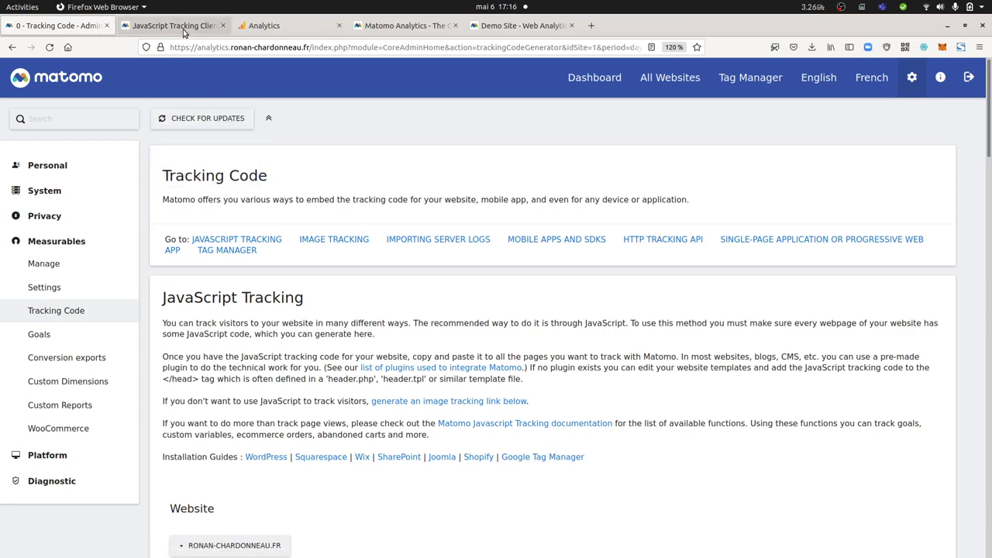
{"action": "scroll", "coordinate": [276, 309], "scroll_direction": "down", "scroll_amount": 5}
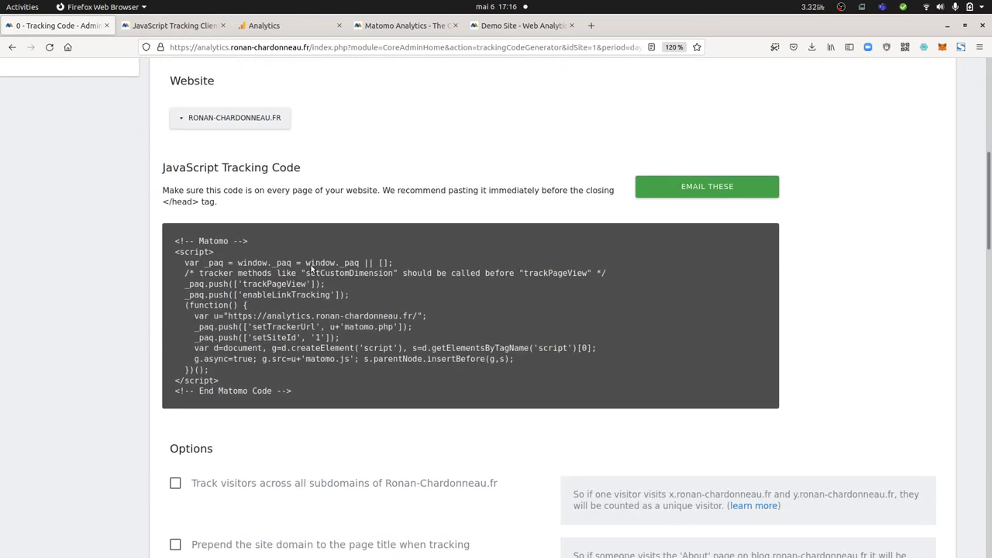
{"action": "left_click", "coordinate": [175, 25]}
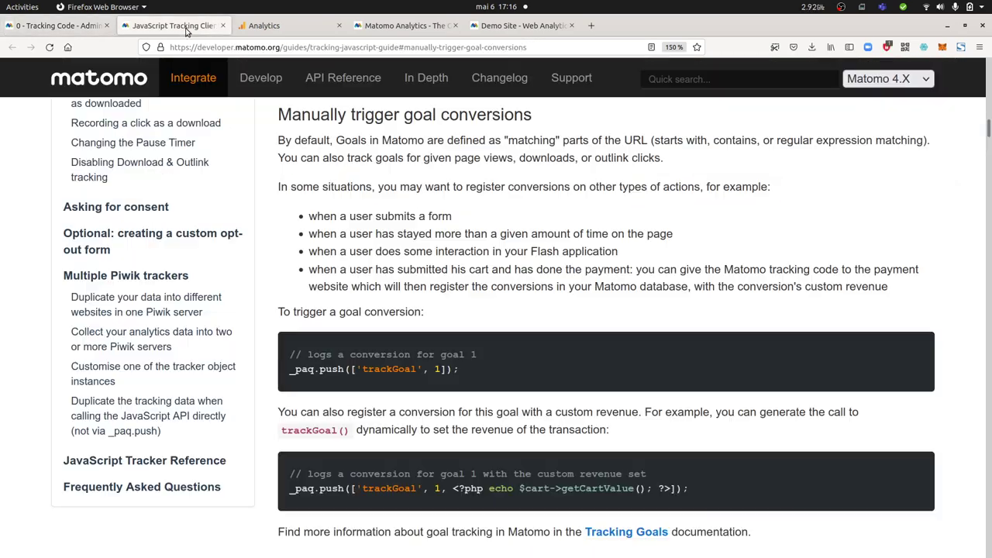
{"action": "left_click", "coordinate": [267, 26]}
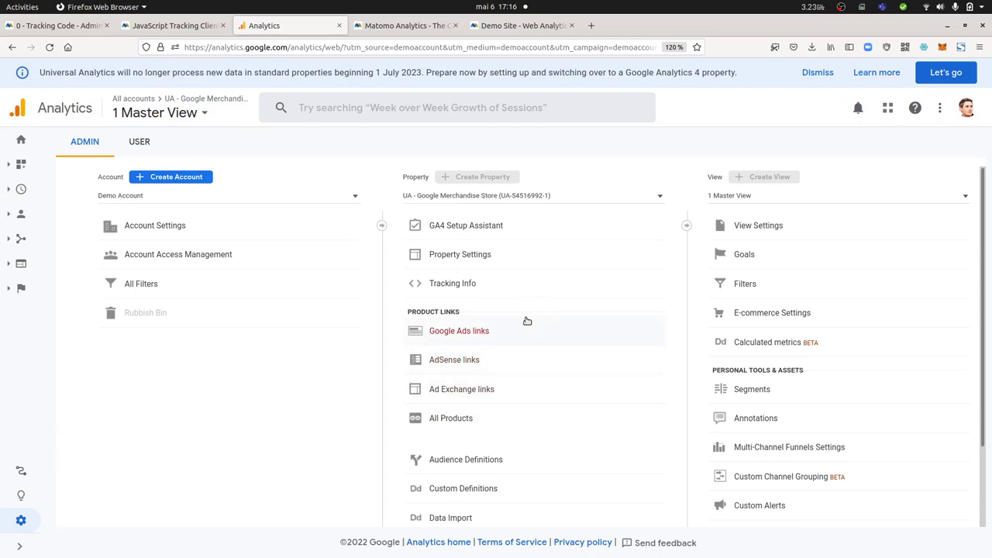
- Return to Matomo's administration, open the system General settings and go to the Search Engine Keywords Performance section
{"action": "left_click", "coordinate": [90, 33]}
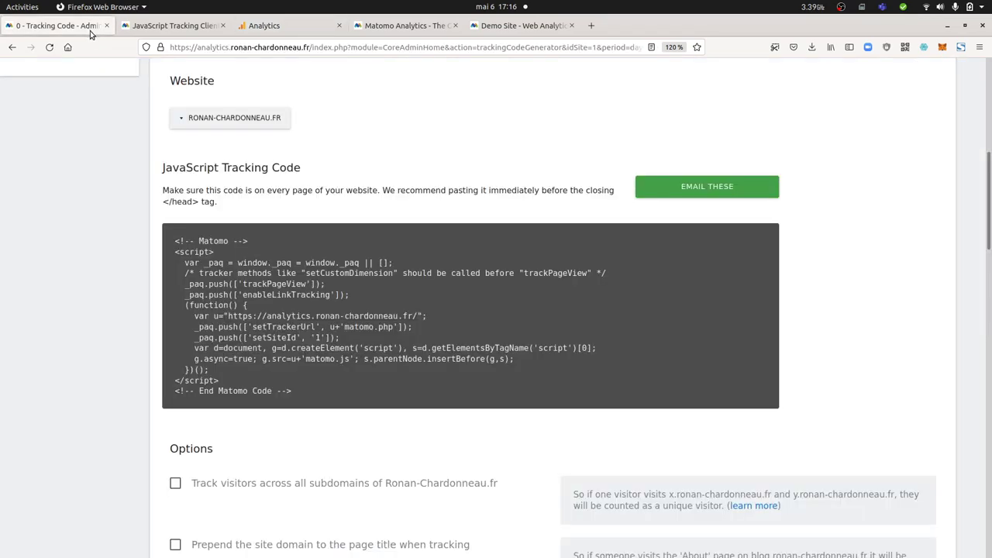
{"action": "scroll", "coordinate": [263, 346], "scroll_direction": "up", "scroll_amount": 6}
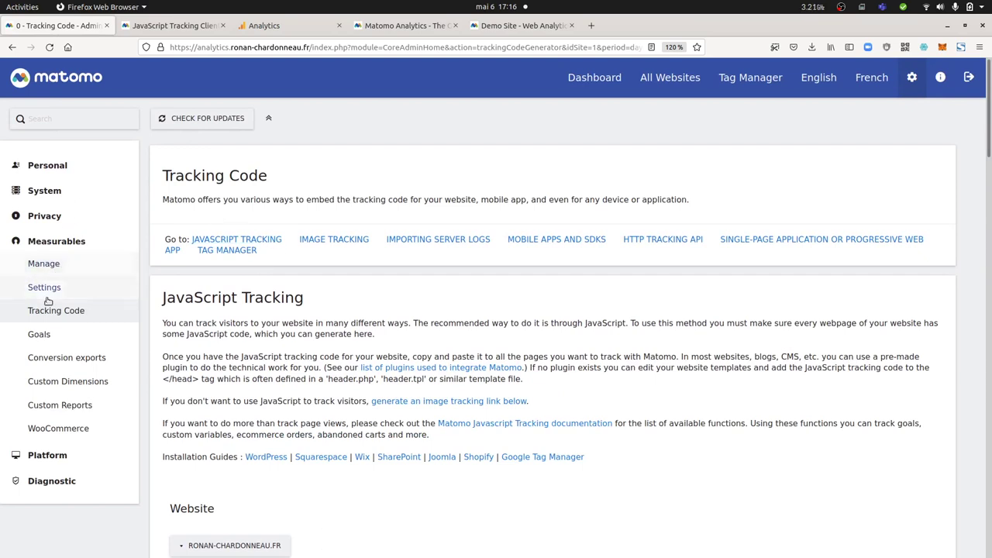
{"action": "left_click", "coordinate": [59, 190]}
{"action": "left_click", "coordinate": [78, 215]}
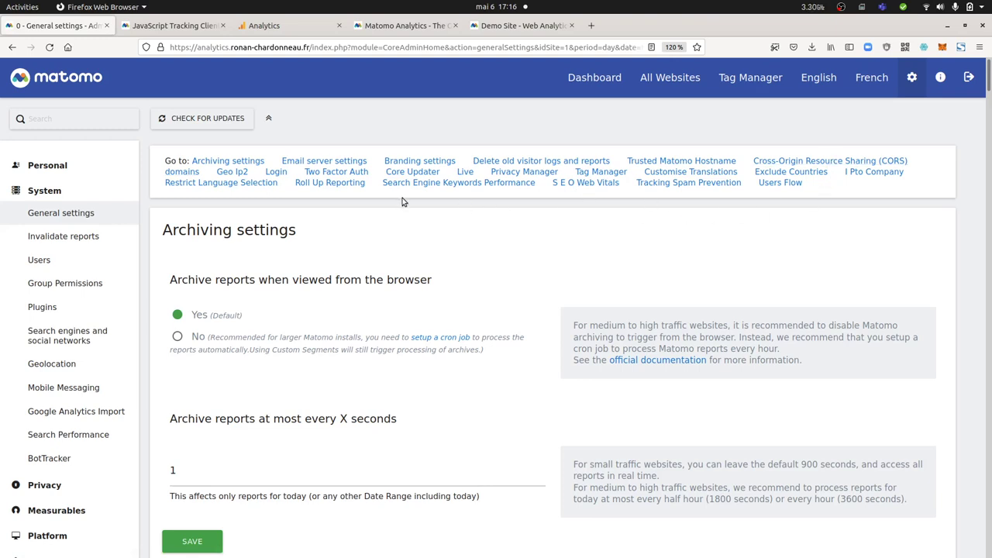
{"action": "left_click", "coordinate": [458, 185]}
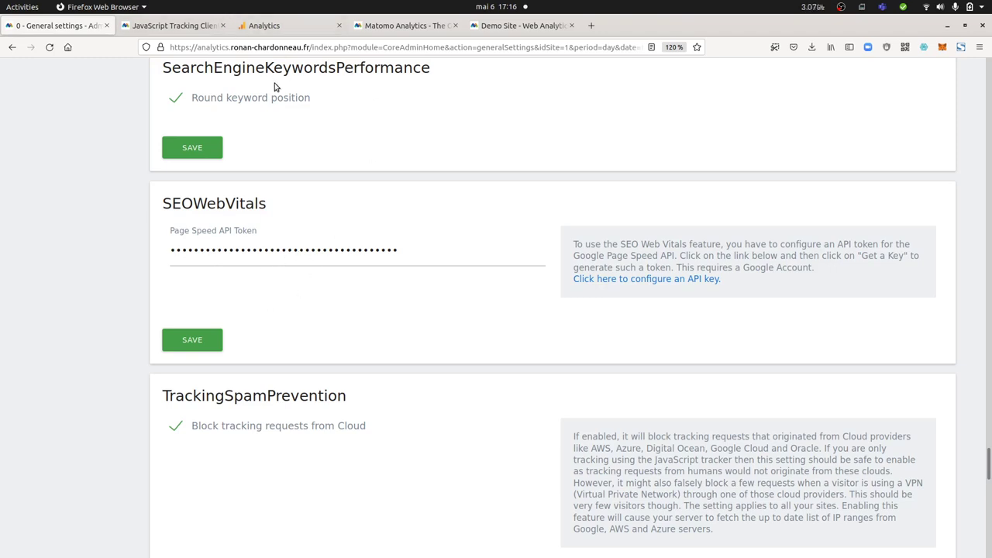
- Switch to the Google Analytics Admin page, expand Custom Definitions and examine the remaining property and view options
{"action": "left_click", "coordinate": [282, 27]}
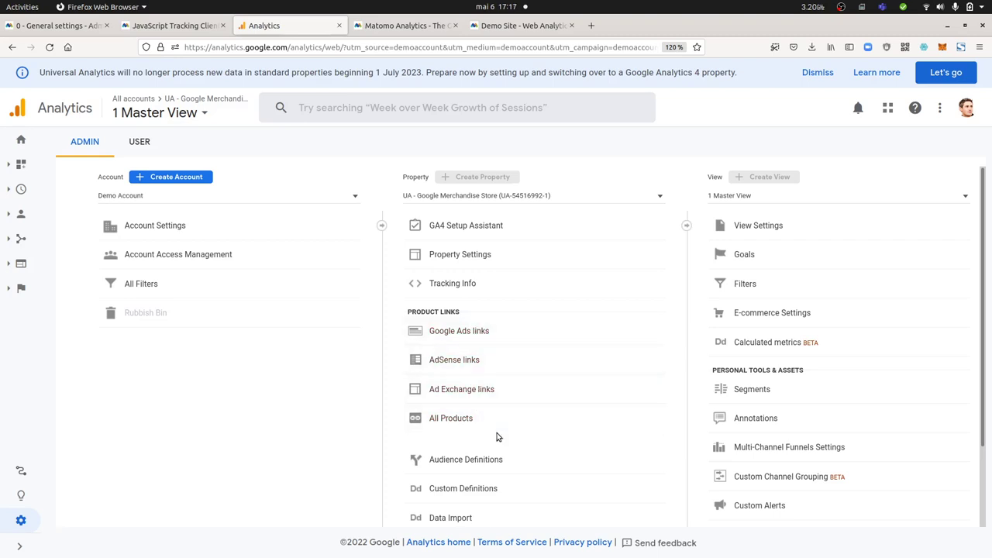
{"action": "scroll", "coordinate": [498, 436], "scroll_direction": "down", "scroll_amount": 2}
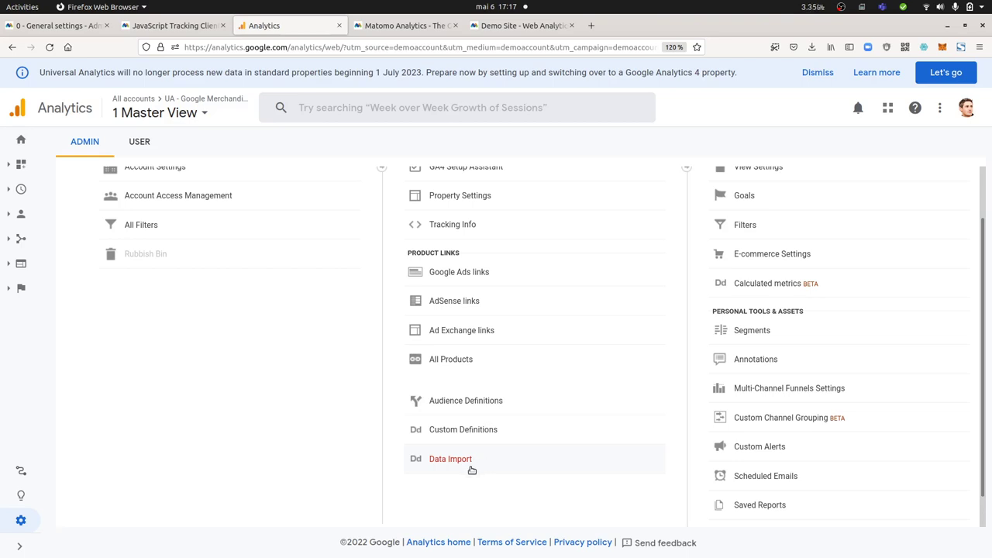
{"action": "left_click", "coordinate": [487, 431]}
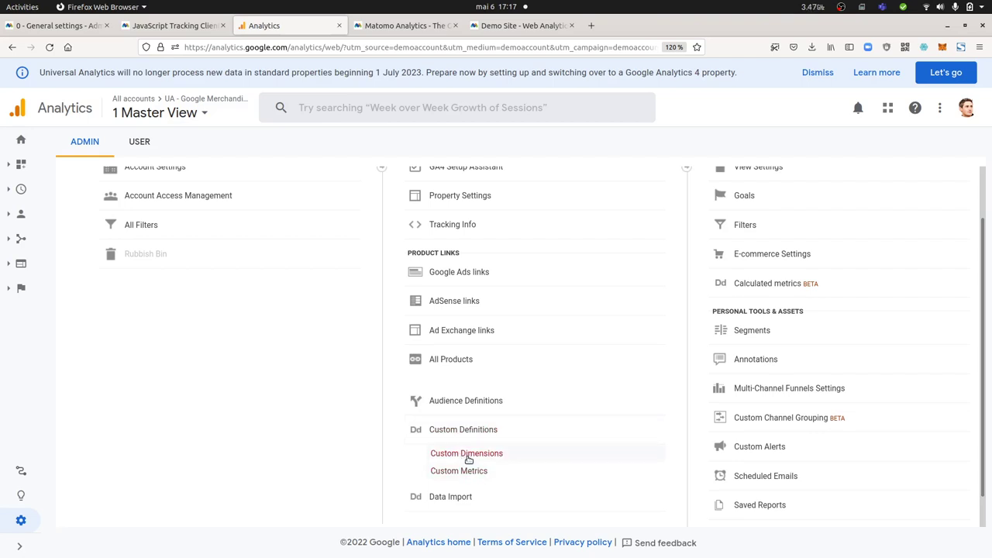
{"action": "scroll", "coordinate": [651, 422], "scroll_direction": "up", "scroll_amount": 2}
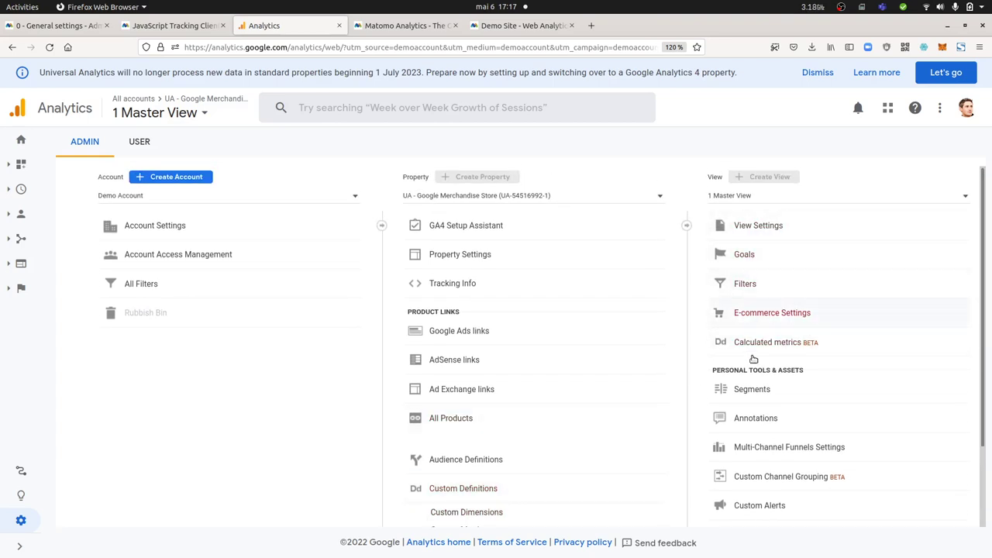
{"action": "scroll", "coordinate": [803, 432], "scroll_direction": "down", "scroll_amount": 3}
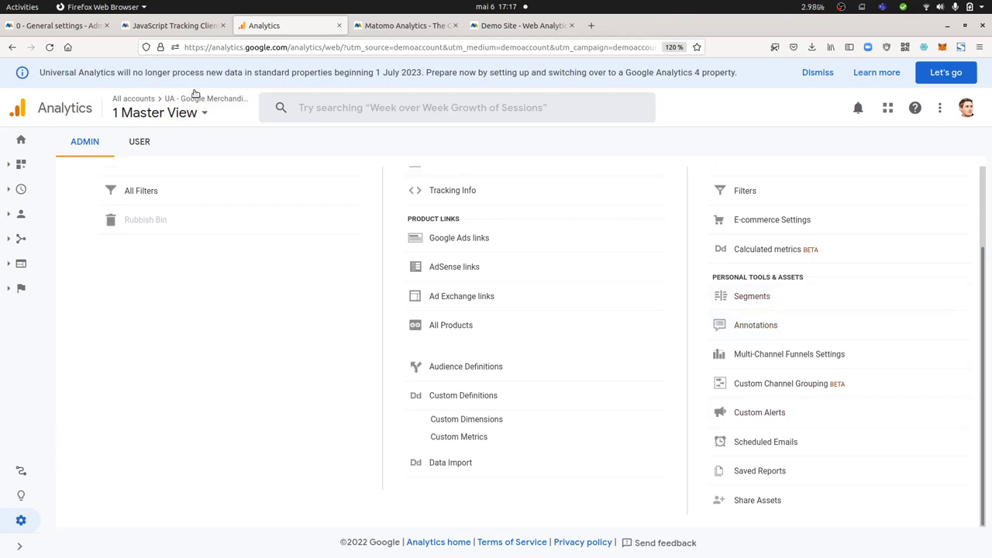
- Return to Matomo, open the dashboard of the main site and list its visit segments
{"action": "left_click", "coordinate": [62, 26]}
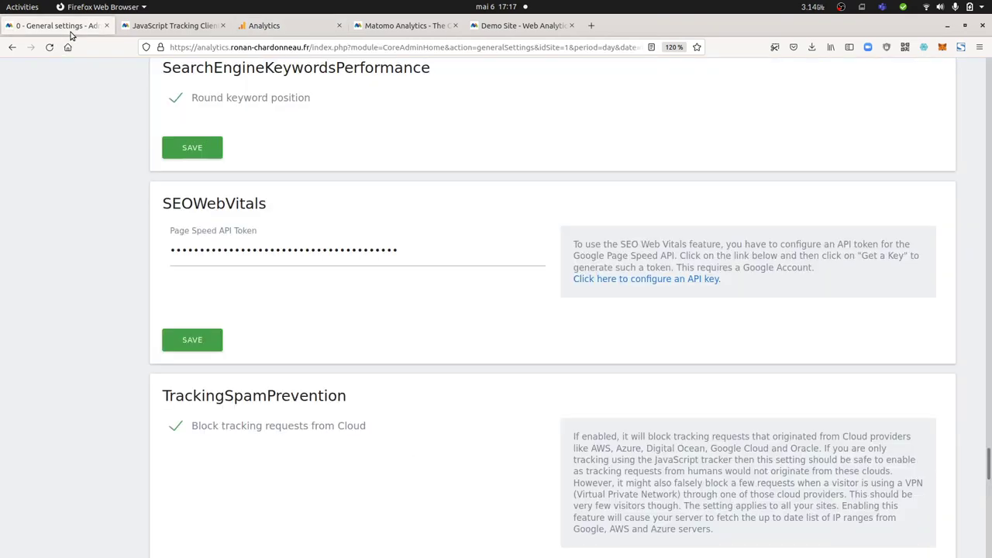
{"action": "scroll", "coordinate": [369, 275], "scroll_direction": "up", "scroll_amount": 15}
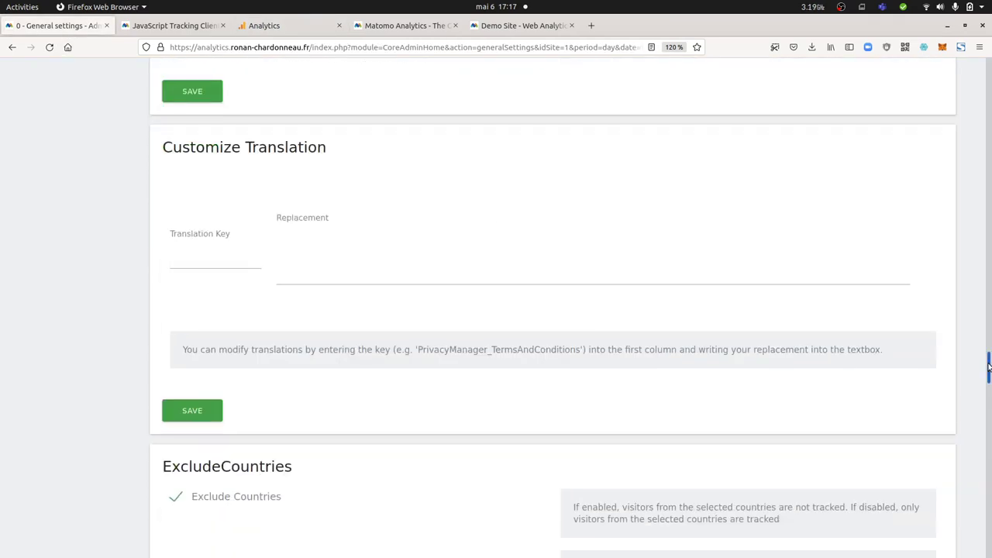
{"action": "scroll", "coordinate": [973, 154], "scroll_direction": "up", "scroll_amount": 10}
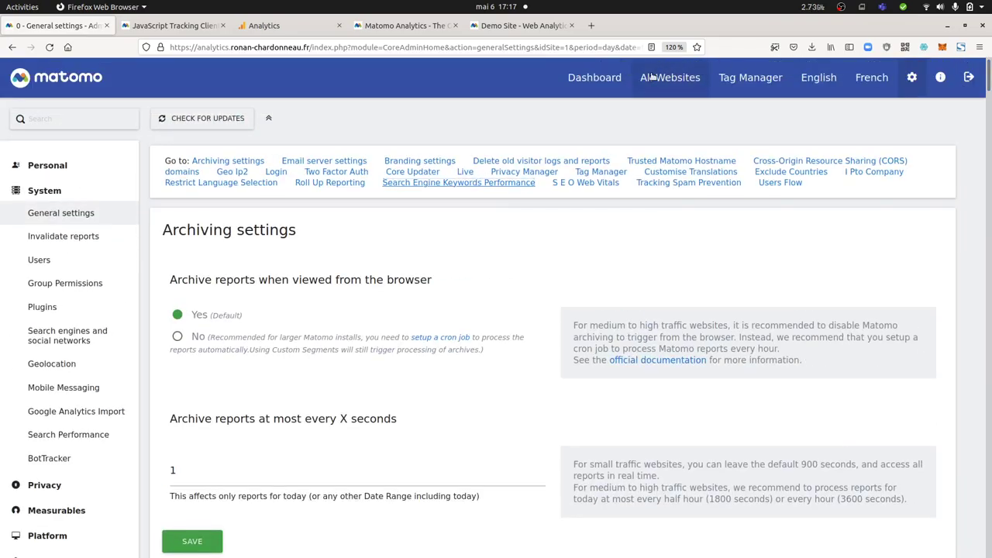
{"action": "left_click", "coordinate": [596, 78]}
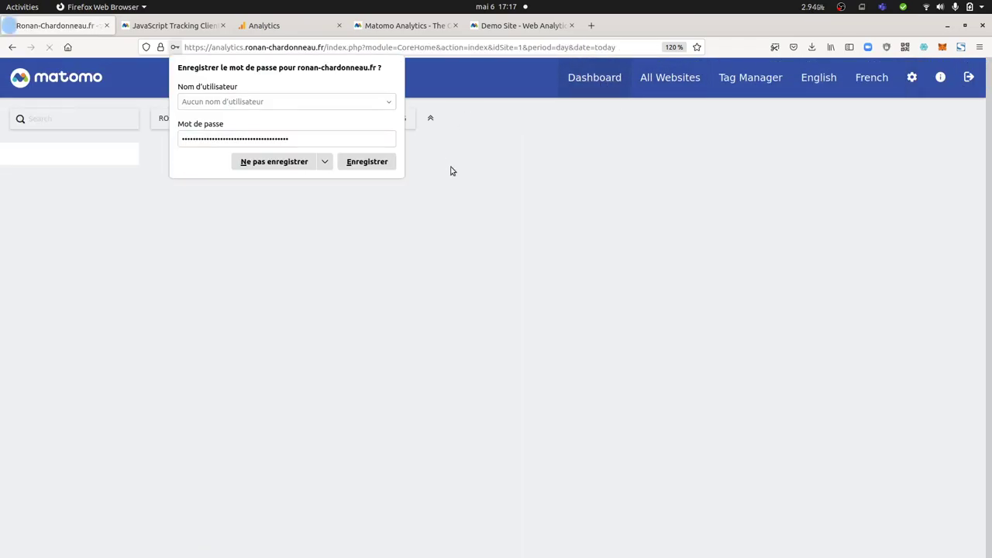
{"action": "left_click", "coordinate": [393, 118]}
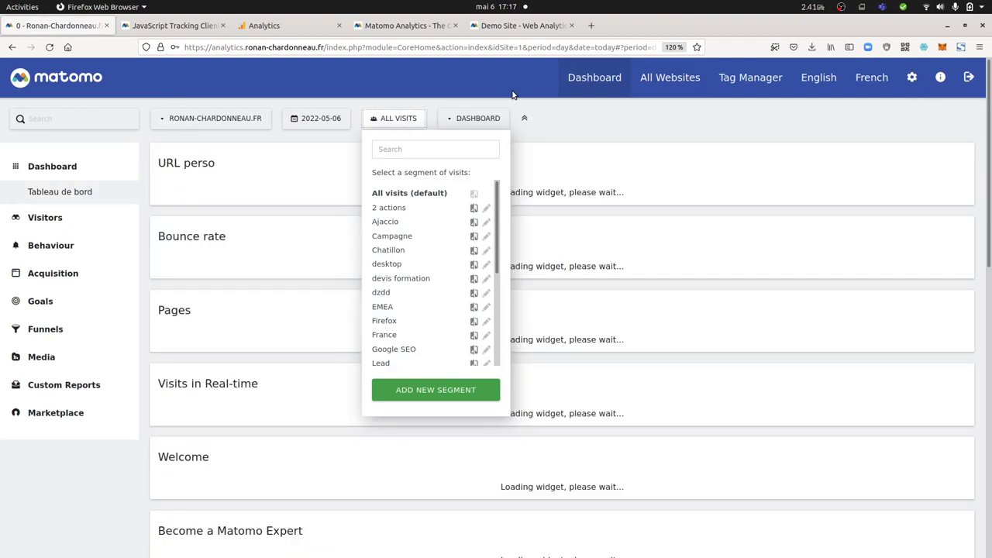
- Compare the Personal Tools & Assets options in Google Analytics Admin with the Matomo dashboard, and review the Admin page again
{"action": "left_click", "coordinate": [299, 28]}
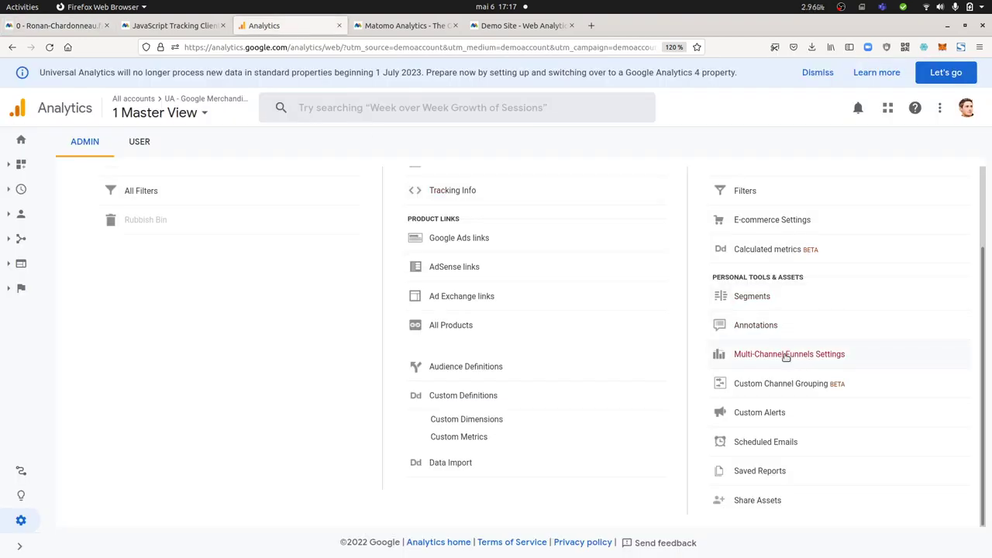
{"action": "left_click", "coordinate": [54, 26]}
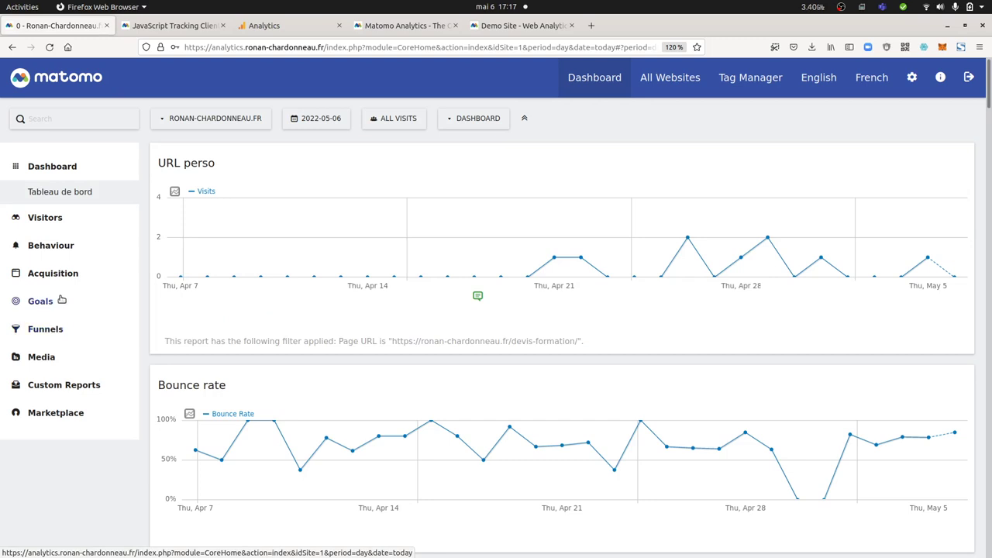
{"action": "left_click", "coordinate": [266, 28]}
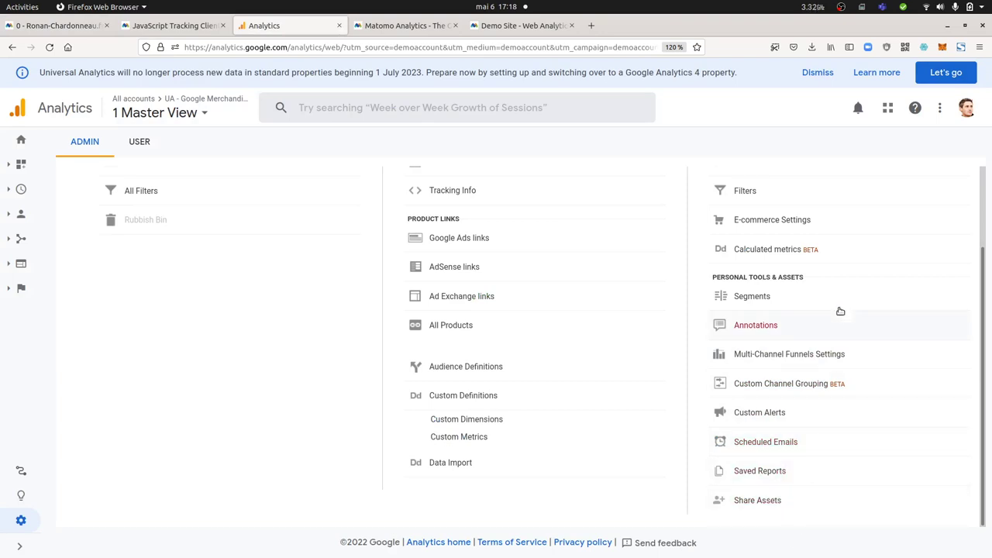
{"action": "scroll", "coordinate": [715, 472], "scroll_direction": "up", "scroll_amount": 3}
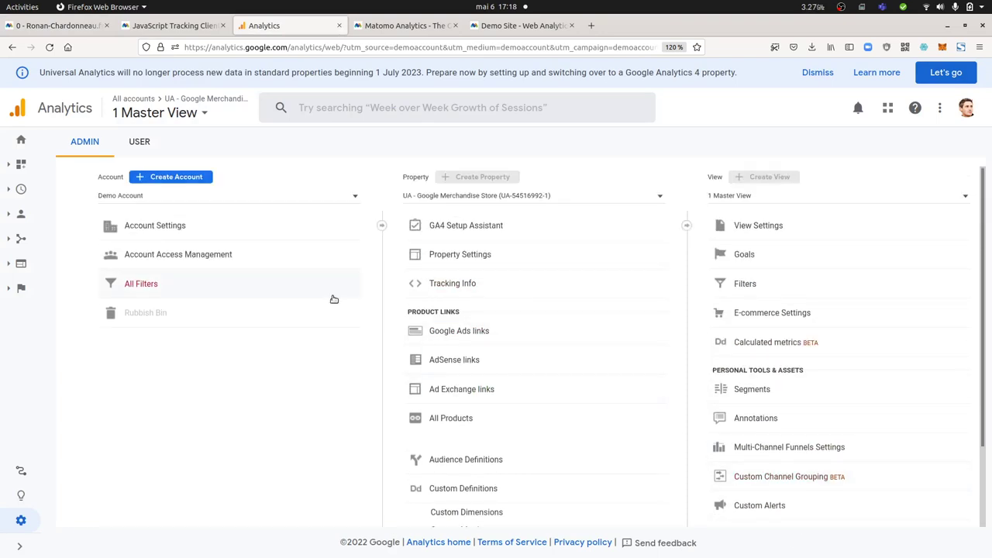